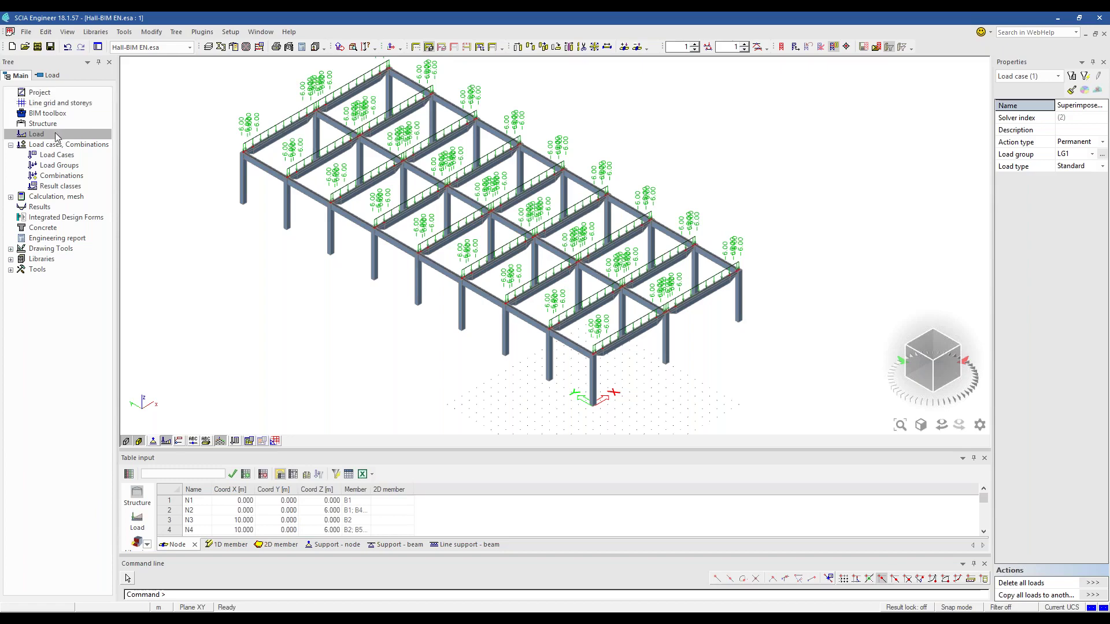
Display the loads of the Wind-right side load case on the hall model.
double_click(51, 133)
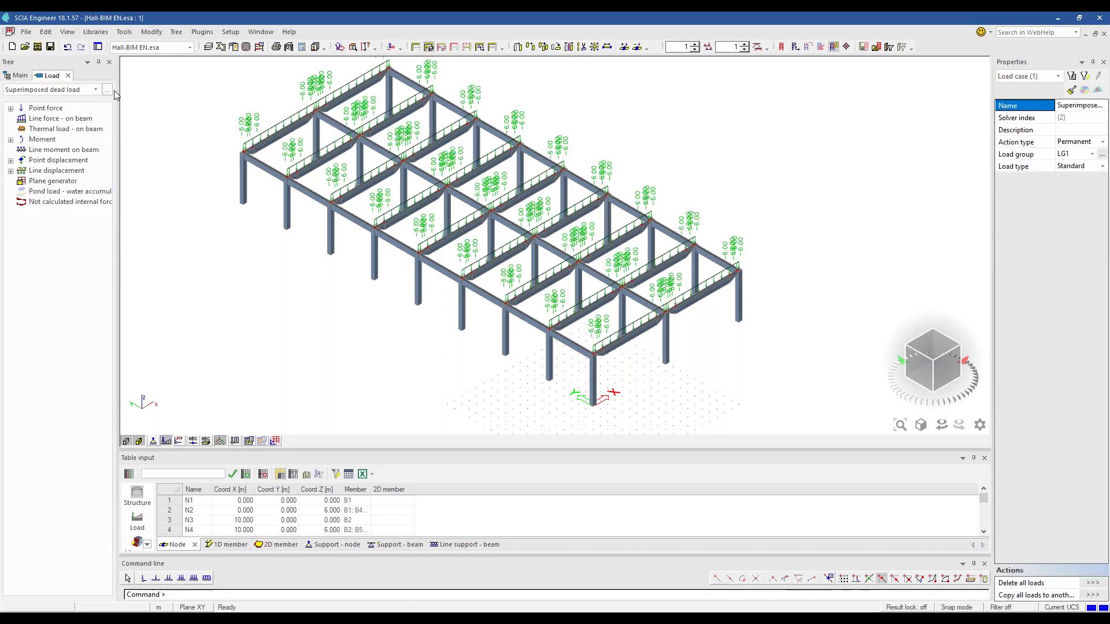
click(96, 90)
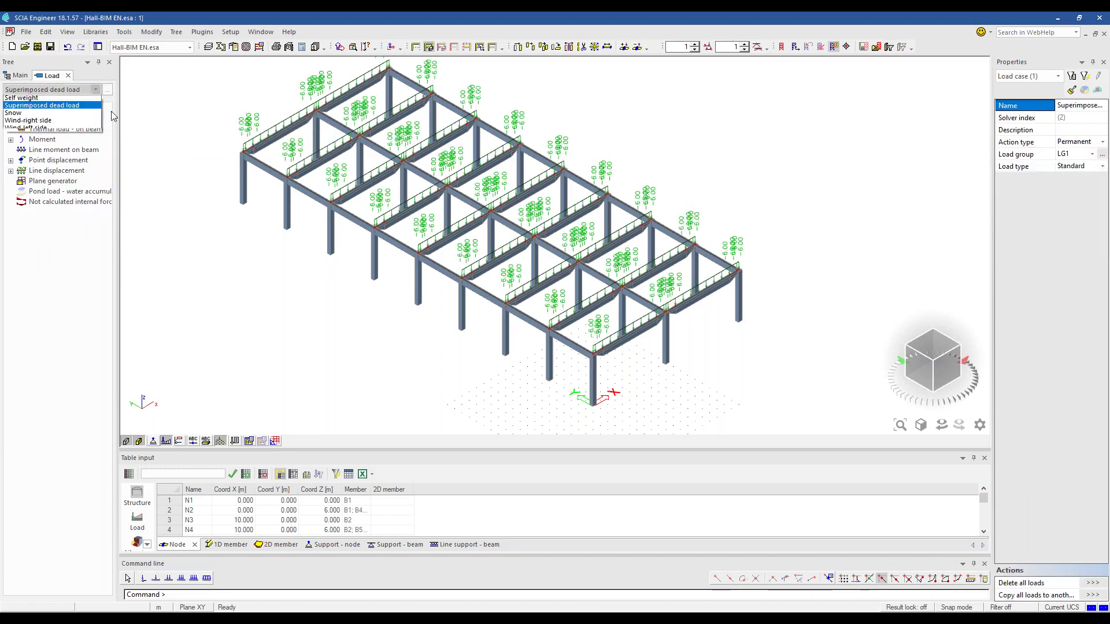
click(84, 123)
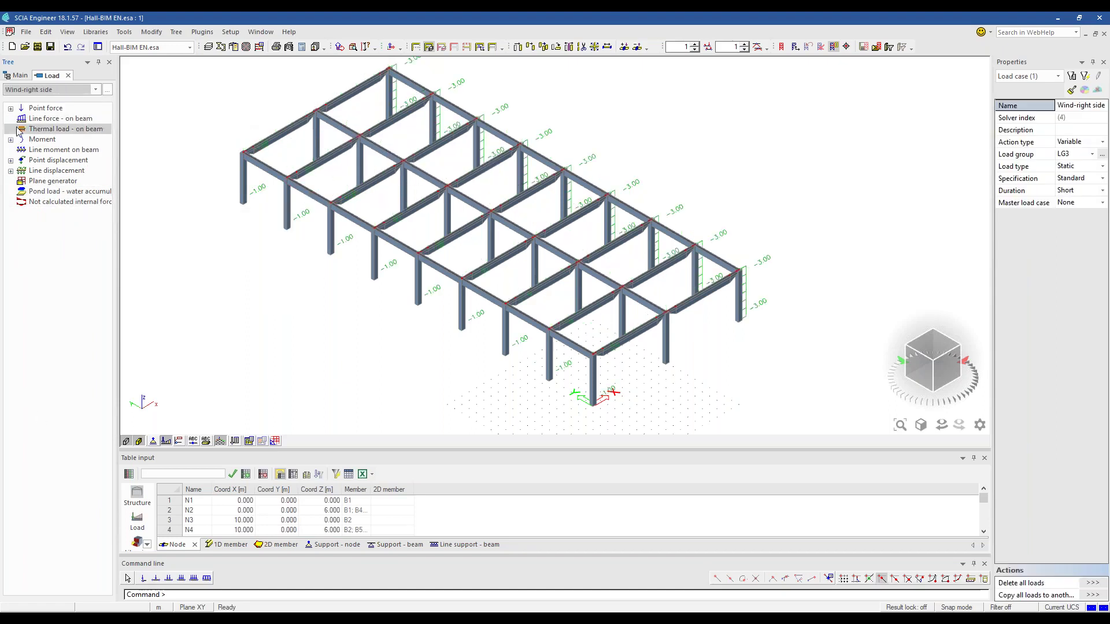
Review the defined load combinations down to the content of CO40, and close the combinations manager.
click(21, 76)
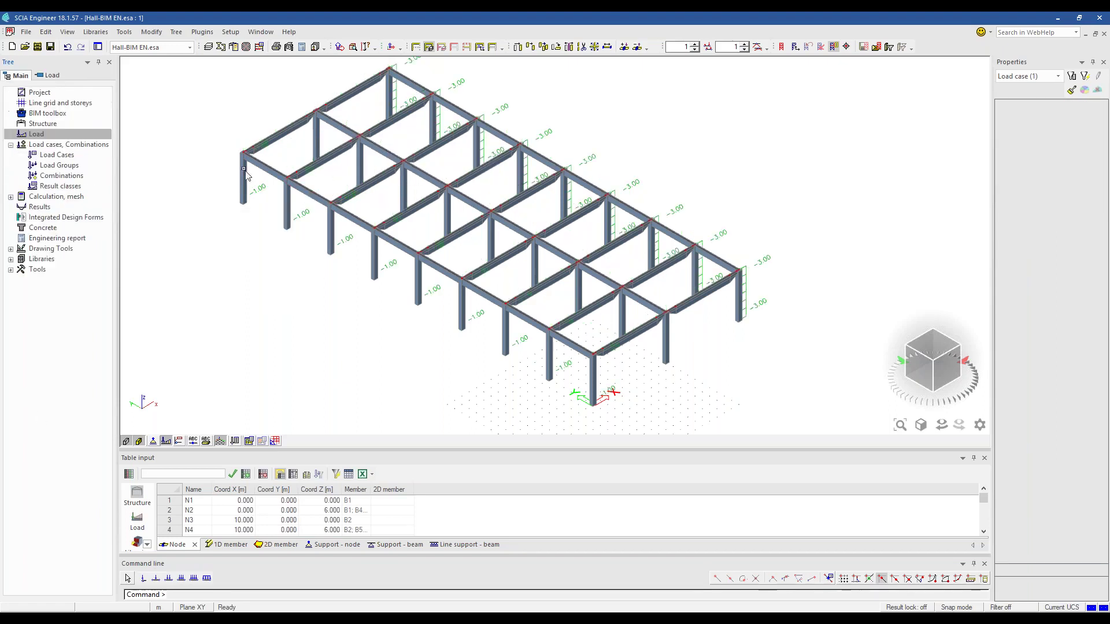
click(61, 176)
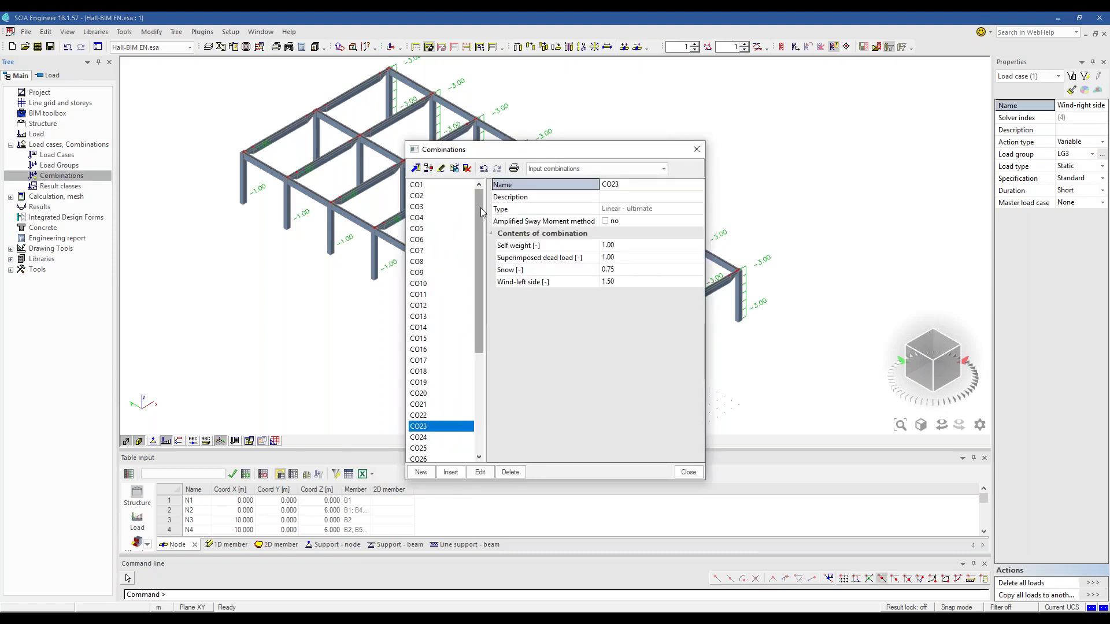
drag(482, 211, 449, 427)
click(435, 448)
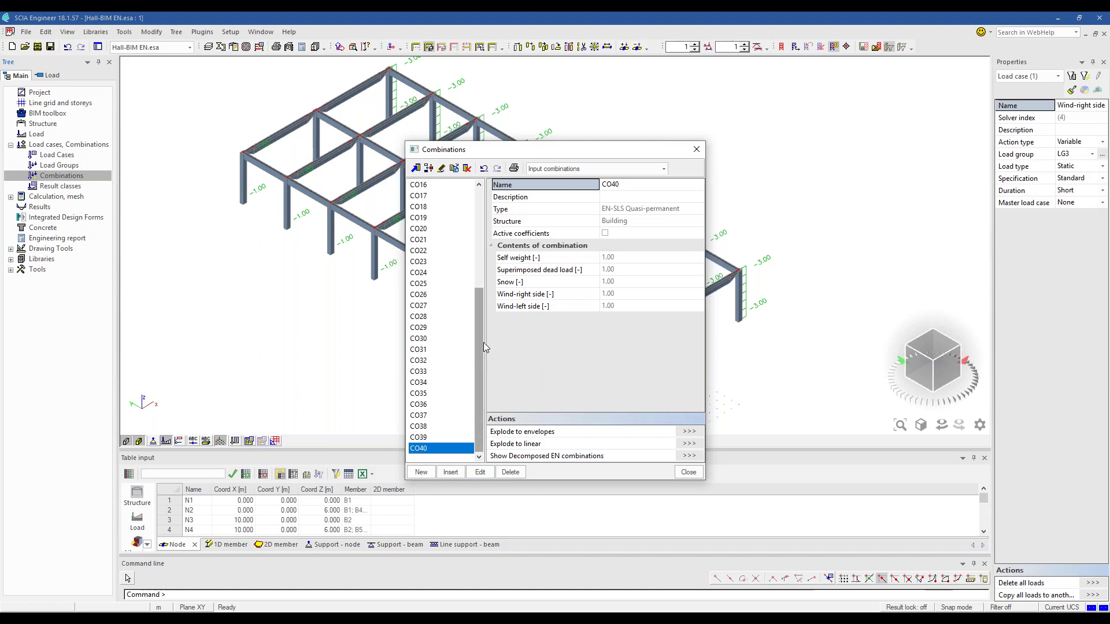
drag(612, 149, 626, 118)
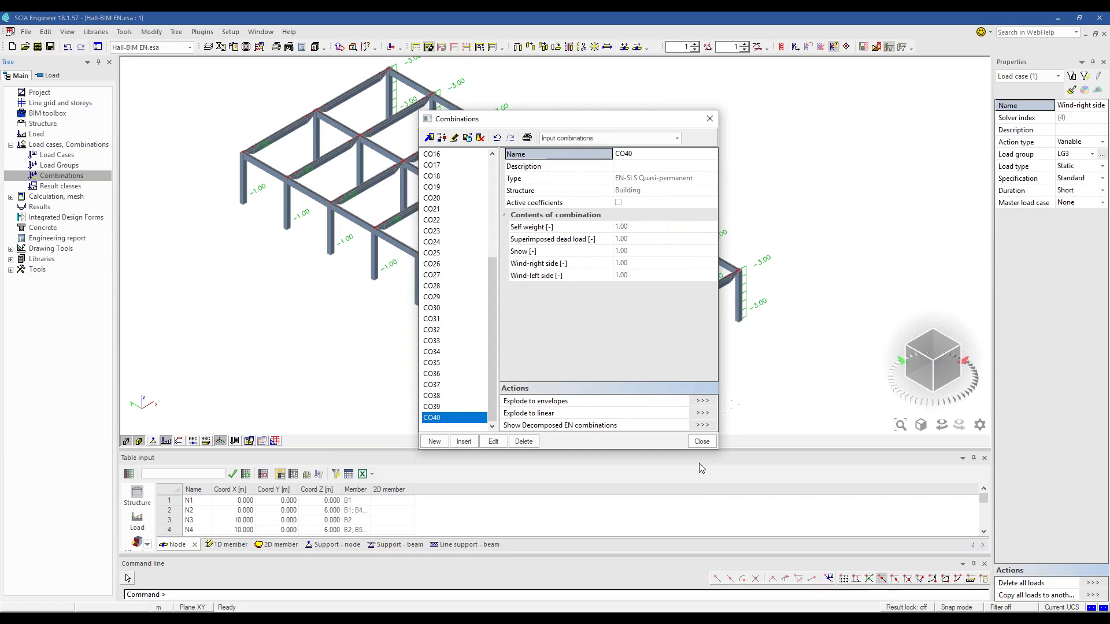
click(702, 442)
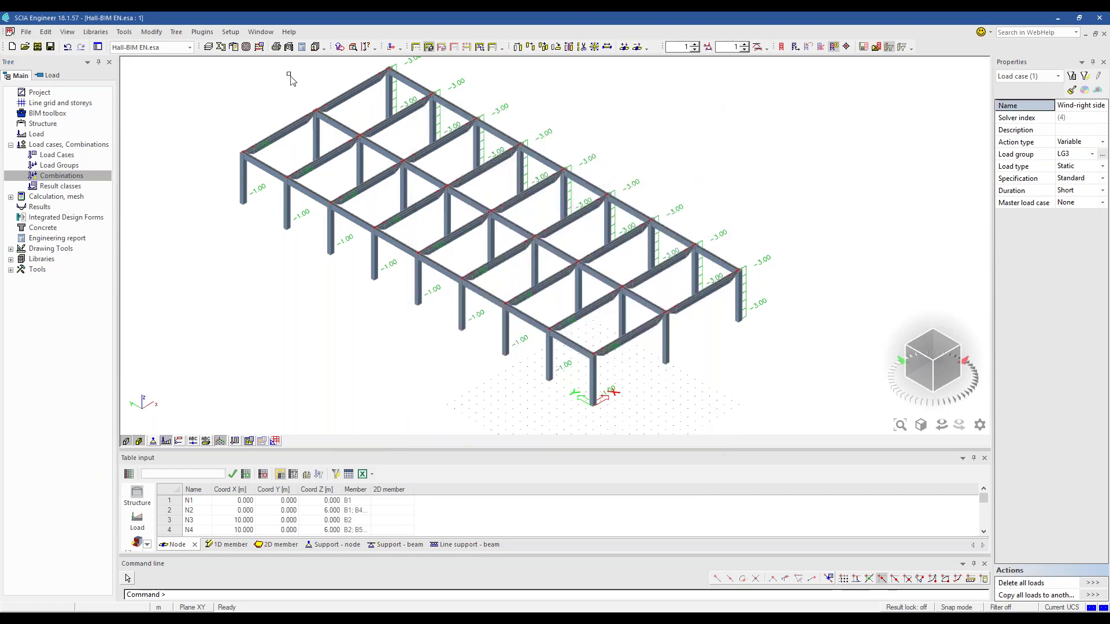
Run the linear analysis of the hall model and dismiss the end-of-analysis report.
click(259, 46)
click(436, 443)
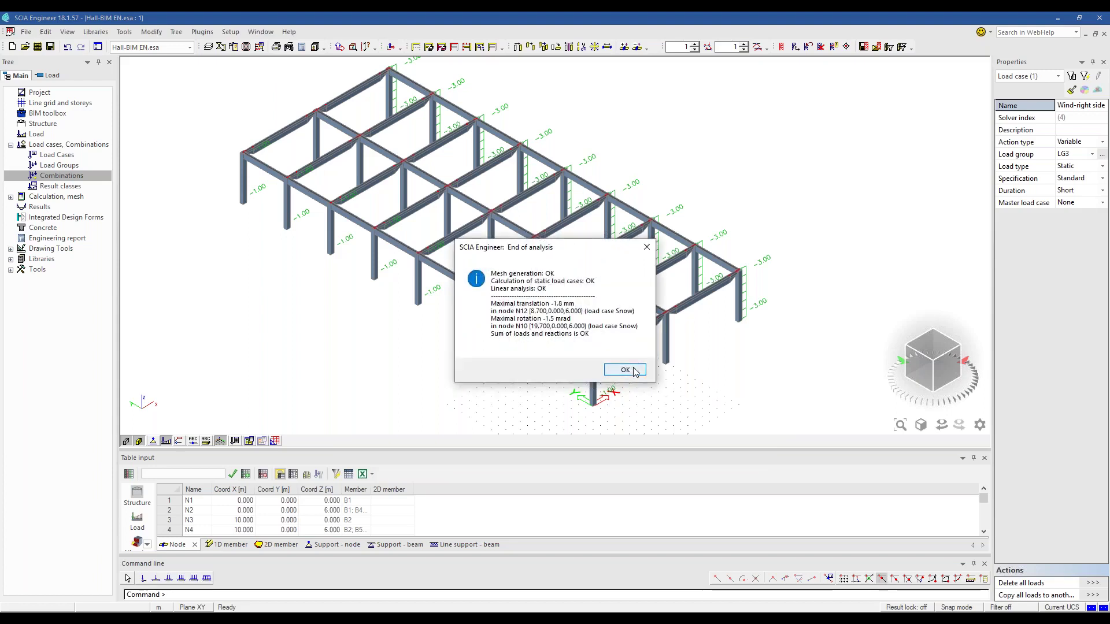
click(624, 370)
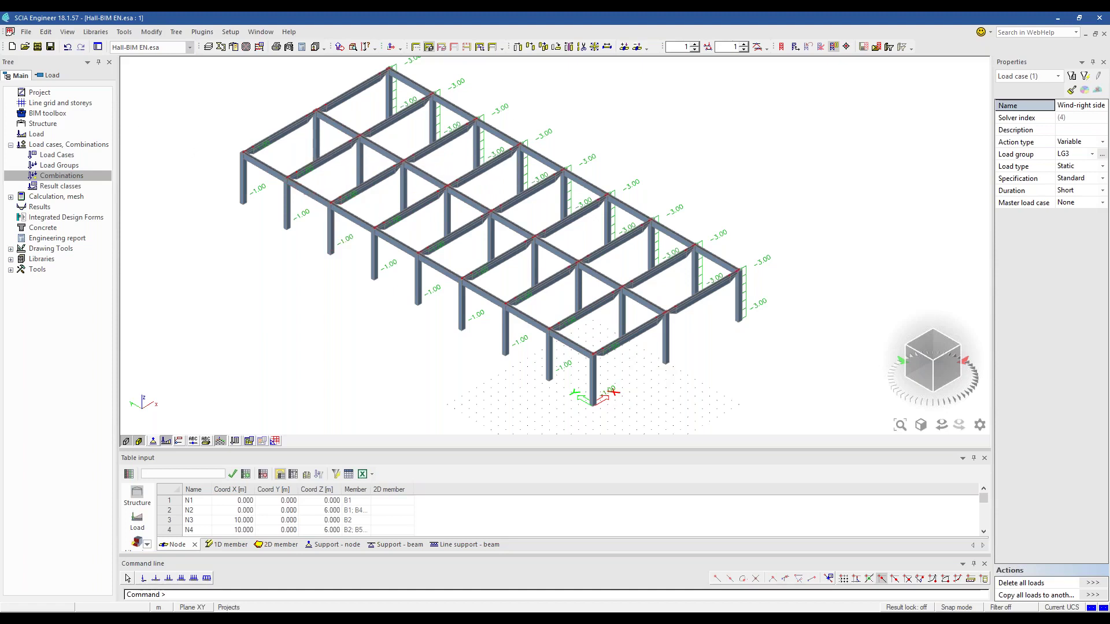
Open the XML Input / Output Document and delete all of its existing items.
click(148, 33)
click(147, 33)
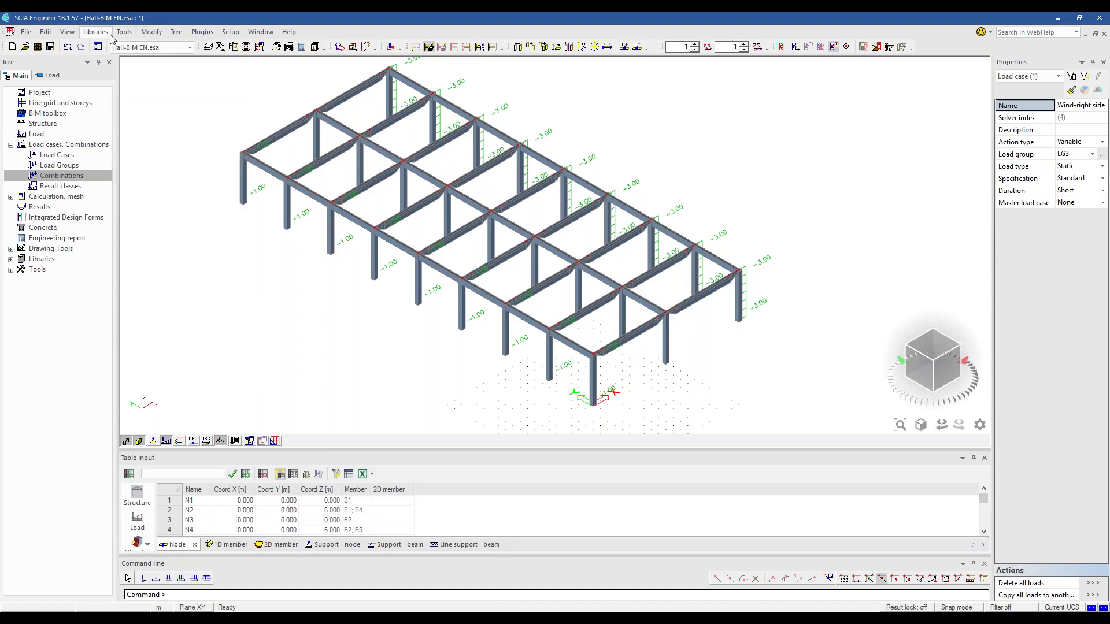
click(124, 32)
click(162, 183)
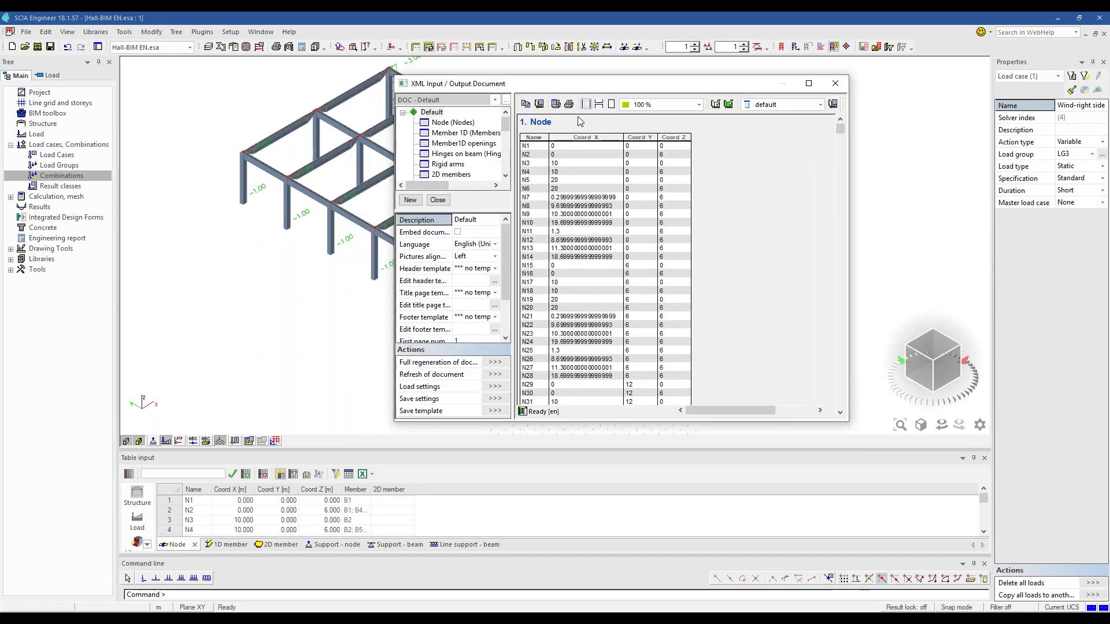
click(454, 123)
scroll(507, 144, down, 2)
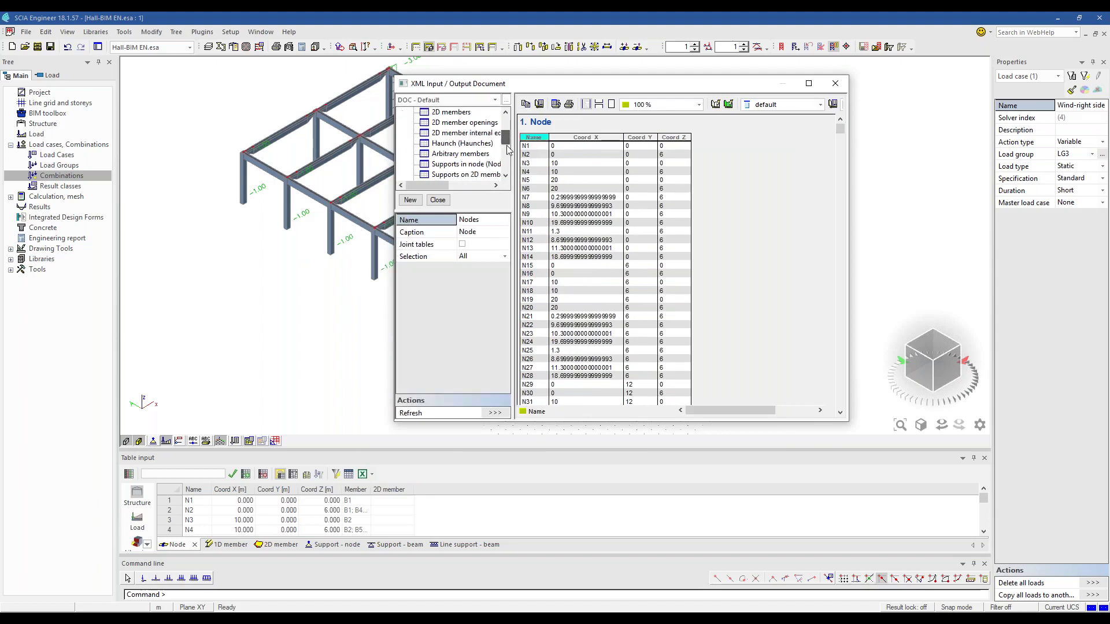
scroll(507, 149, down, 2)
key(ctrl+a)
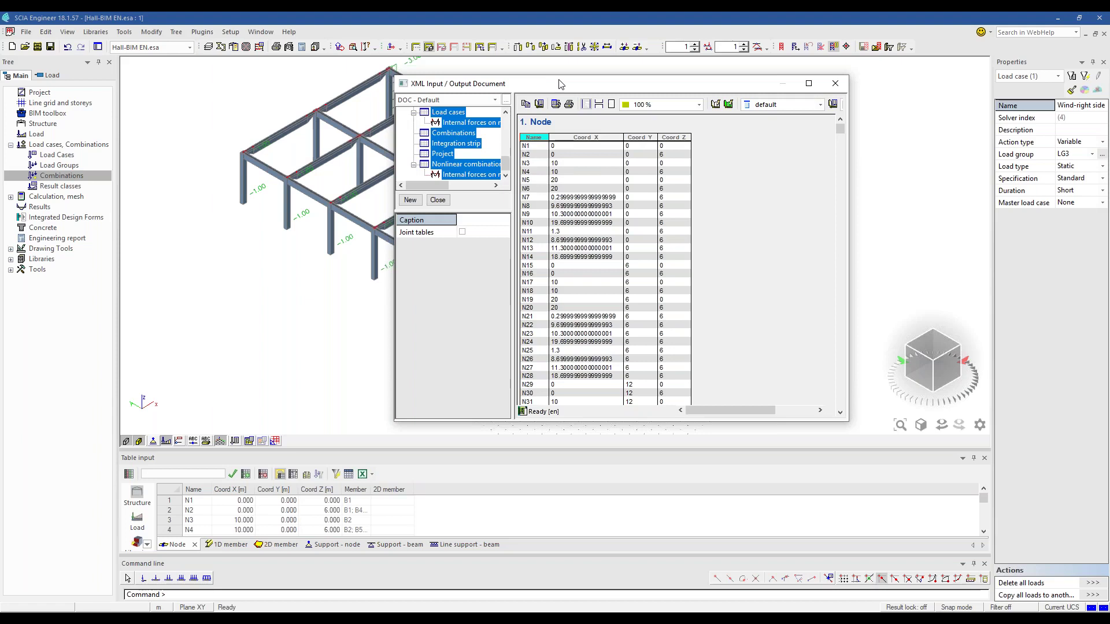
key(Delete)
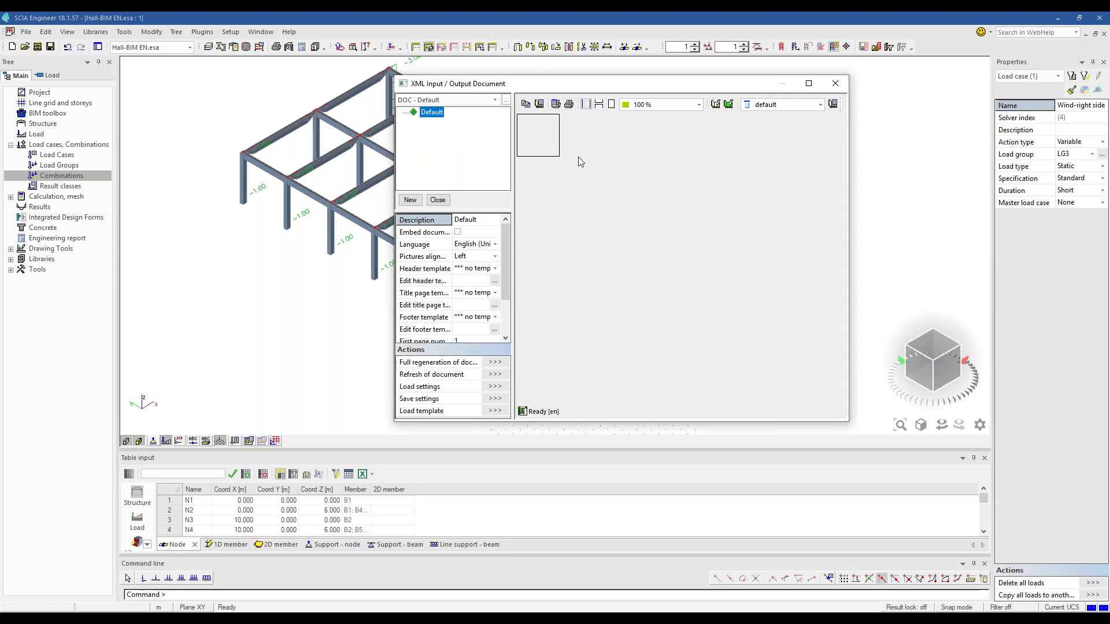
Load the document template IDEA_Import_Designer_2014.TDX into the XML document.
click(495, 411)
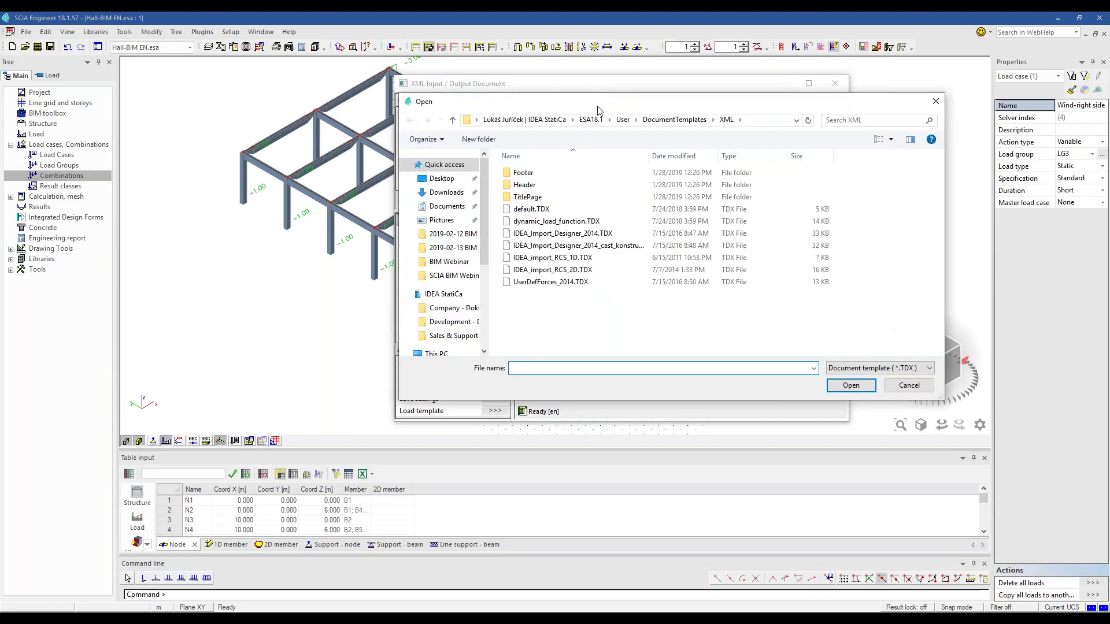
drag(598, 110, 620, 134)
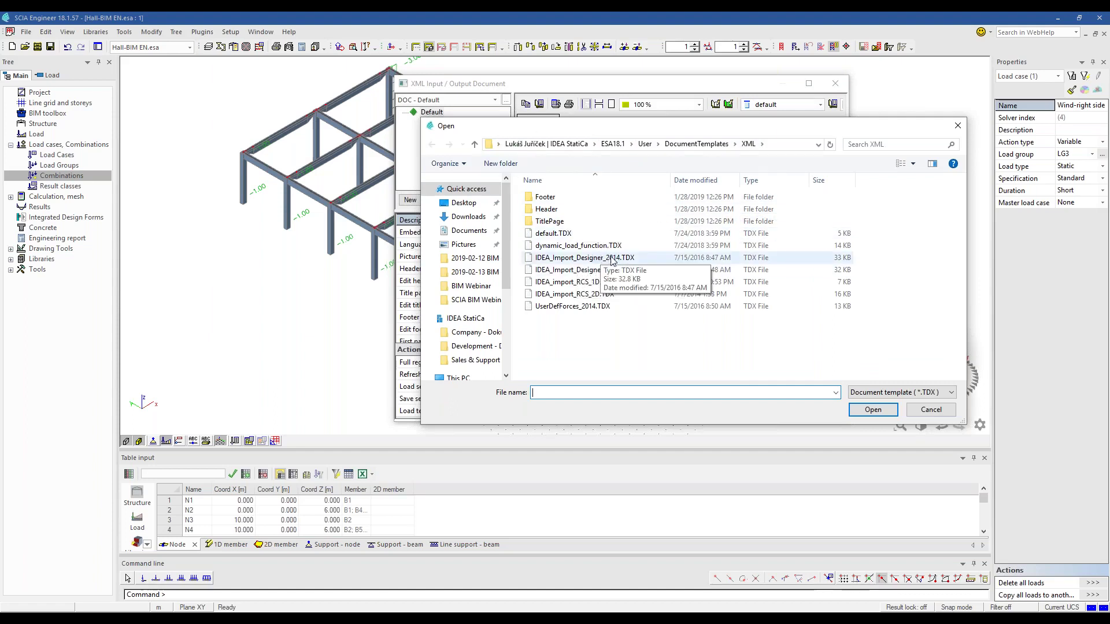
click(572, 258)
click(873, 409)
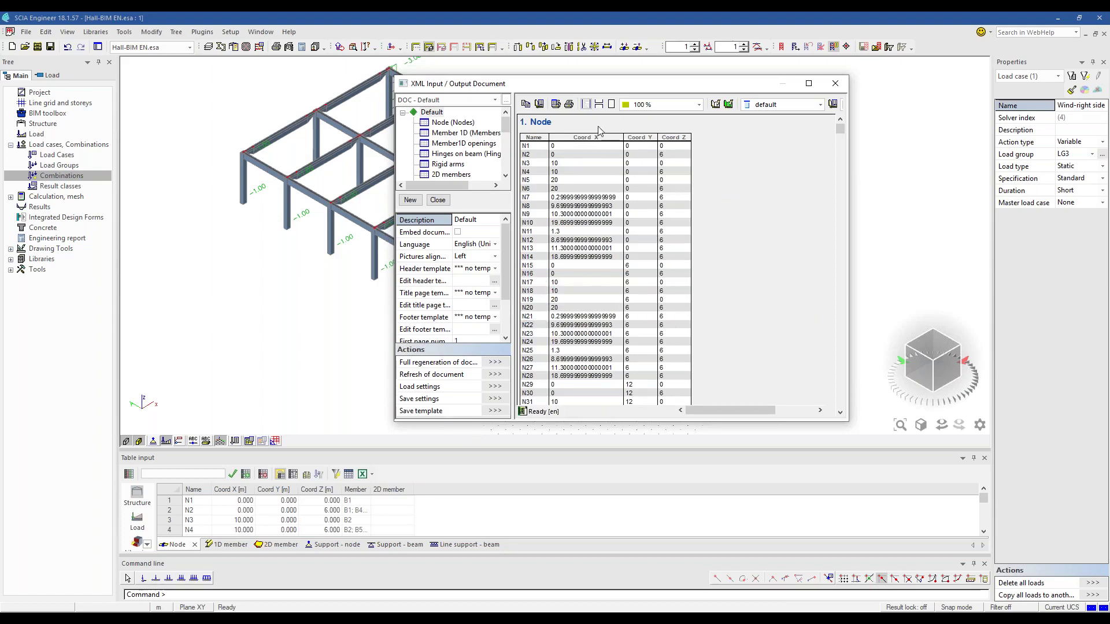
Export the document as the XML file Hall-BIM EN.xml in the BIM Webinar folder, and close the exported file and the document.
click(526, 105)
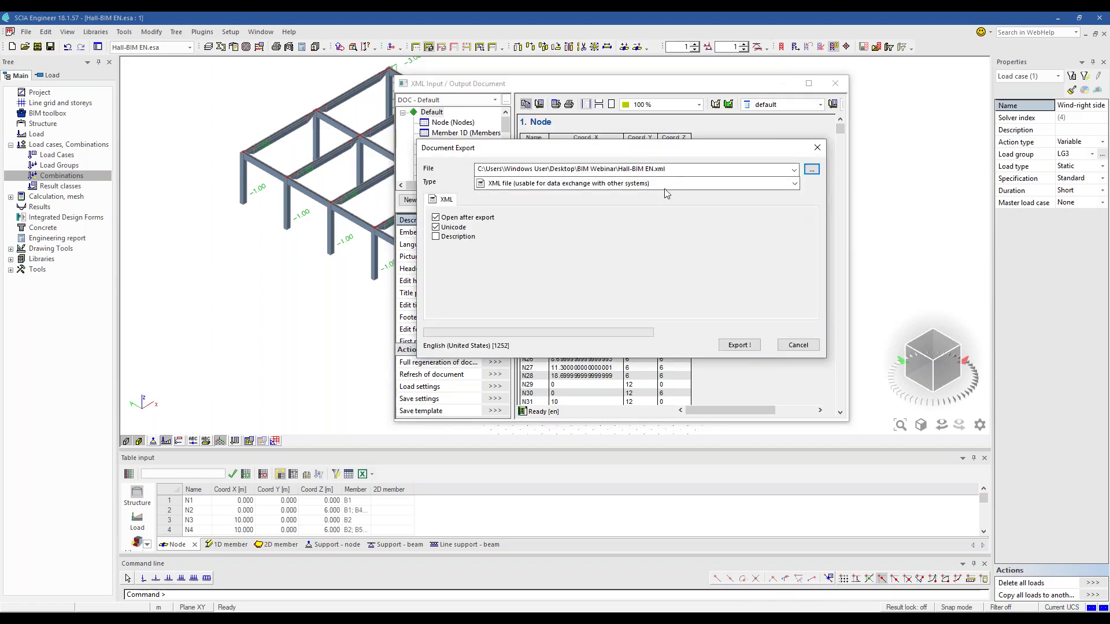
drag(661, 149, 674, 177)
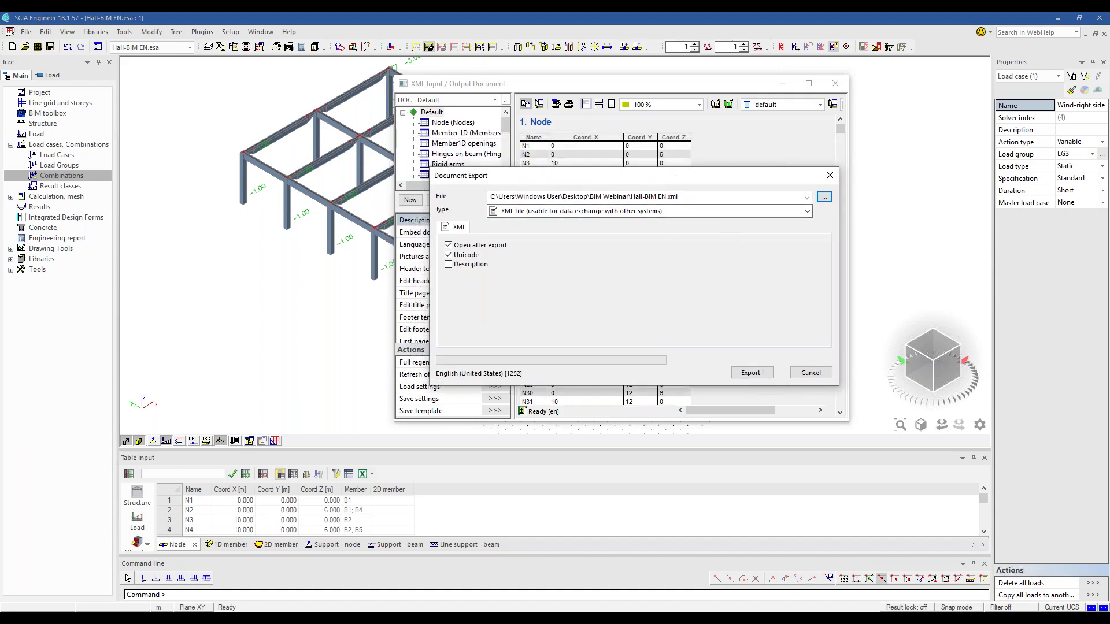
click(752, 374)
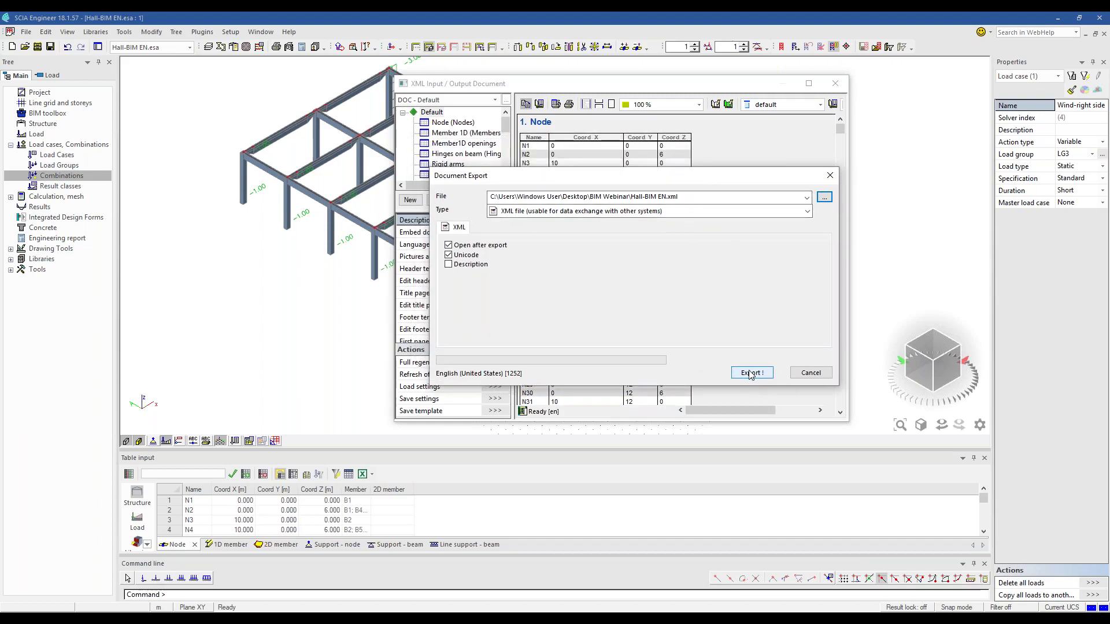
click(751, 373)
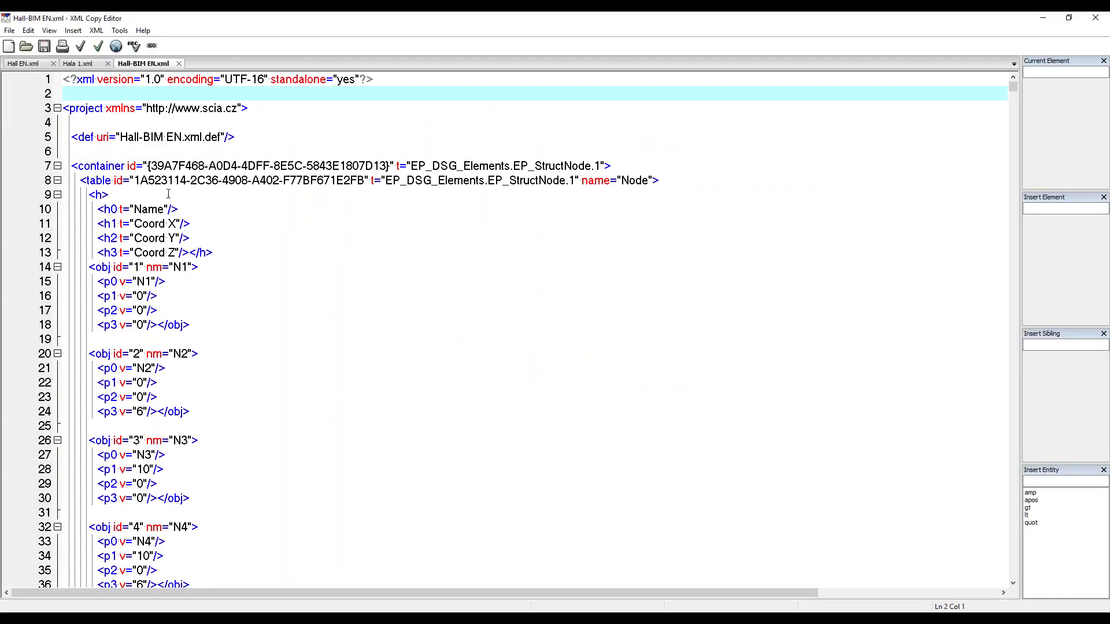
click(1096, 19)
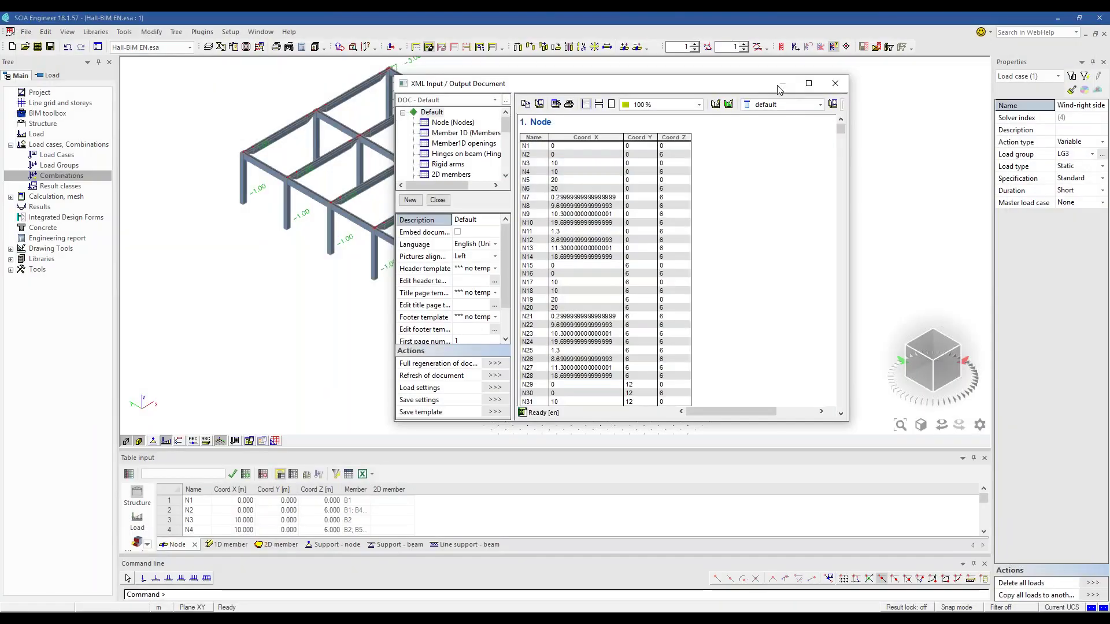
click(838, 84)
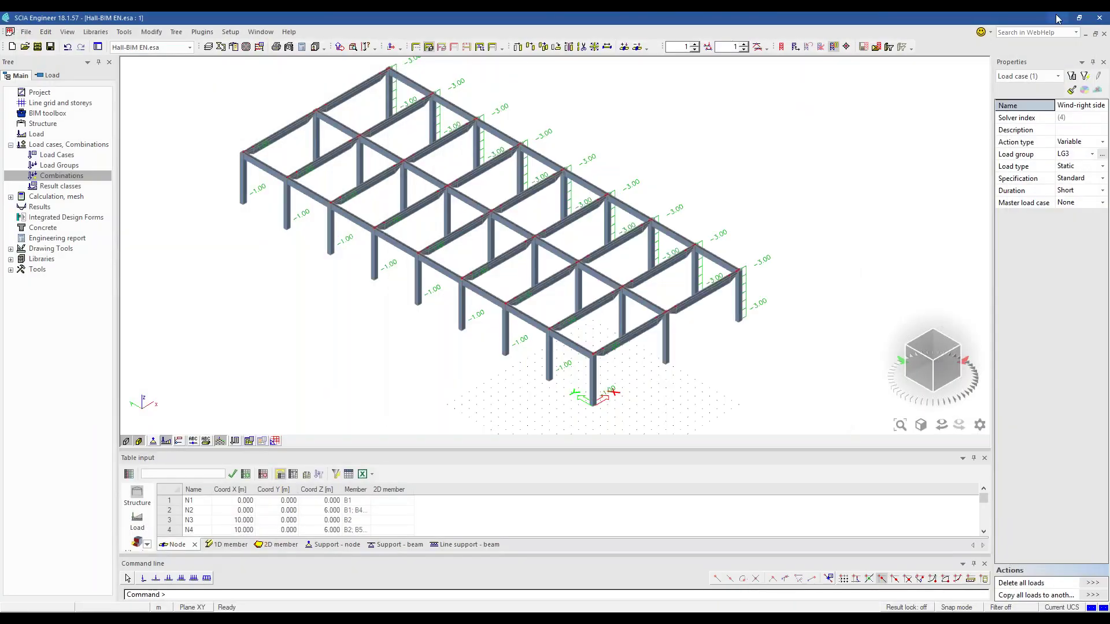
Minimise SCIA Engineer, select the exported Hall-BIM EN.xml in the BIM Webinar folder, and launch IDEA StatiCa.
click(1058, 18)
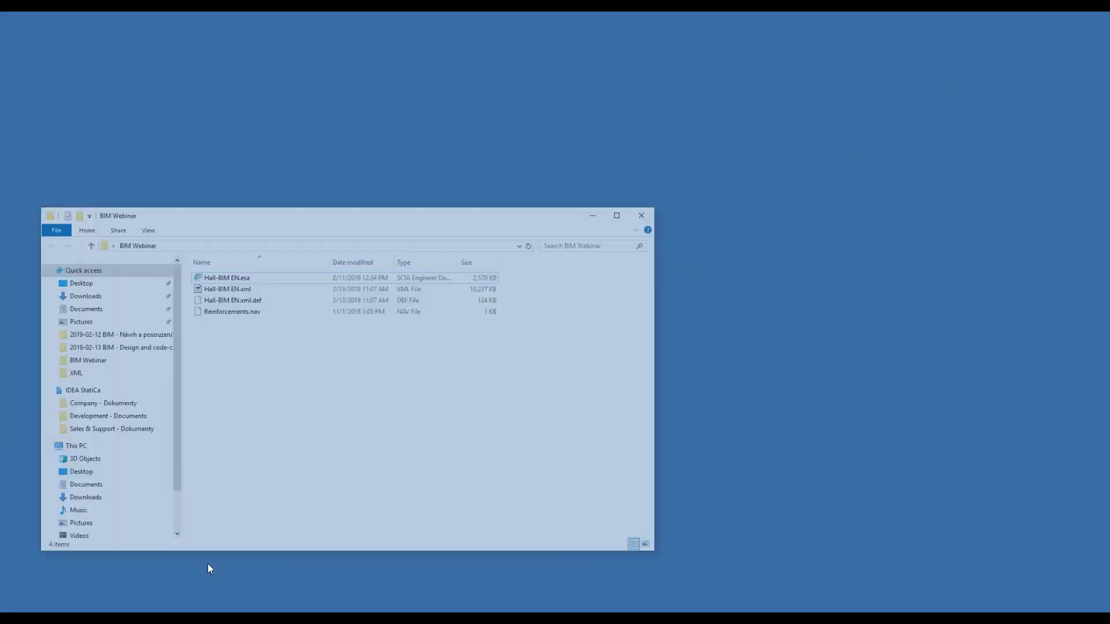
click(226, 255)
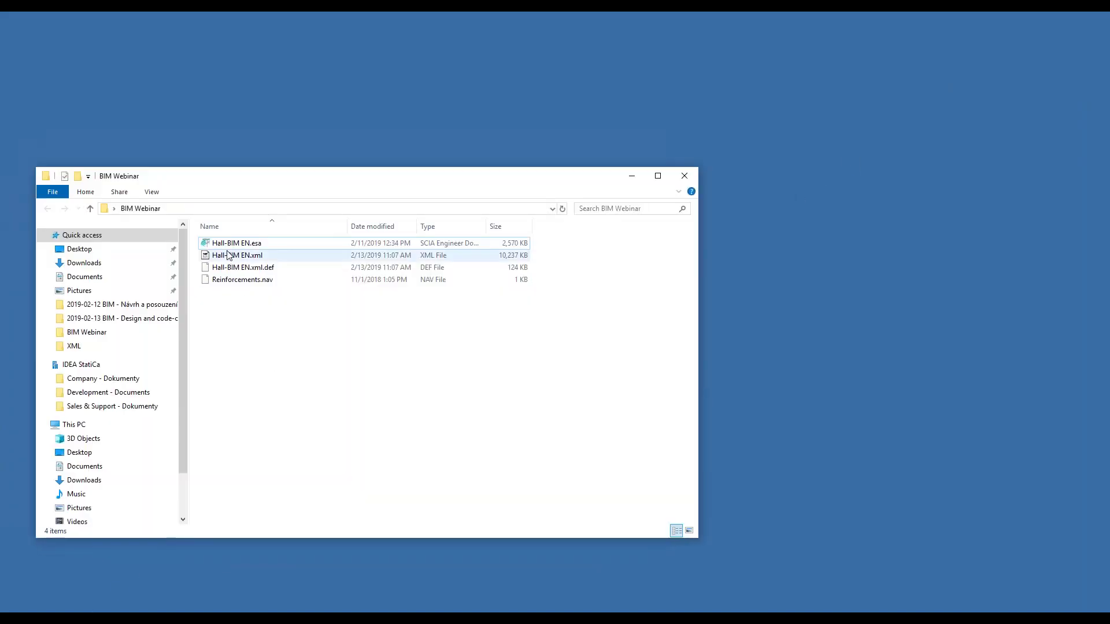
click(43, 612)
text(idea)
key(Return)
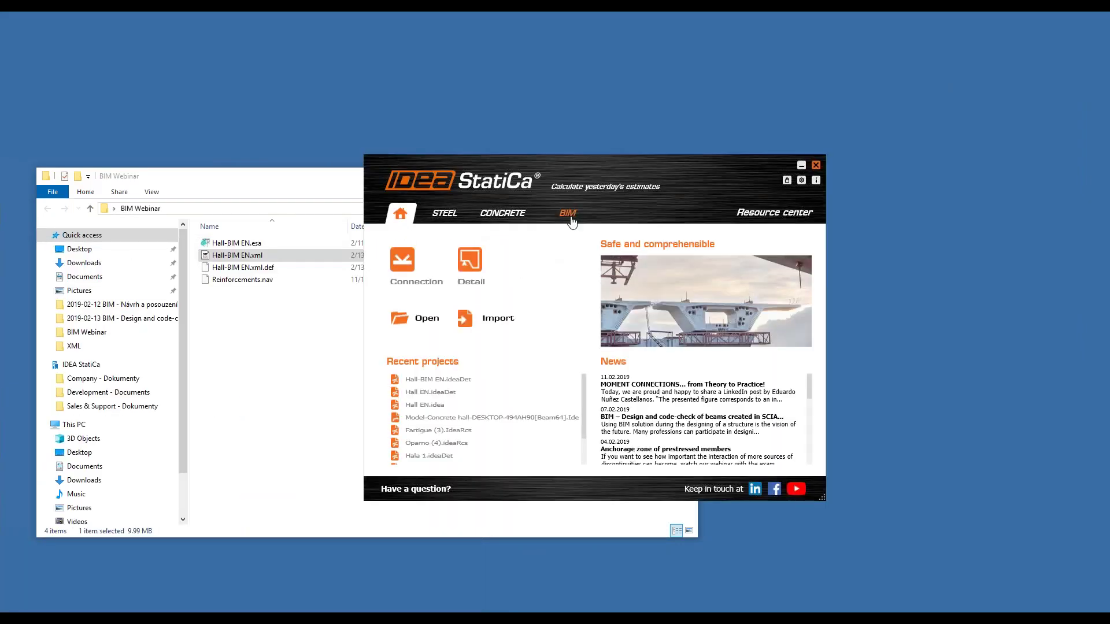
Start a BIM import from another program and open the Scia XML file Hall-BIM EN.xml from the BIM Webinar folder on the Desktop.
click(562, 229)
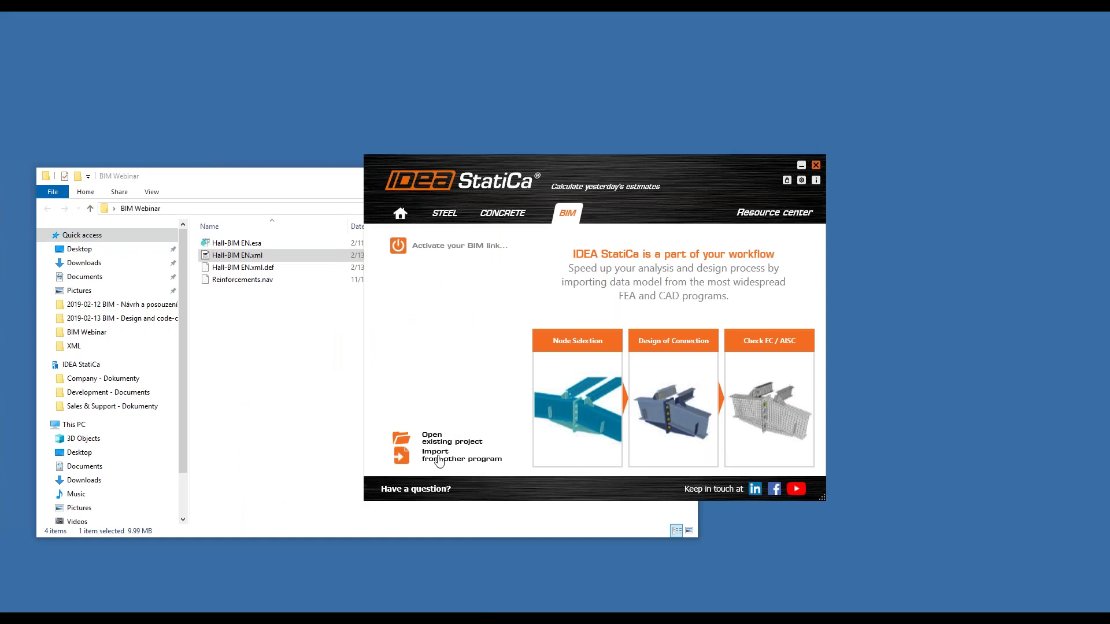
click(462, 459)
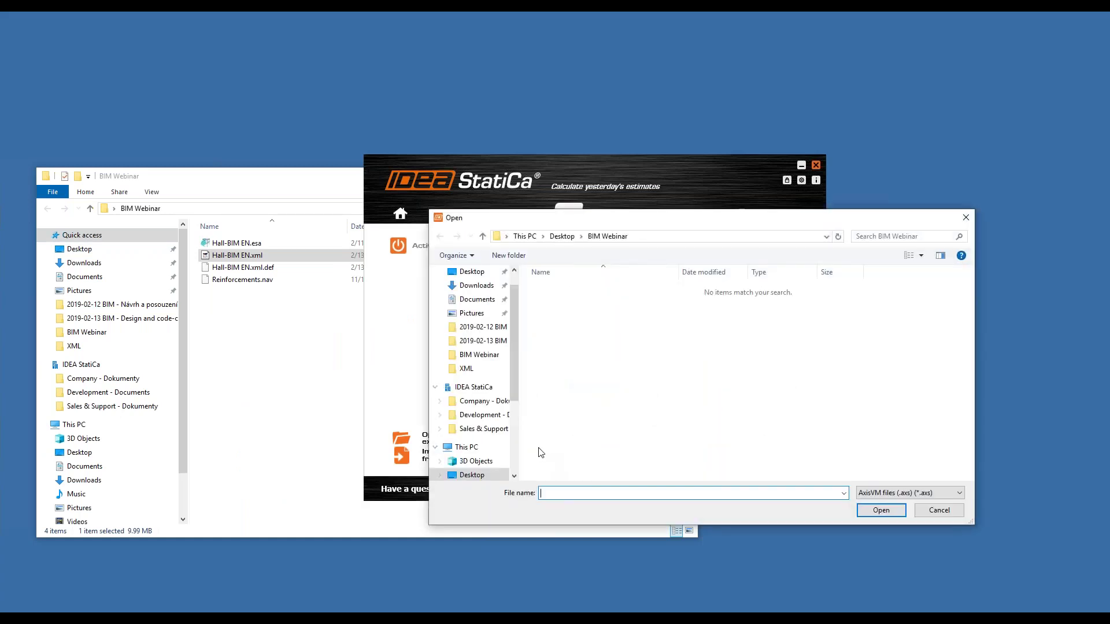
drag(513, 341, 513, 315)
click(472, 294)
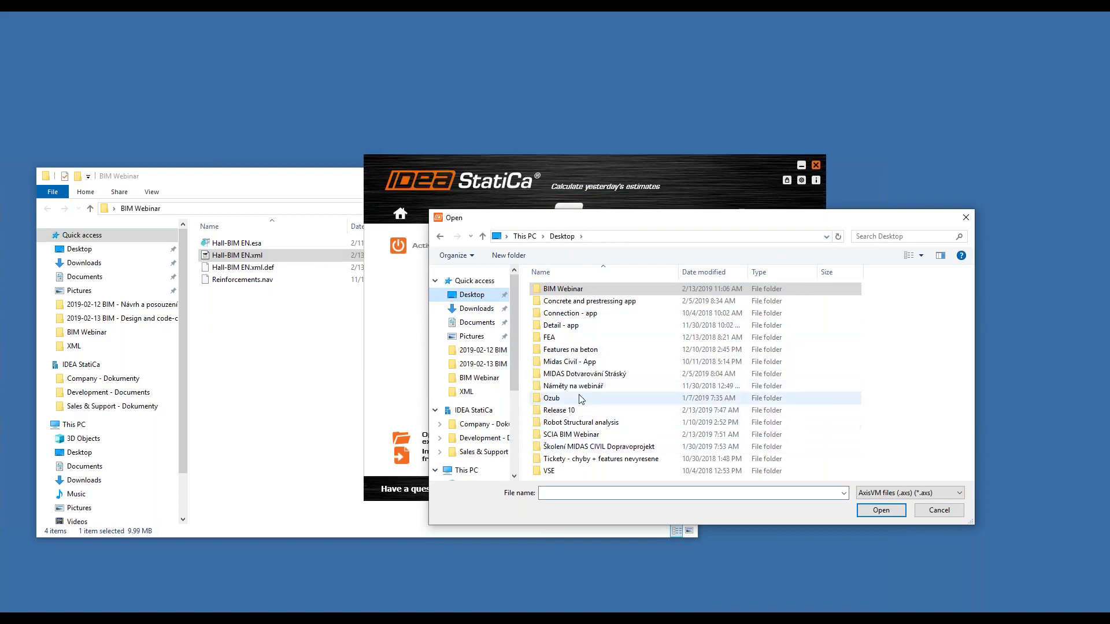
double_click(570, 289)
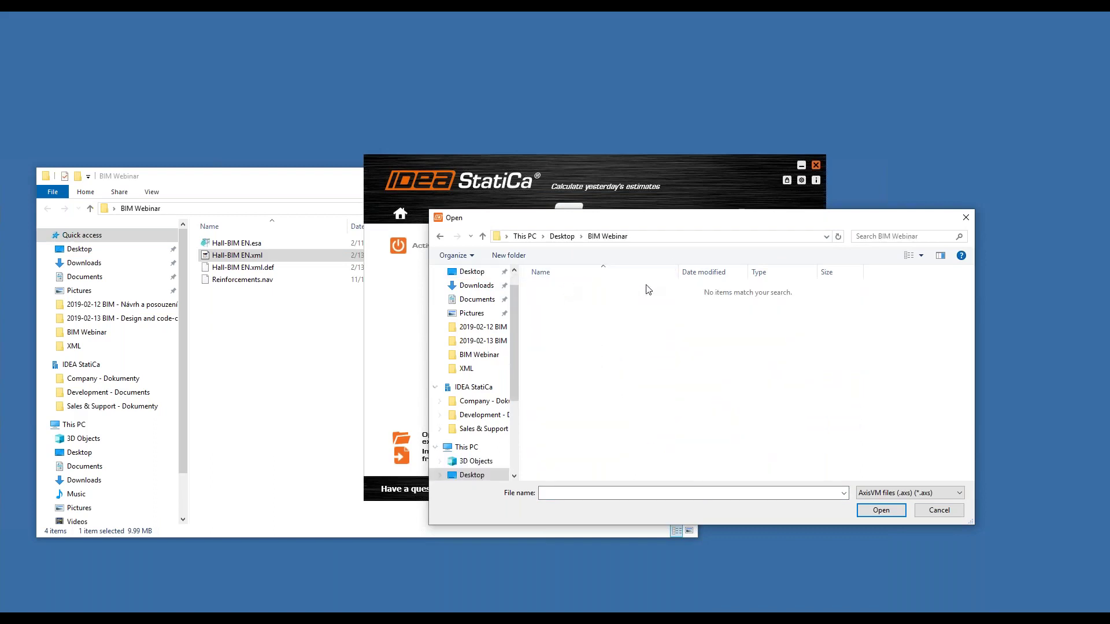
click(899, 491)
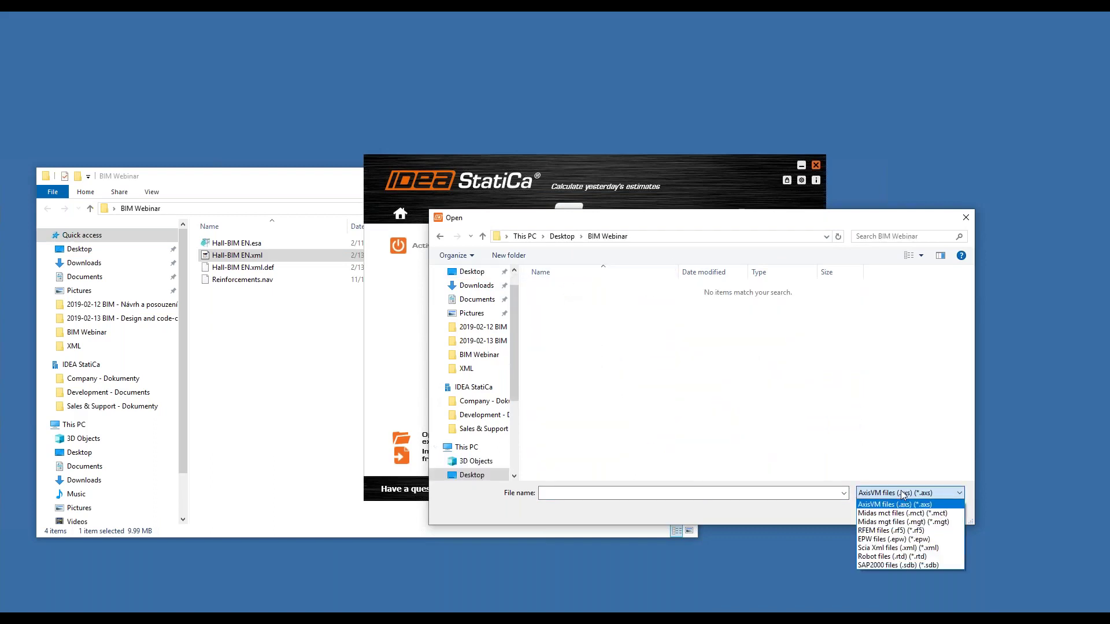
click(898, 550)
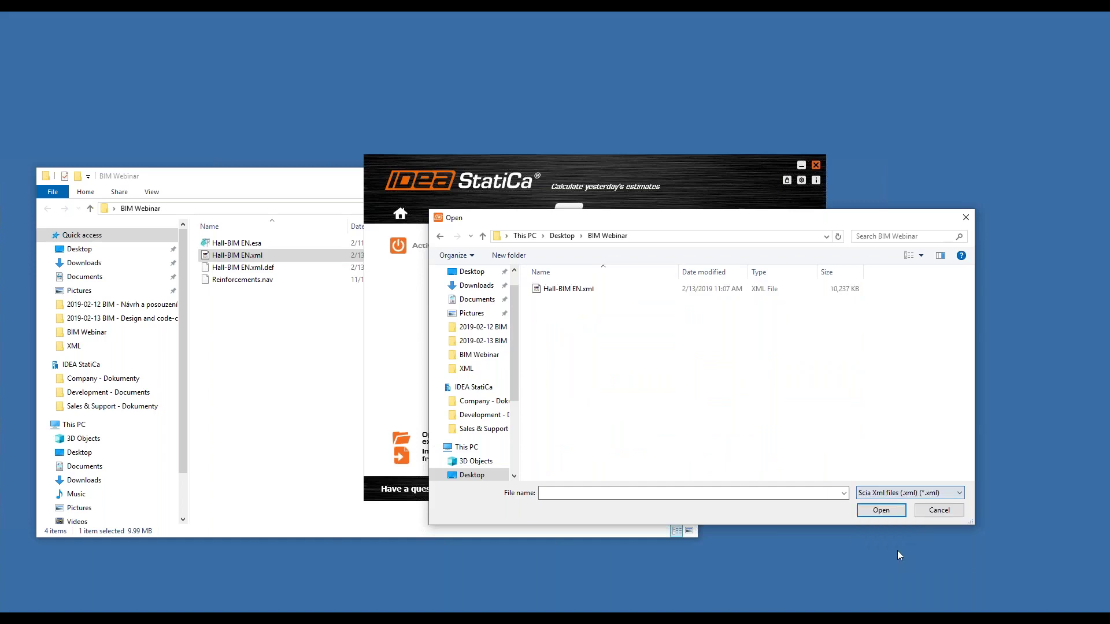
click(566, 289)
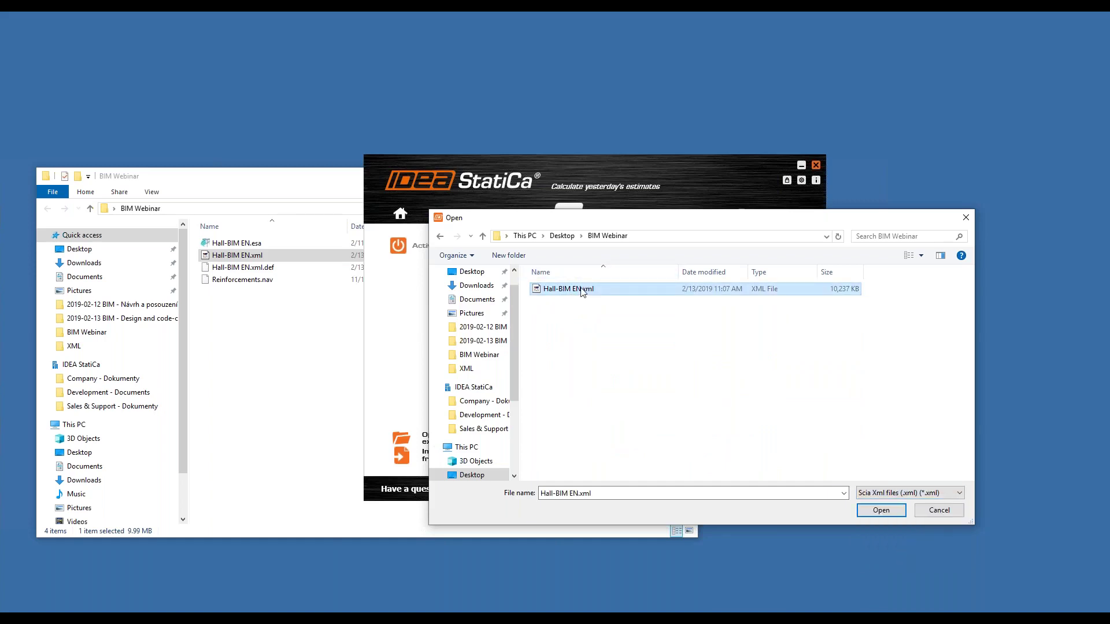
click(884, 510)
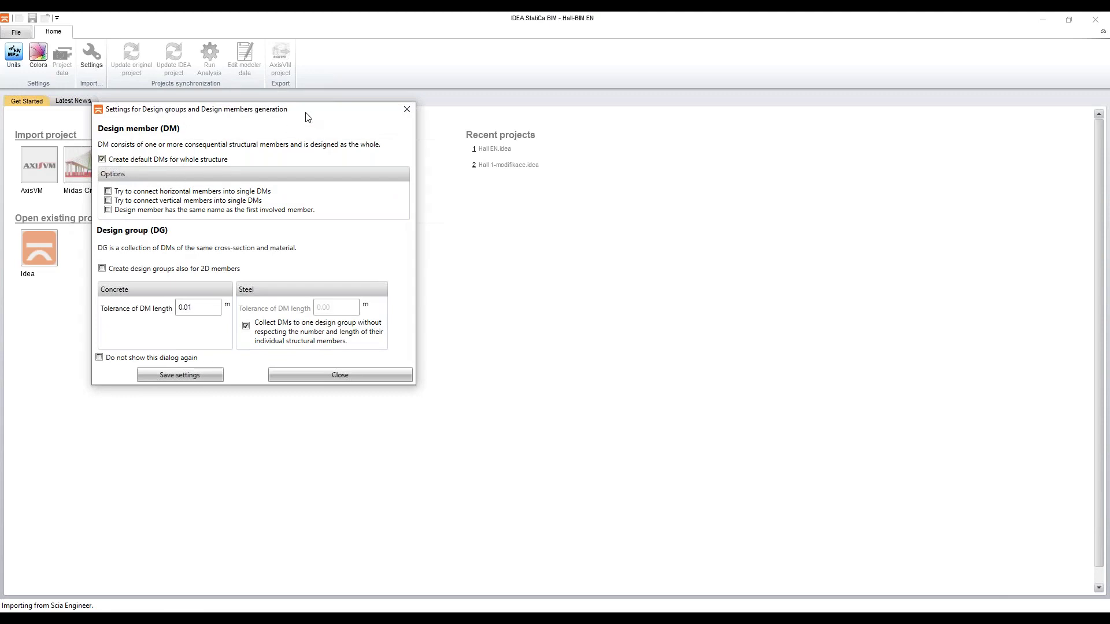
Set design member generation to connect horizontal and vertical members into single DMs and name each after its first involved member.
drag(306, 114, 356, 114)
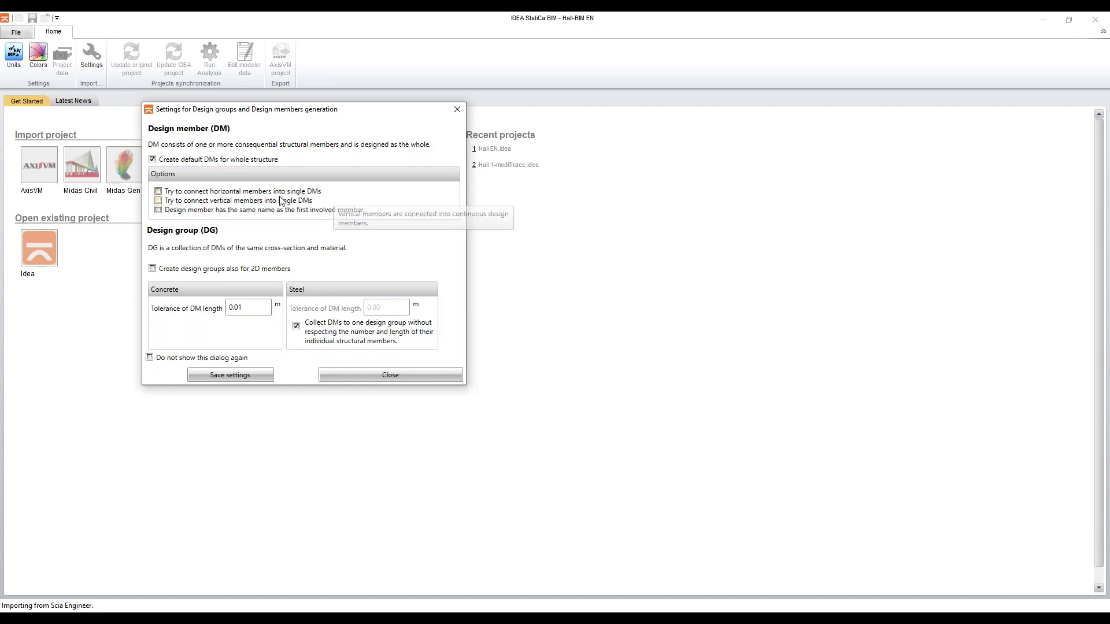
click(158, 200)
click(158, 192)
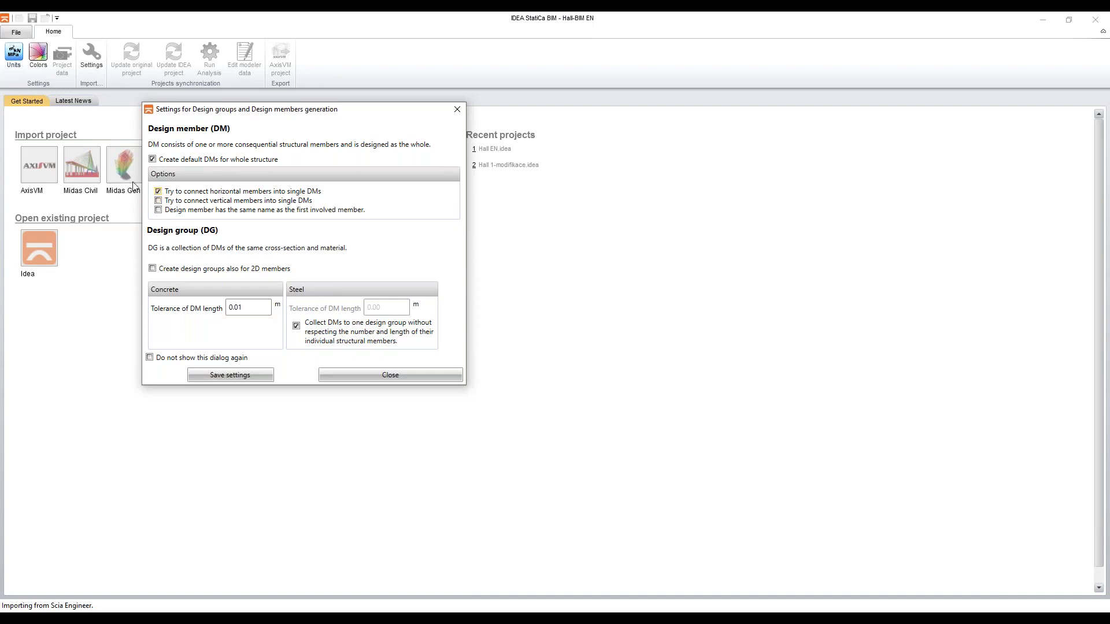
drag(341, 112, 350, 115)
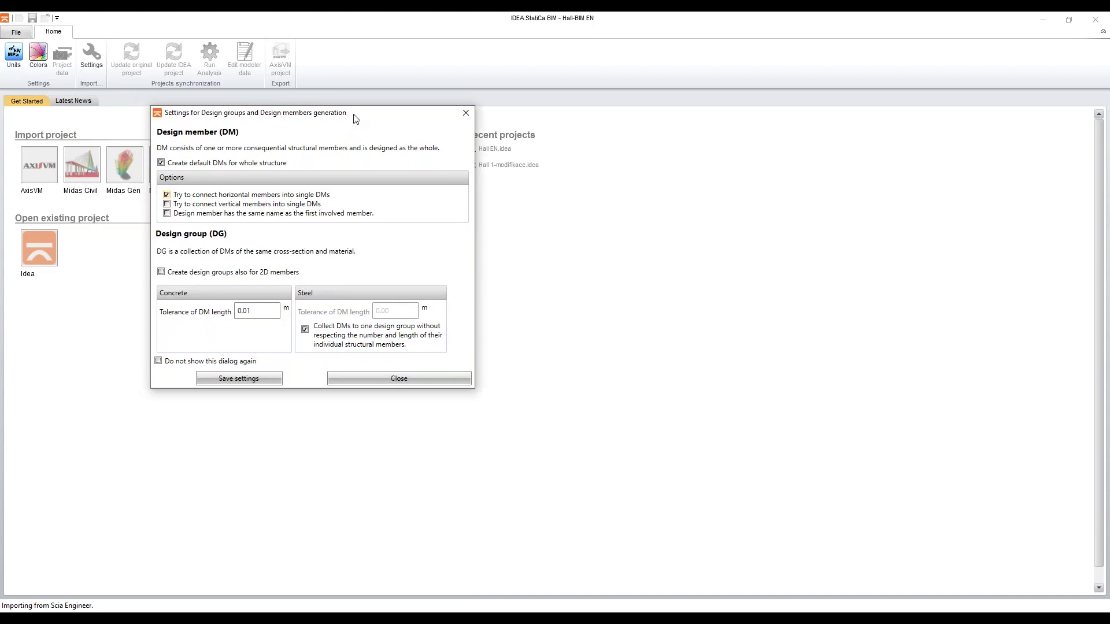
click(167, 204)
click(167, 214)
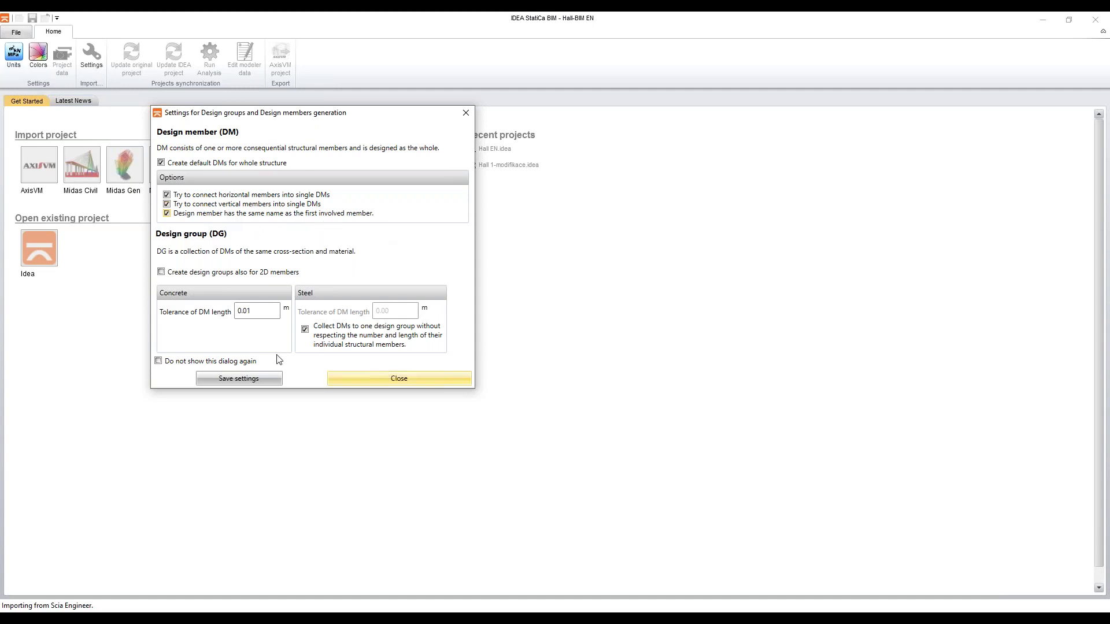
click(405, 380)
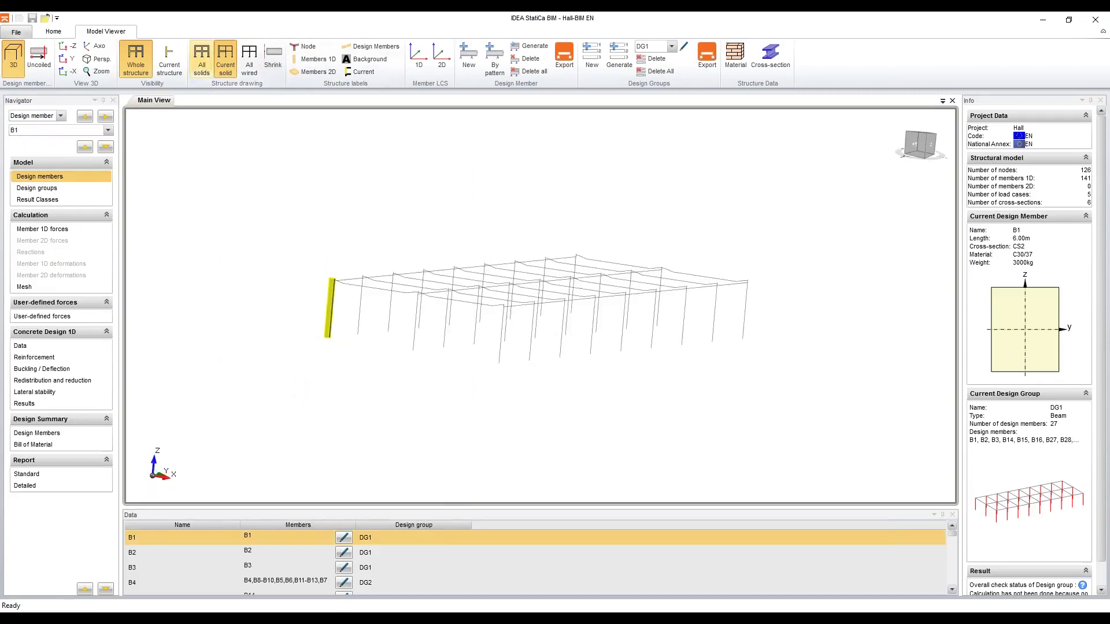
Display all members of the imported hall structure as solids.
click(202, 57)
right_drag(413, 231, 435, 261)
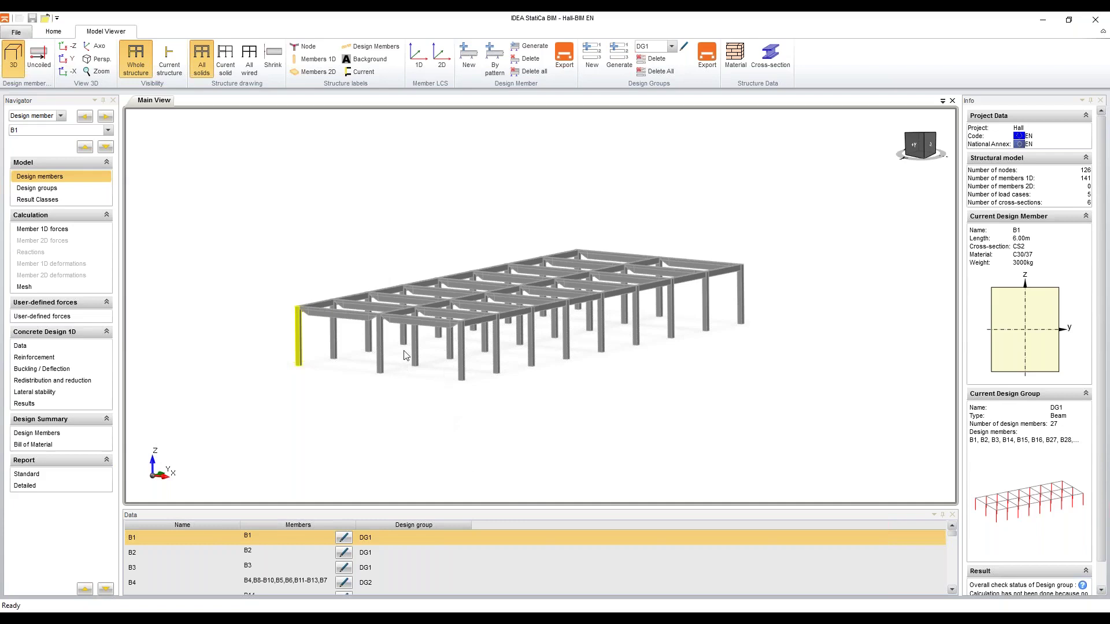
Examine the combinations in the ULS, SLS characteristic, frequent, quasi permanent and All SLS Char (deflection) result classes.
click(39, 200)
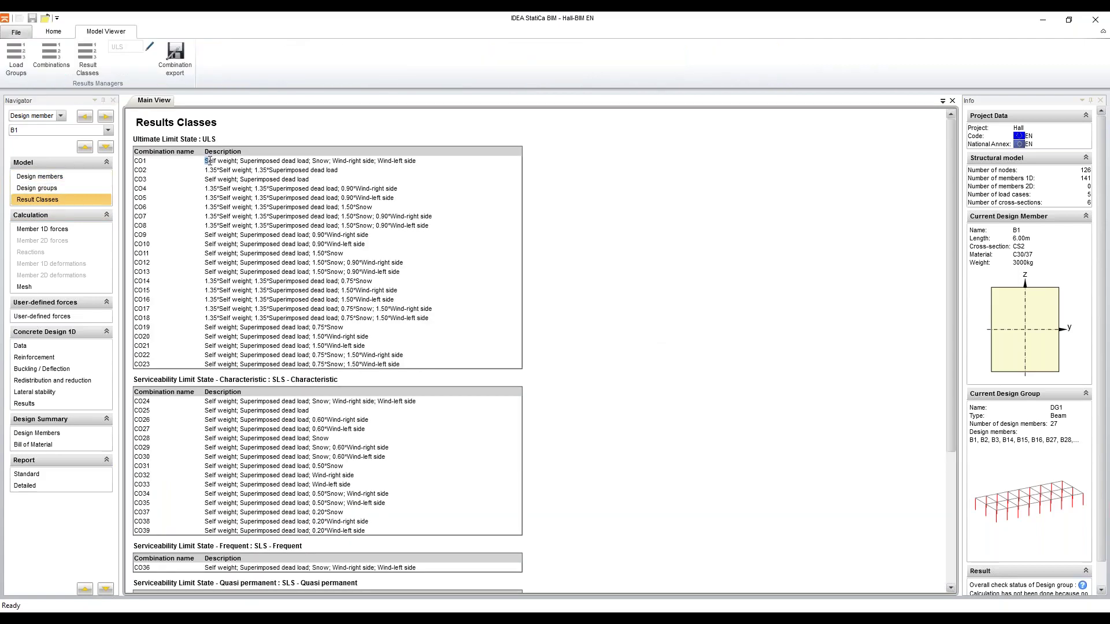
drag(206, 161, 476, 364)
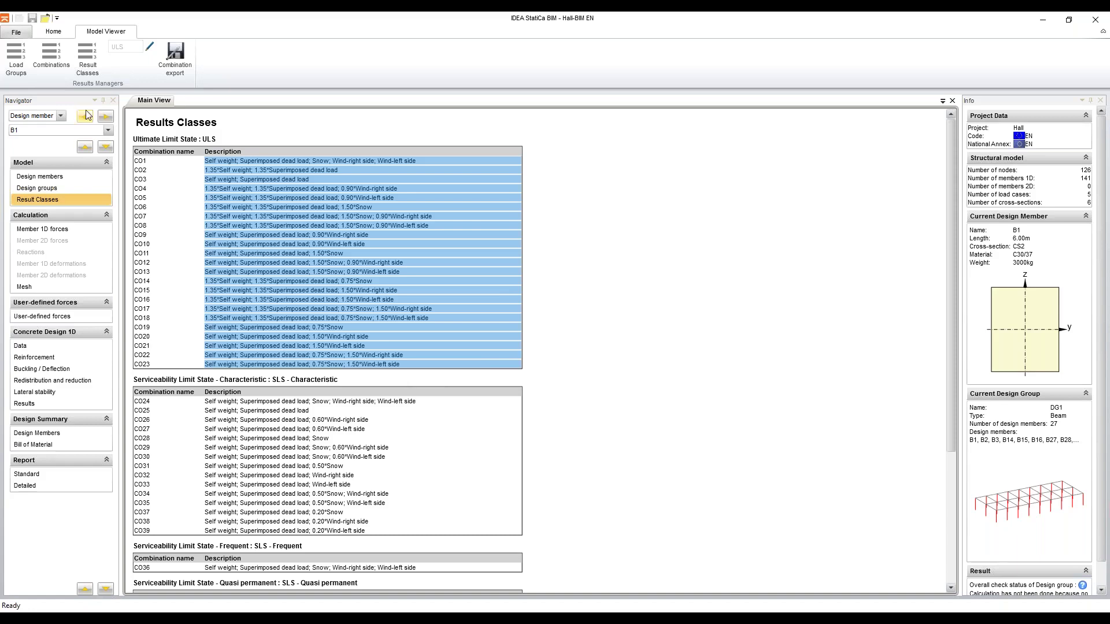
drag(133, 139, 277, 141)
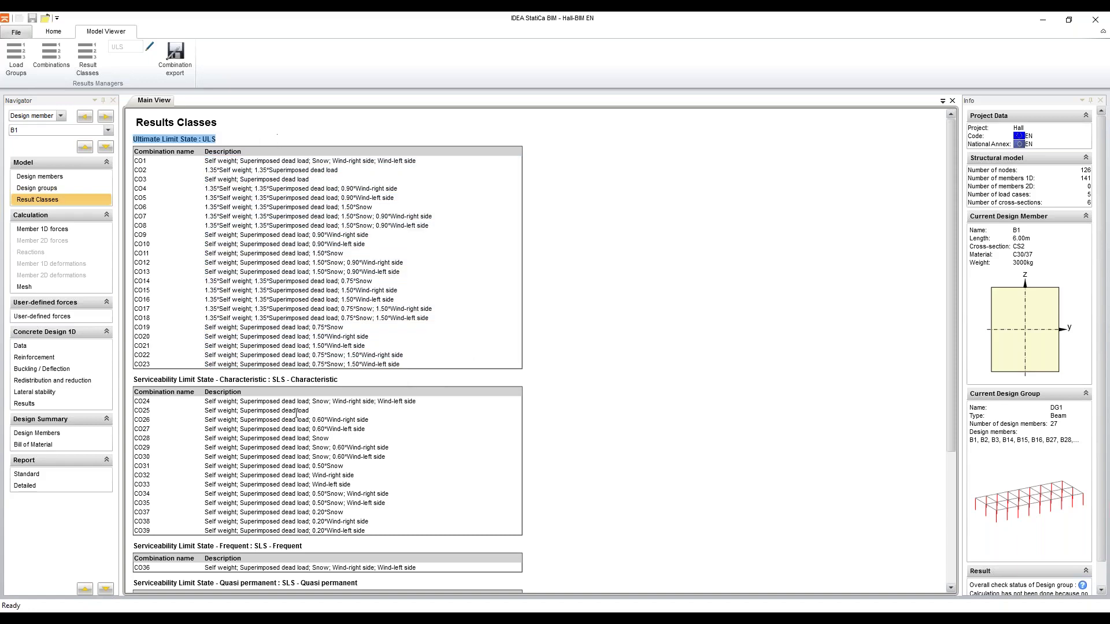
scroll(296, 413, down, 1)
triple_click(252, 362)
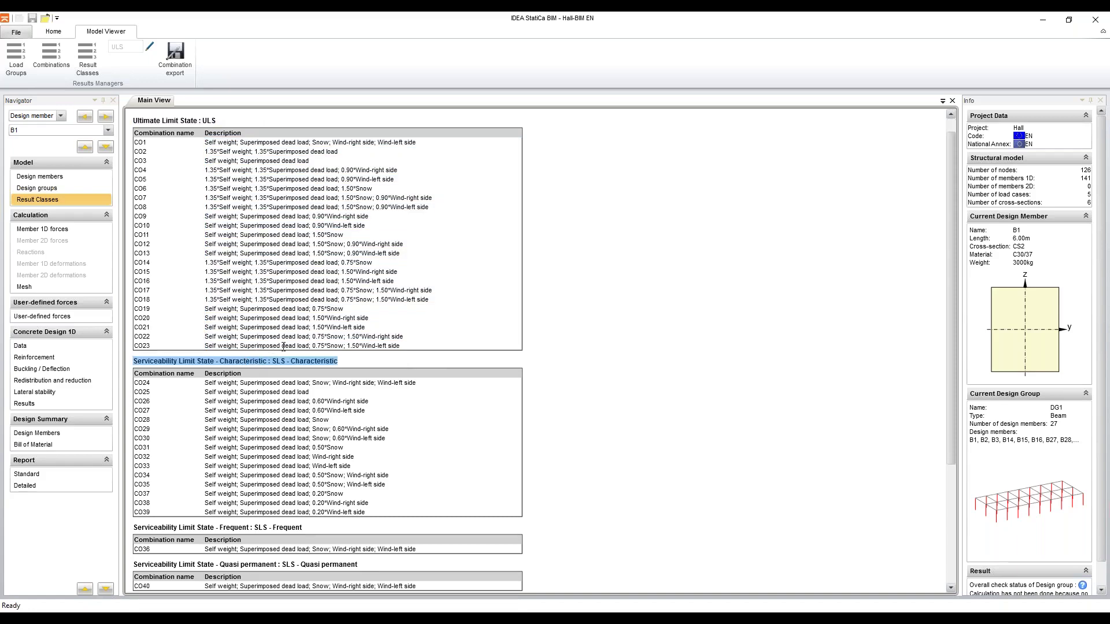
drag(200, 384, 382, 502)
scroll(217, 529, down, 1)
drag(218, 529, 423, 543)
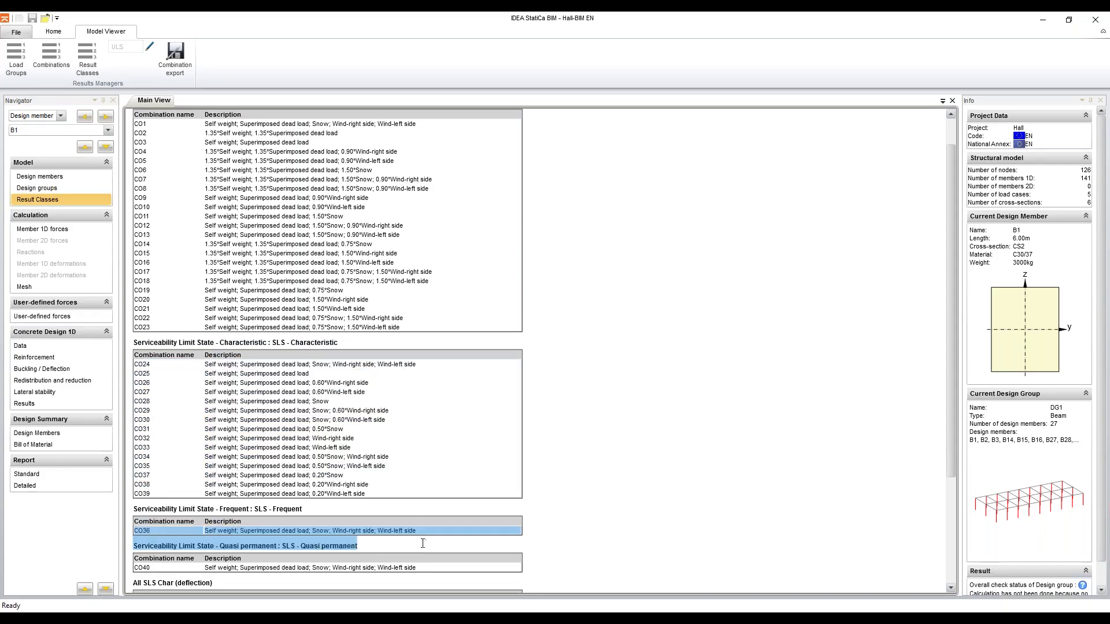
triple_click(199, 569)
scroll(351, 470, down, 8)
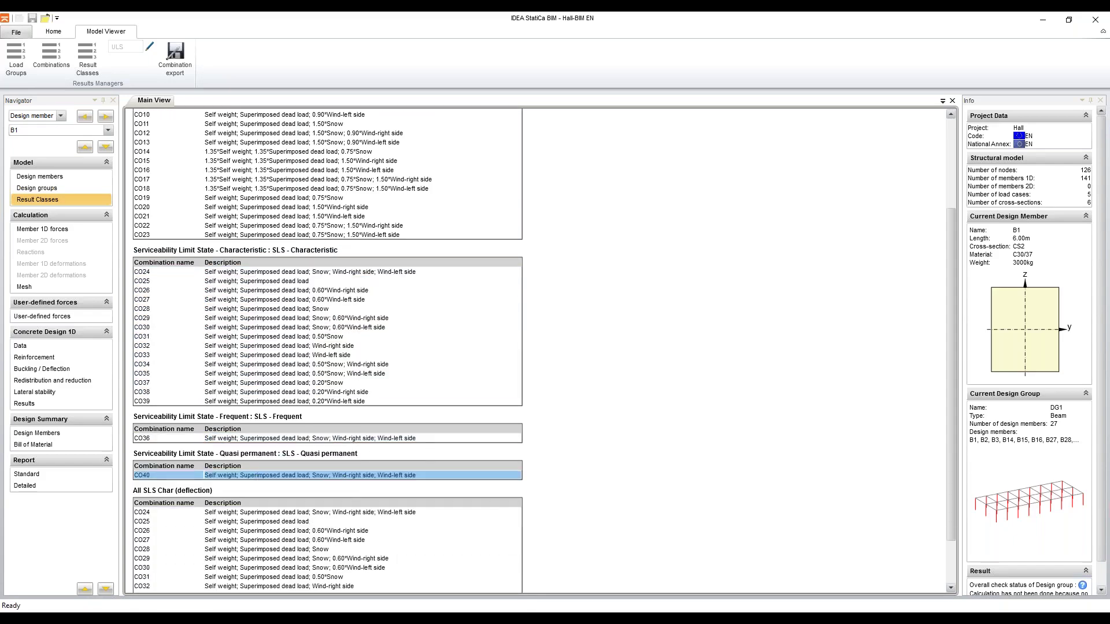
drag(197, 451, 401, 584)
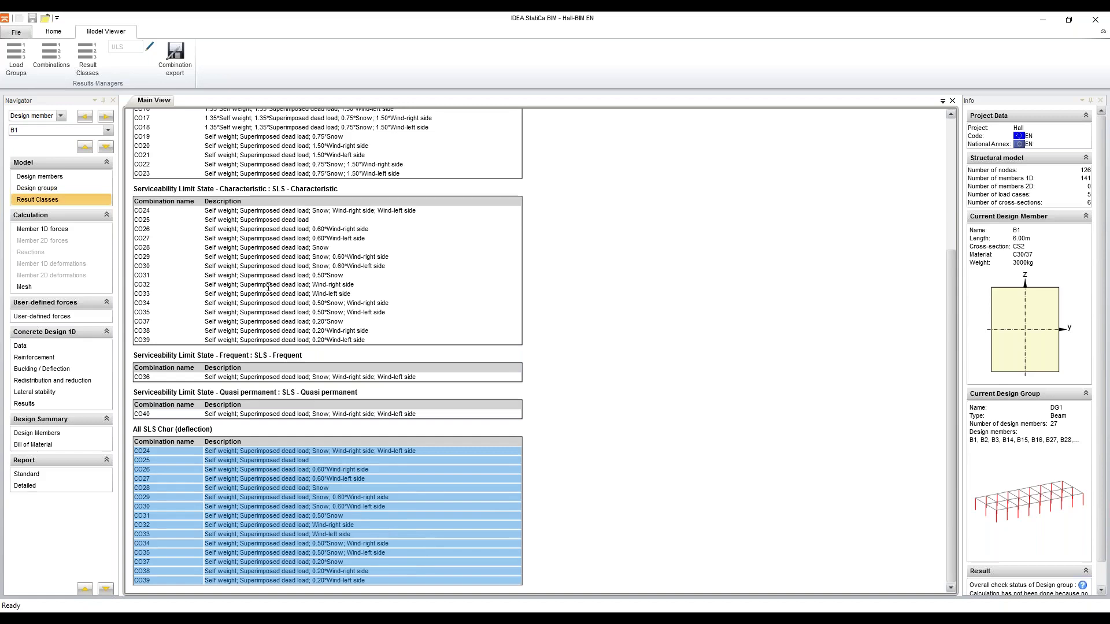
Review the combinations assigned to the SLS - Characteristic class in the result classes manager and close the manager.
click(38, 200)
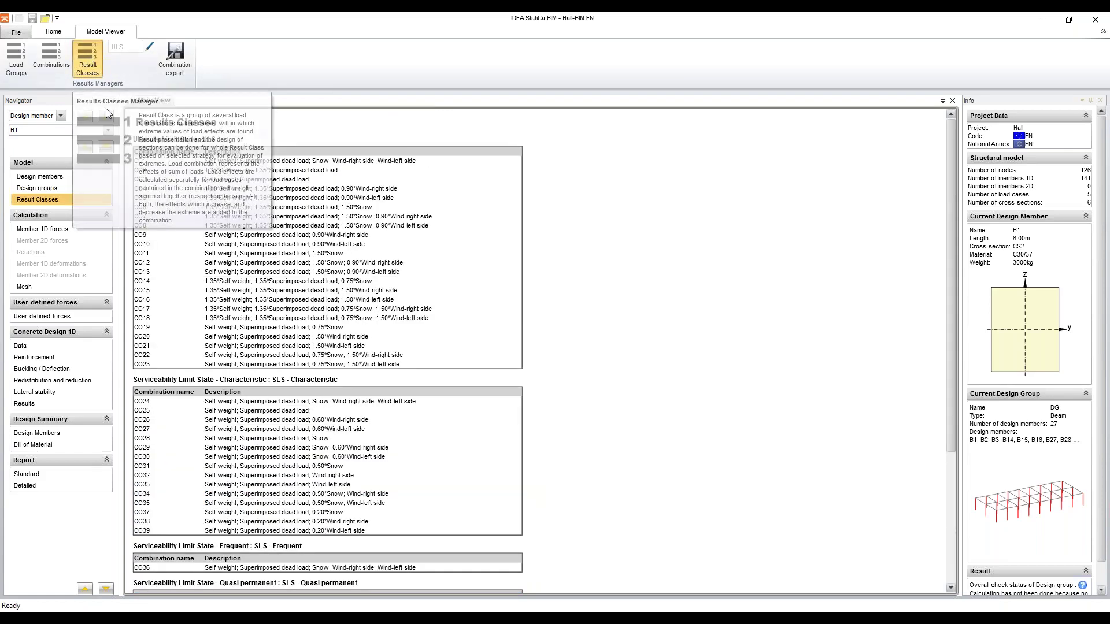
click(87, 58)
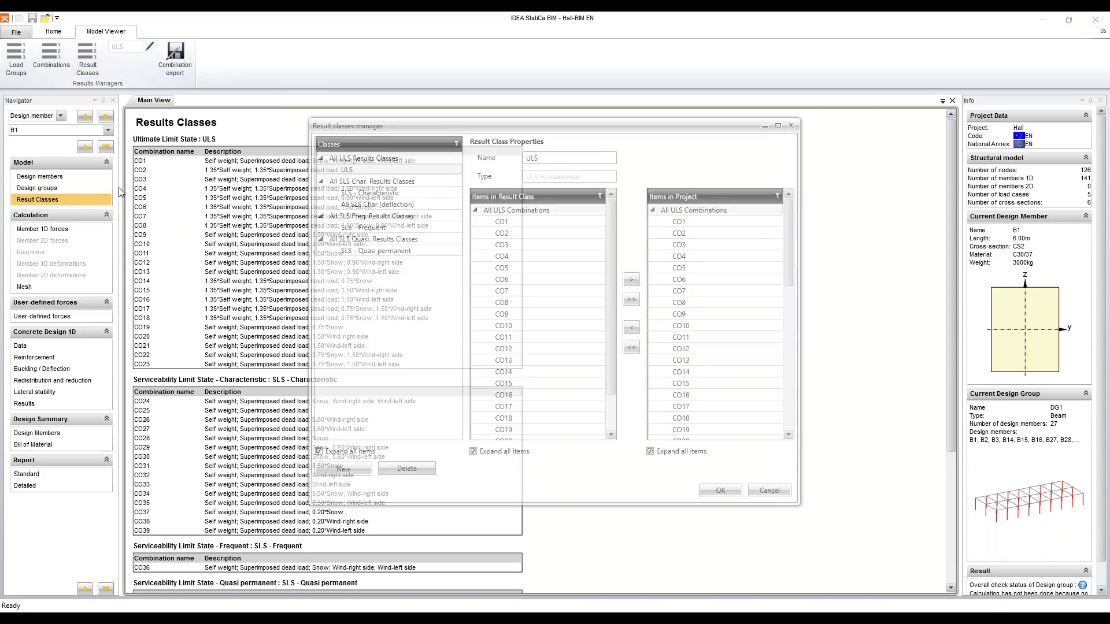
drag(508, 122, 564, 122)
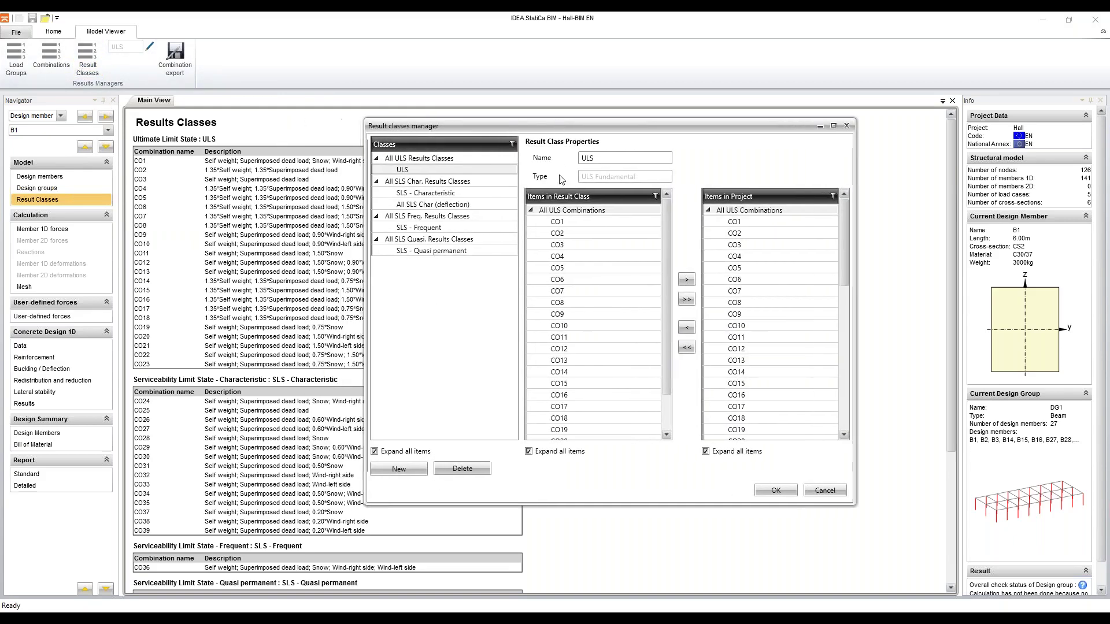
click(428, 194)
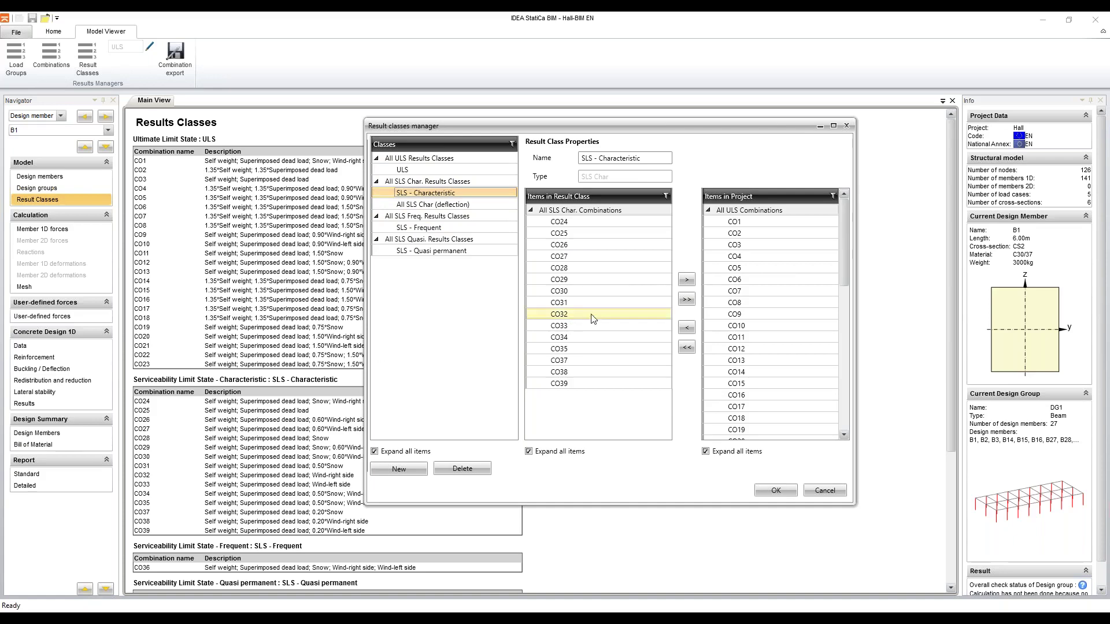
click(775, 491)
Show the 1D member forces for a whole design group instead of a single design member.
click(26, 230)
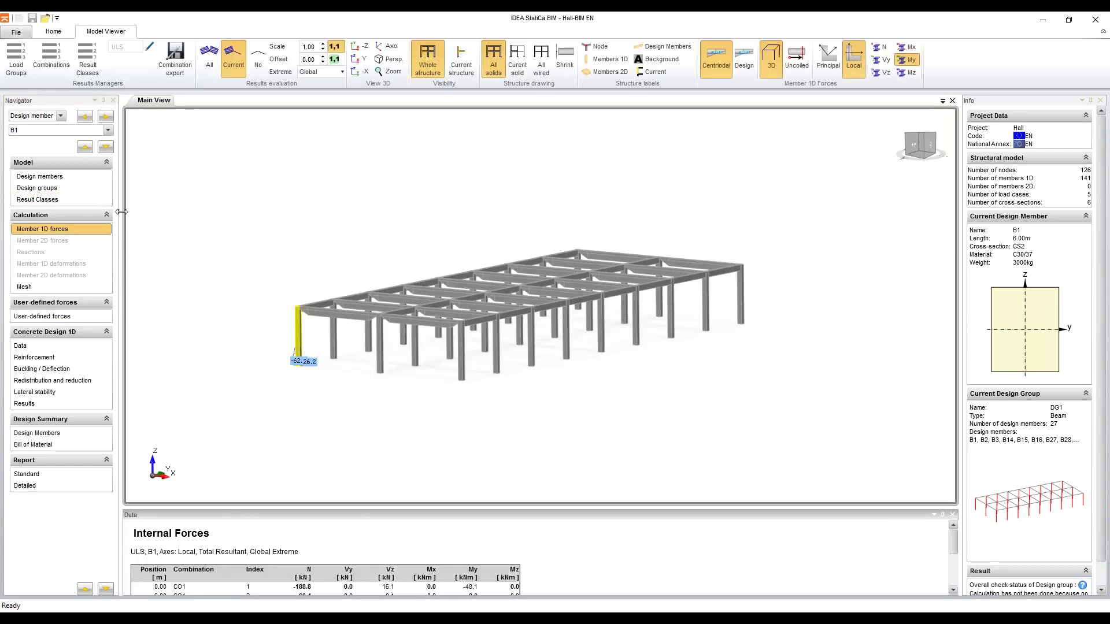
middle_drag(319, 221, 309, 230)
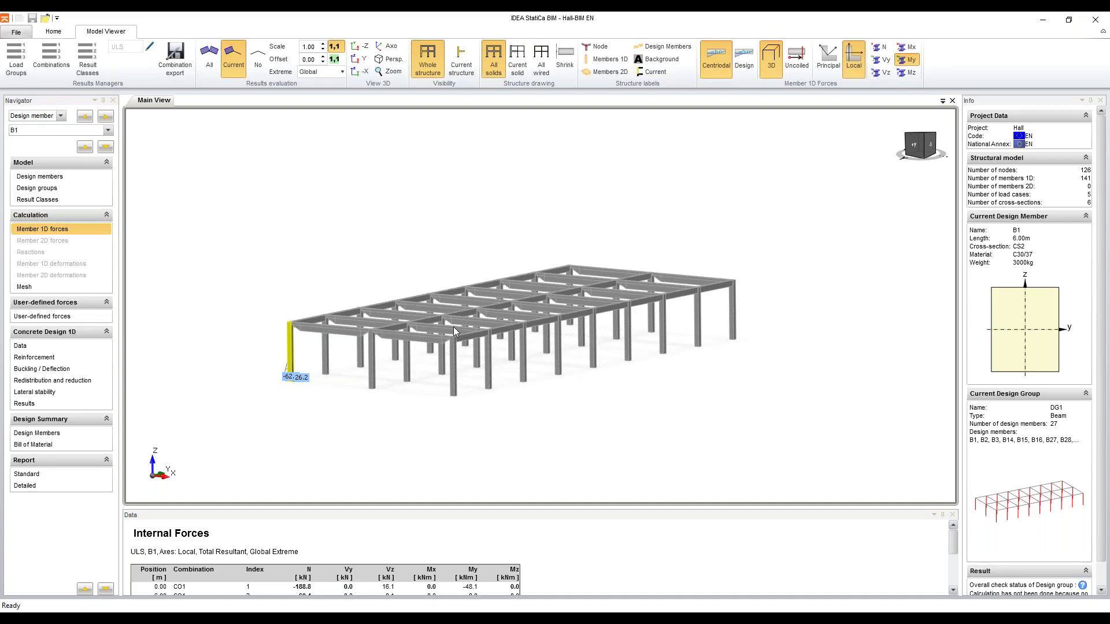
click(61, 116)
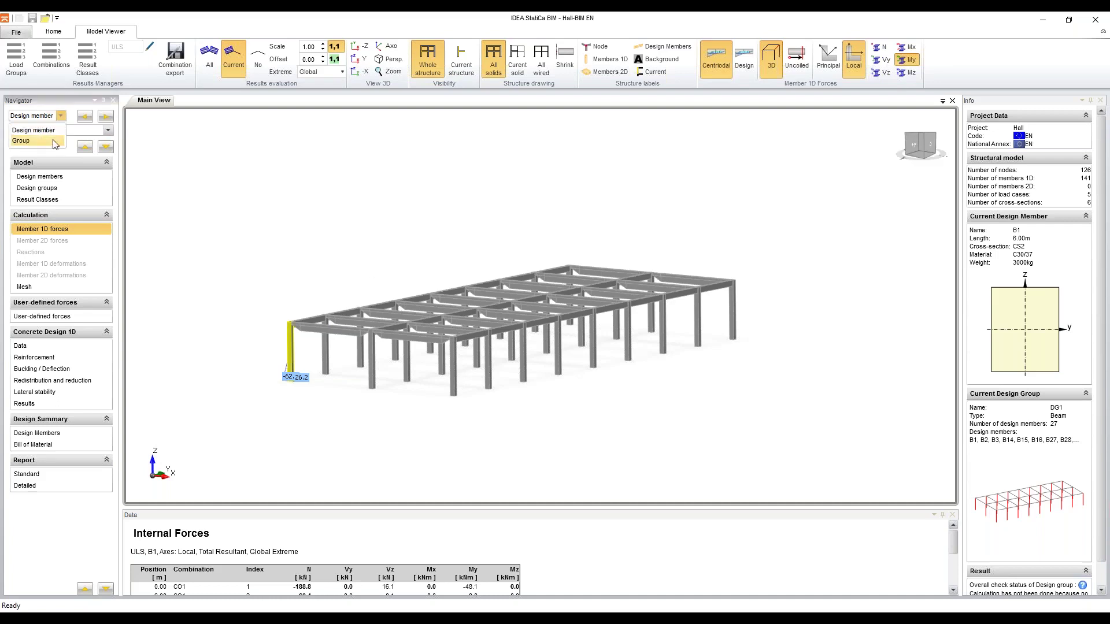
click(55, 142)
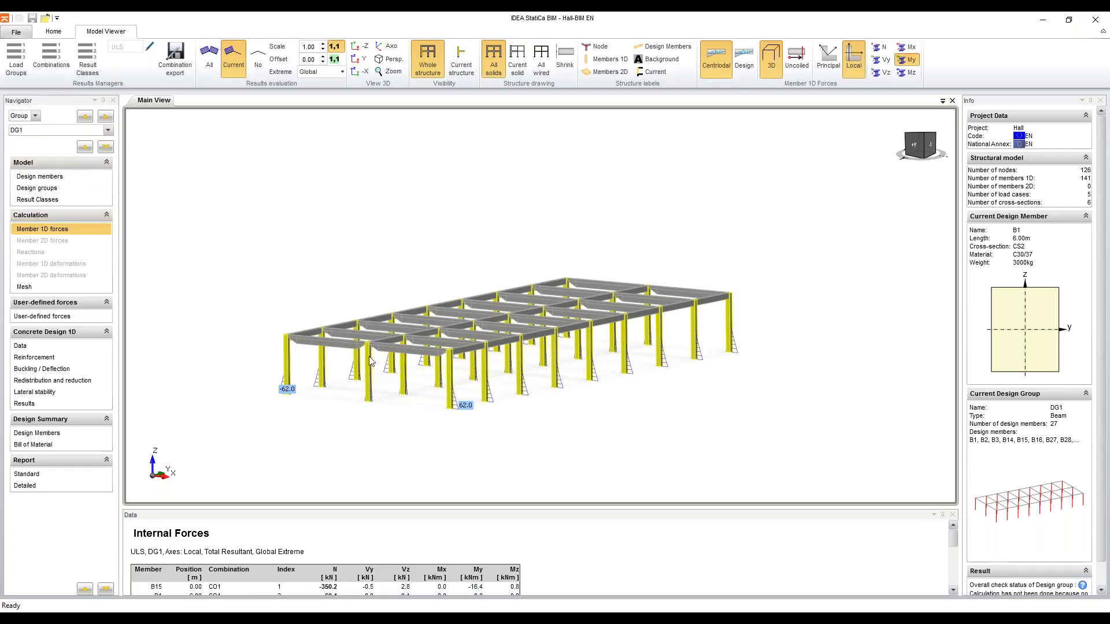
Switch the internal forces display to design group DG2 and inspect the bending moments My on its beams.
click(32, 132)
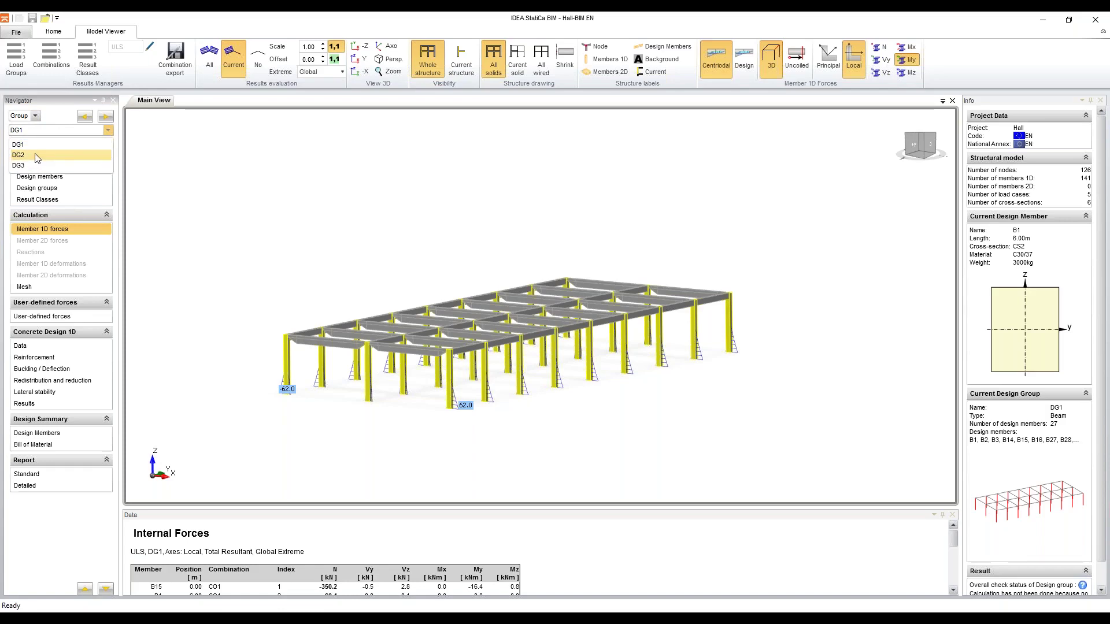
click(34, 155)
right_drag(278, 318, 529, 331)
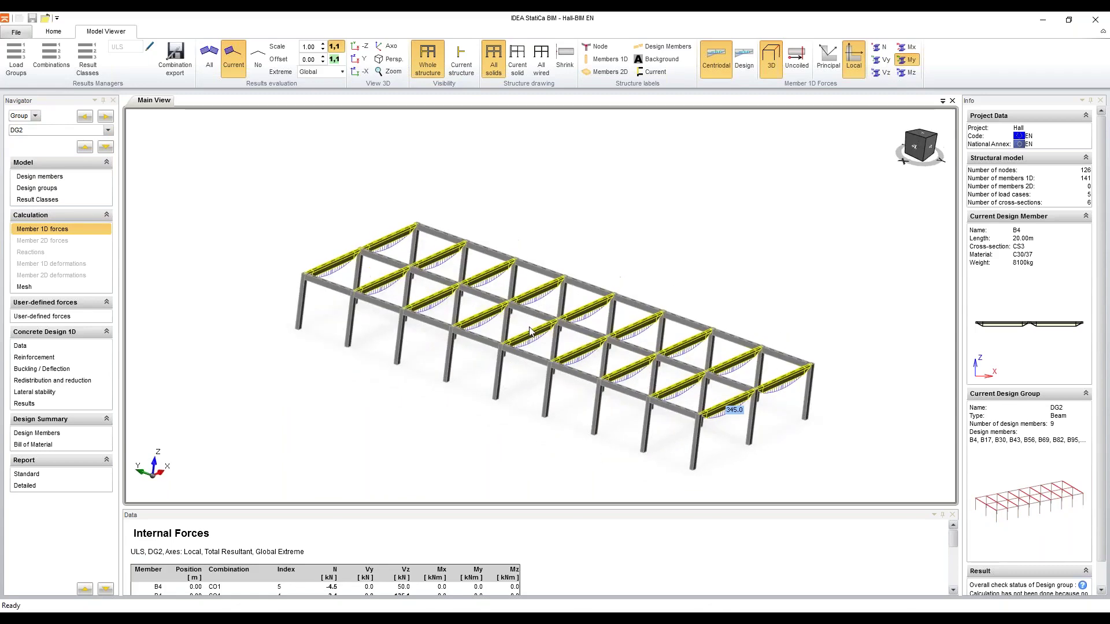
scroll(550, 359, up, 5)
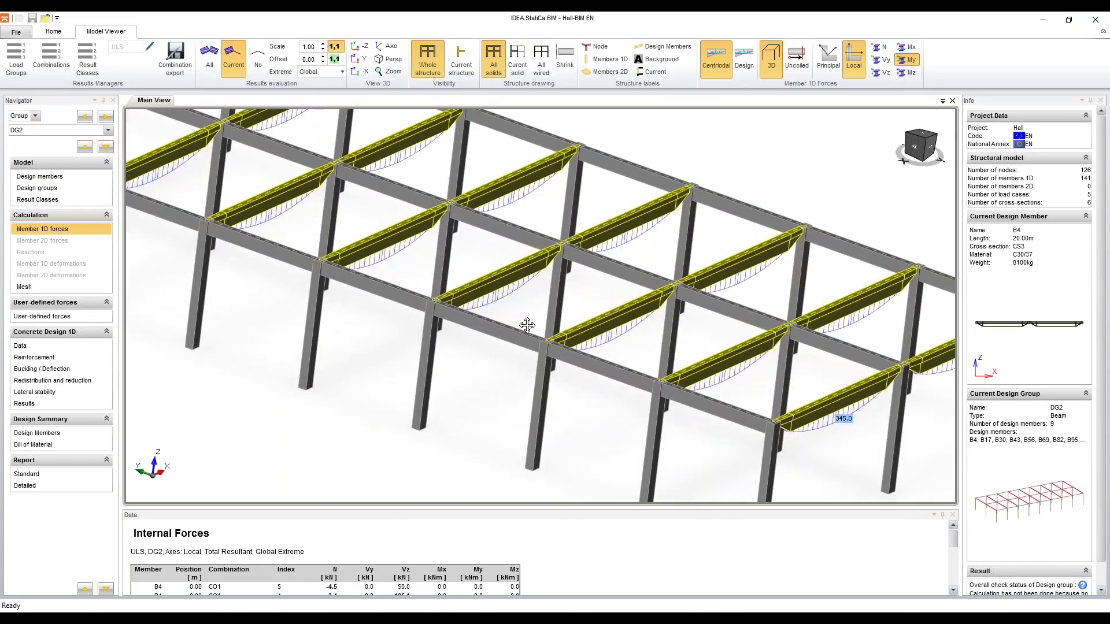
mouse_move(526, 331)
right_down()
mouse_move(561, 338)
mouse_move(538, 325)
right_up()
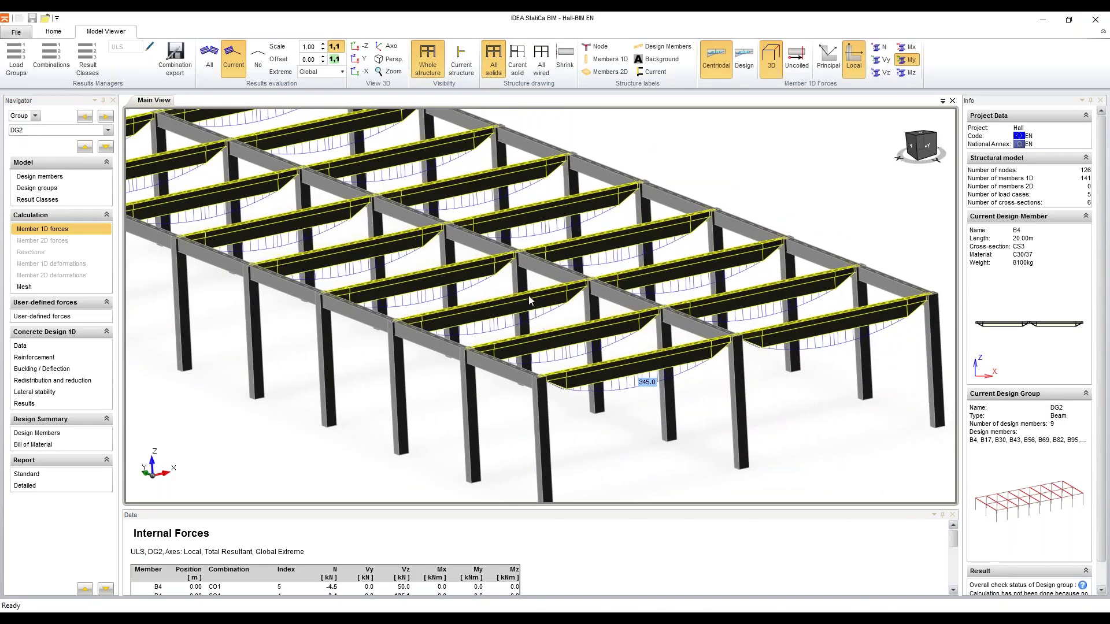
middle_drag(543, 297, 564, 258)
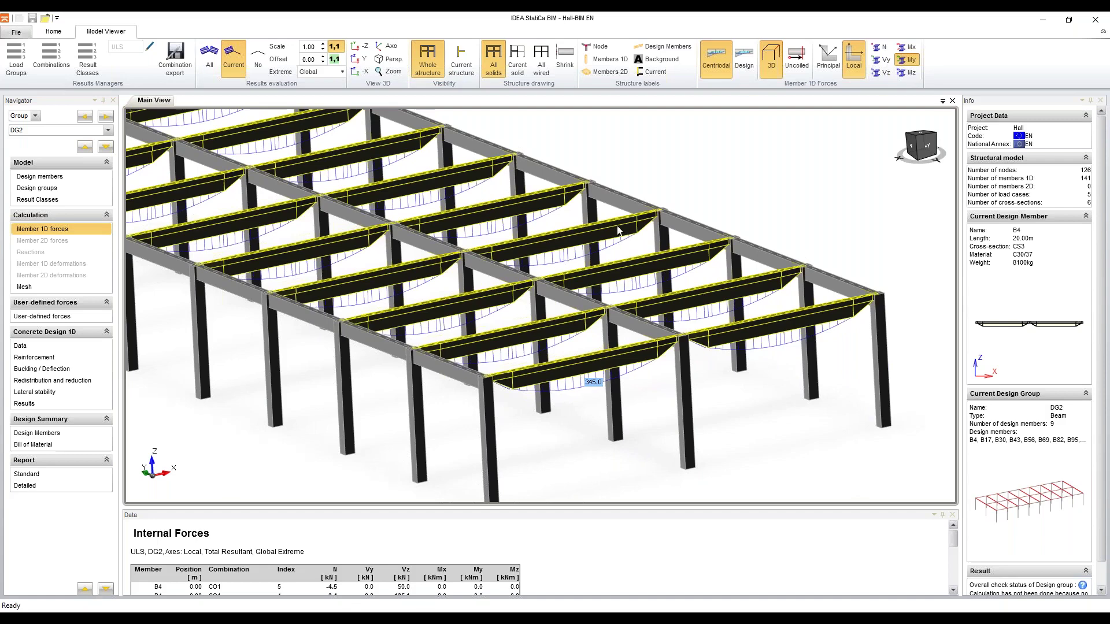
View the frame from the +Y side with all members drawn as wires.
click(927, 153)
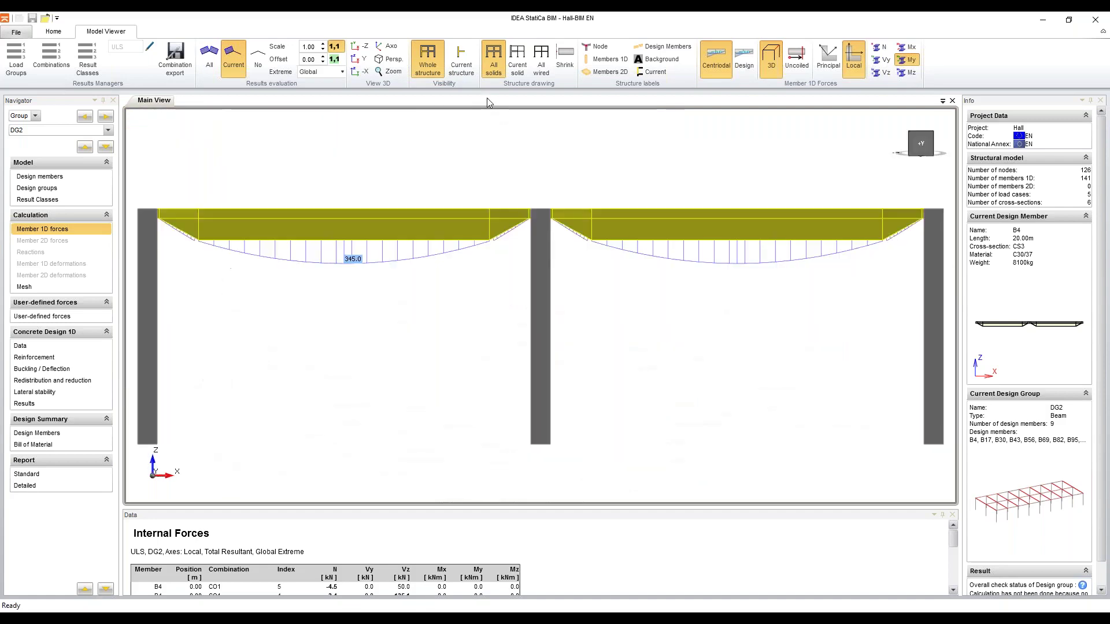
click(541, 60)
scroll(550, 223, down, 3)
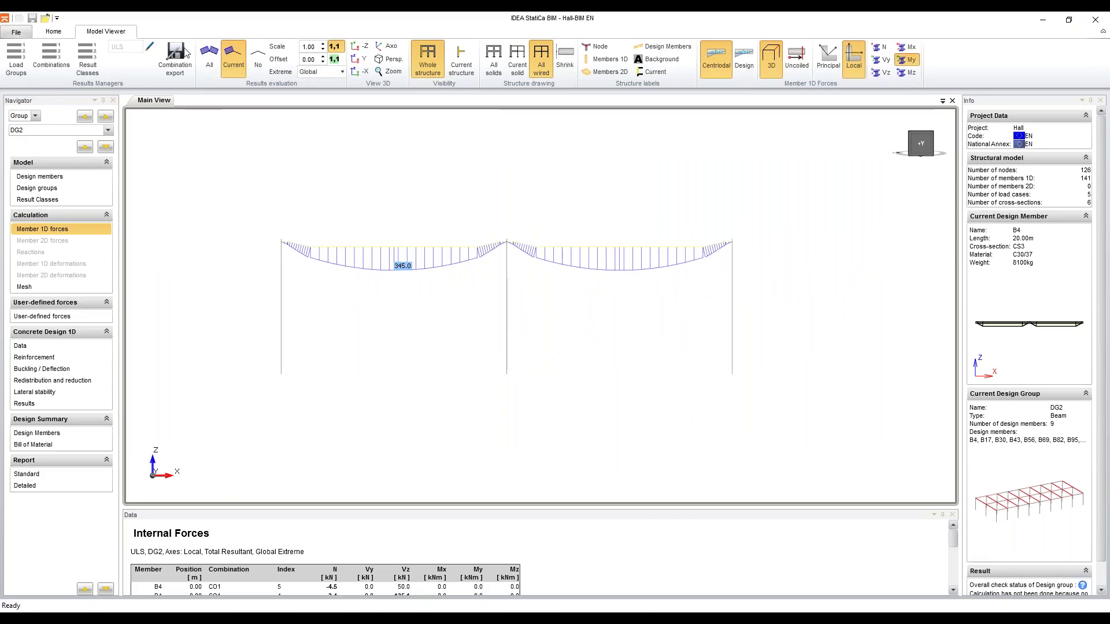
Redraw the DG2 results for combination CO1 and display the shear force Vz and axial force N diagrams.
click(146, 47)
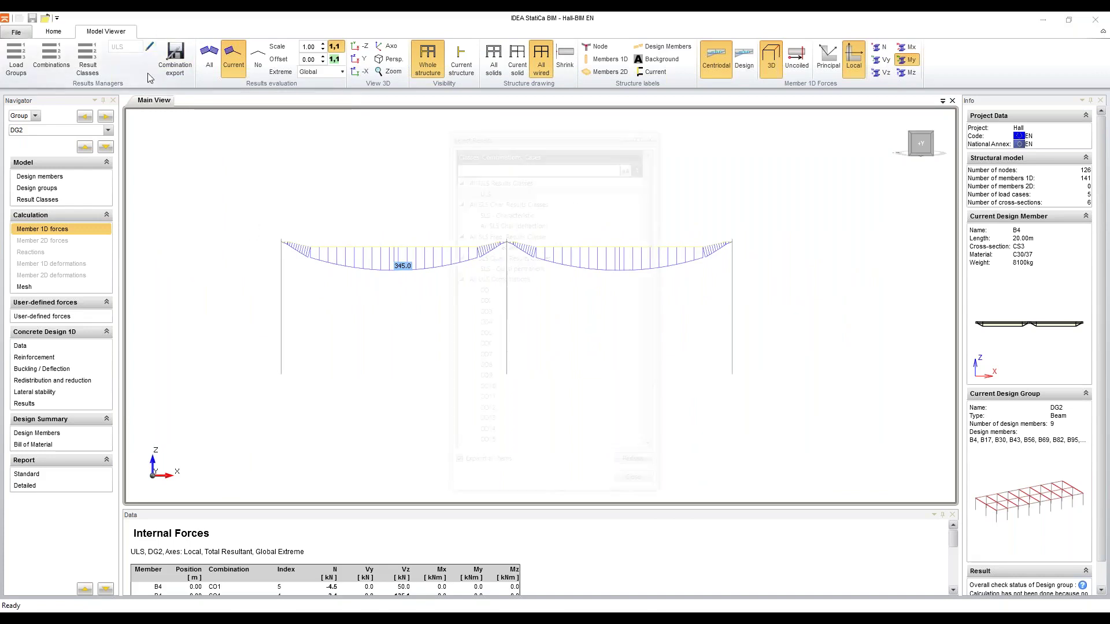
click(554, 289)
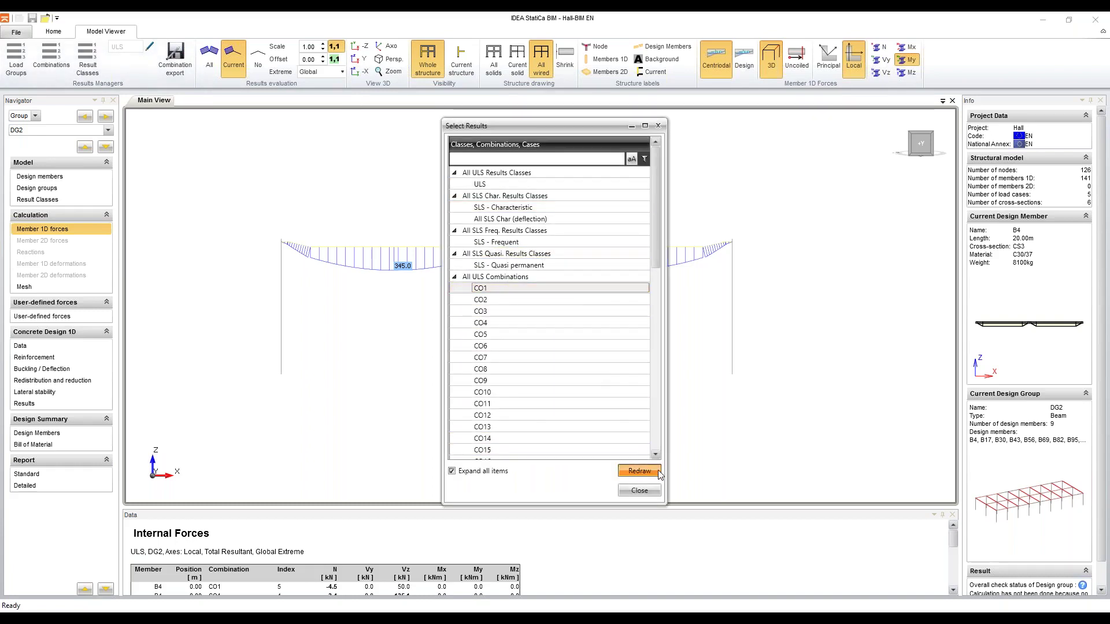
click(639, 471)
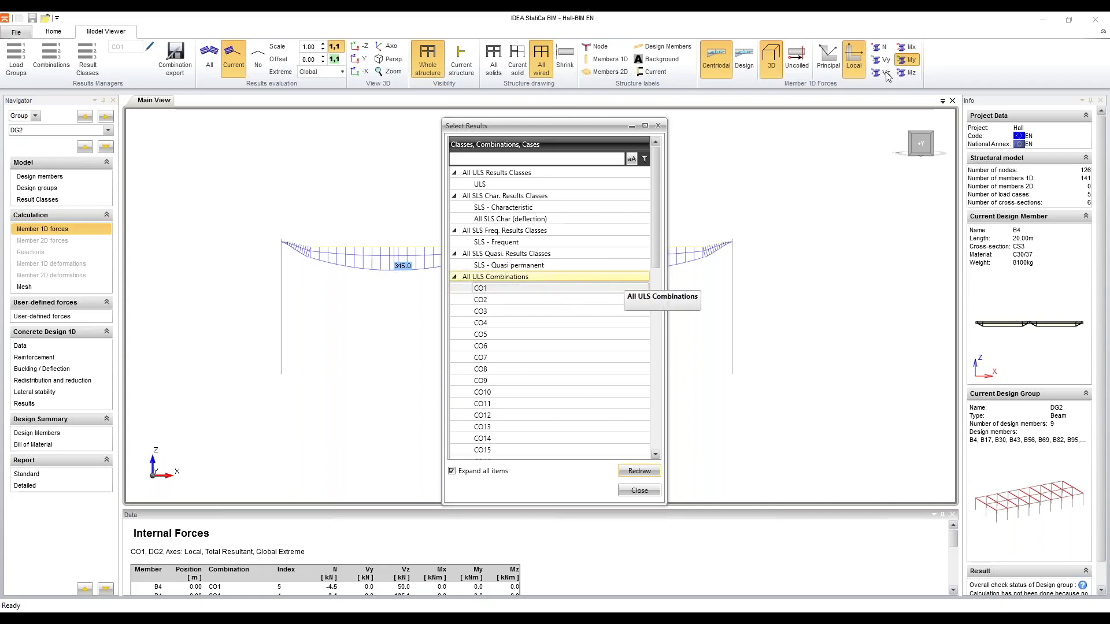
click(639, 490)
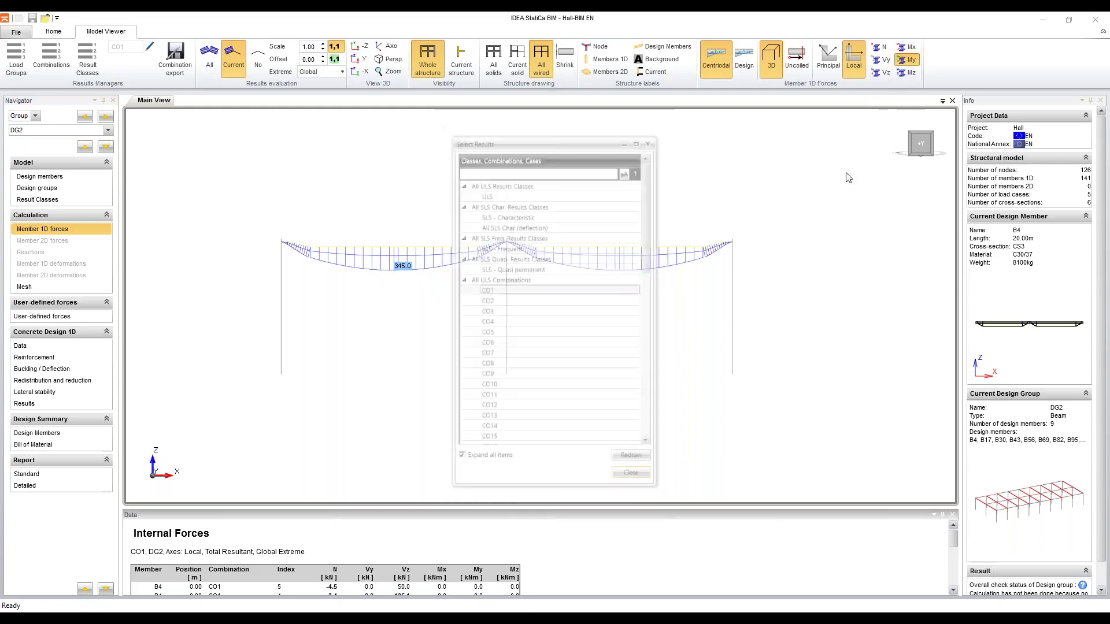
click(884, 72)
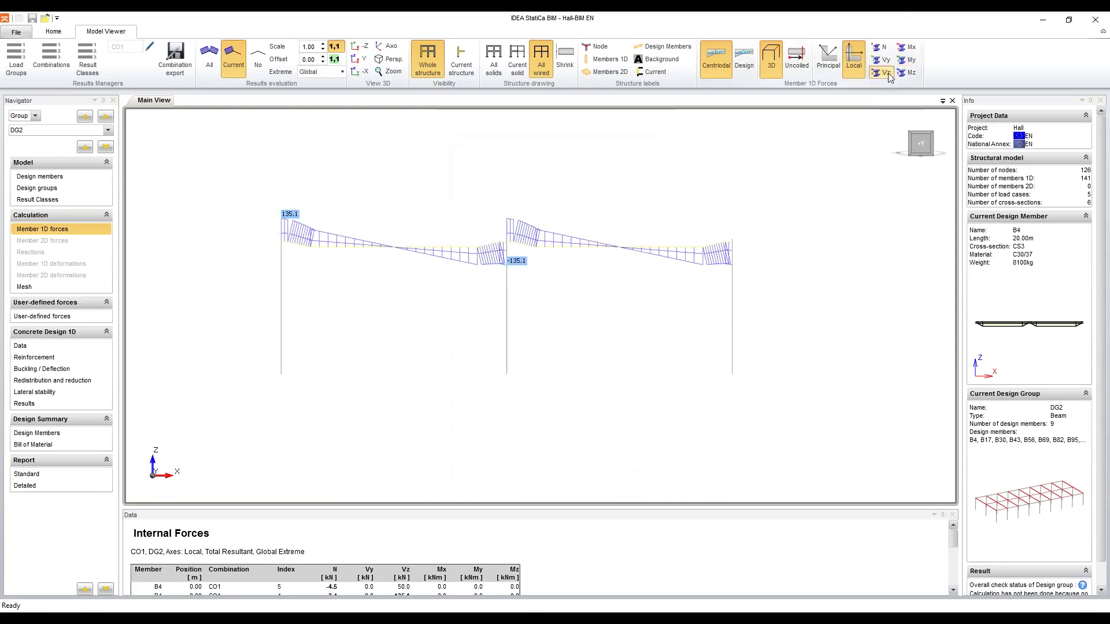
click(879, 47)
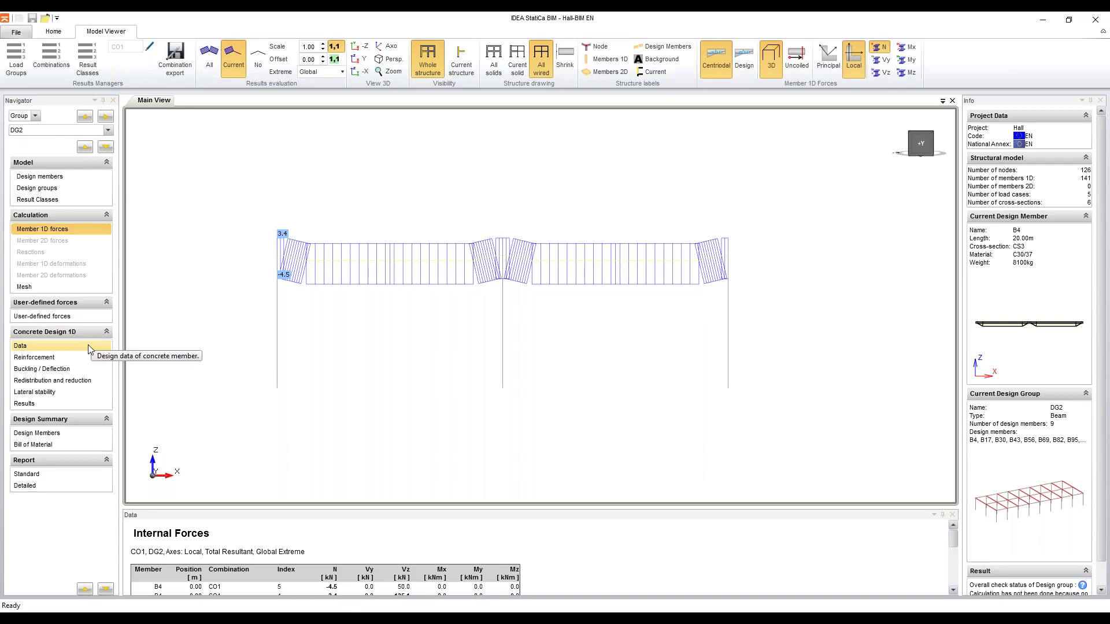
Open the Concrete Design 1D data of design group DG2 and enlarge the area showing its check settings.
click(58, 346)
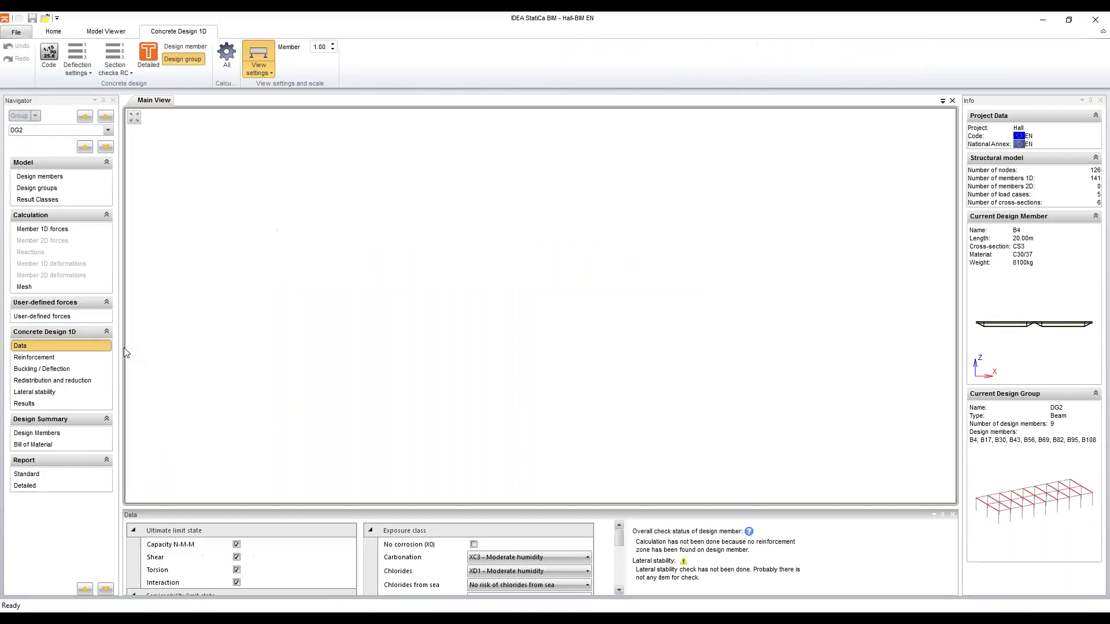
drag(511, 508, 521, 384)
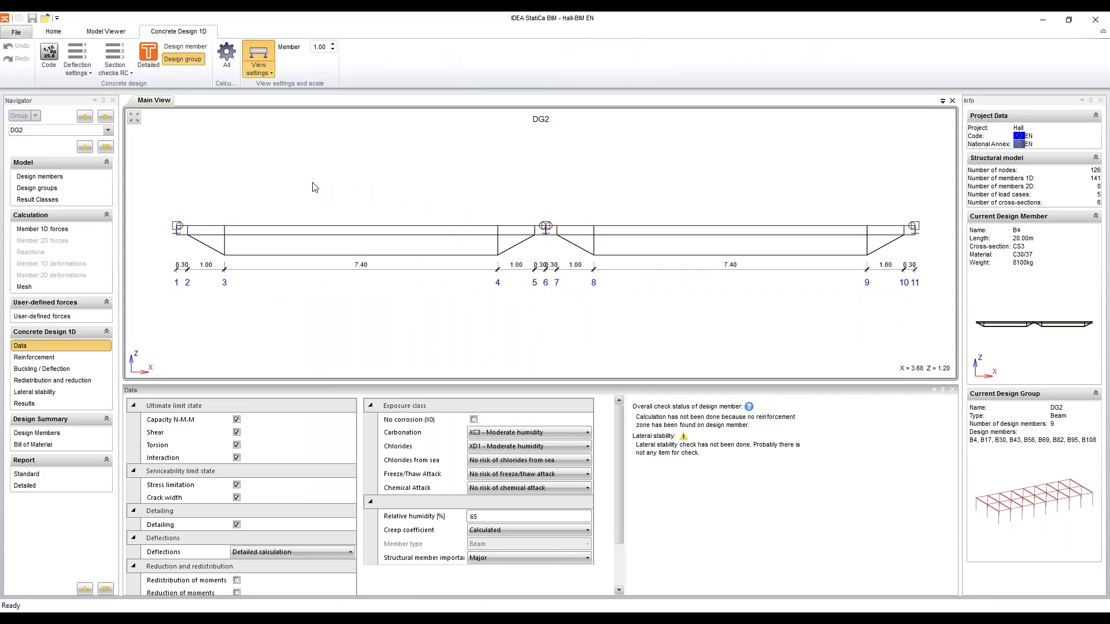
Return to the design members and review the properties of concrete C30/37 in the material library.
click(58, 178)
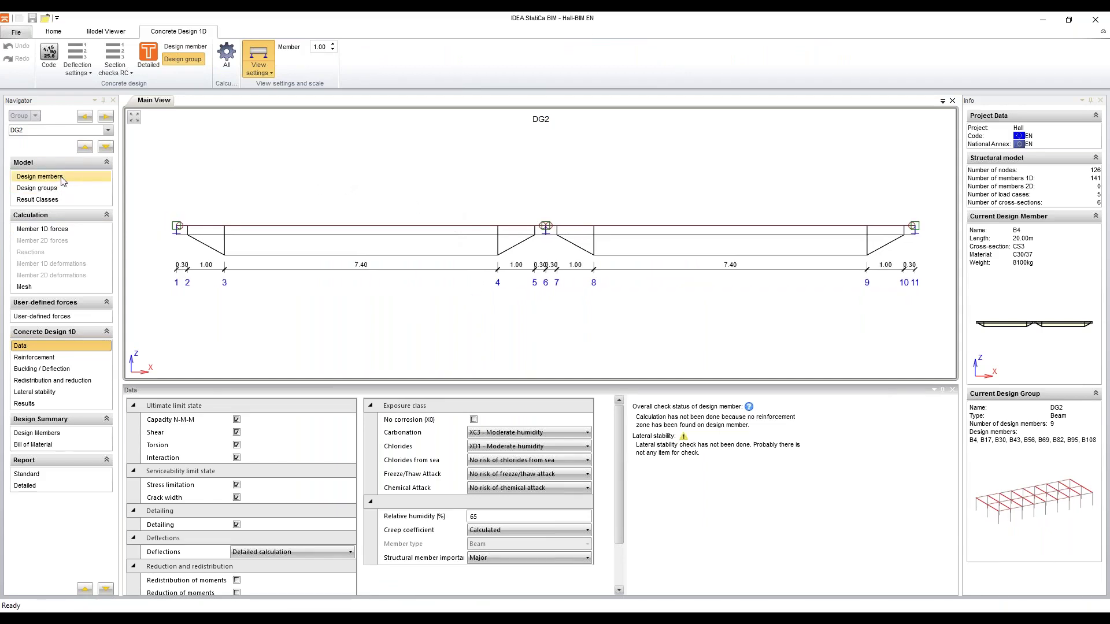
click(52, 229)
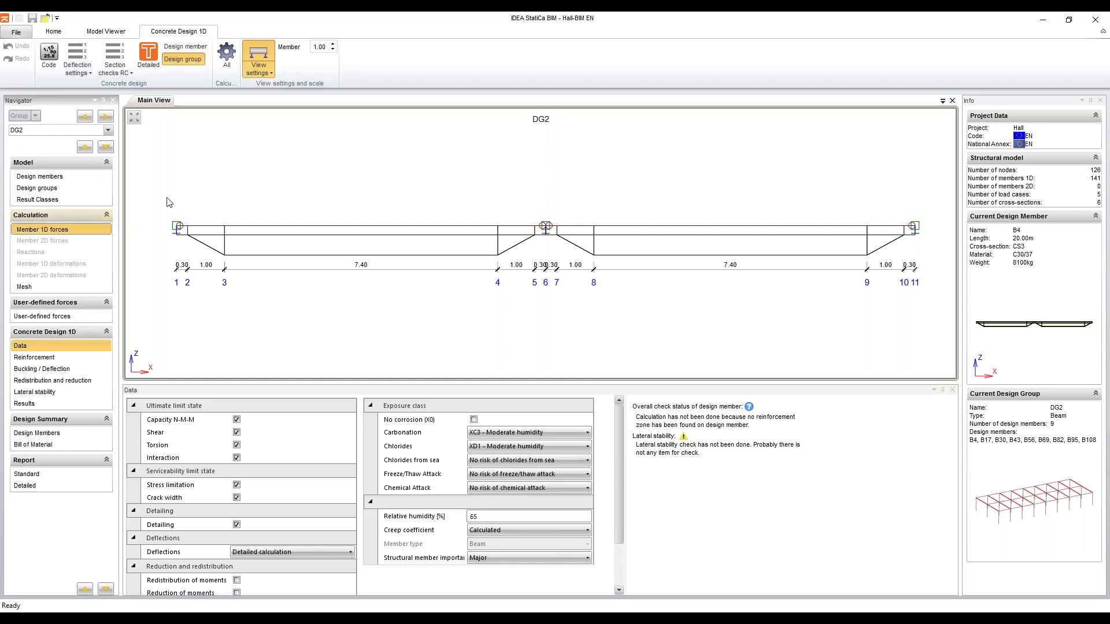
click(68, 175)
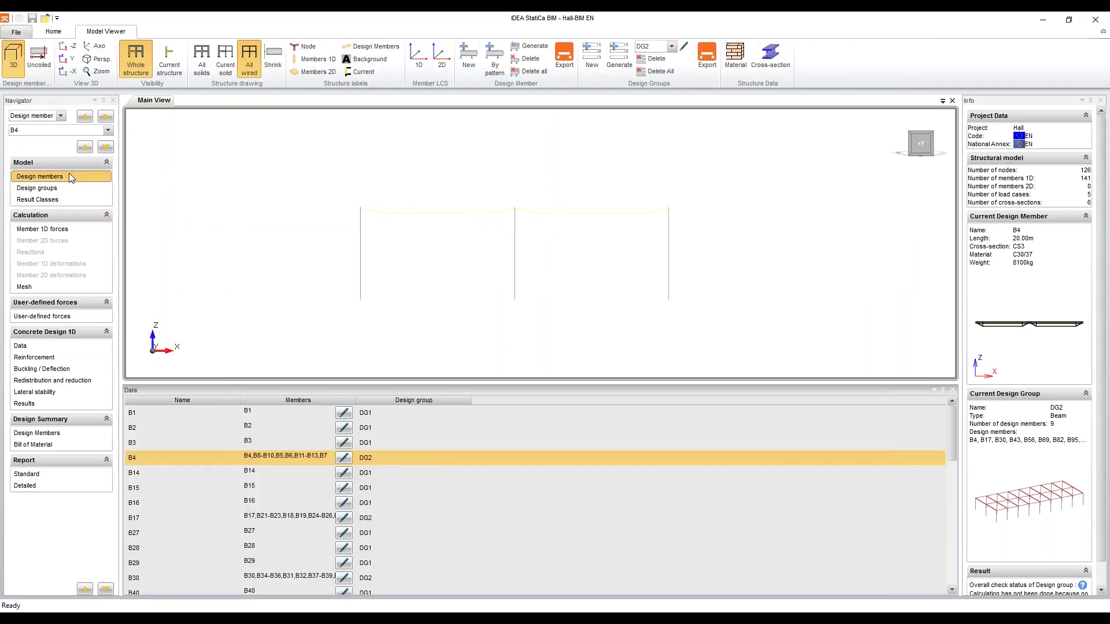
click(733, 56)
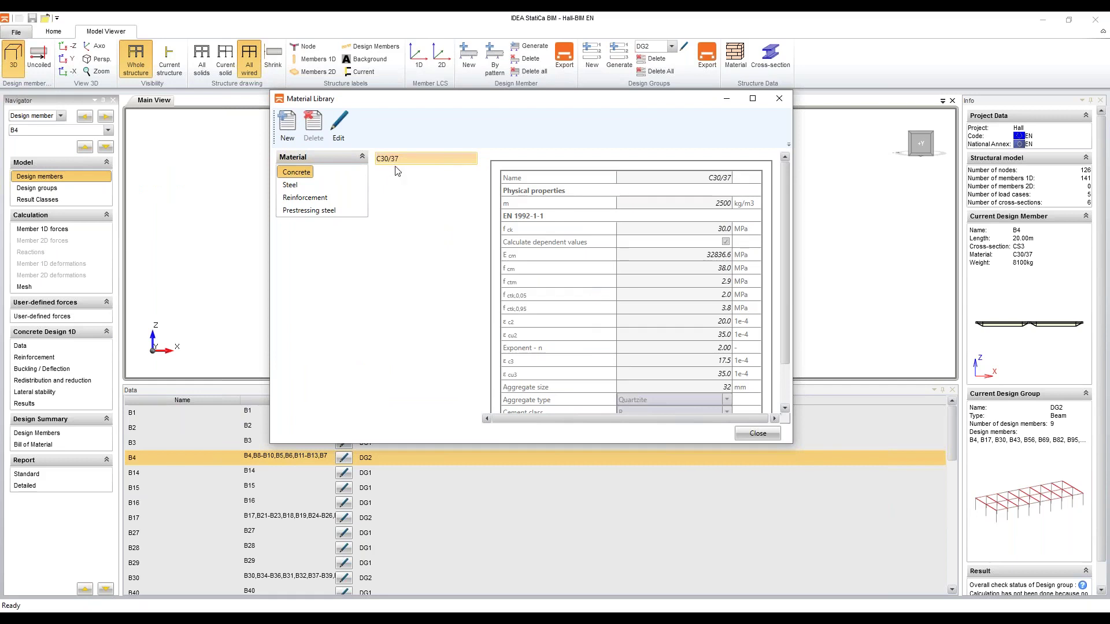
drag(784, 179, 786, 306)
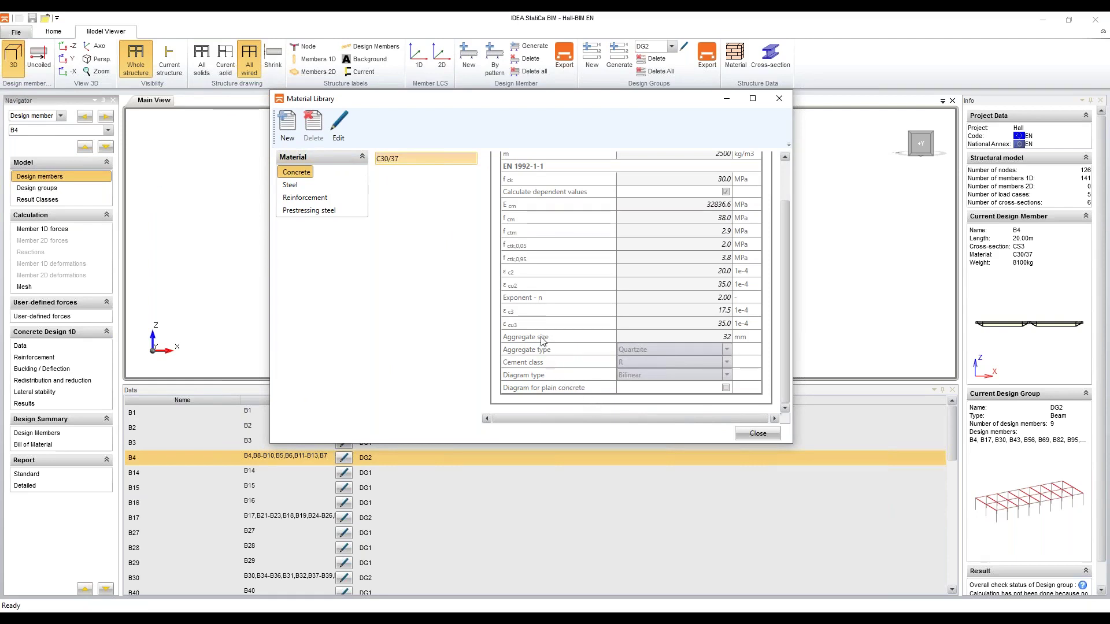
Change the diagram type of concrete C30/37 to Parabolic and close the material library.
click(336, 127)
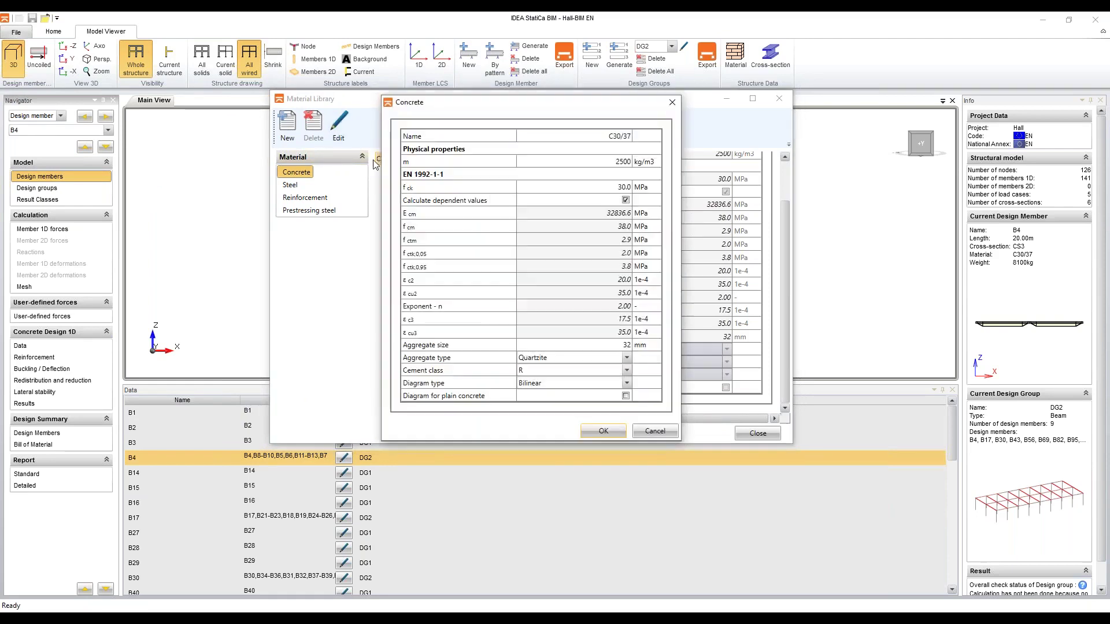
drag(595, 104, 641, 106)
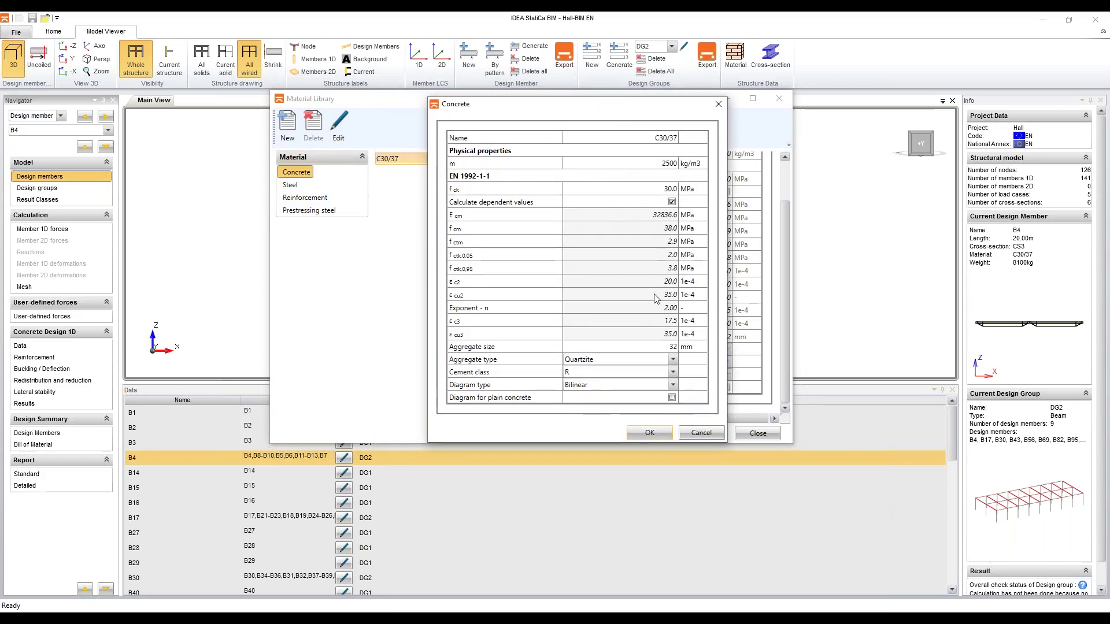
click(674, 385)
click(565, 413)
click(647, 433)
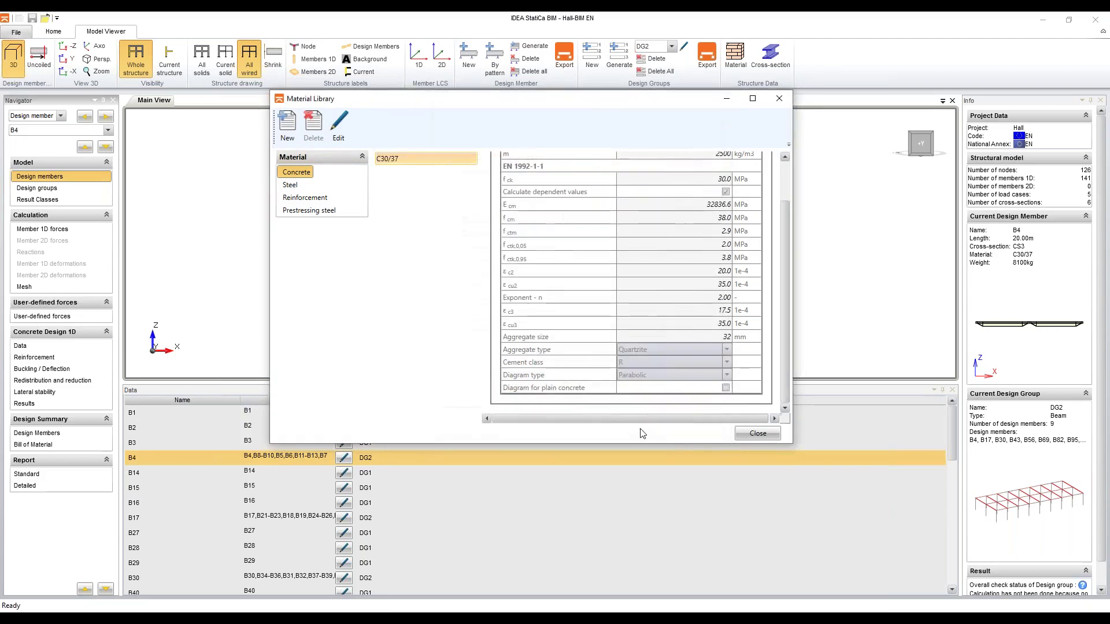
click(755, 435)
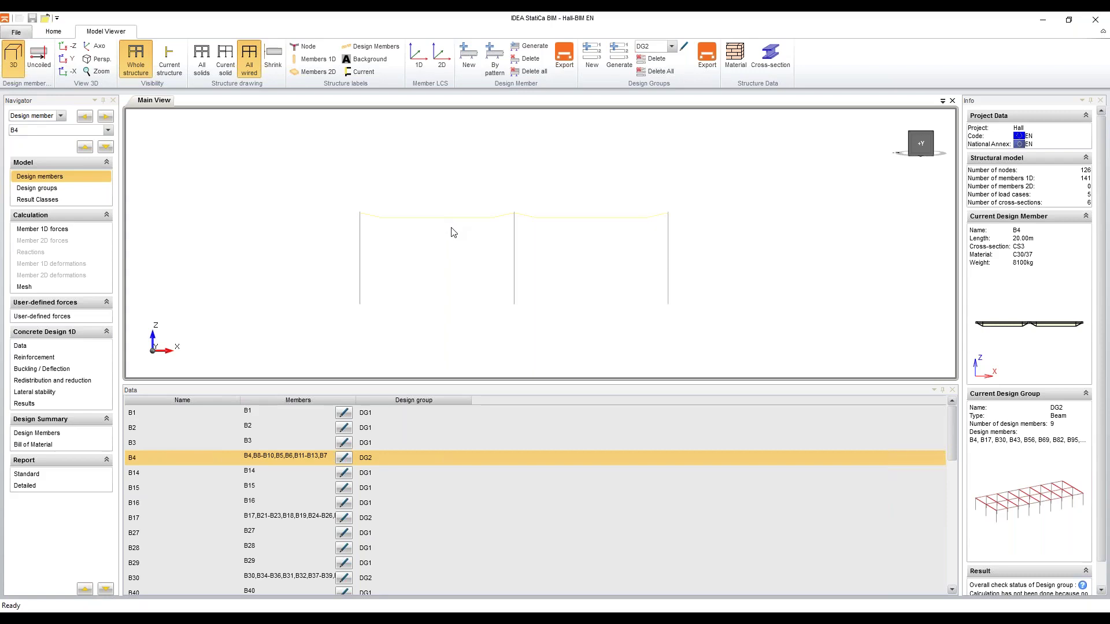
Switch off the lateral stability check in the concrete design data of design group DG2.
click(81, 346)
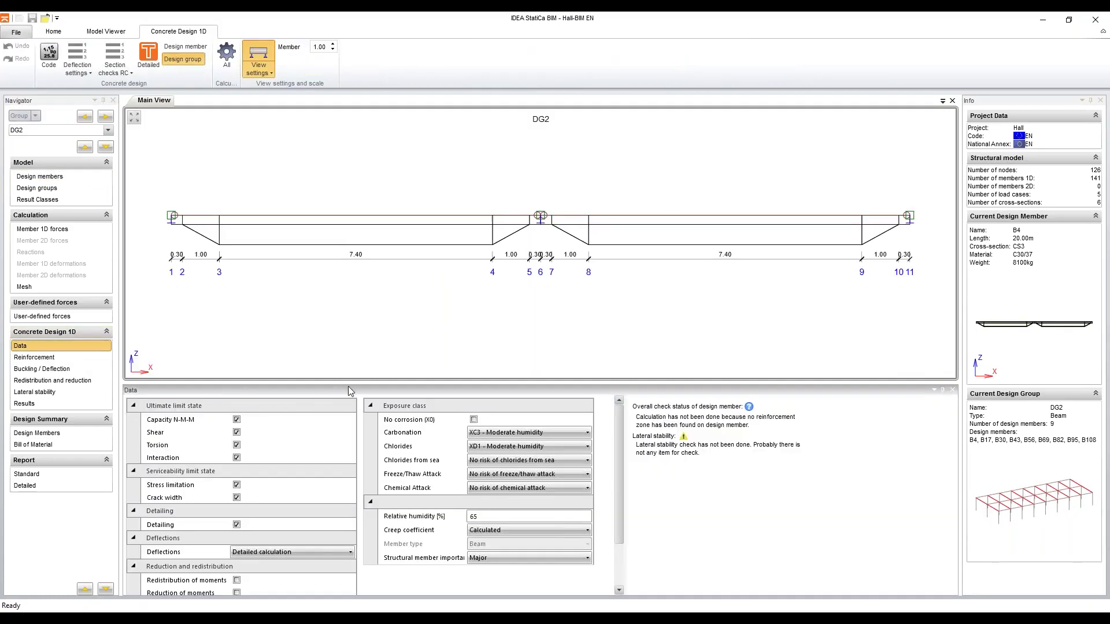
drag(345, 384, 345, 314)
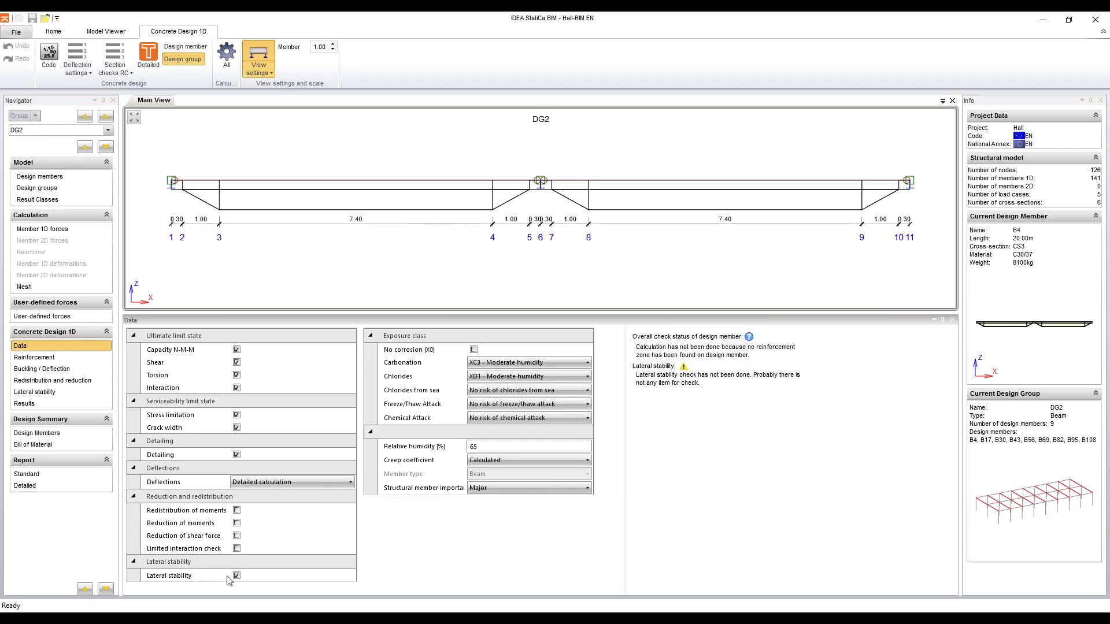
click(236, 575)
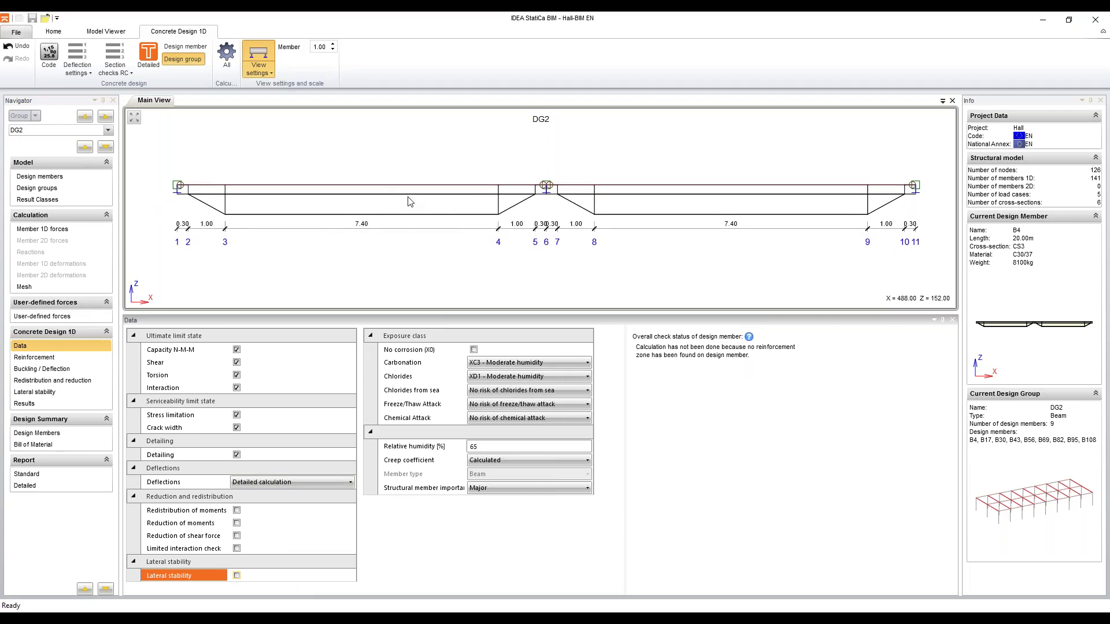
Open the reinforcement of DG2 and examine how the zones A-A, B-B and C-C are laid out along the beam.
click(29, 359)
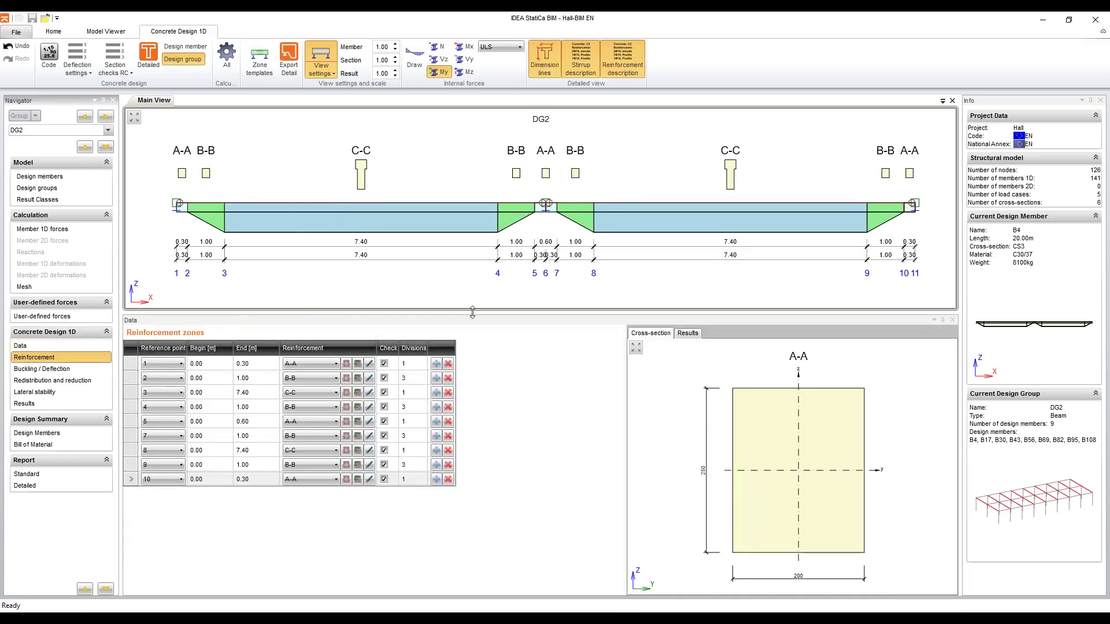
drag(472, 312, 465, 360)
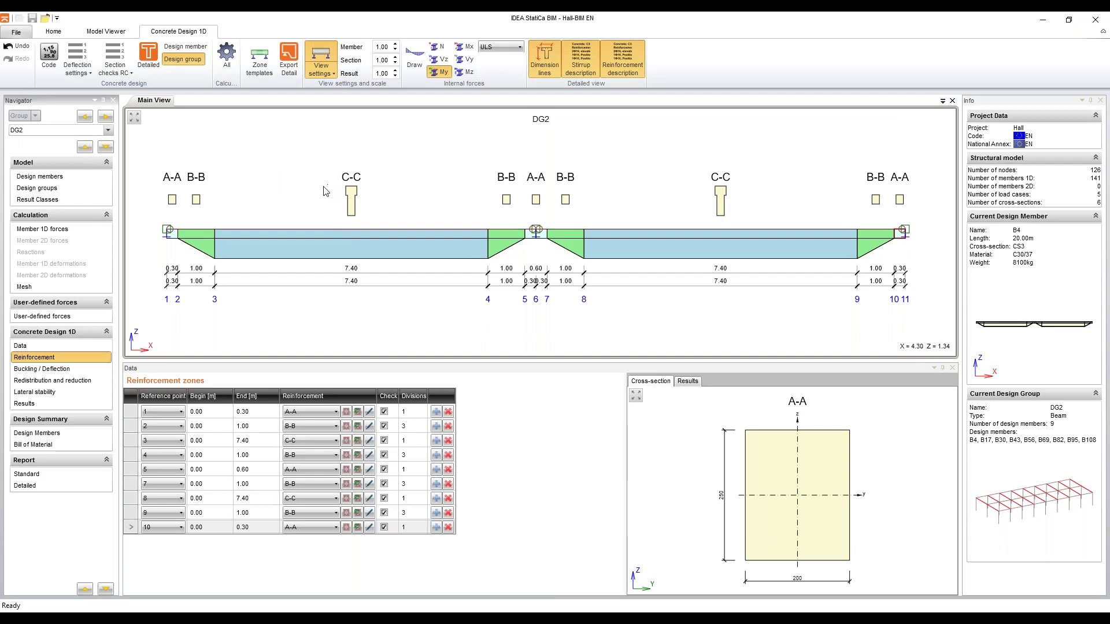
scroll(179, 245, up, 2)
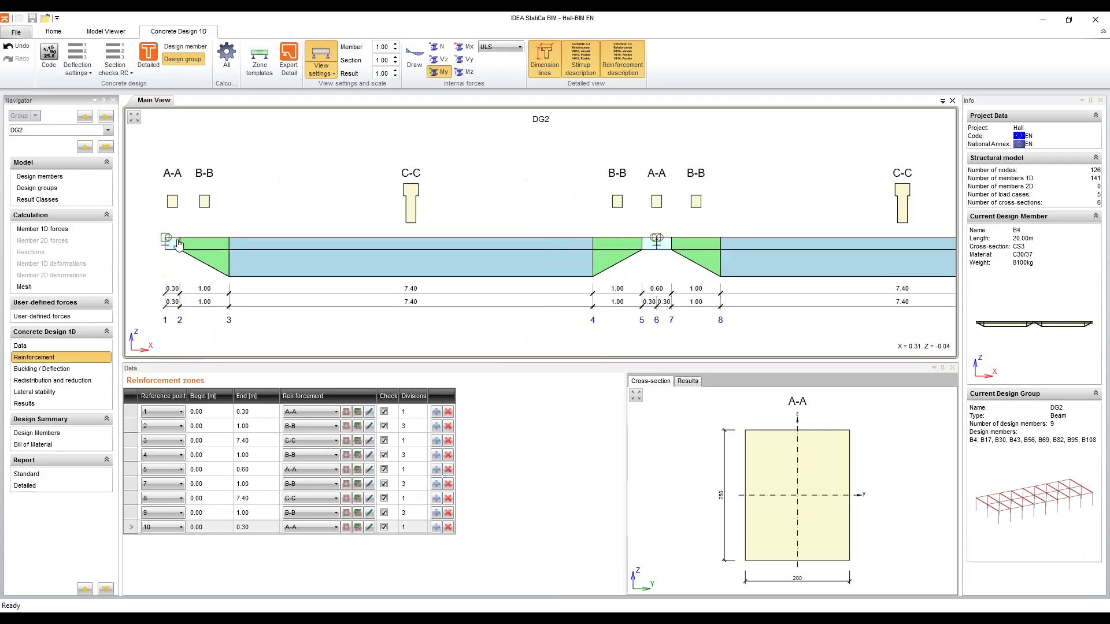
scroll(179, 199, down, 2)
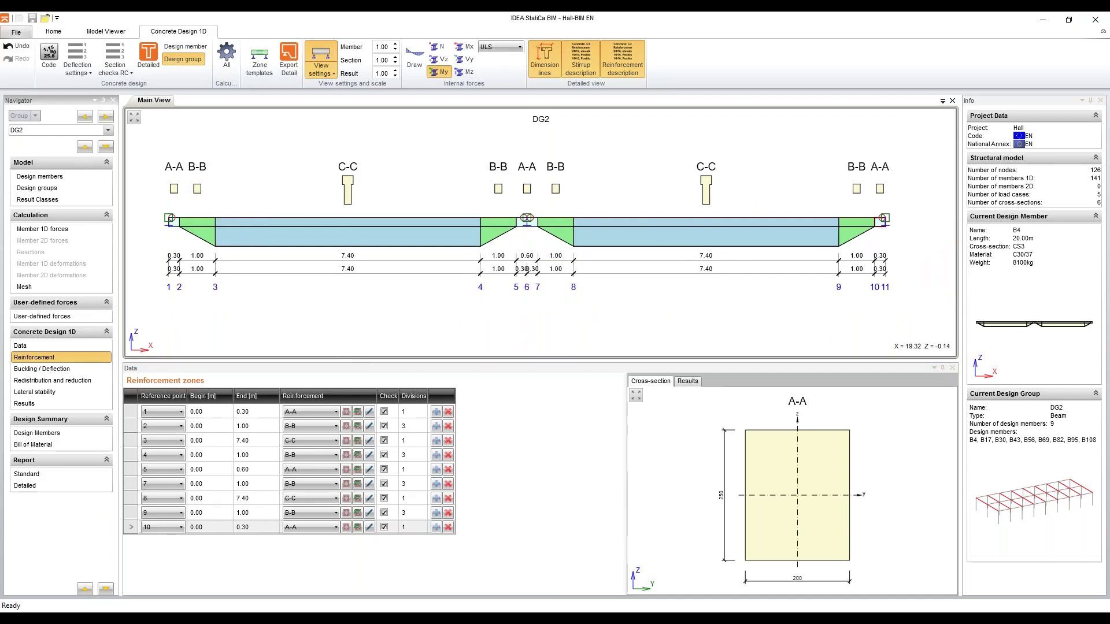
middle_drag(335, 223, 345, 221)
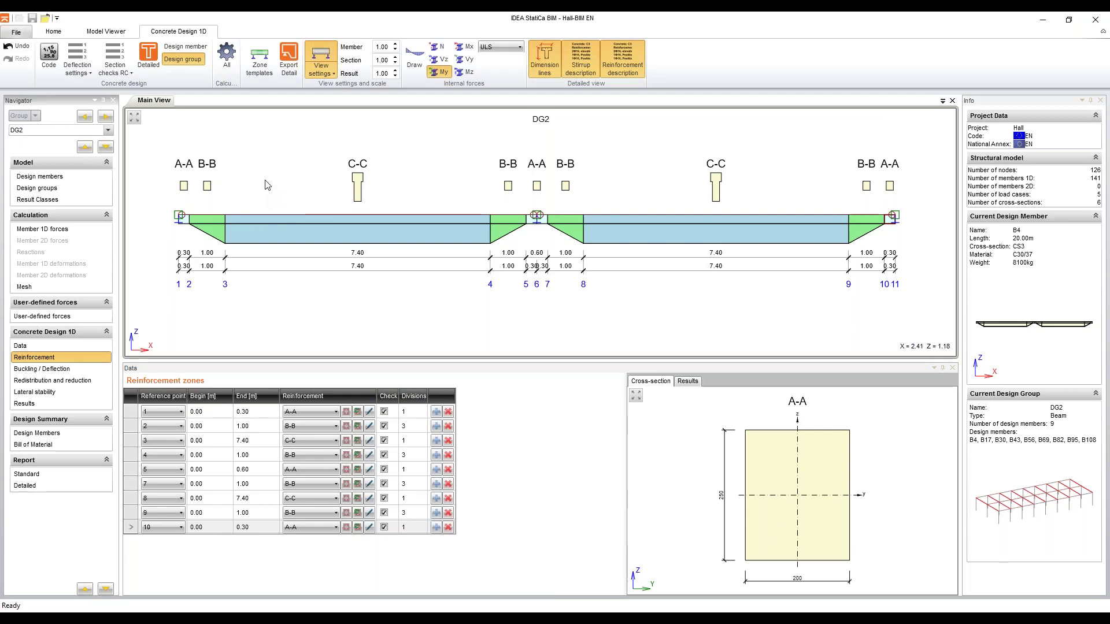
Exclude all A-A and B-B reinforcement zones from the check, keeping only the two C-C zones checked.
click(383, 412)
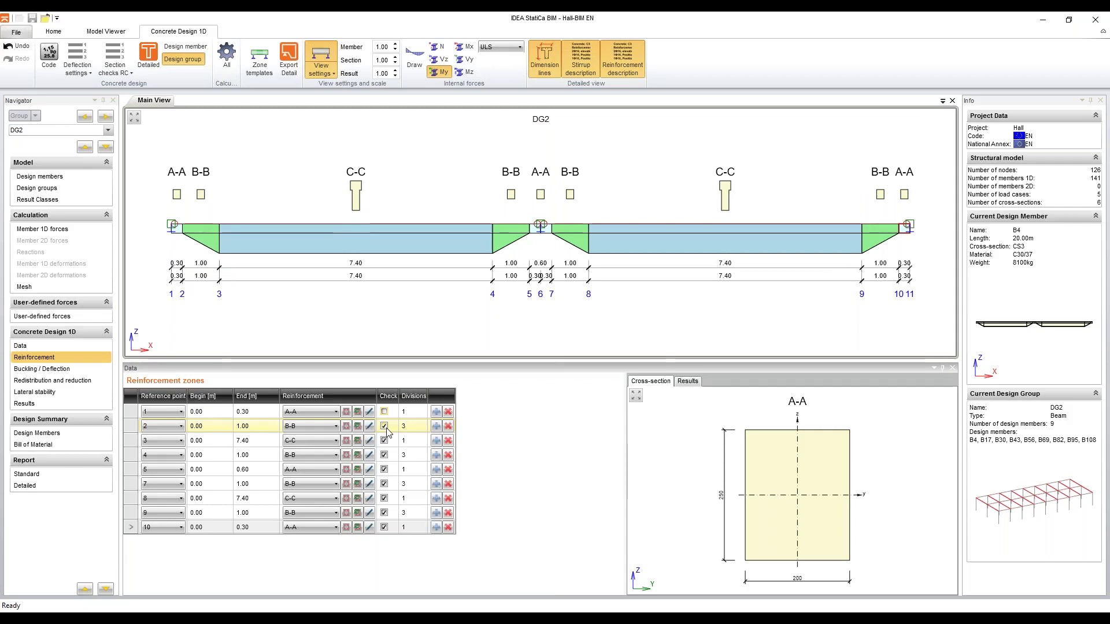
click(384, 426)
click(384, 455)
click(384, 469)
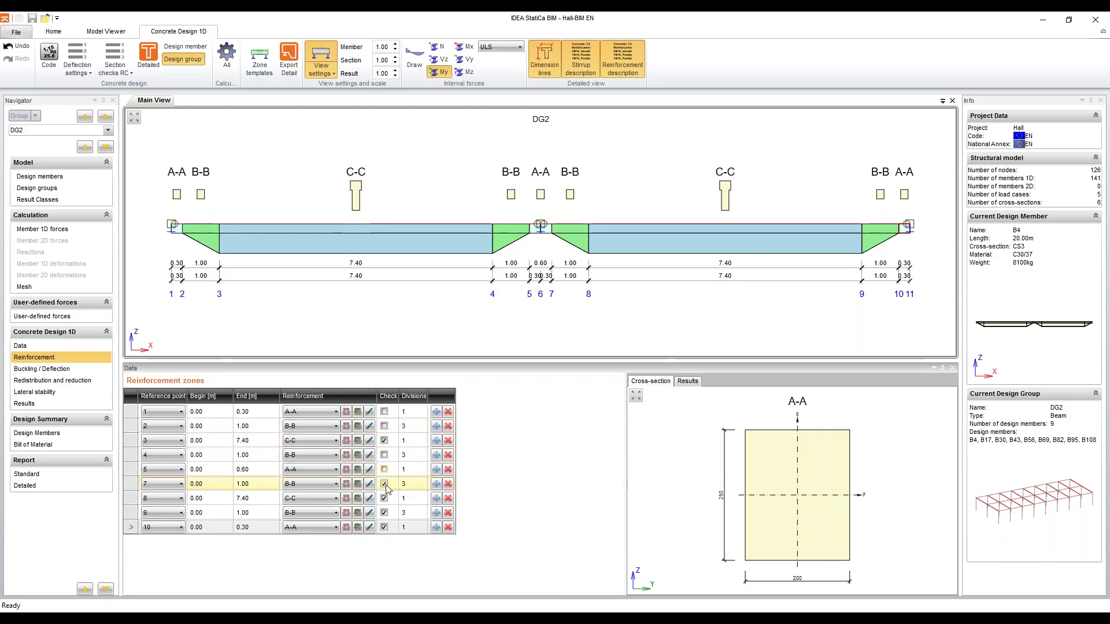
click(384, 484)
click(384, 512)
click(384, 527)
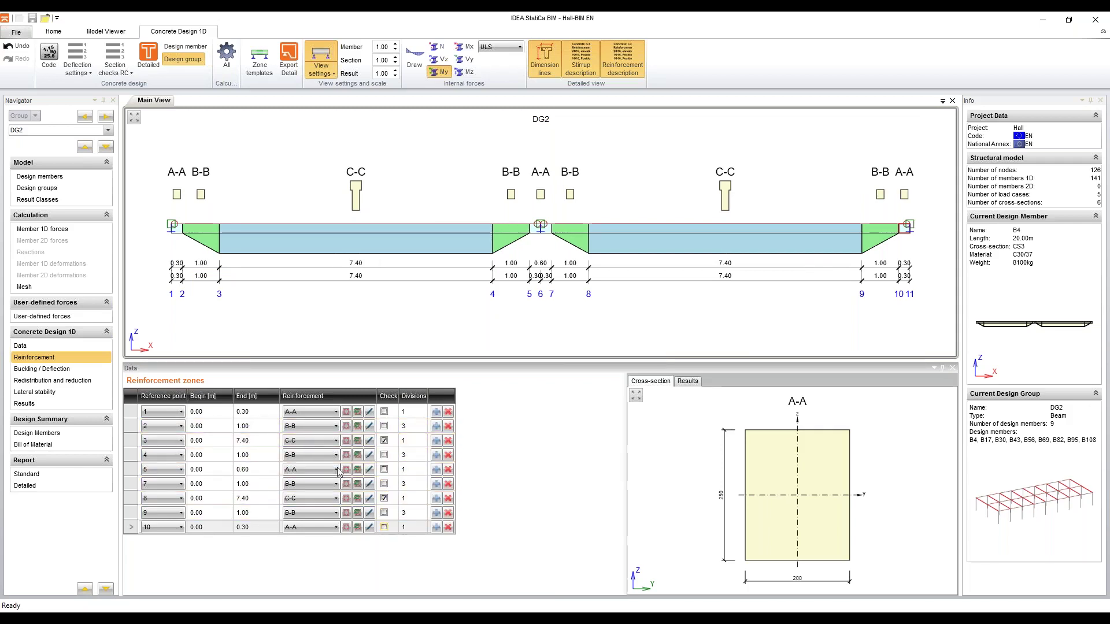
click(384, 441)
click(383, 441)
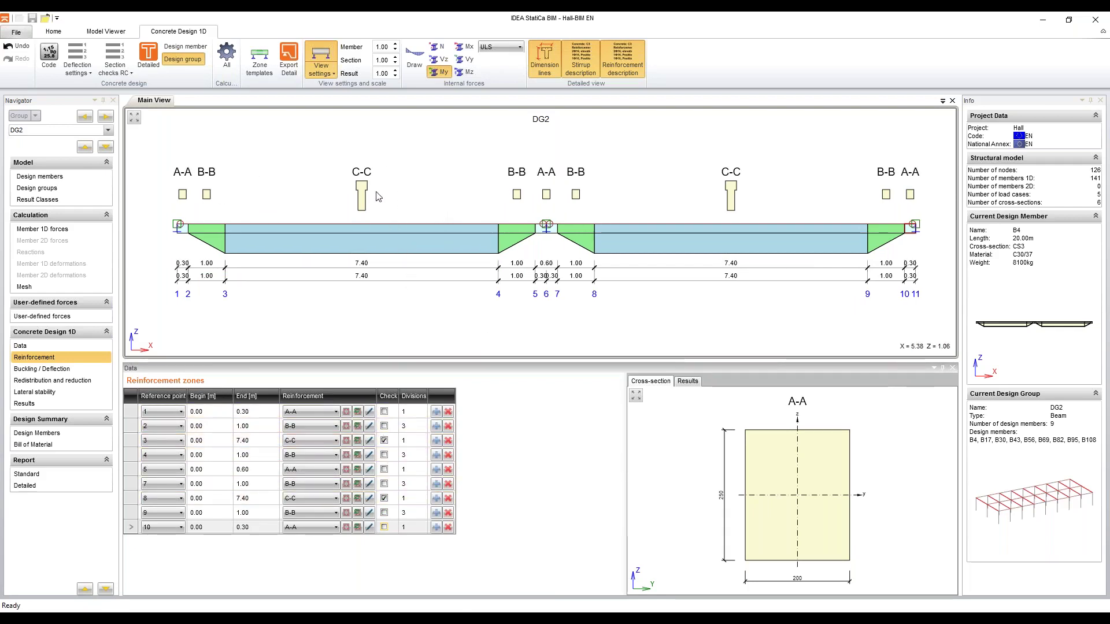
Edit the reinforcement of the C-C zone and import it from the file Reinforcements.nav.
double_click(431, 227)
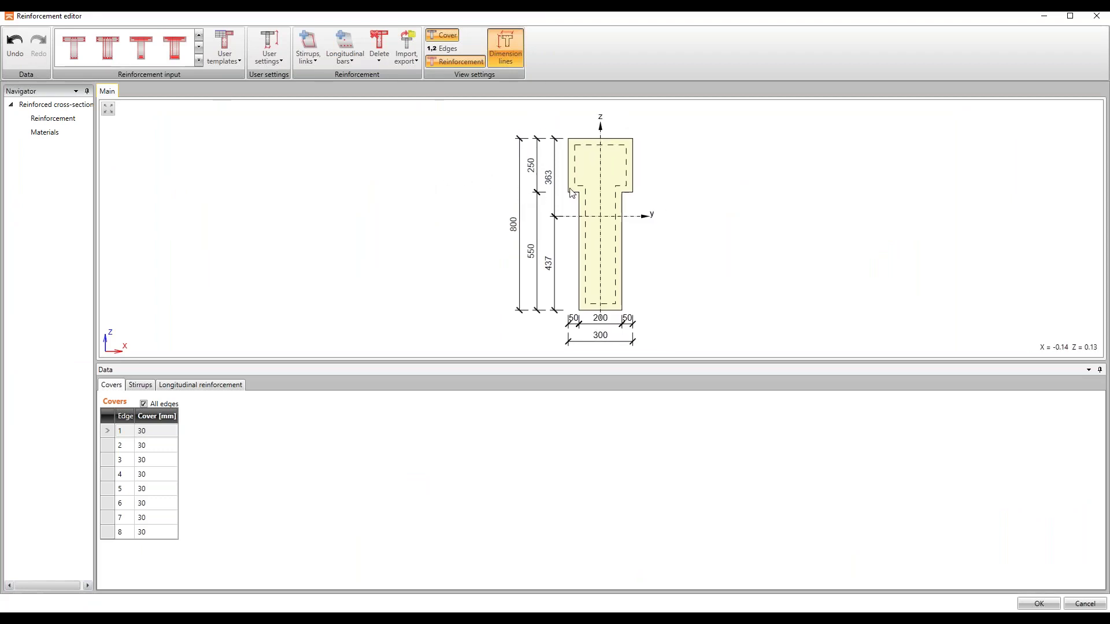
middle_drag(580, 197, 560, 195)
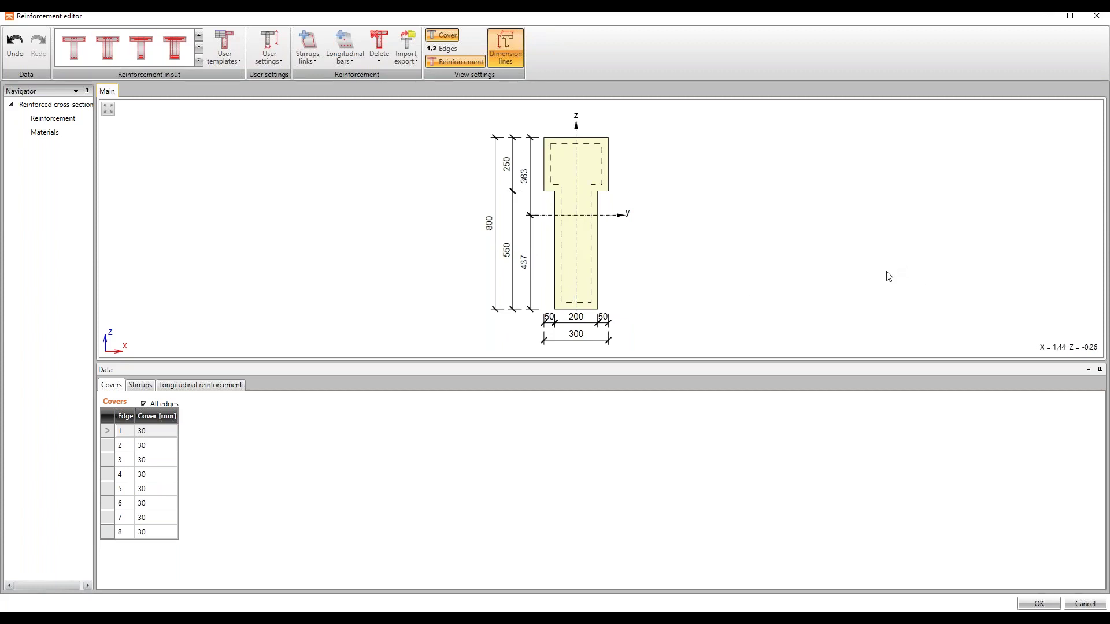
click(411, 58)
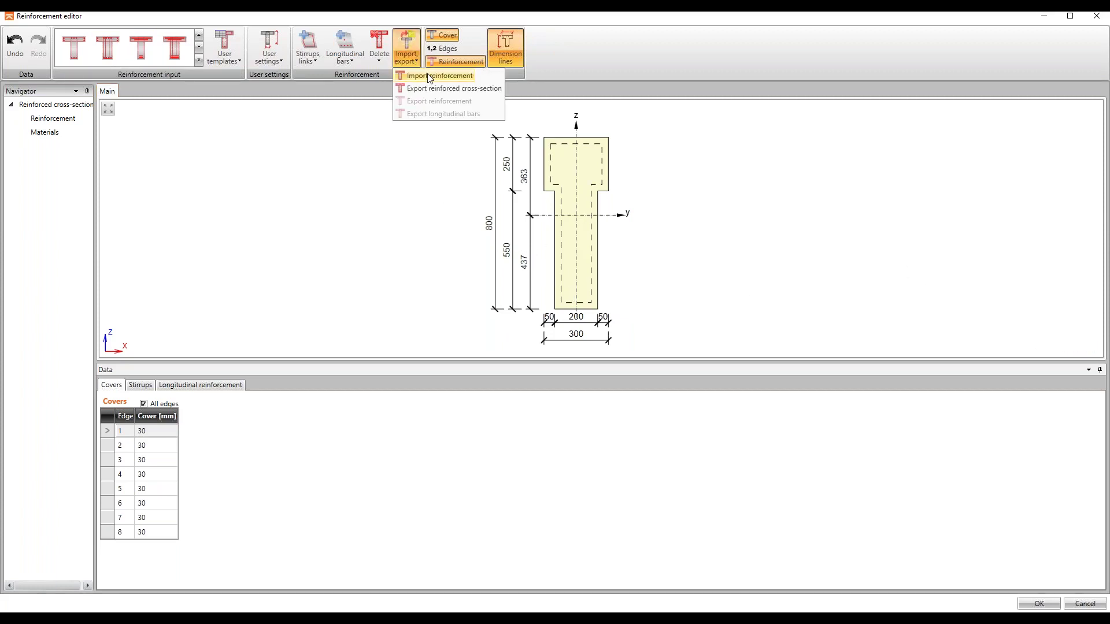
click(429, 76)
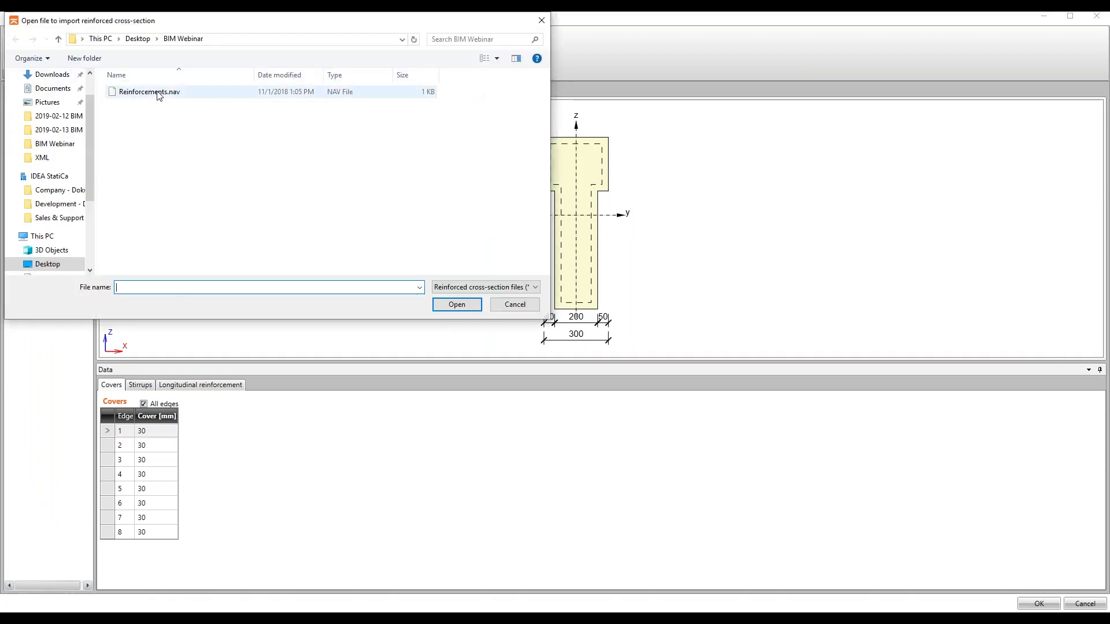
click(157, 92)
click(457, 304)
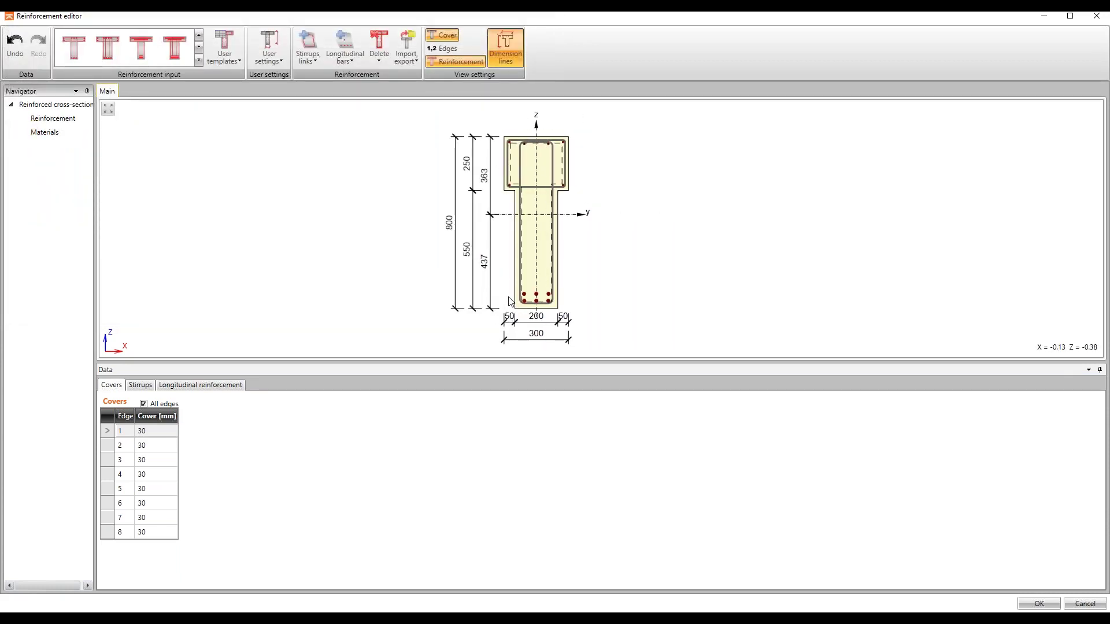
Review both stirrups of section C-C, exclude the stirrup around bars from the shear check and confirm the reinforcement.
click(140, 385)
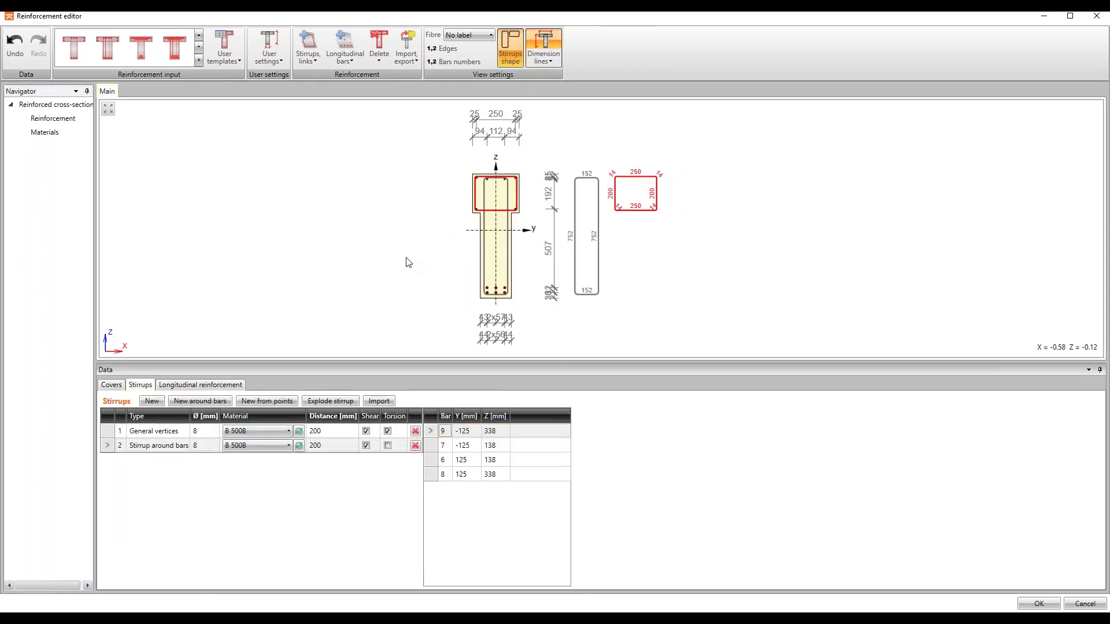
click(489, 256)
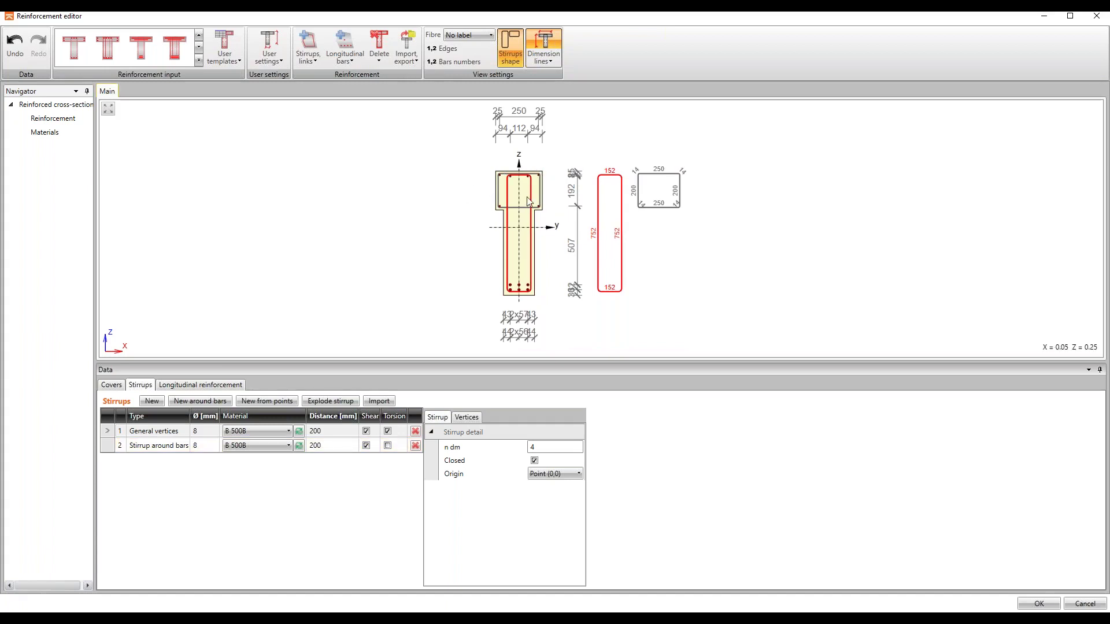
click(366, 445)
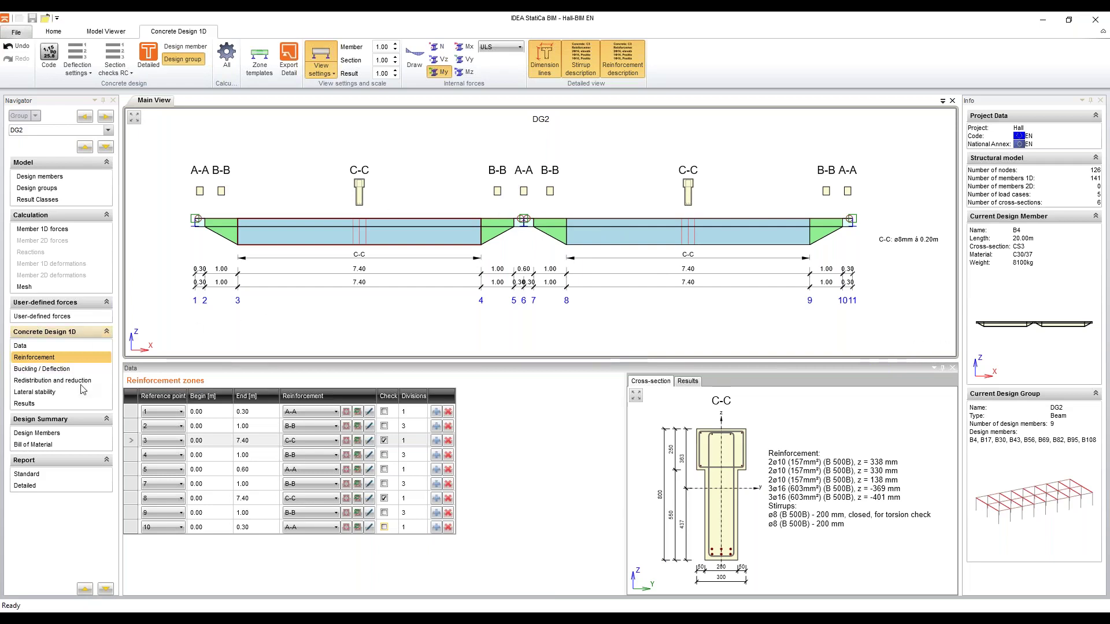
Open the detailed check of DG2 in IDEA StatiCa RCS, calculate the C-C sections and select extreme CO1(1) - CO24(34) - CO36(40) - not filled.
click(149, 58)
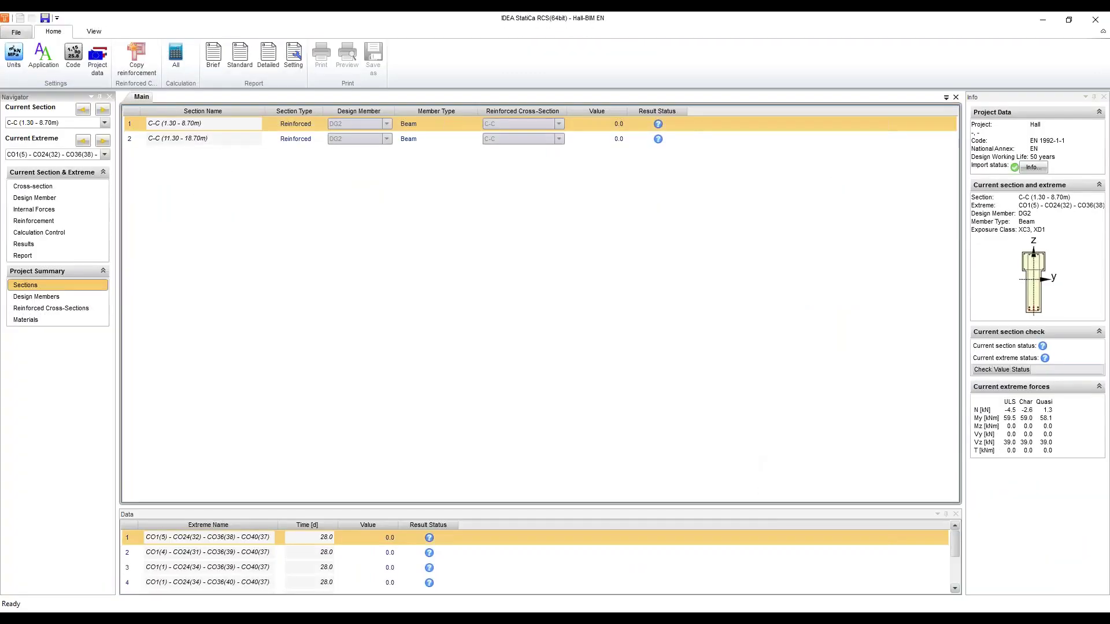
drag(765, 510, 762, 363)
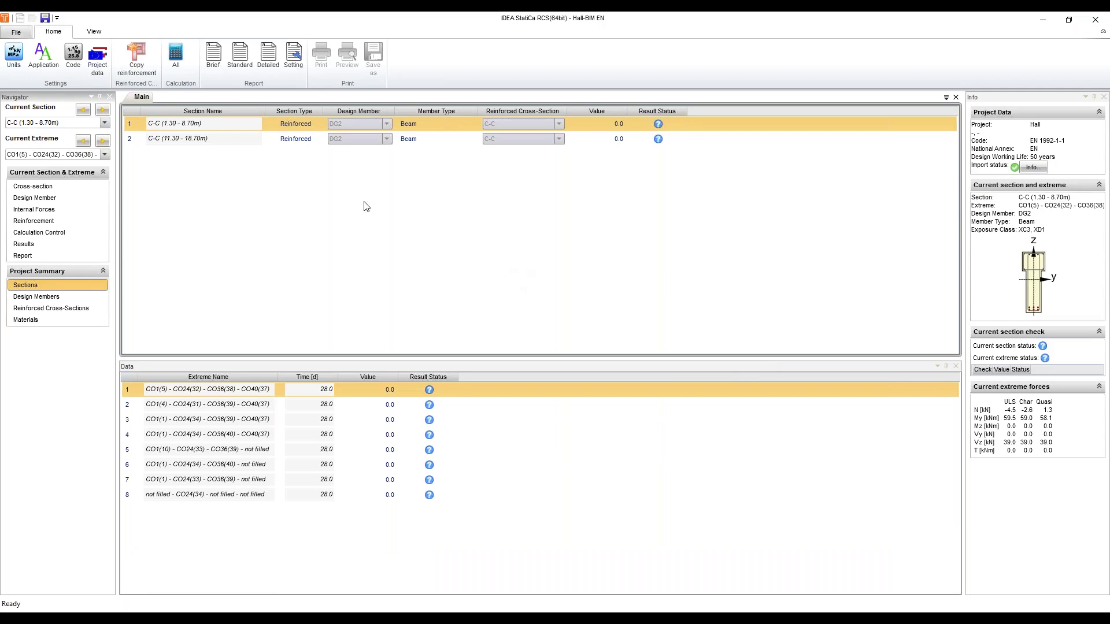
key(F5)
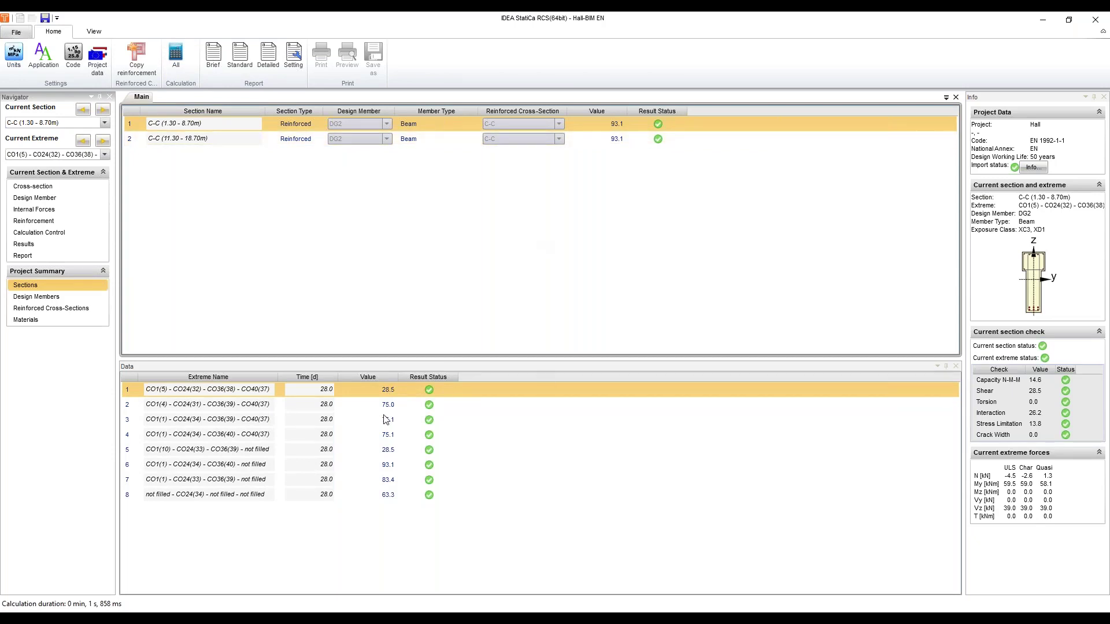
click(373, 461)
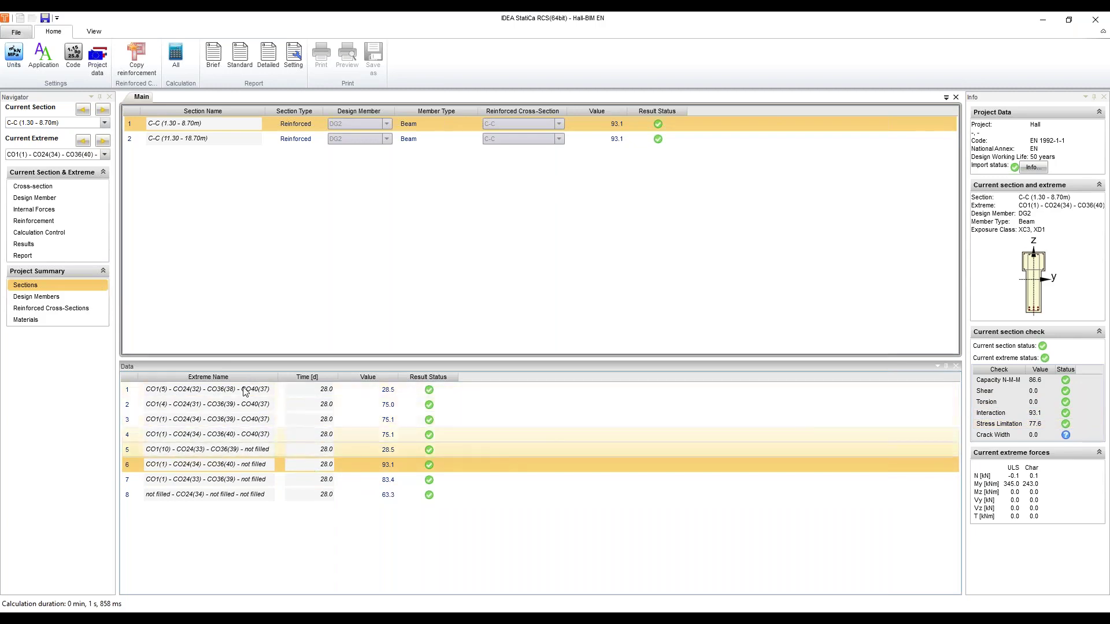
Review the interaction check of section C-C with its strain and stress diagrams for the selected extreme.
click(72, 248)
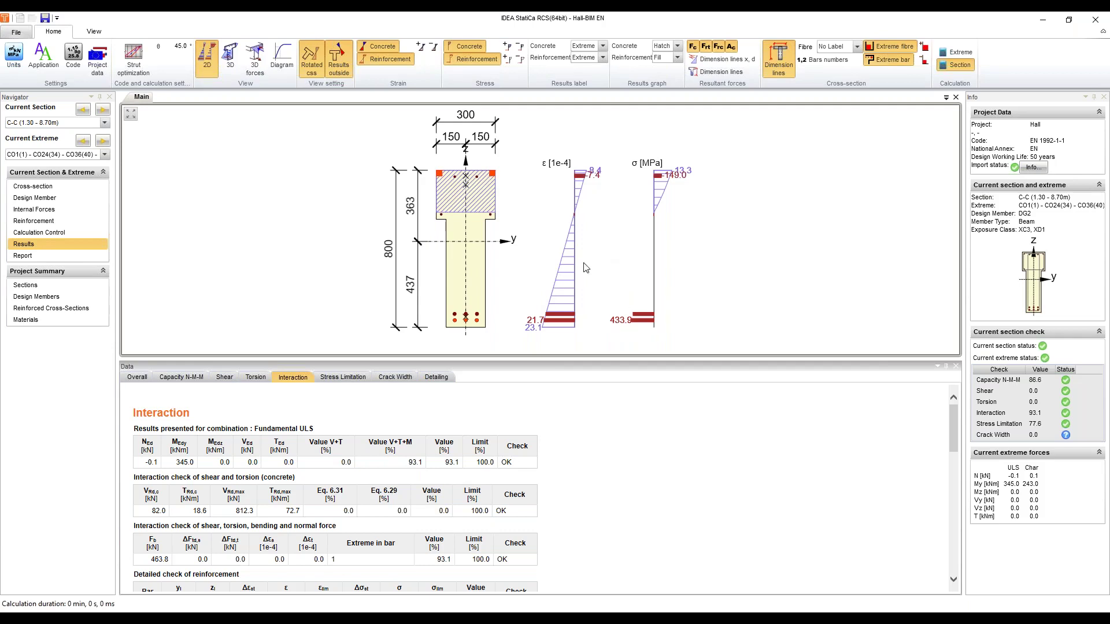
scroll(621, 331, up, 1)
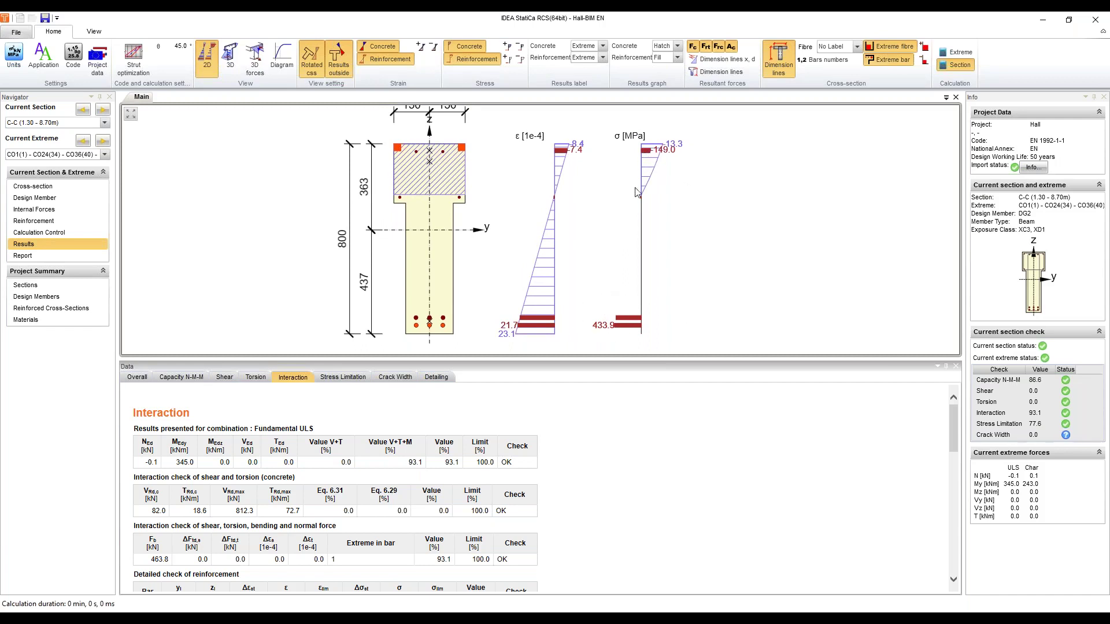
scroll(636, 192, up, 3)
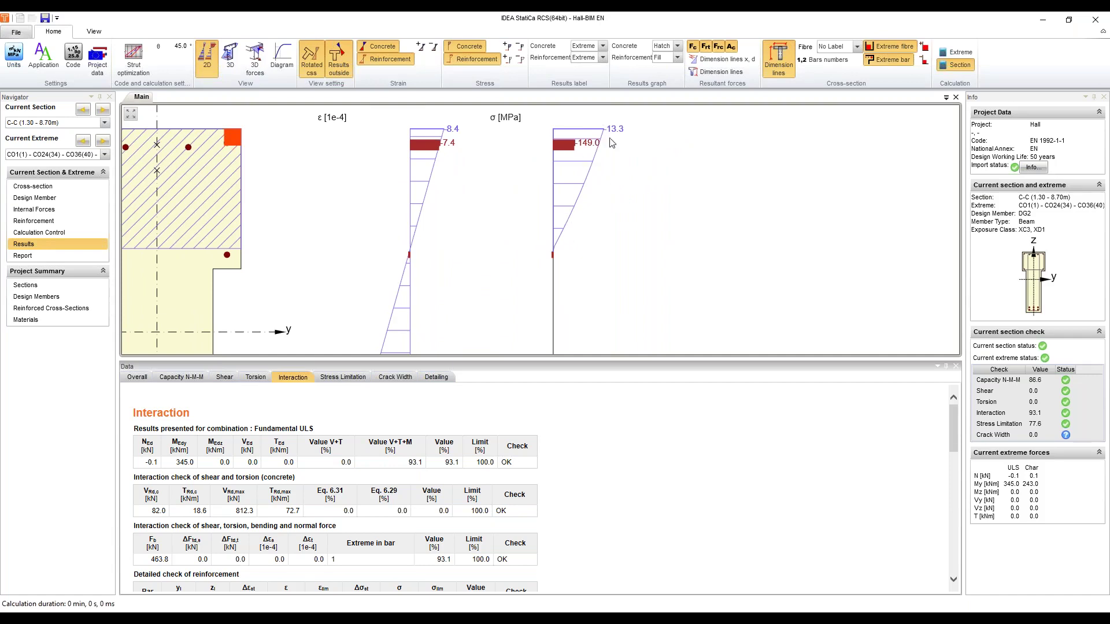
scroll(572, 242, down, 3)
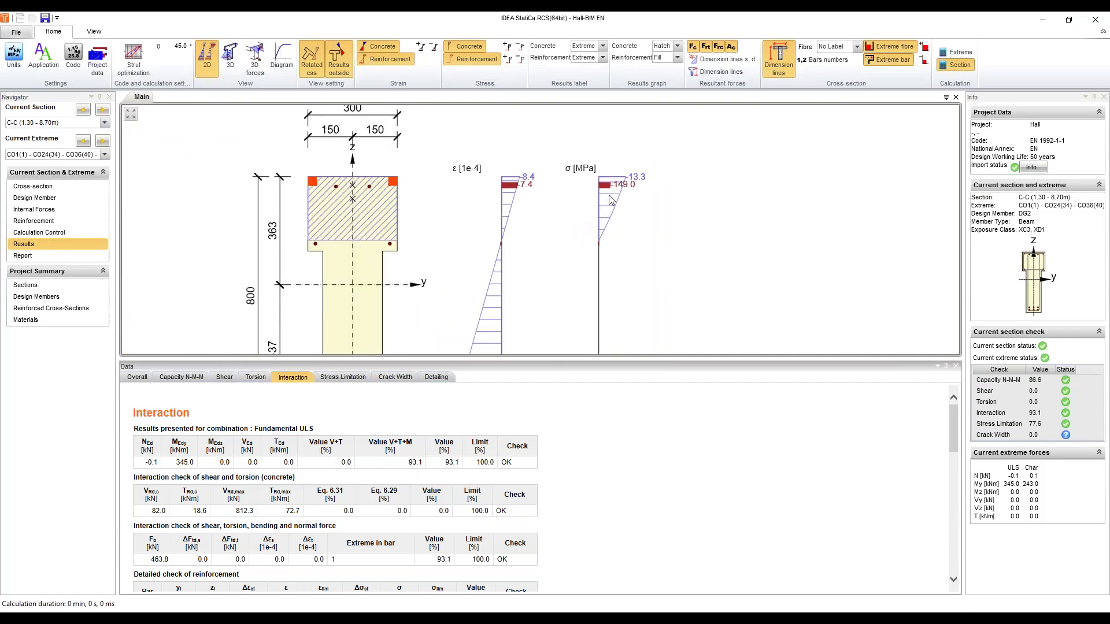
scroll(604, 191, down, 4)
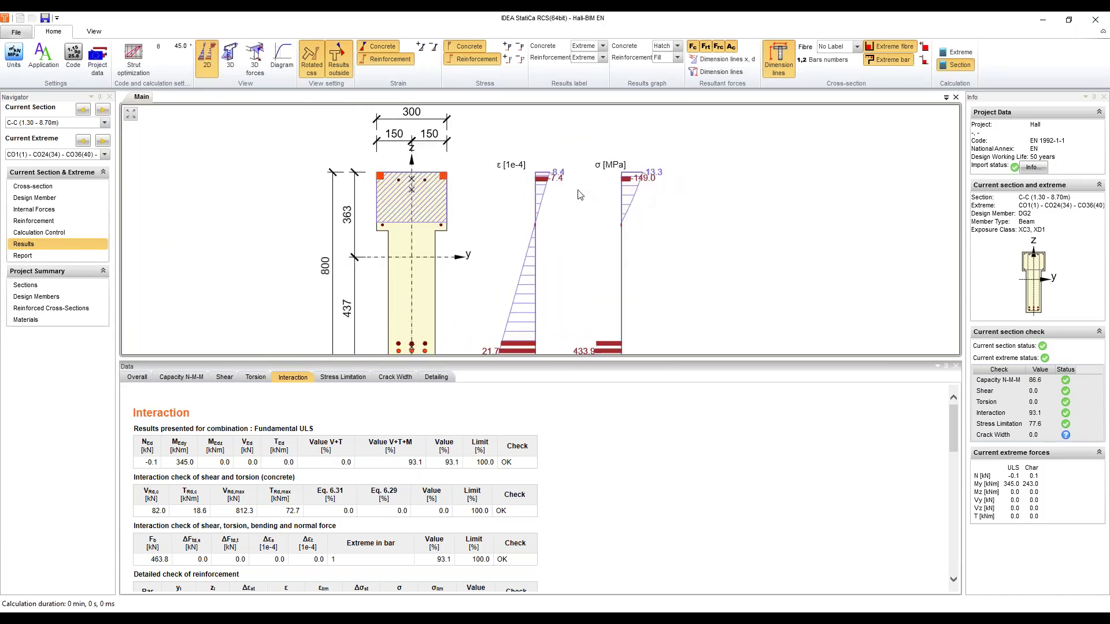
scroll(491, 240, down, 3)
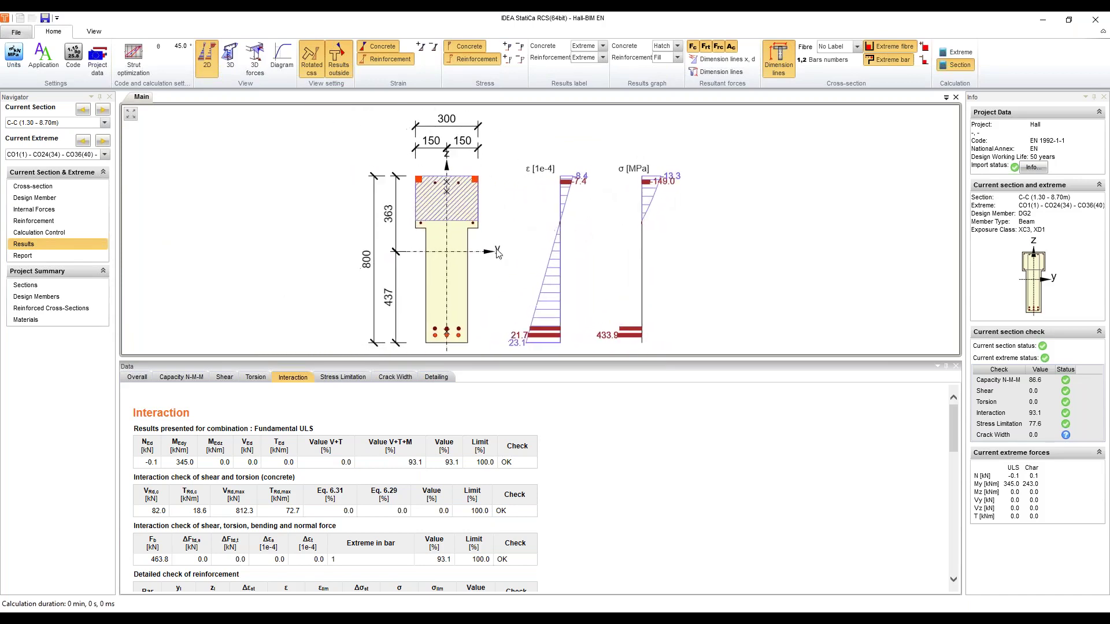
Add Response N-M-M to the calculated checks of section C-C and view its results.
click(37, 233)
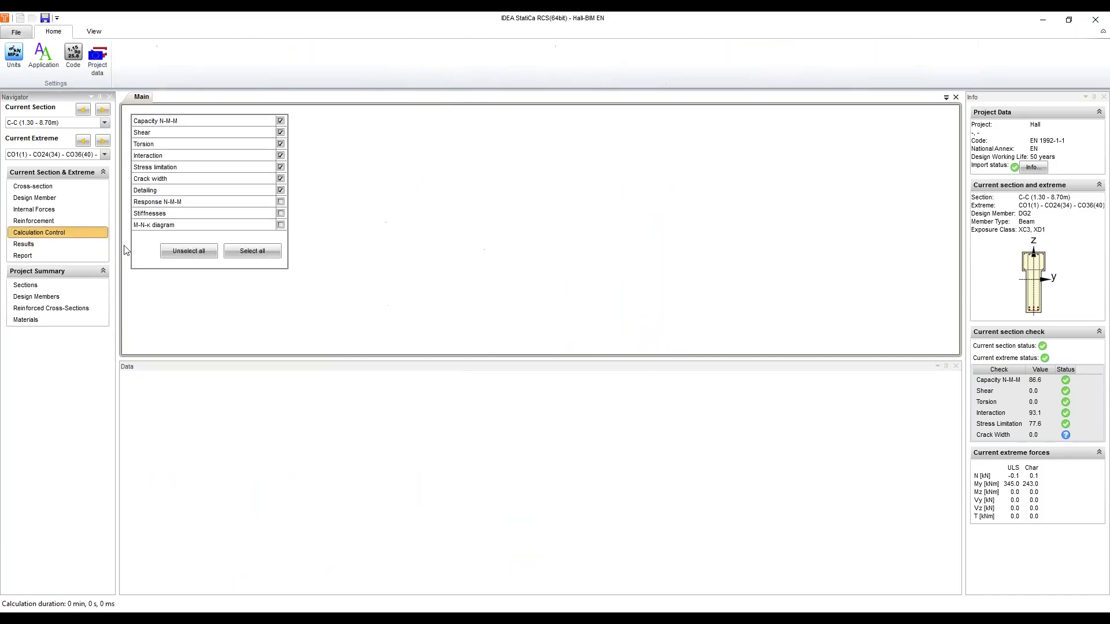
click(280, 201)
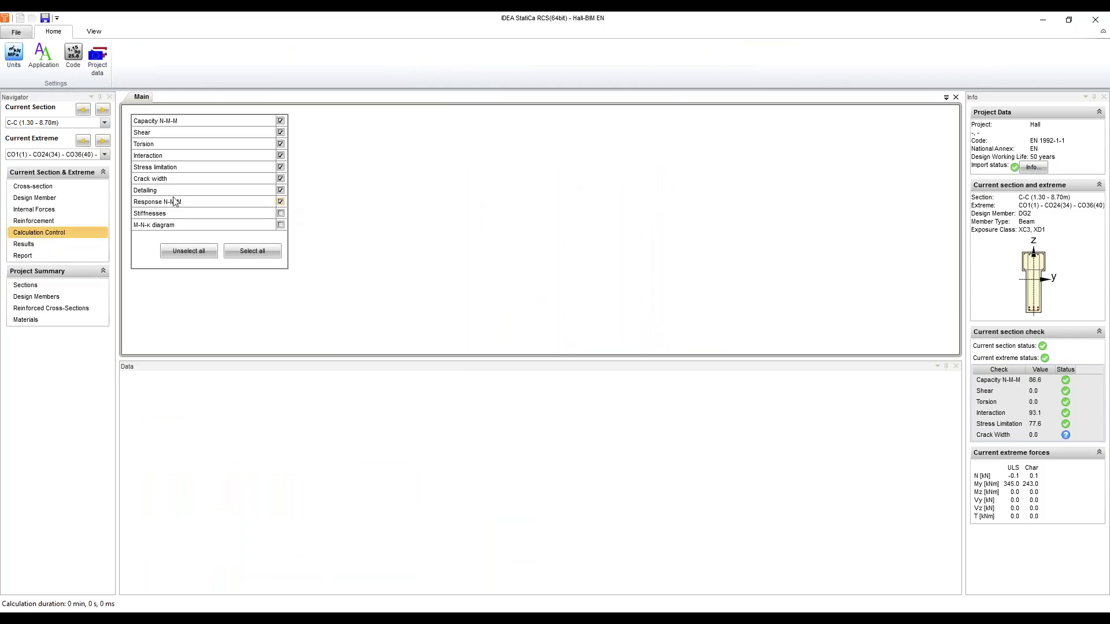
click(25, 244)
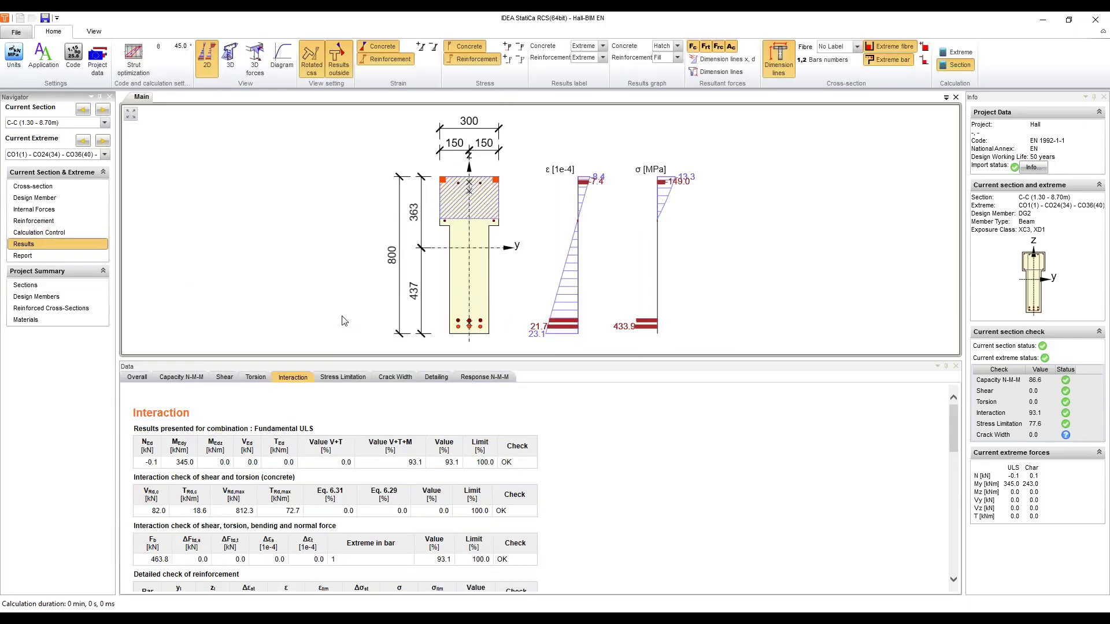
click(485, 377)
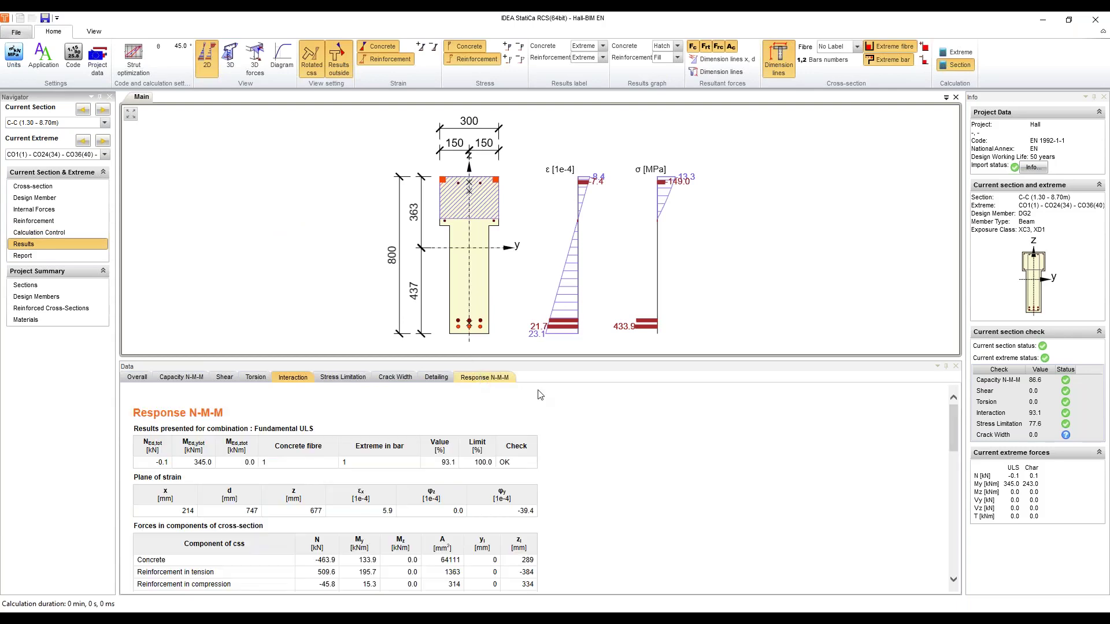
middle_drag(531, 308, 505, 300)
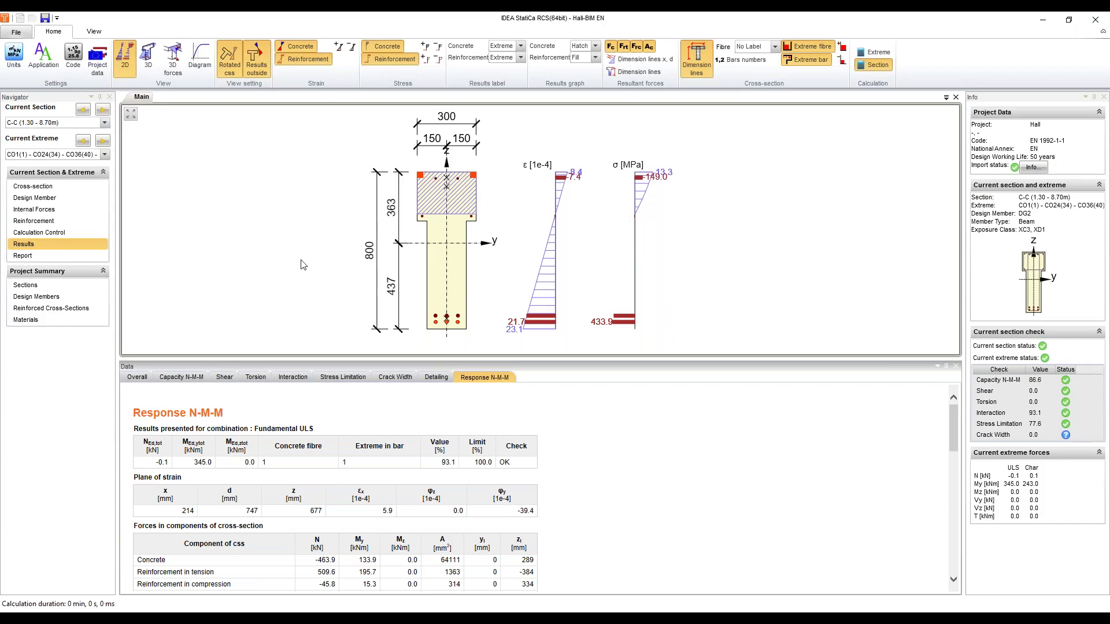
Select extreme CO1(1) - CO24(34) - CO36(39) - CO40(37) and review its short-term crack width in the results.
click(38, 286)
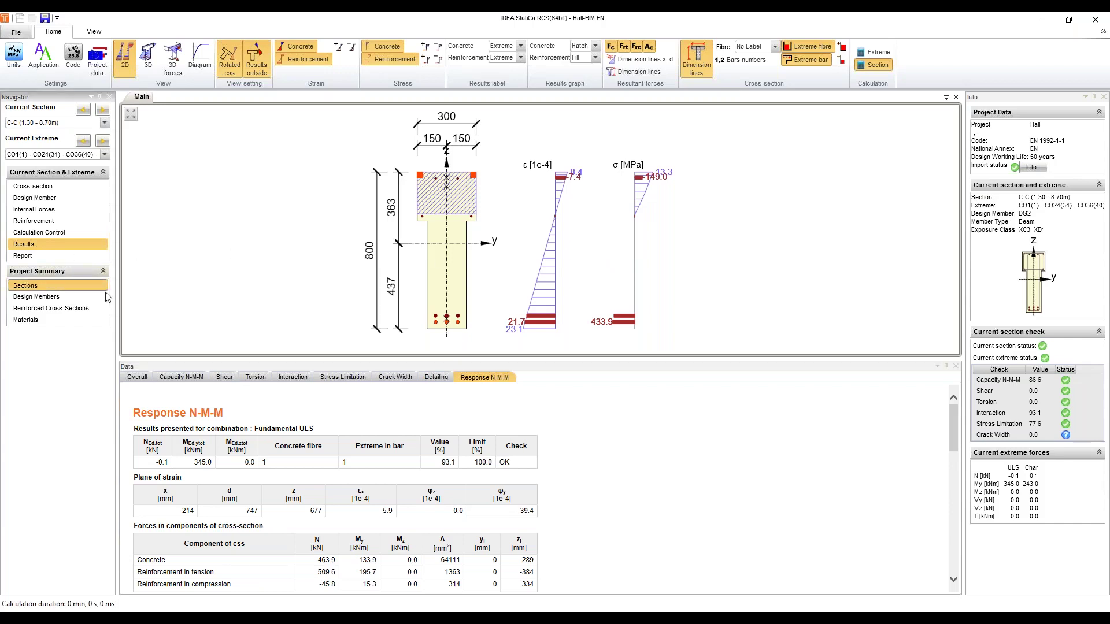
click(372, 421)
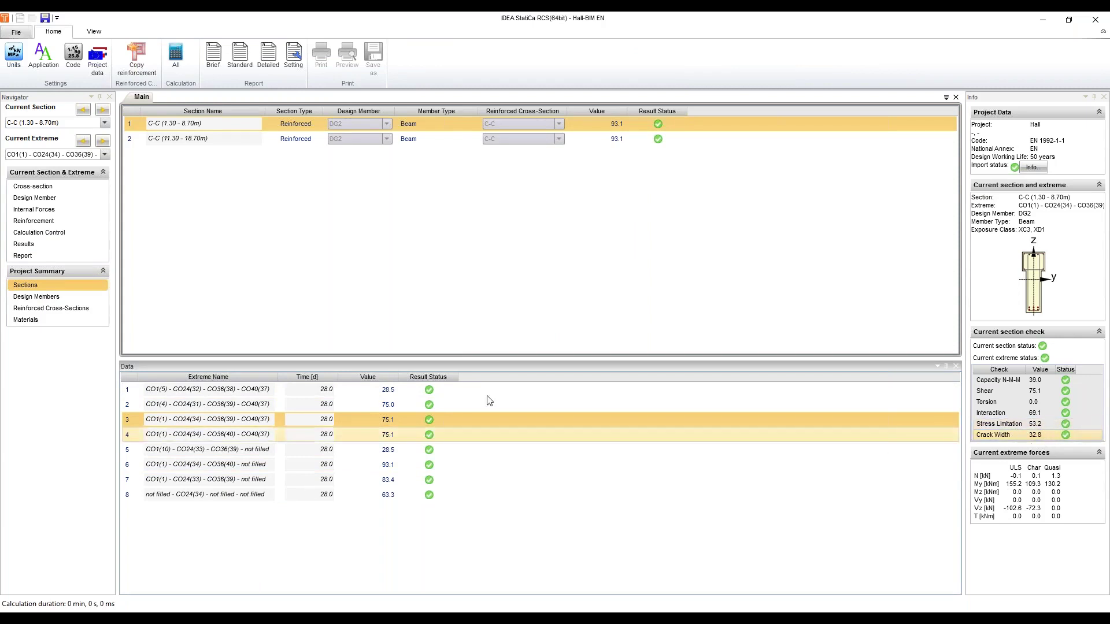
click(62, 245)
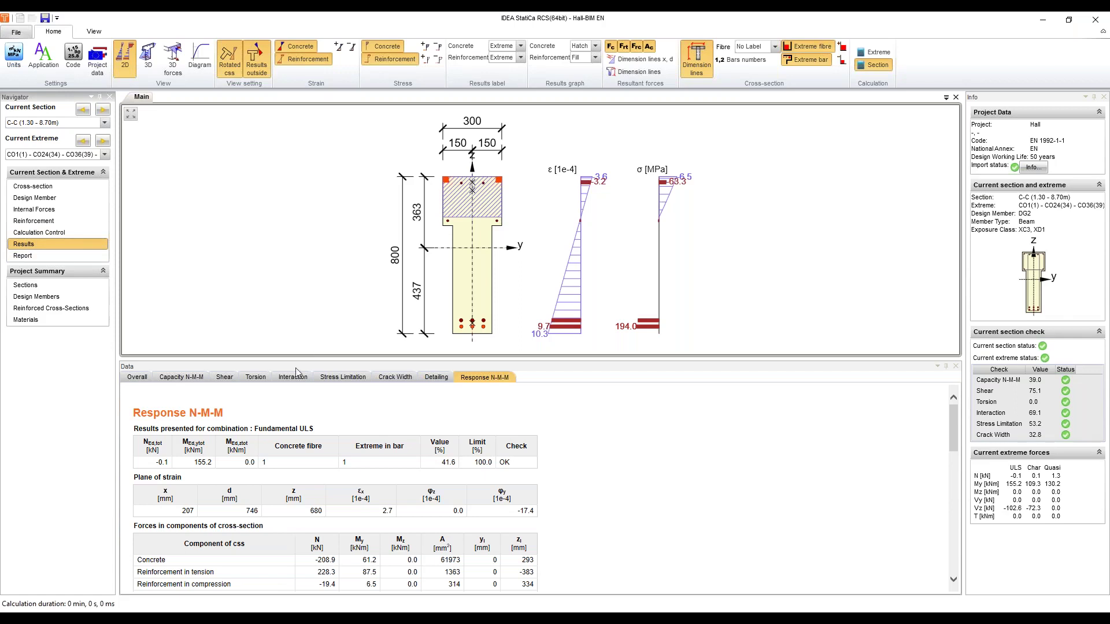
click(404, 383)
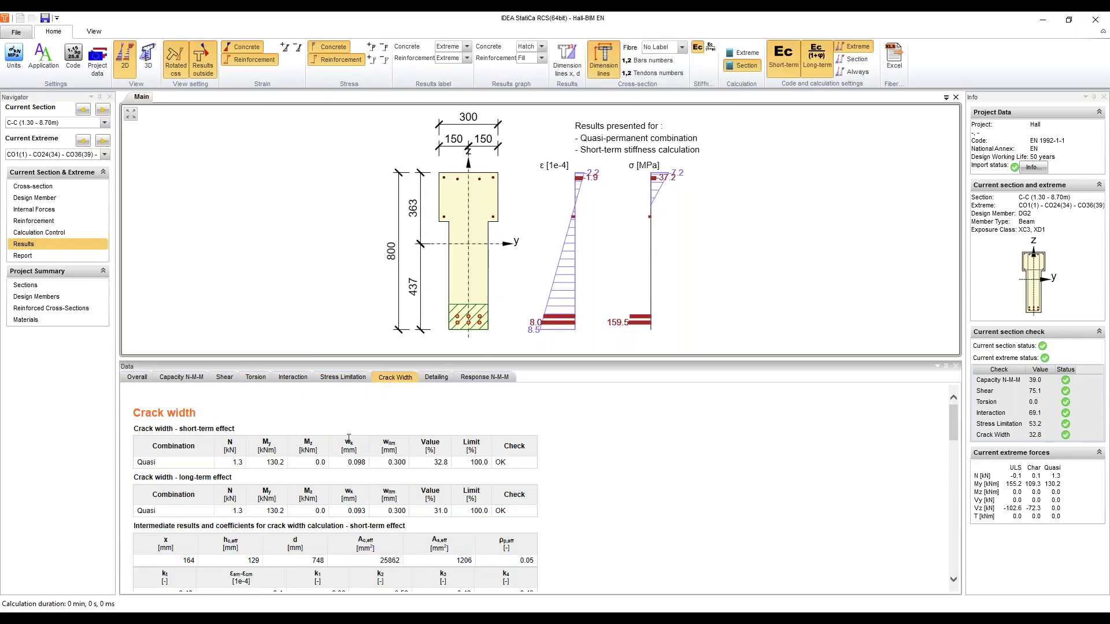
double_click(353, 463)
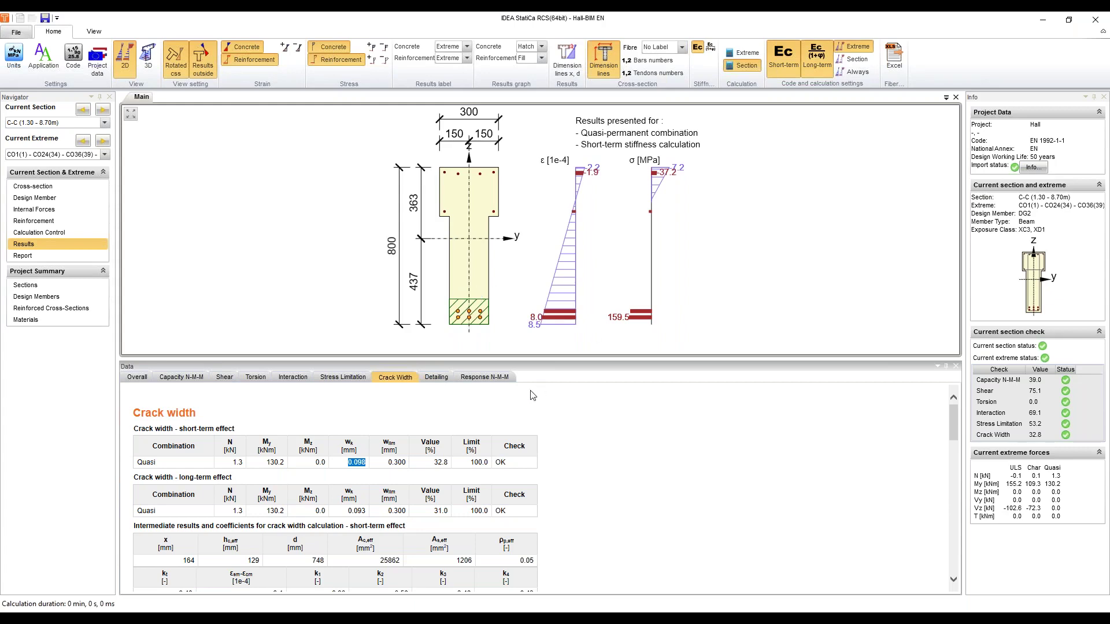
Close the RCS check, return to IDEA StatiCa BIM and start the export of design group DG2 to Detail.
click(1093, 21)
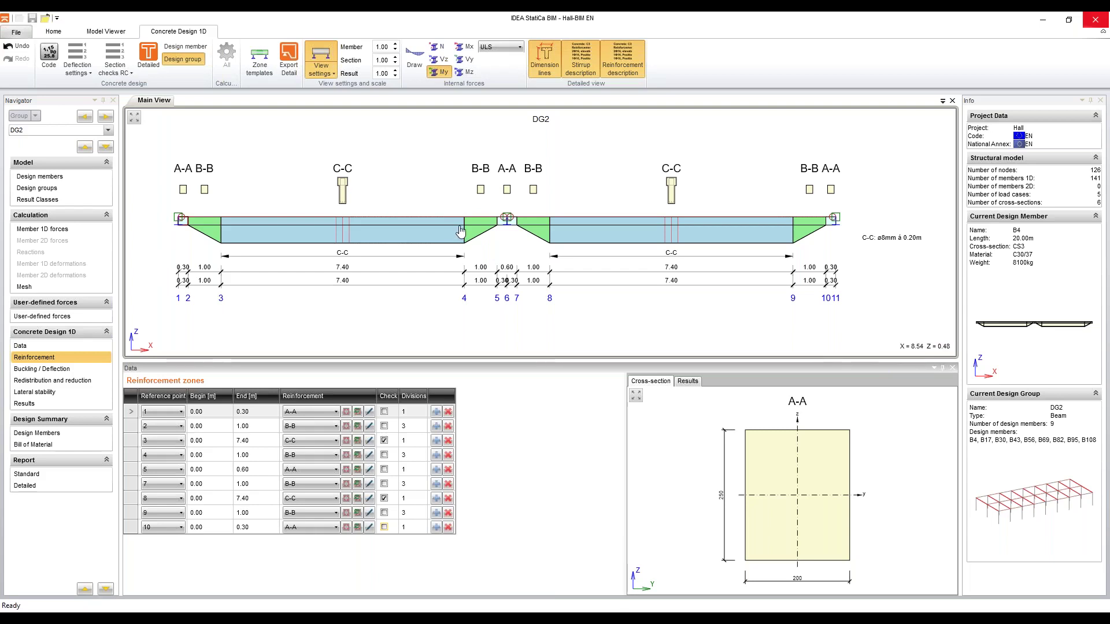
click(287, 56)
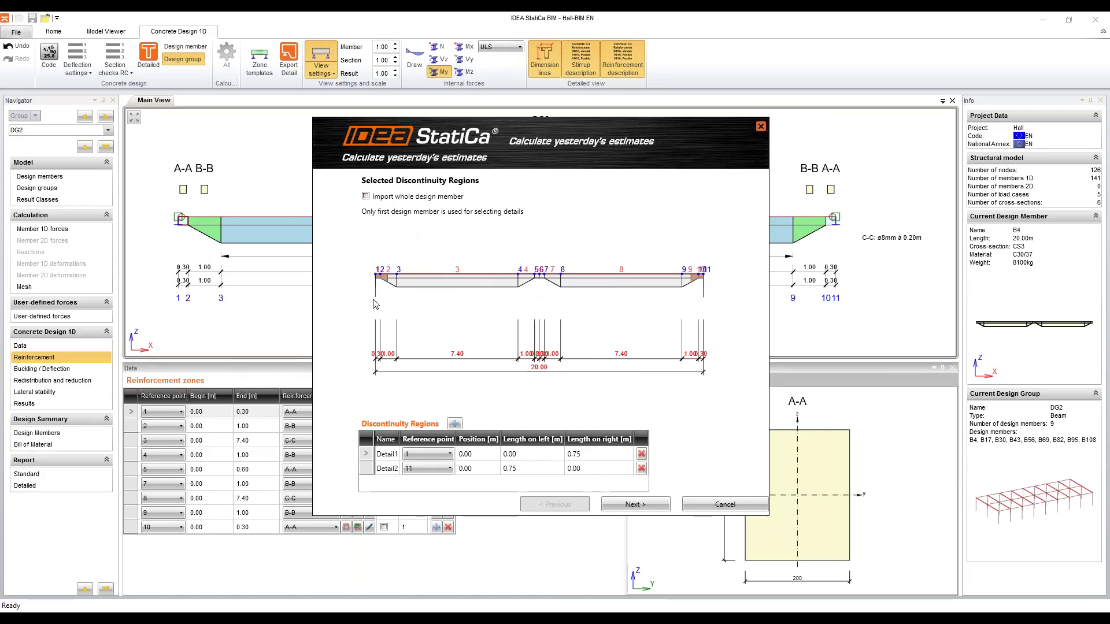
scroll(511, 291, up, 3)
scroll(511, 291, down, 3)
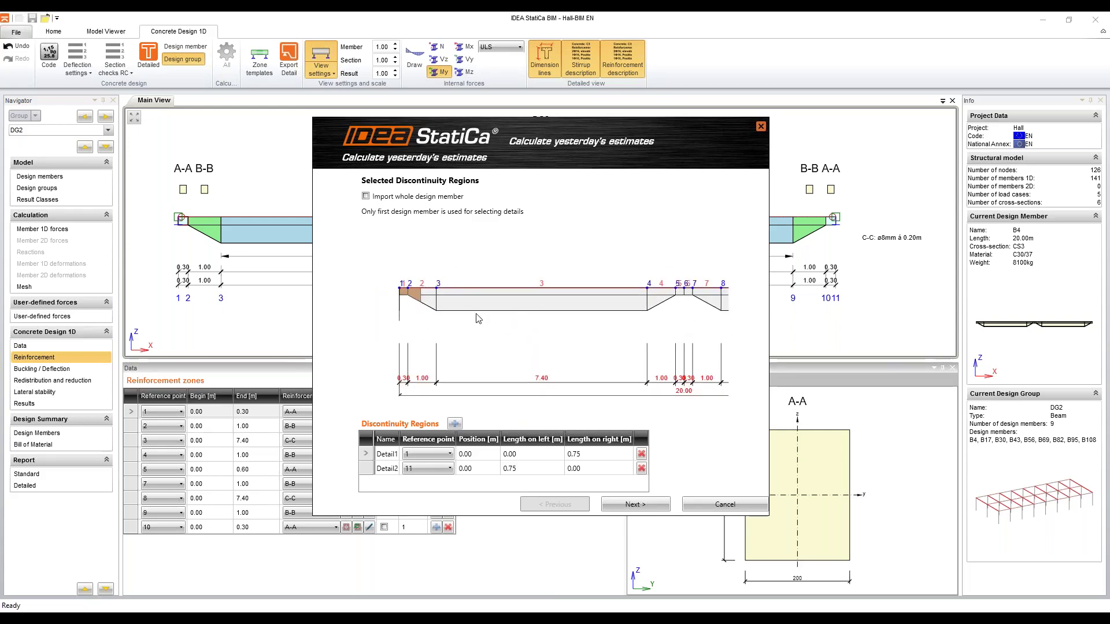
Delete discontinuity region Detail2, set the length on right of Detail1 to 10 m and continue to the load import.
click(641, 468)
click(604, 453)
click(605, 453)
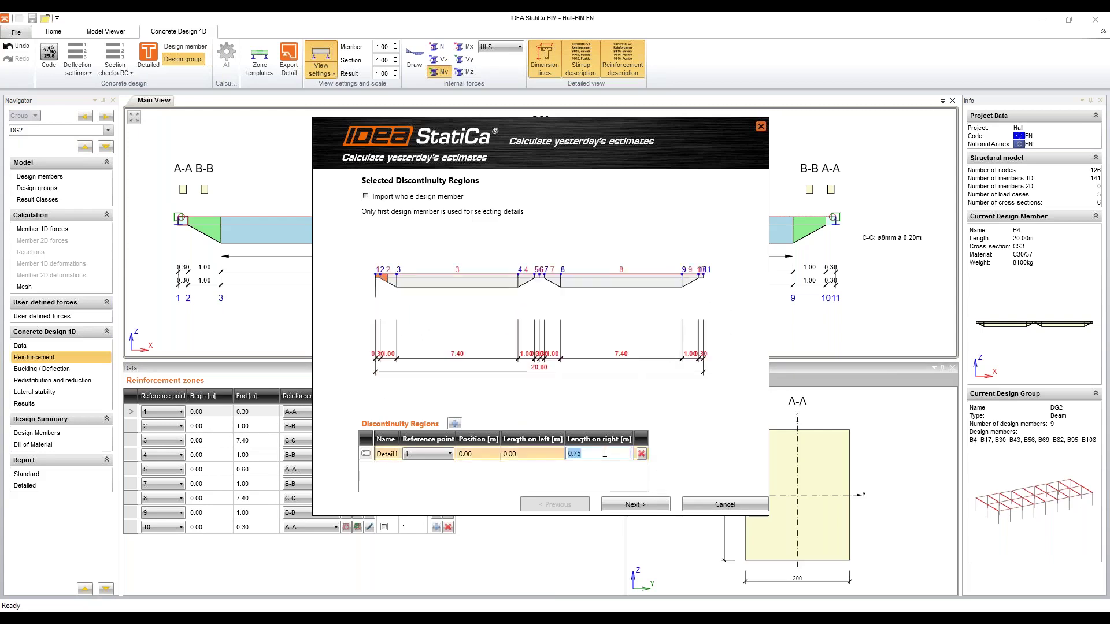
text(10)
key(Return)
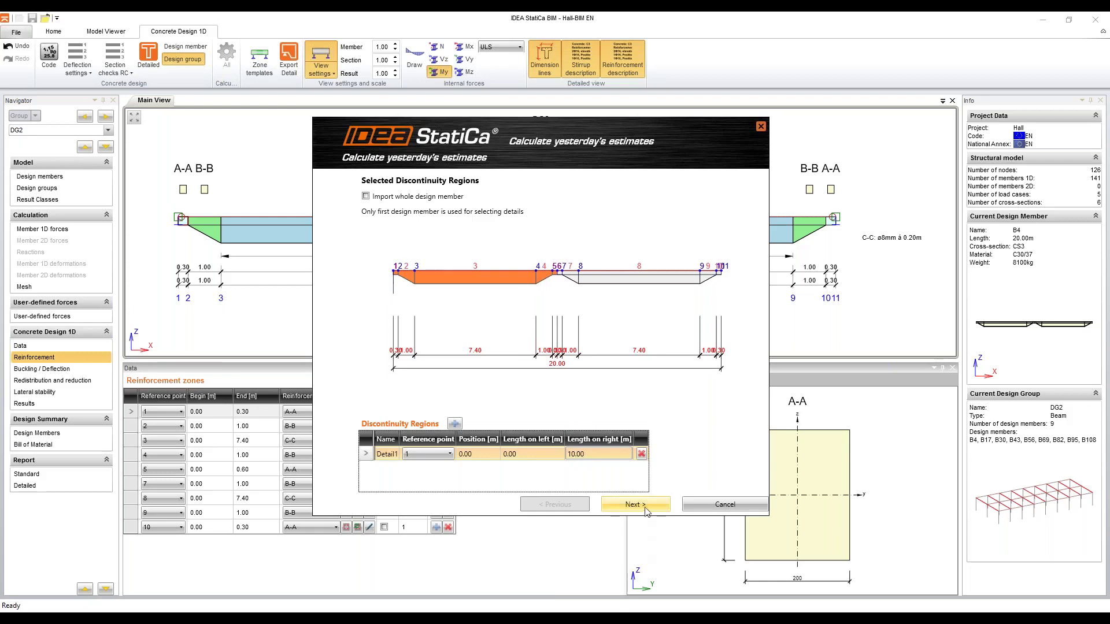
click(626, 506)
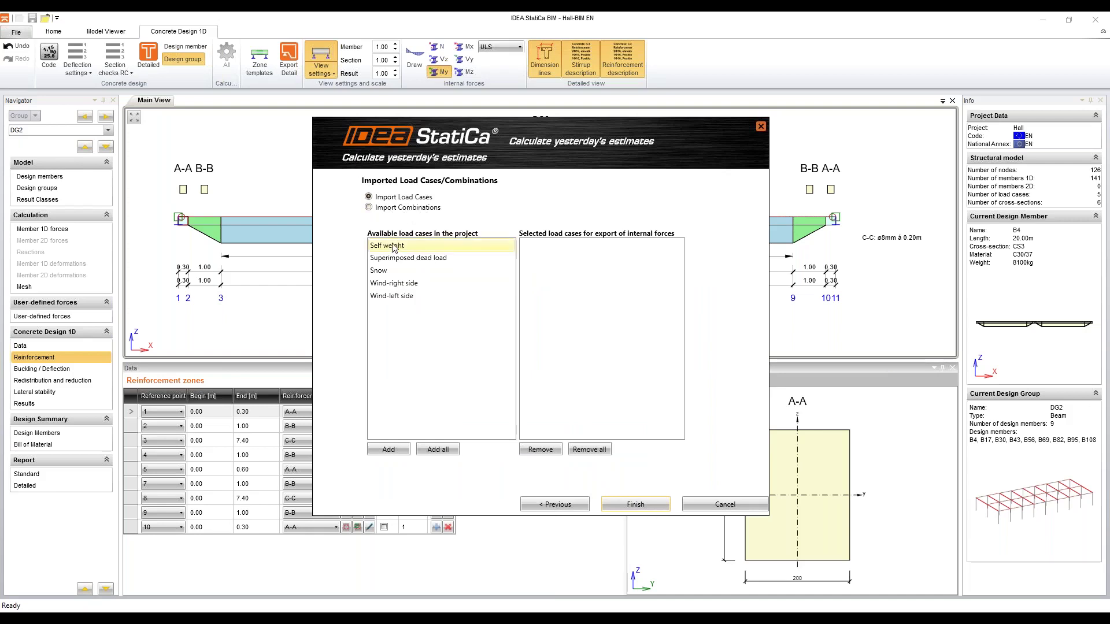
Import combinations instead of load cases, include all available extreme combinations for all details, and finish the export to IDEA StatiCa Detail.
click(409, 209)
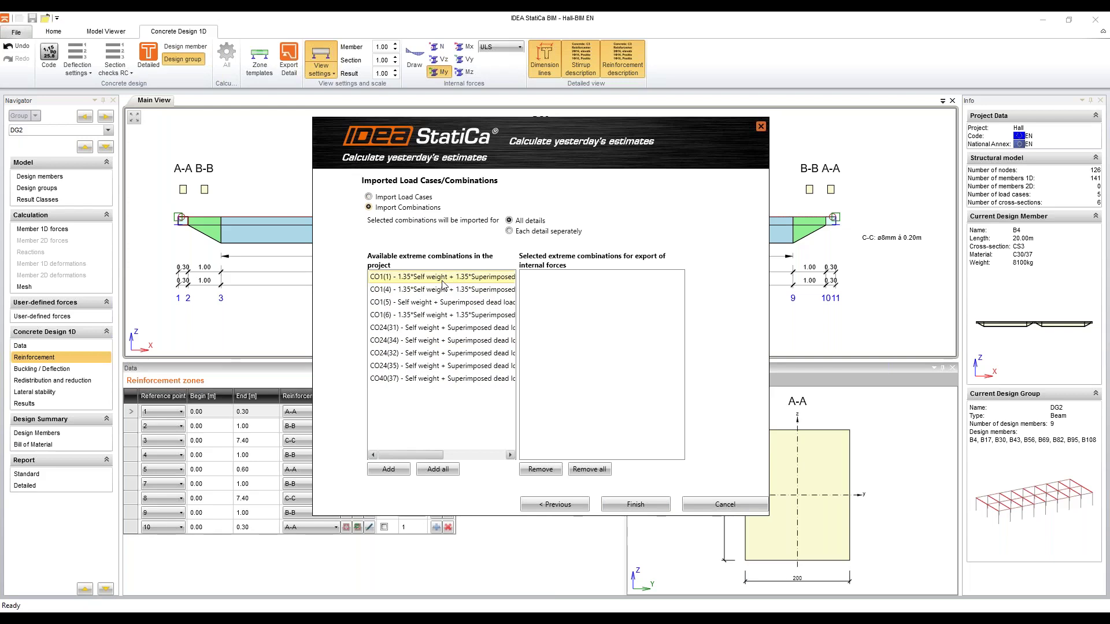
click(444, 315)
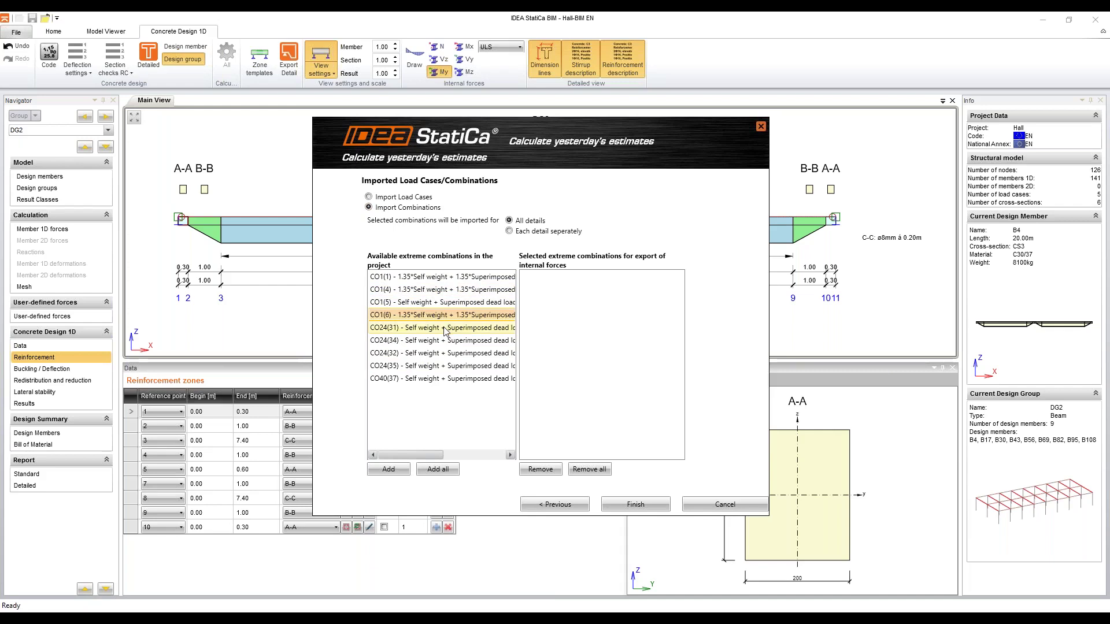
click(442, 341)
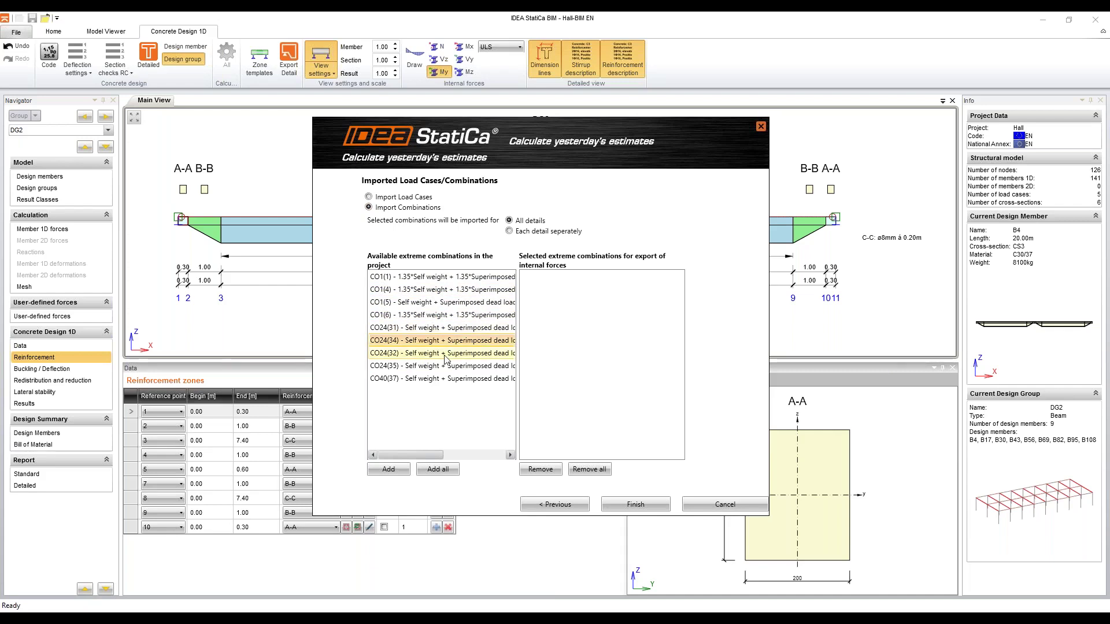
click(448, 366)
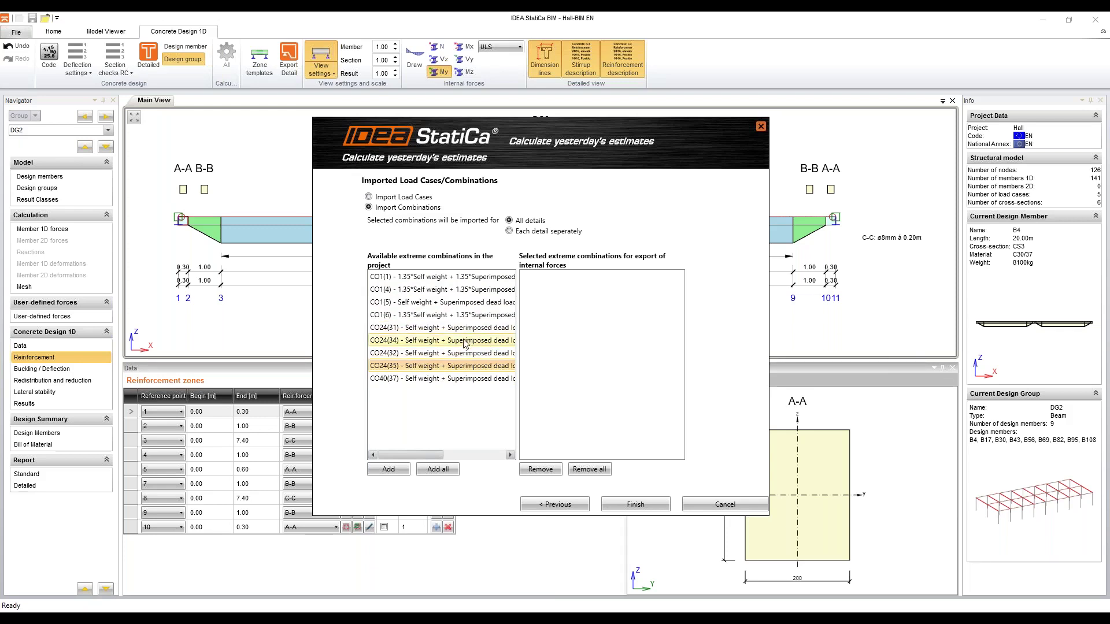
click(439, 470)
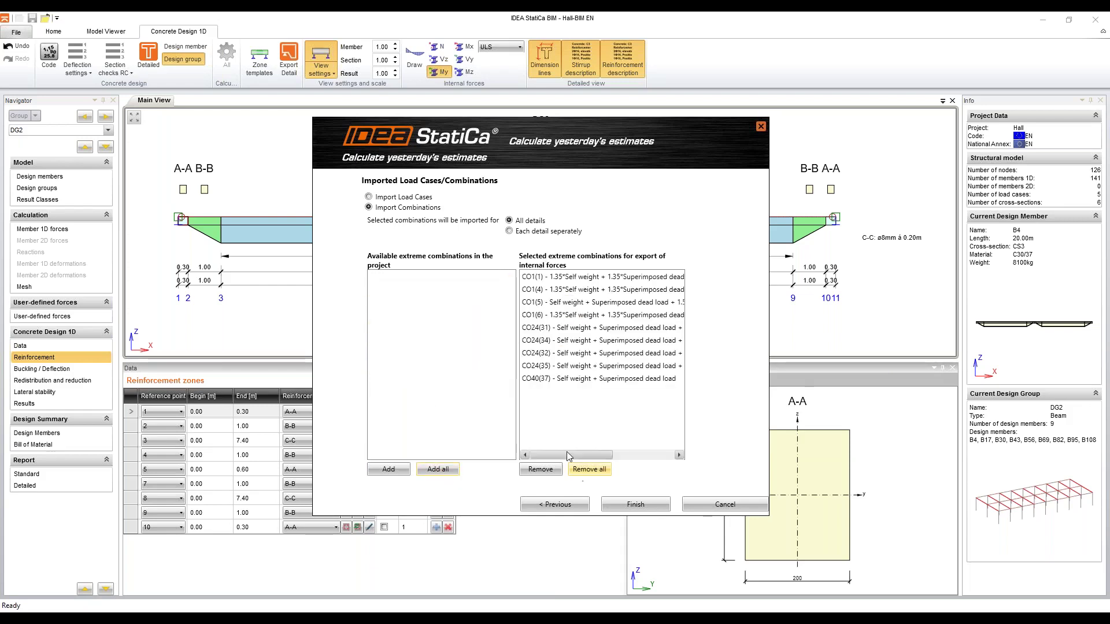
click(636, 508)
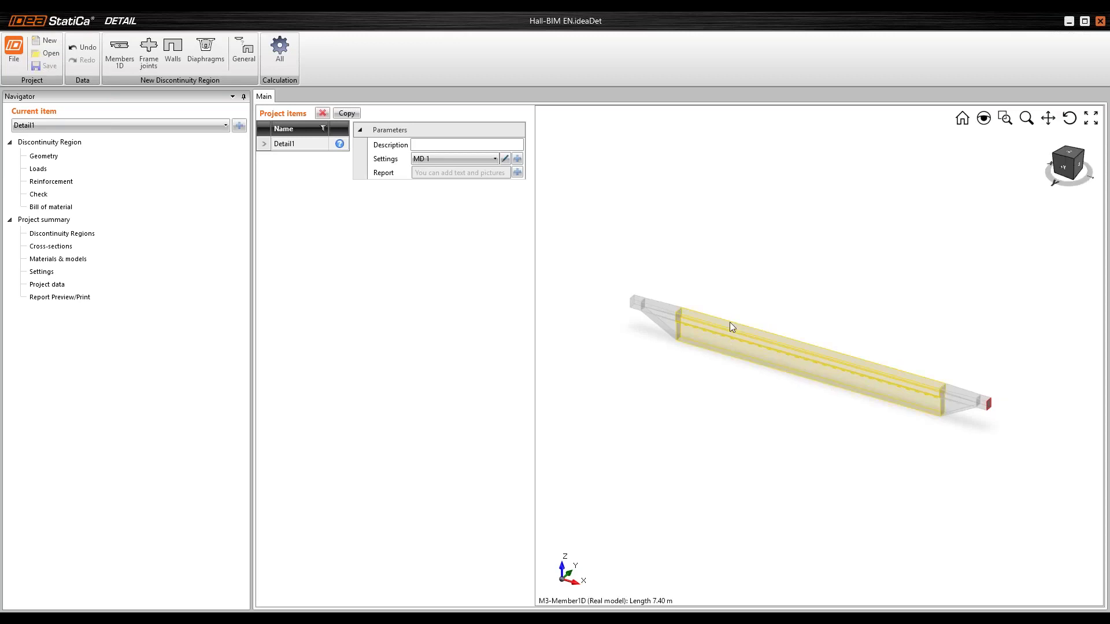
Examine the geometry of Detail1, focusing on the haunched beam end near X = 10 m, and select member M5.
right_drag(790, 315, 813, 352)
click(1063, 165)
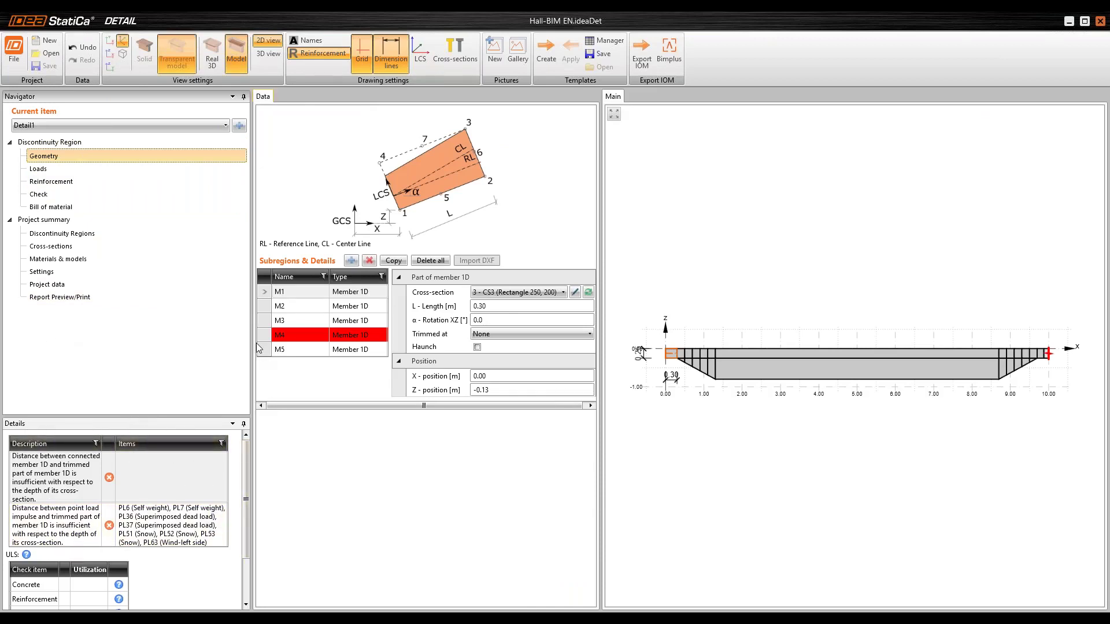
scroll(703, 317, up, 1)
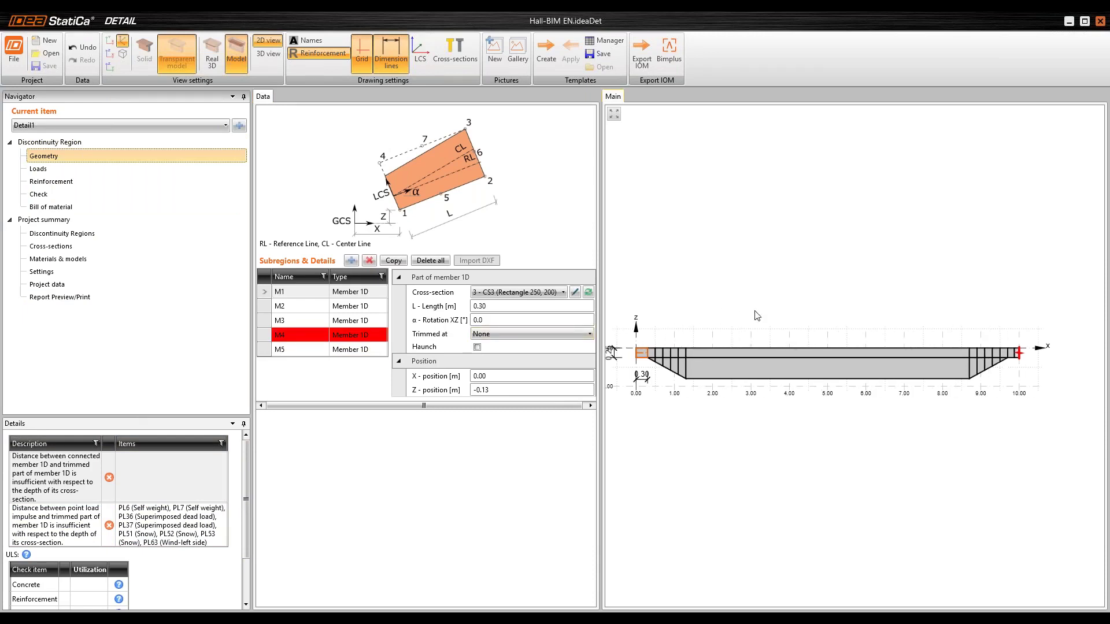
scroll(899, 317, up, 1)
scroll(1013, 358, up, 1)
scroll(1009, 355, up, 1)
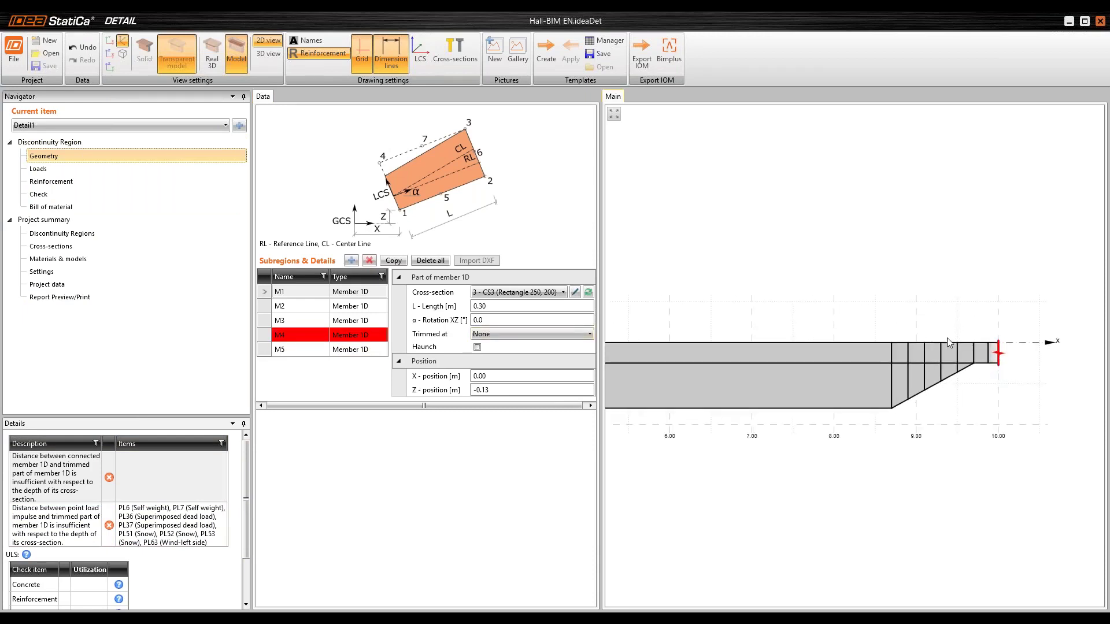
scroll(946, 338, up, 1)
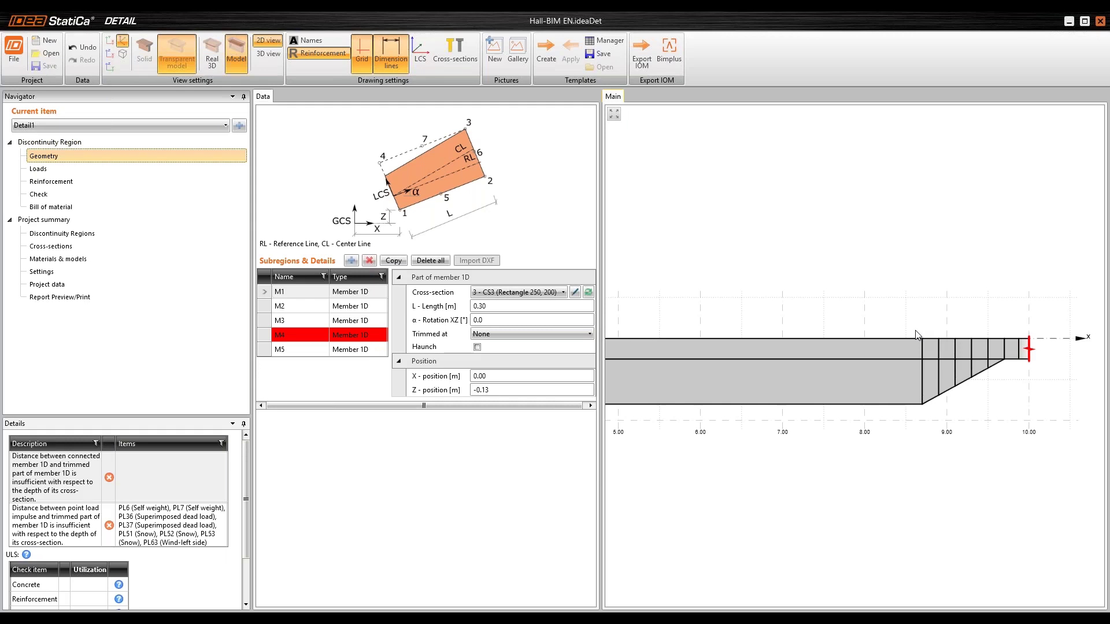
scroll(917, 339, down, 1)
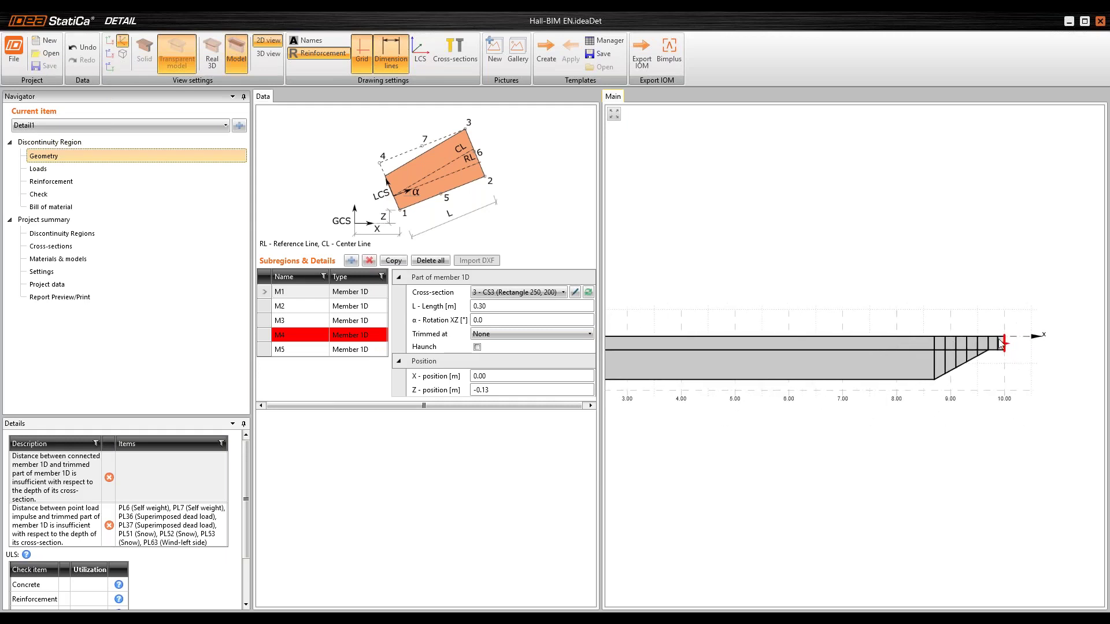
scroll(1003, 343, down, 1)
scroll(1003, 342, up, 1)
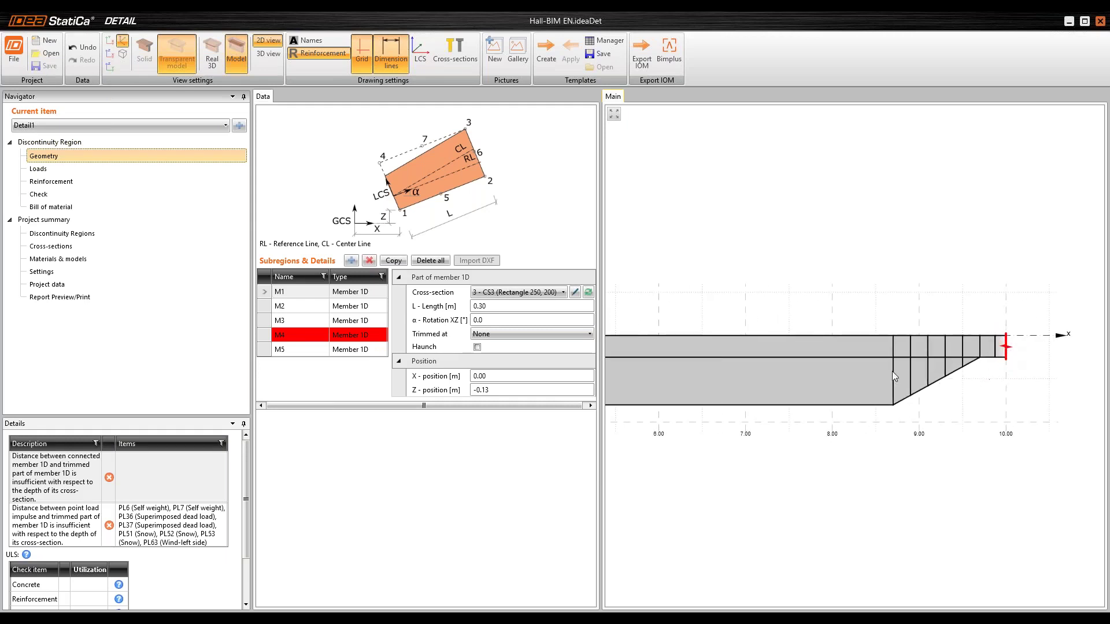
click(298, 349)
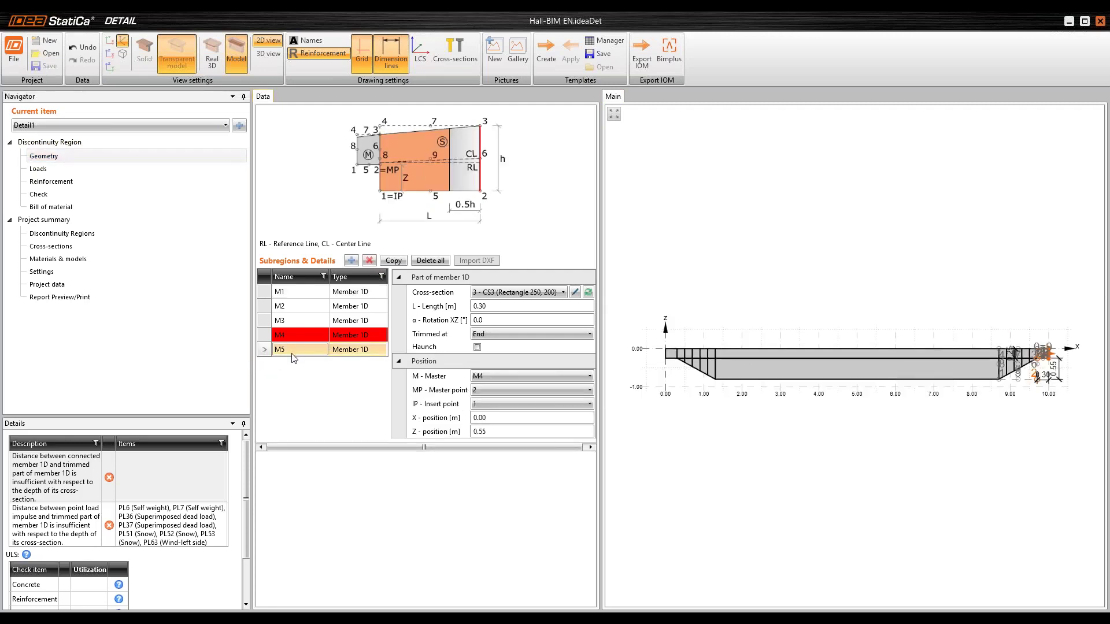
Set the Trimmed at option of member M5 to None.
click(495, 334)
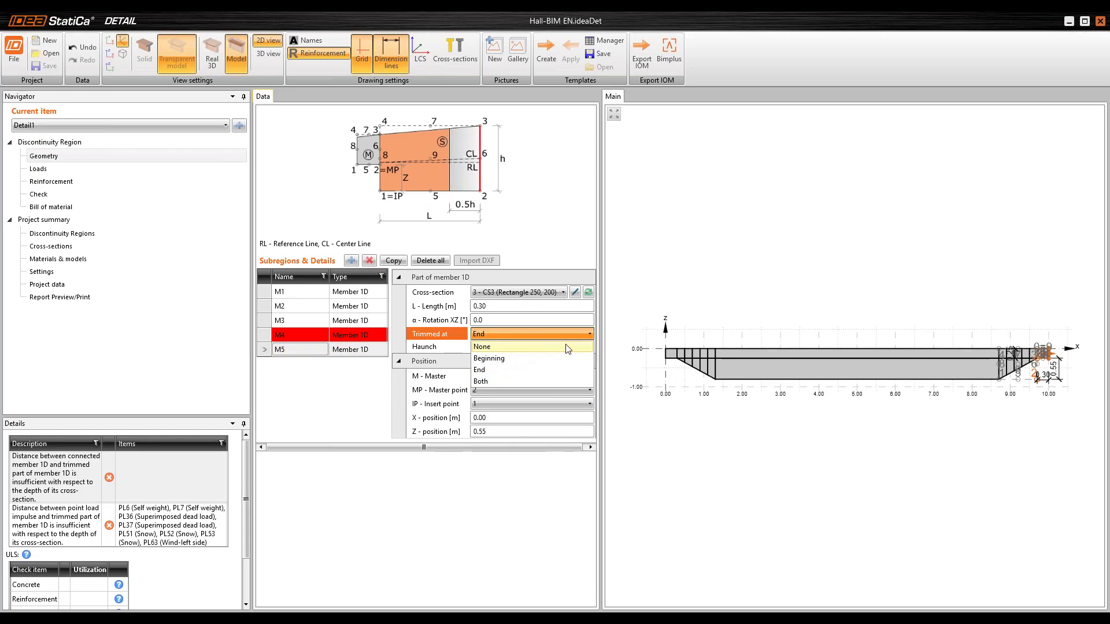
click(482, 347)
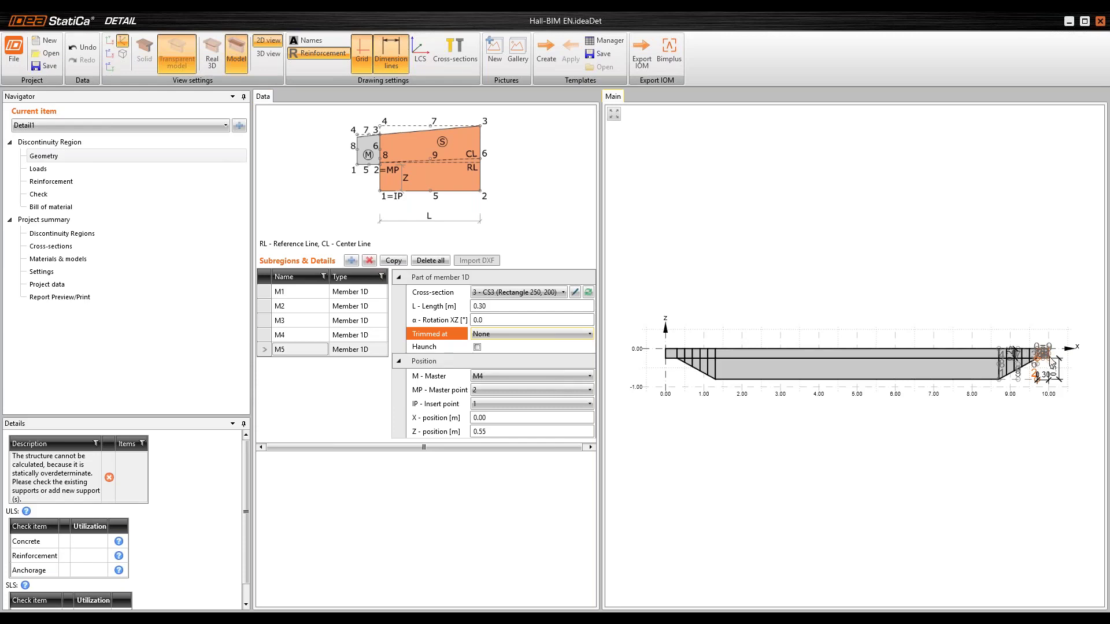
scroll(1057, 362, up, 3)
scroll(1056, 361, up, 5)
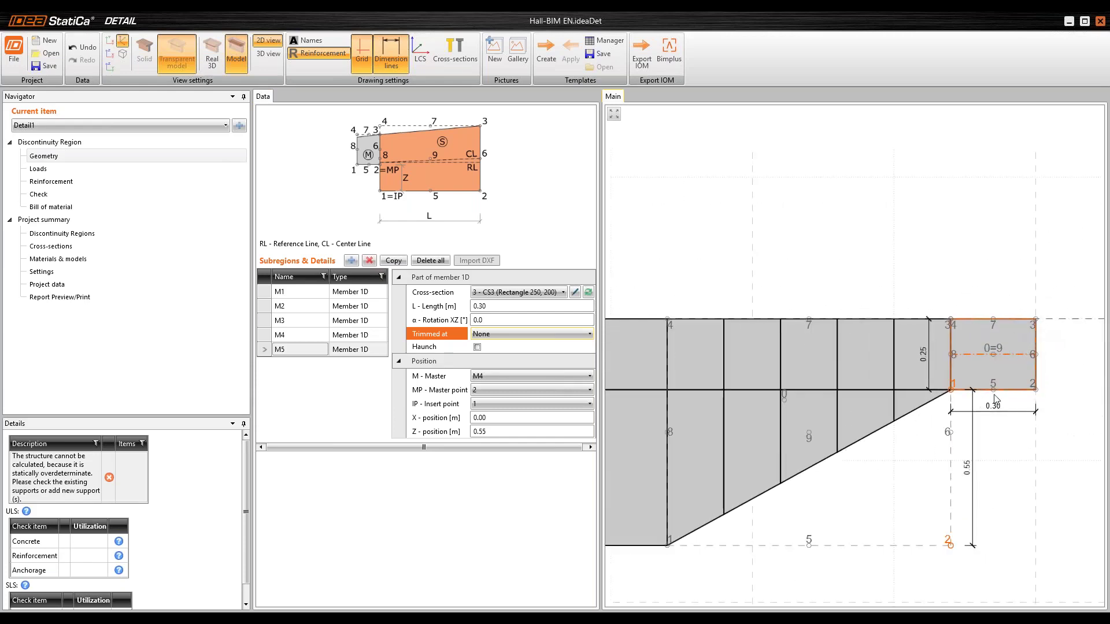
scroll(815, 352, down, 6)
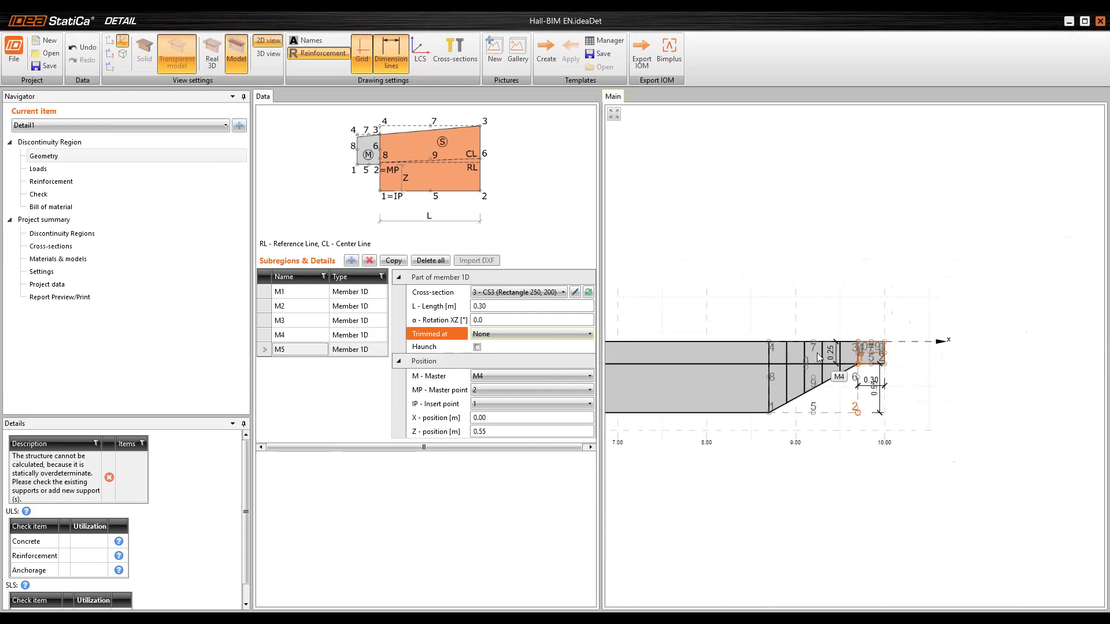
scroll(806, 354, down, 3)
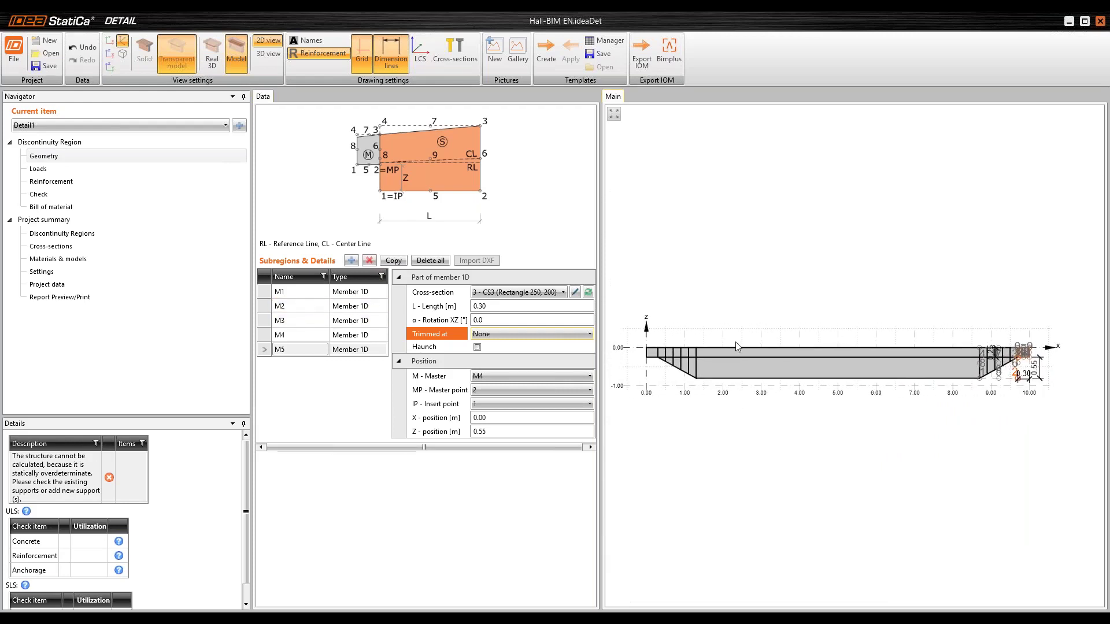
Duplicate member M1 at the X = 0 end of the beam.
scroll(645, 356, up, 3)
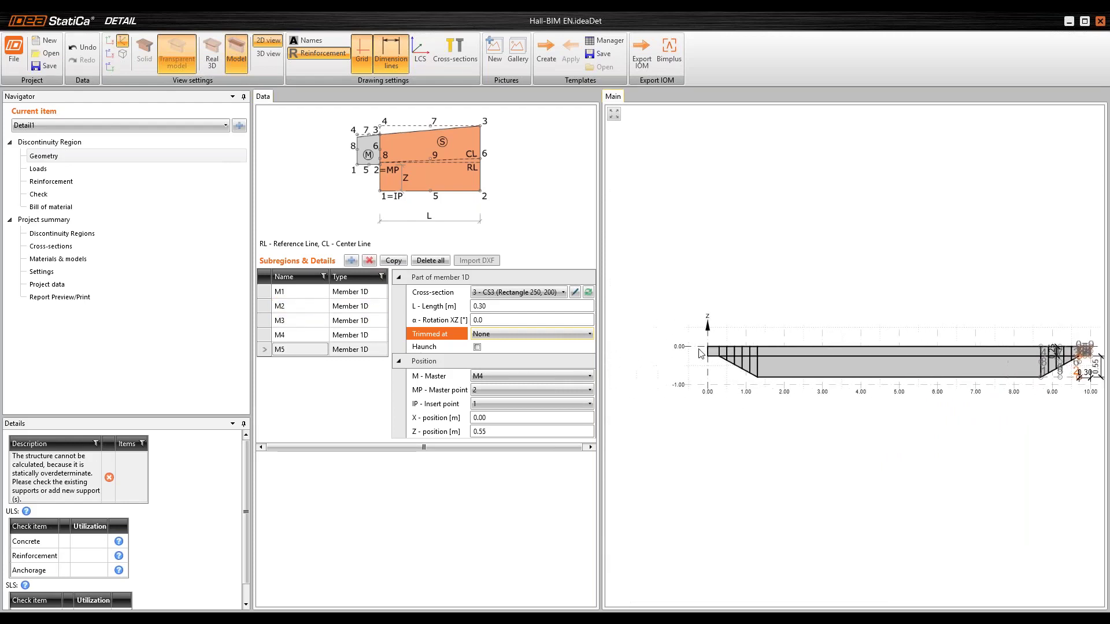
scroll(702, 354, up, 2)
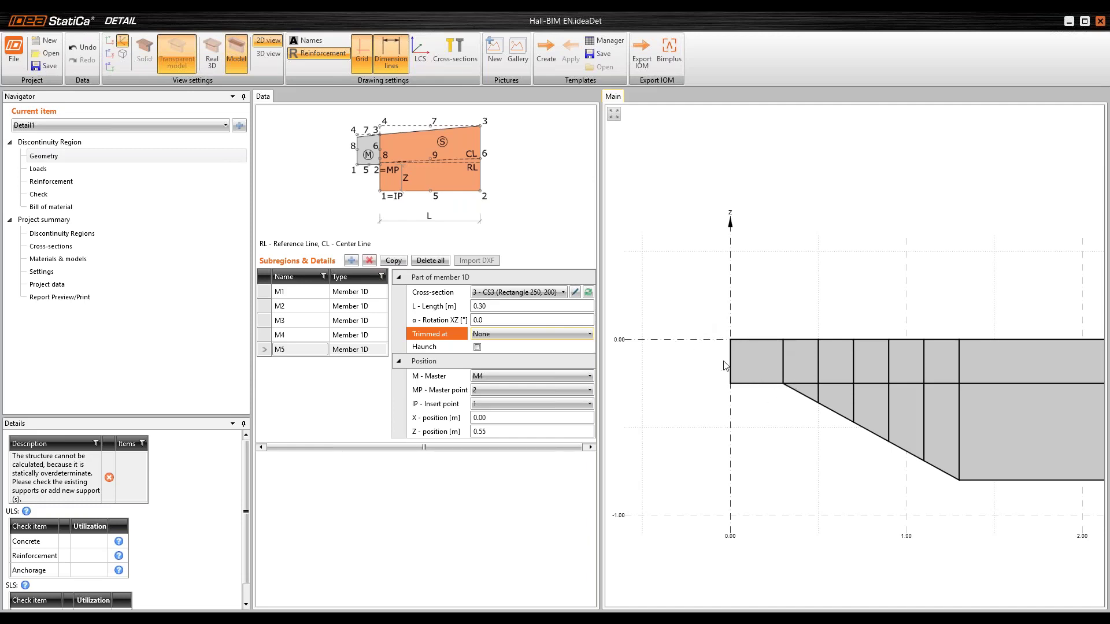
click(275, 292)
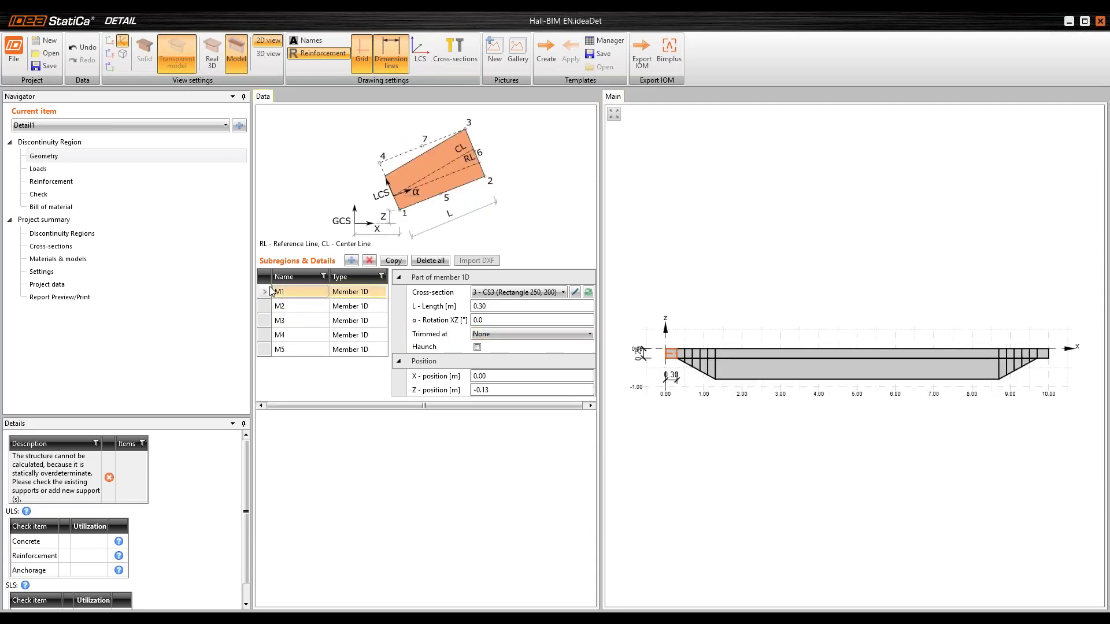
click(392, 261)
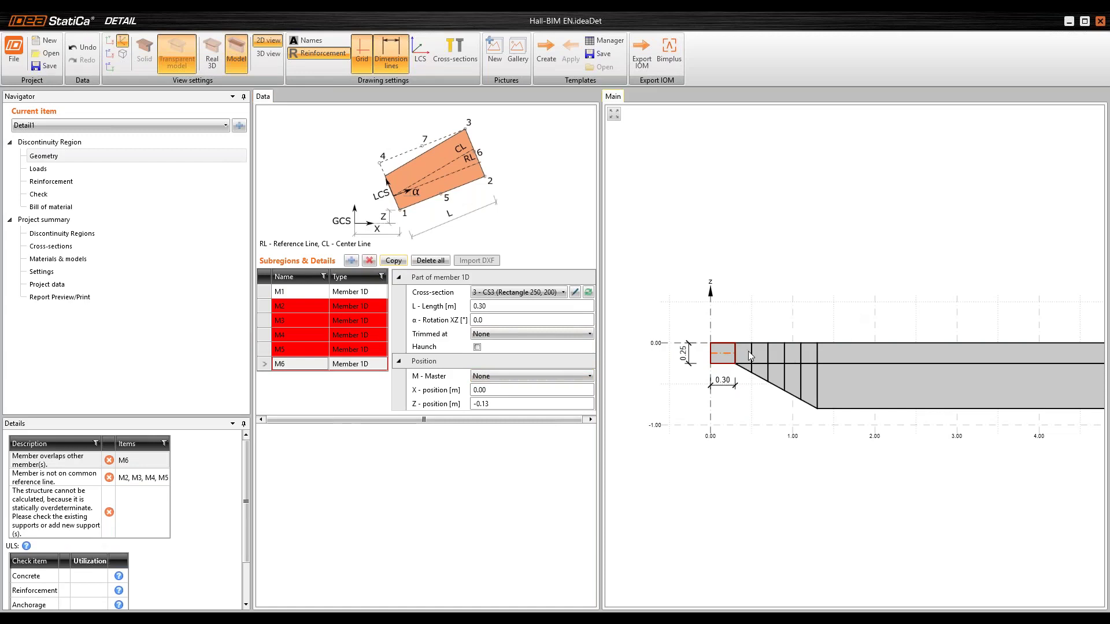
middle_drag(778, 361, 741, 362)
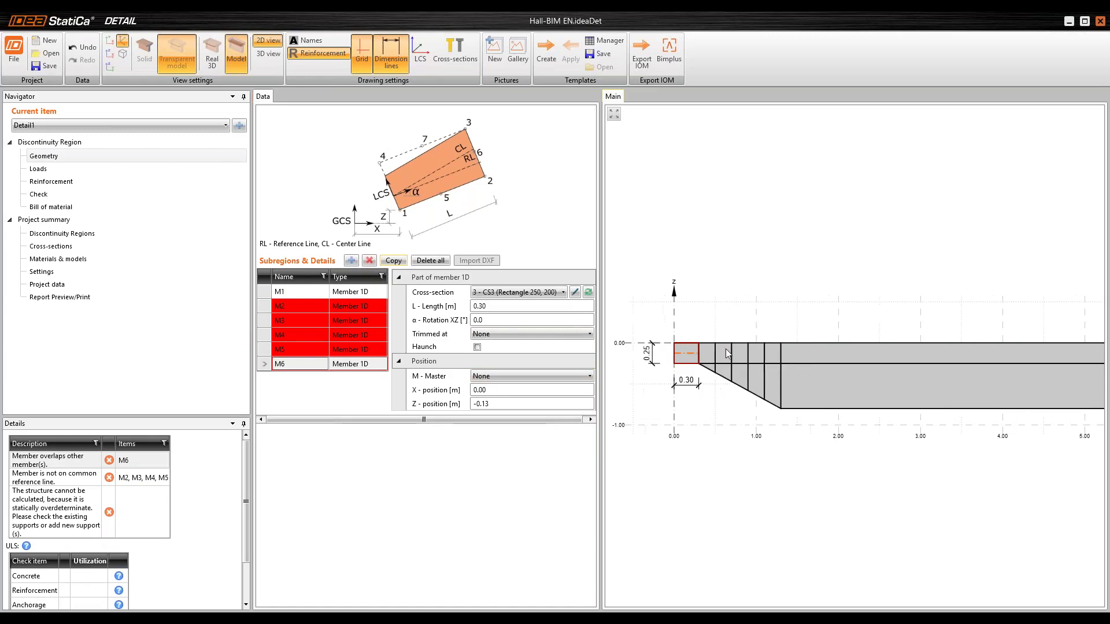
Turn on the name labels in the drawing and set M1 as the master of its copy.
click(306, 45)
scroll(700, 360, down, 2)
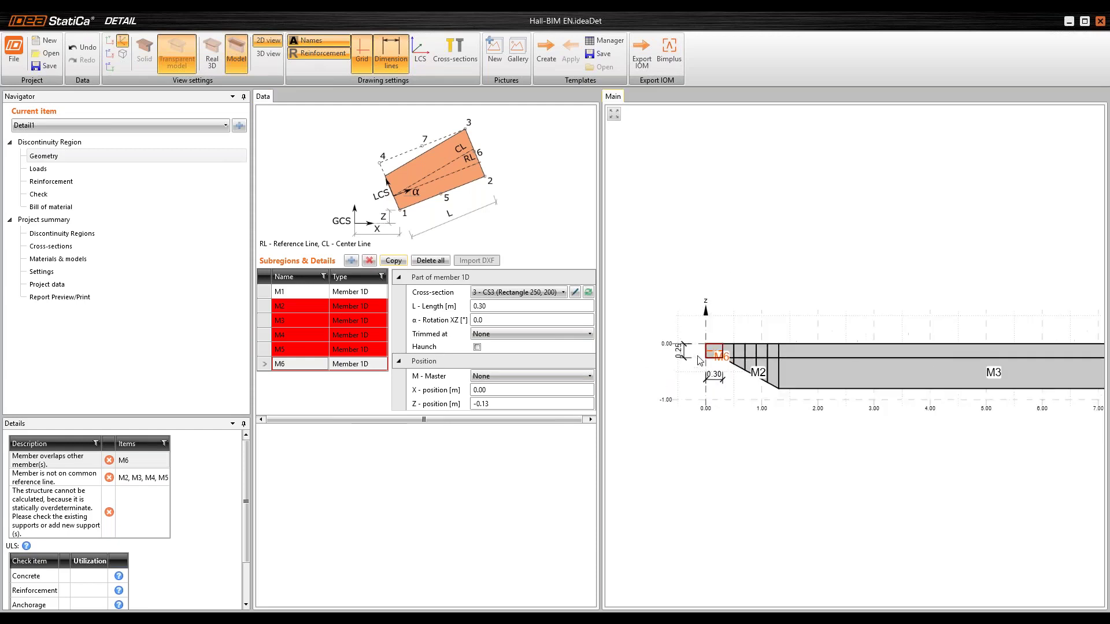
scroll(699, 359, up, 1)
click(497, 375)
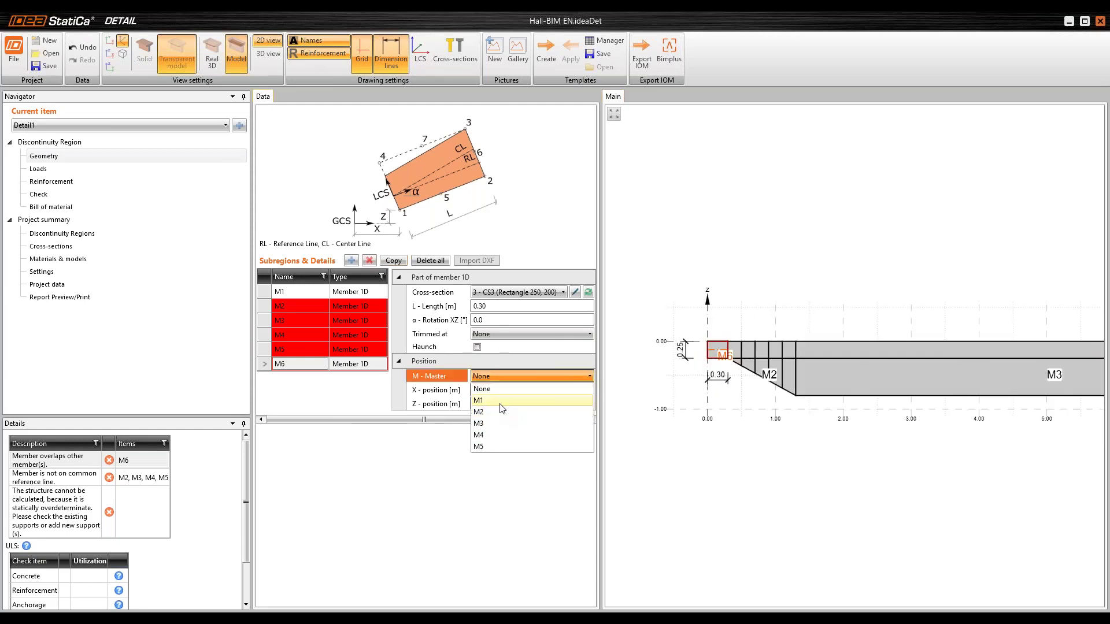
click(500, 402)
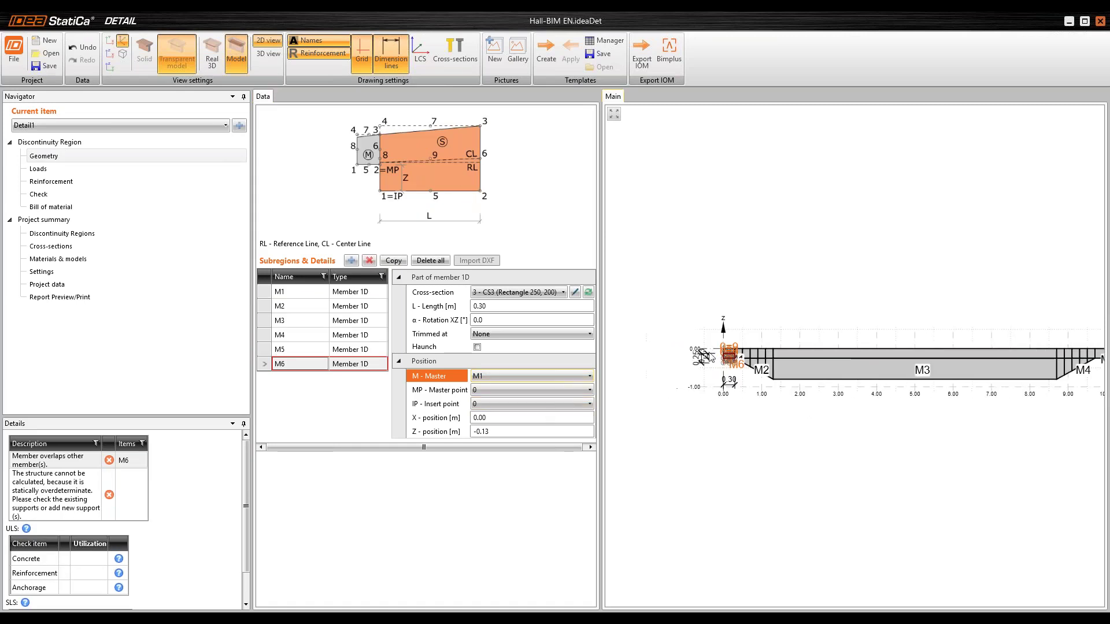
Attach the copy of M1 outside the beam end using master point 4 and insert point 3.
scroll(709, 357, up, 5)
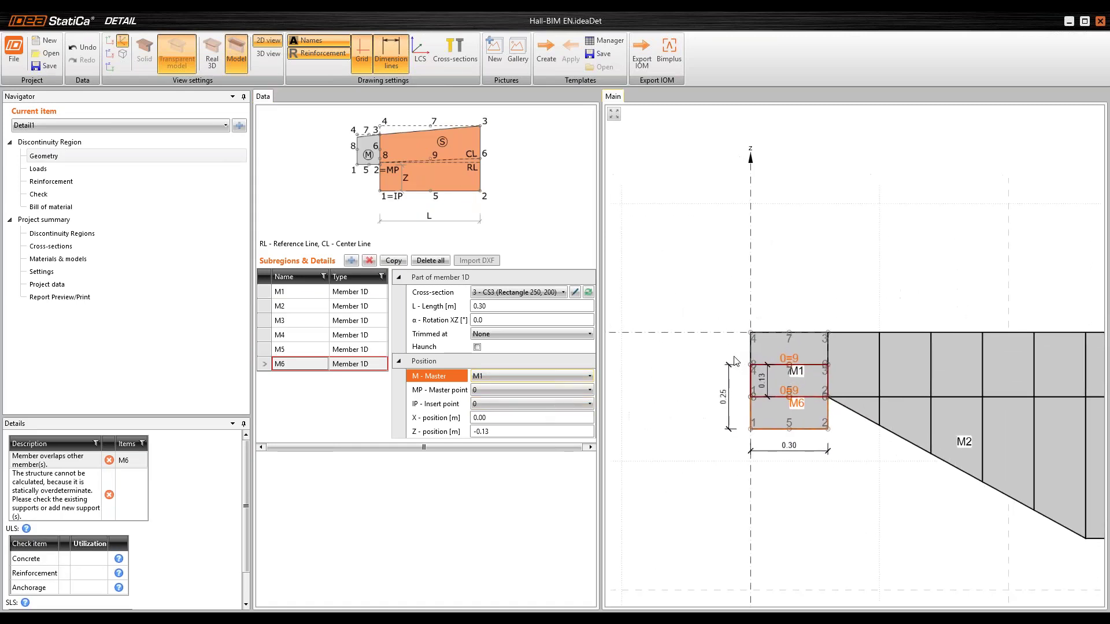
scroll(736, 361, up, 1)
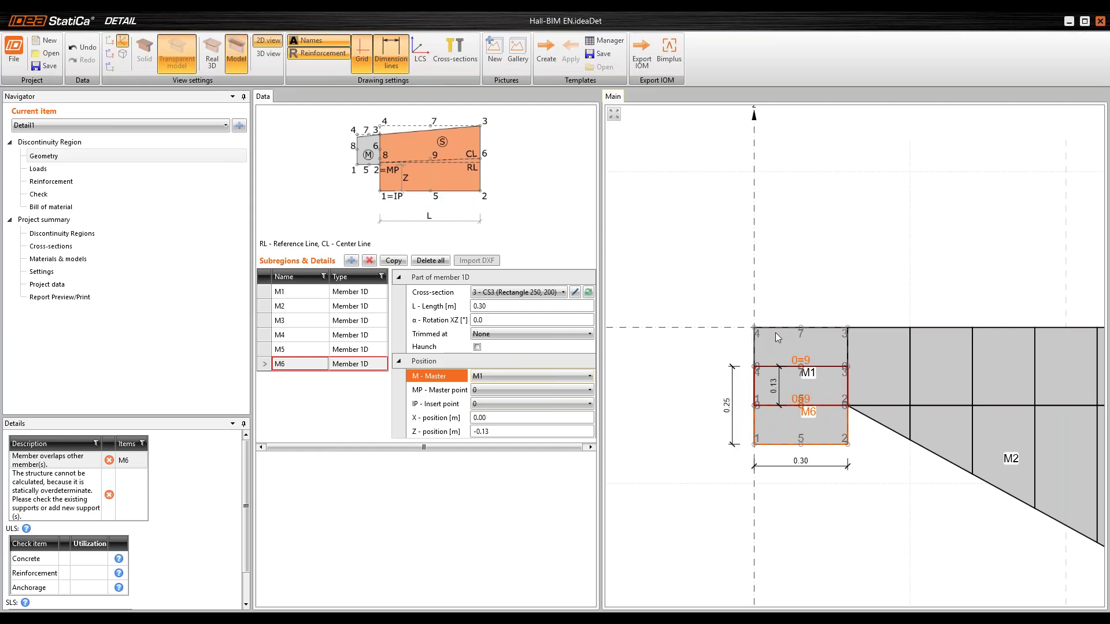
middle_drag(777, 337, 824, 338)
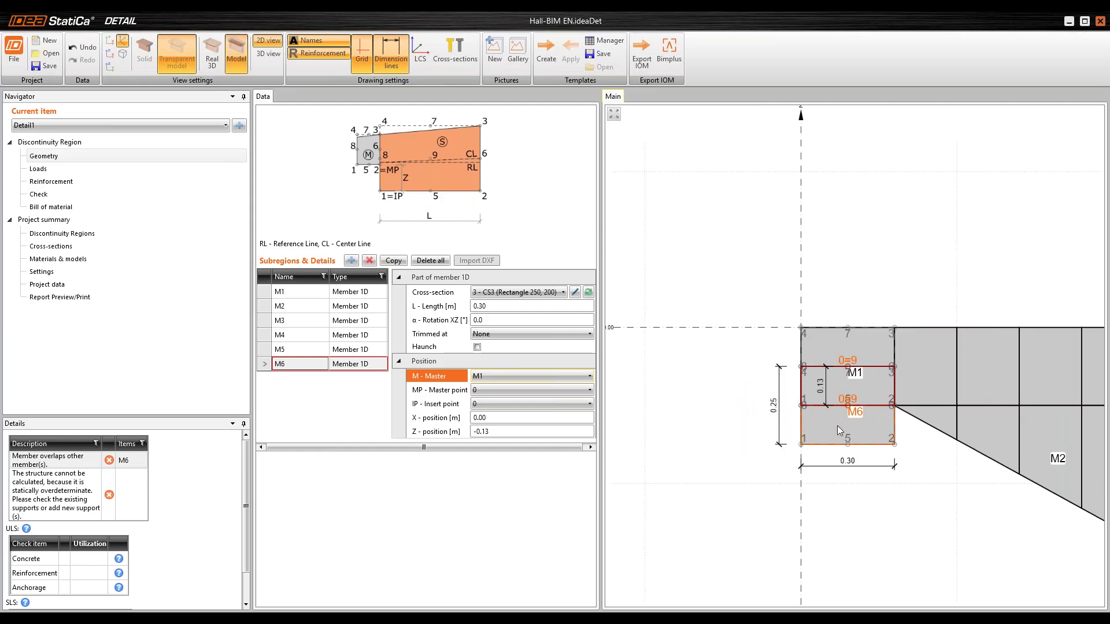
click(523, 395)
click(511, 448)
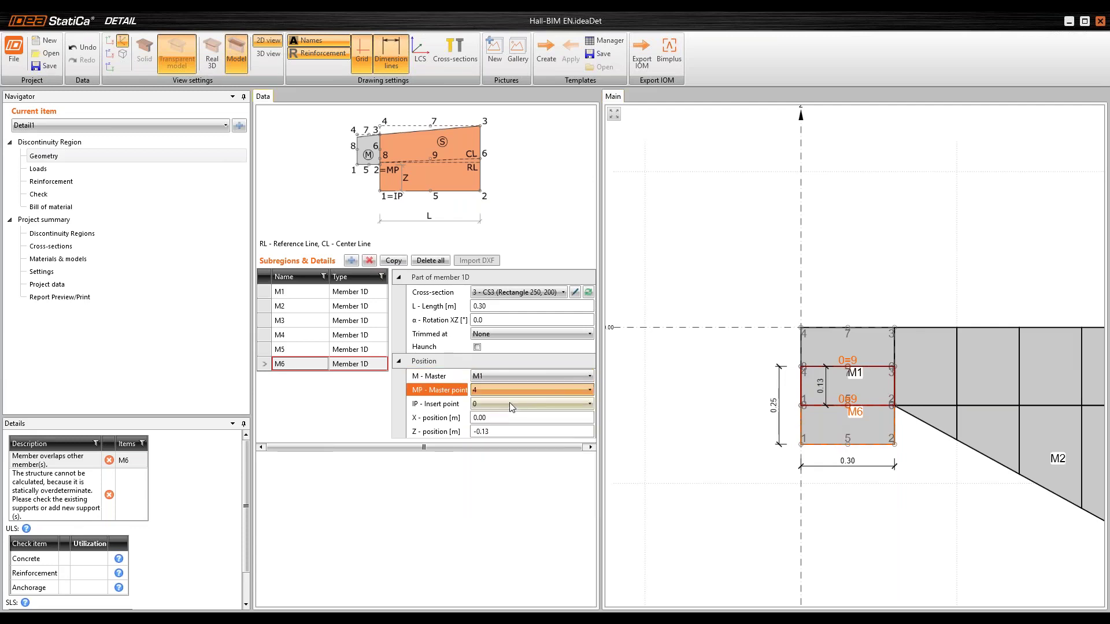
click(510, 404)
click(510, 450)
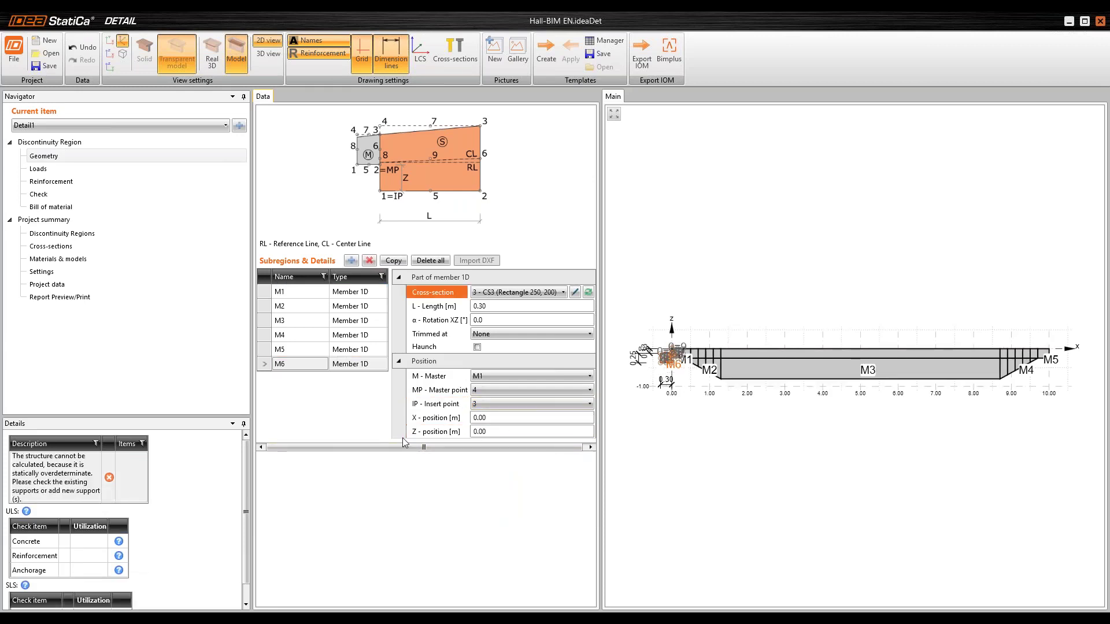
scroll(655, 399, up, 6)
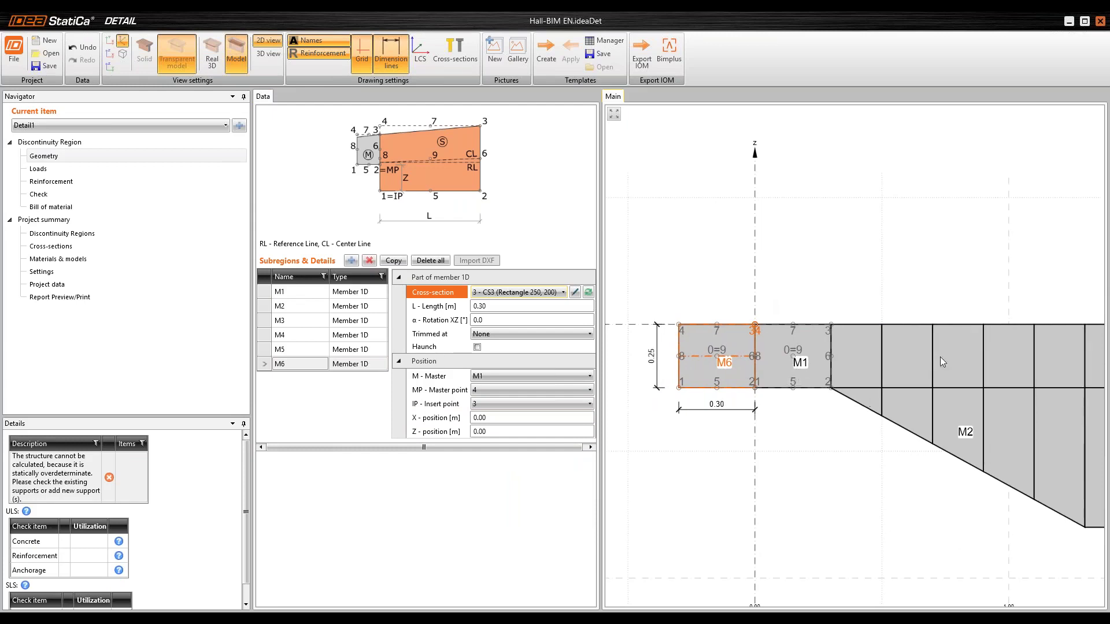
Duplicate member M5 at the X = 10 m end and set M5 as the master of the copy.
middle_drag(939, 356, 810, 373)
scroll(955, 379, down, 3)
middle_drag(955, 379, 747, 383)
middle_drag(883, 380, 727, 400)
middle_drag(855, 391, 784, 395)
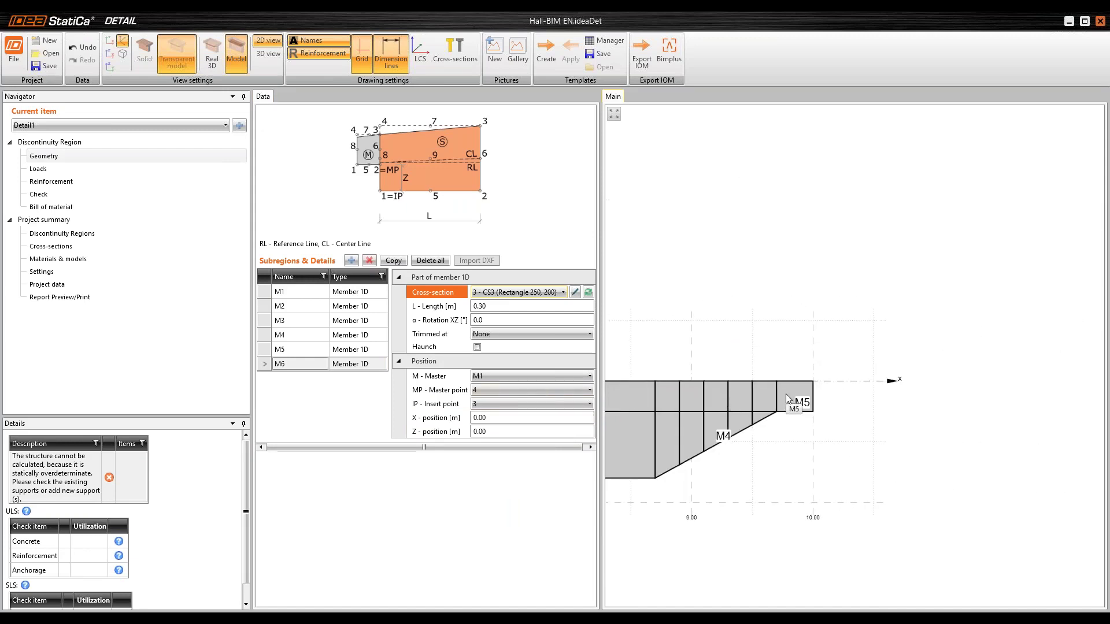
click(268, 350)
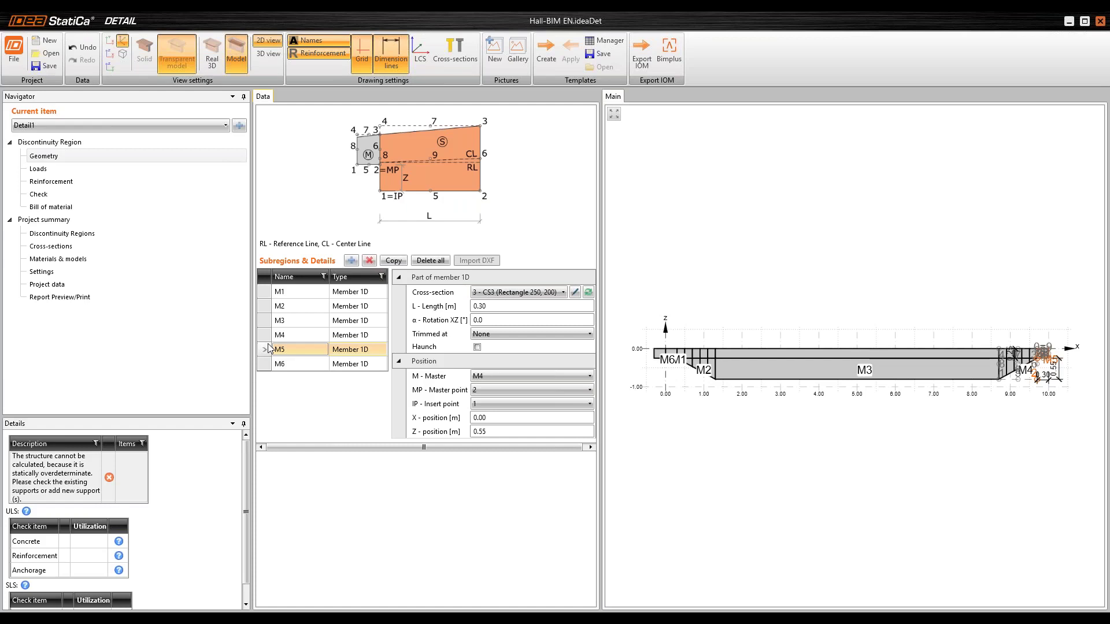
click(394, 261)
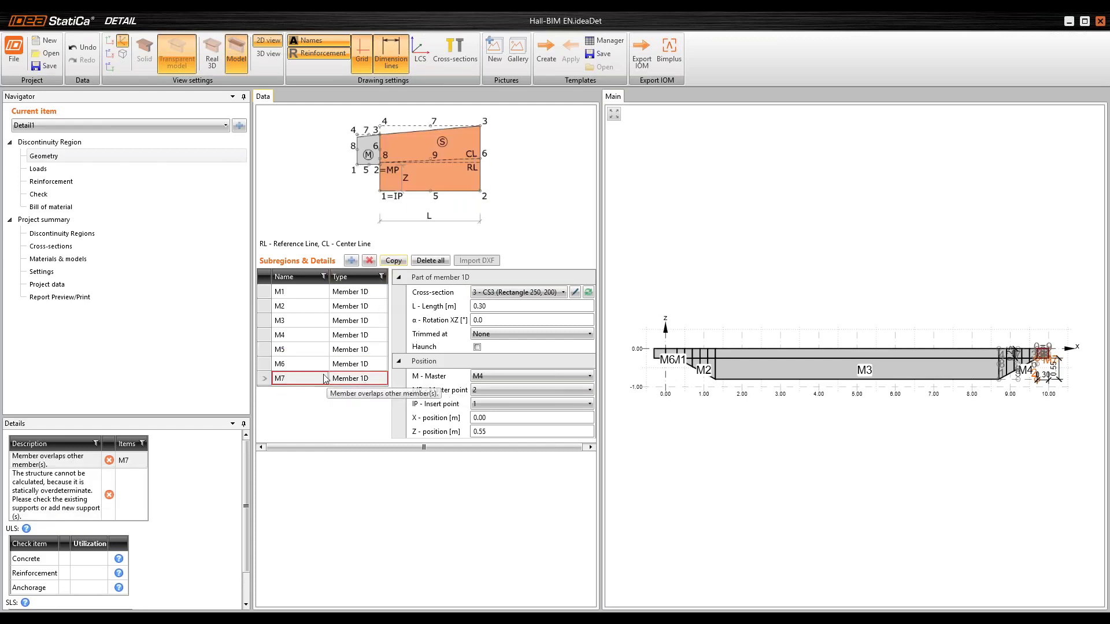
click(487, 376)
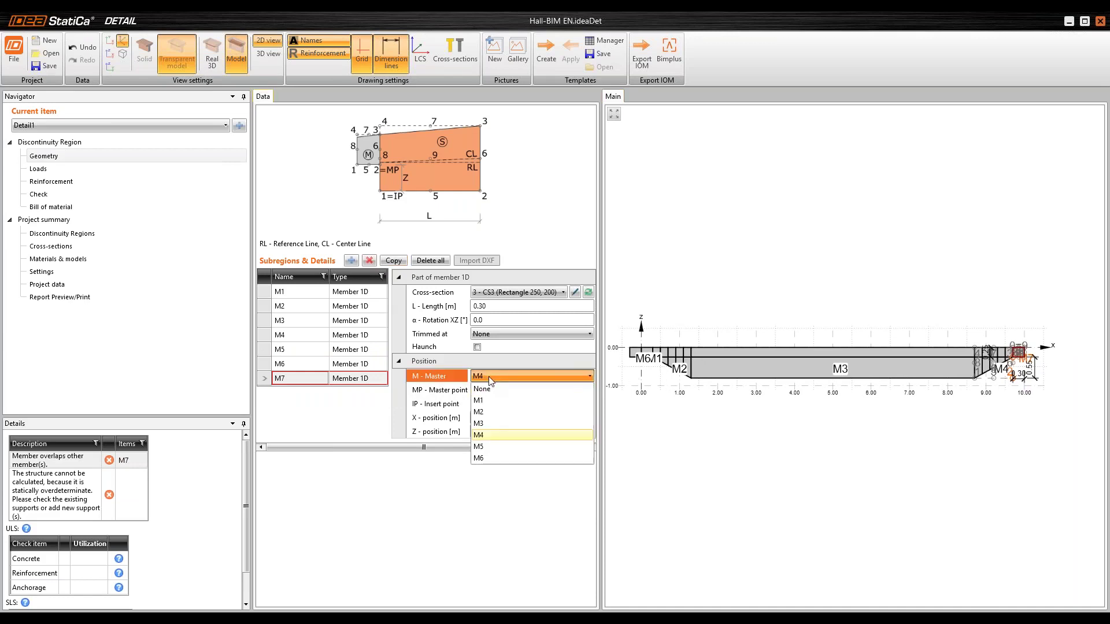
click(528, 448)
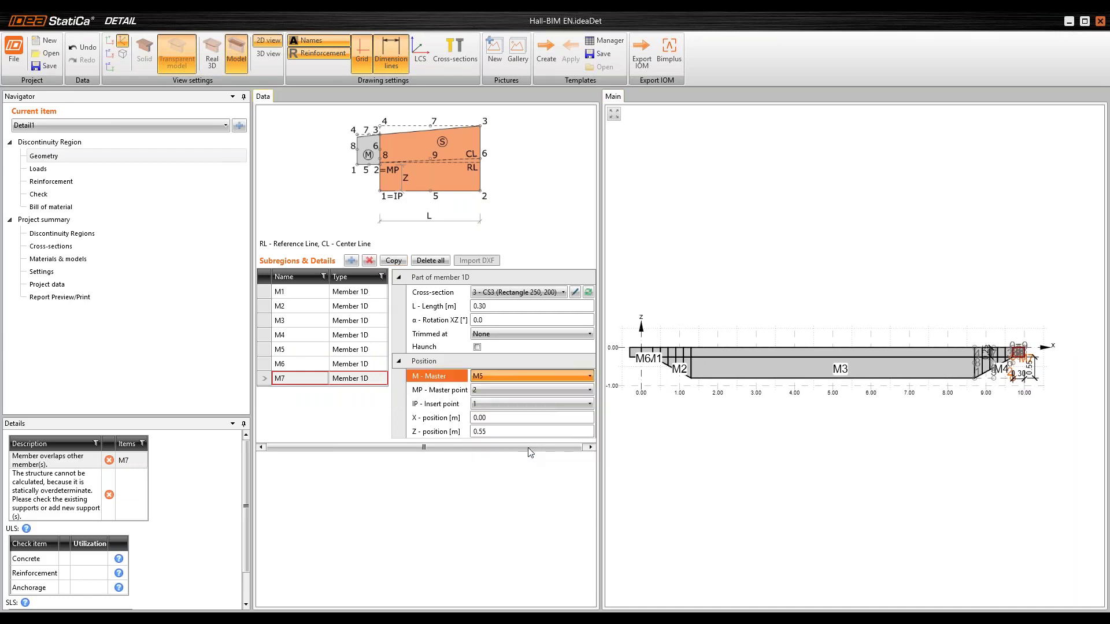
Attach the copy of M5 to the beam end using master point 3, insert point 4 and a Z-position of 0 m.
click(522, 389)
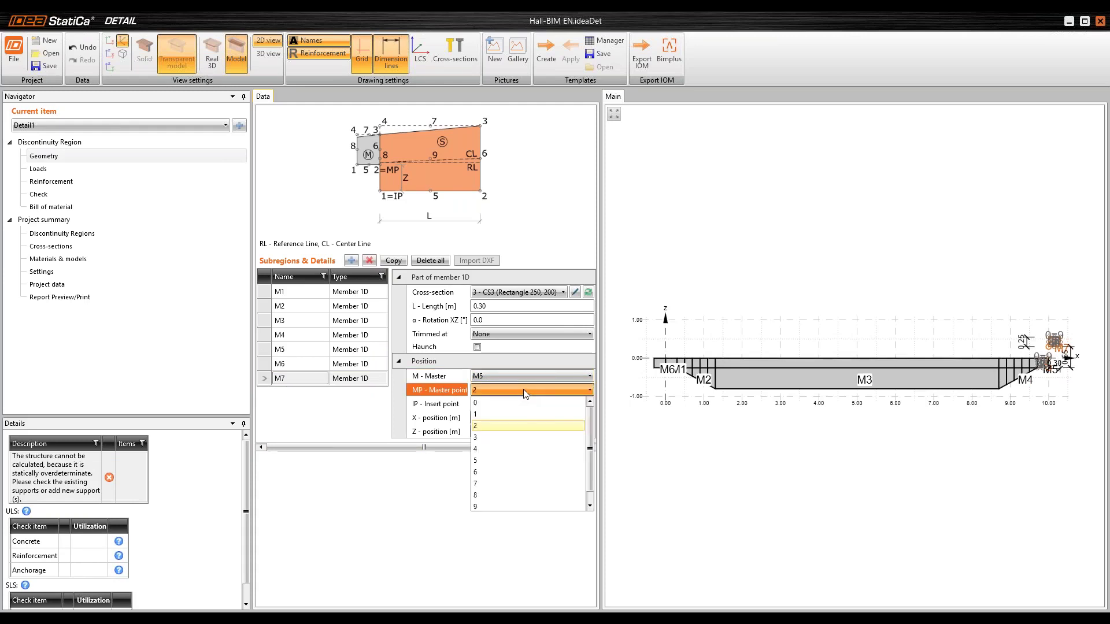
click(522, 389)
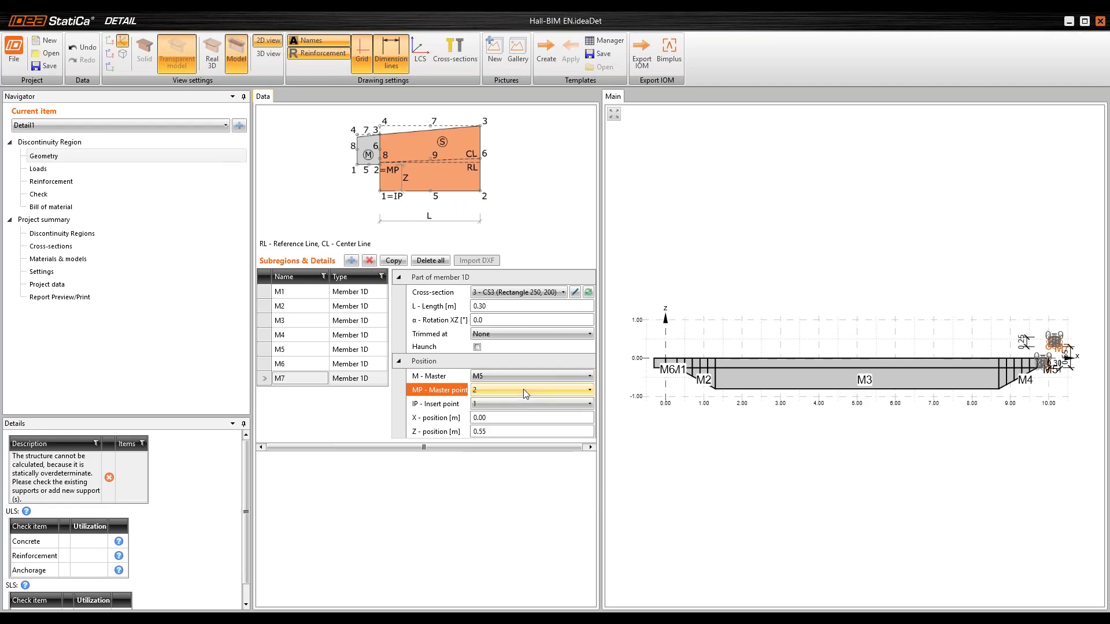
click(523, 390)
click(510, 437)
click(505, 403)
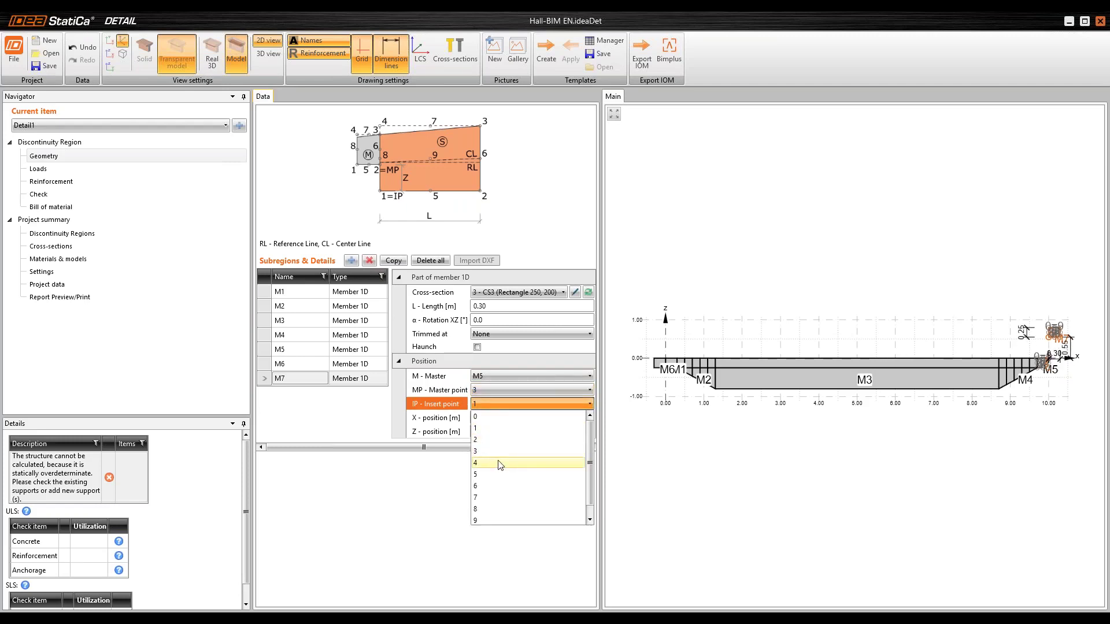
click(500, 463)
click(453, 430)
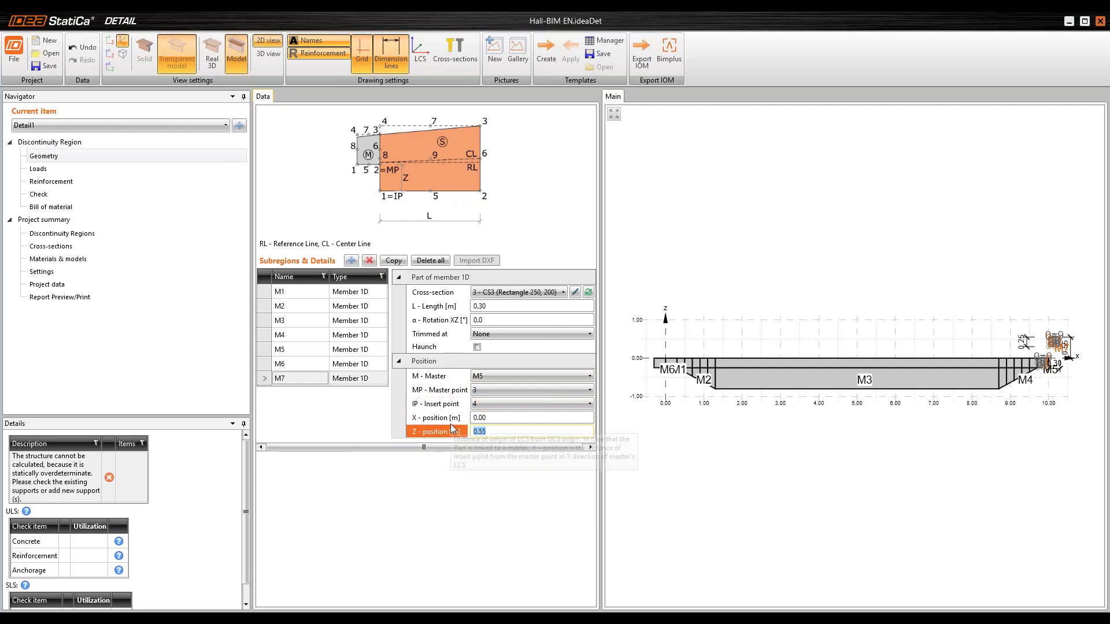
text(0)
key(Return)
scroll(973, 362, up, 5)
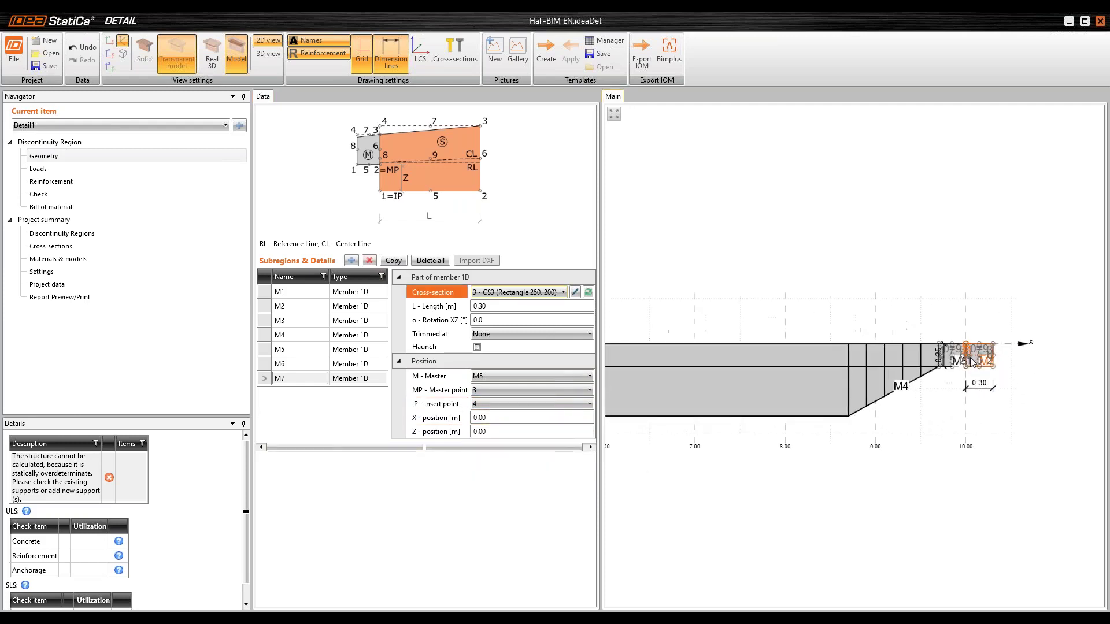
scroll(973, 362, up, 4)
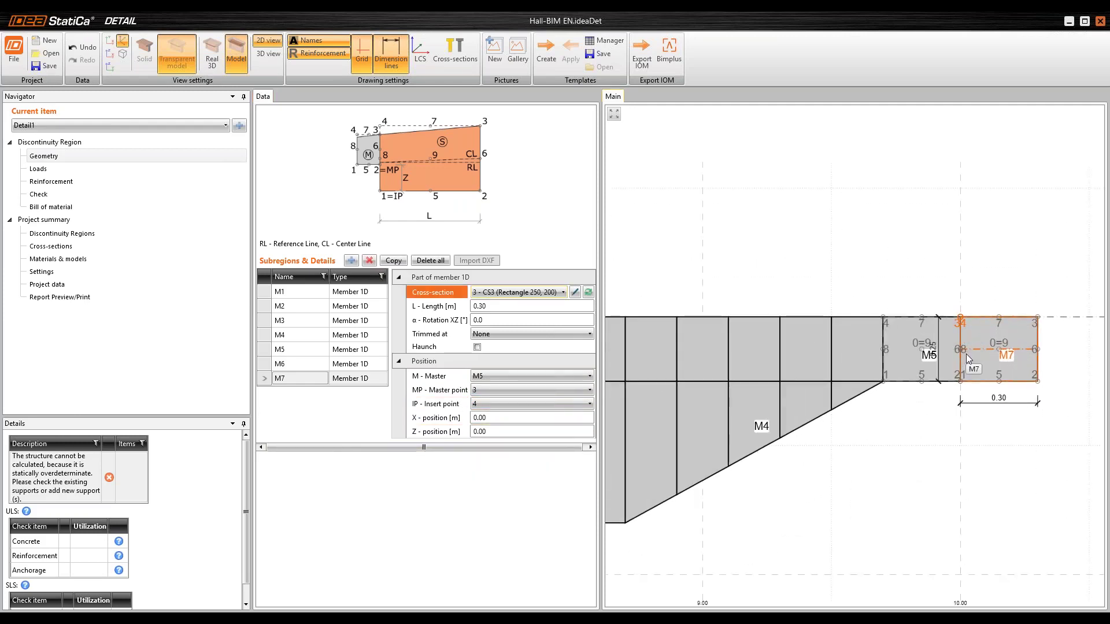
Add a new opening to the beam's subregions and details.
scroll(969, 358, down, 10)
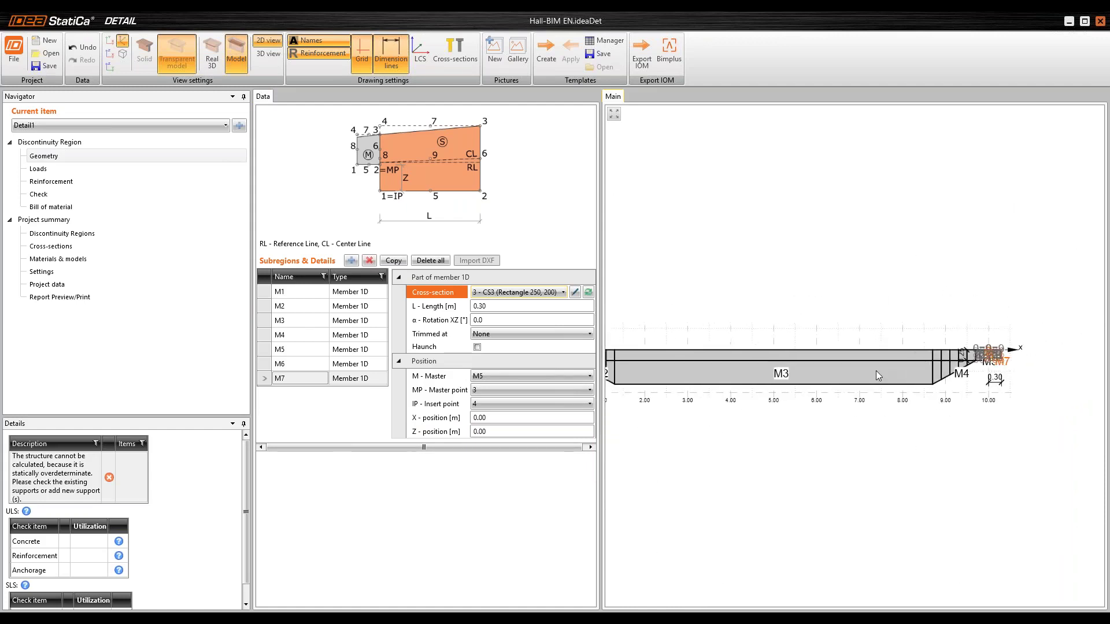
scroll(878, 376, down, 2)
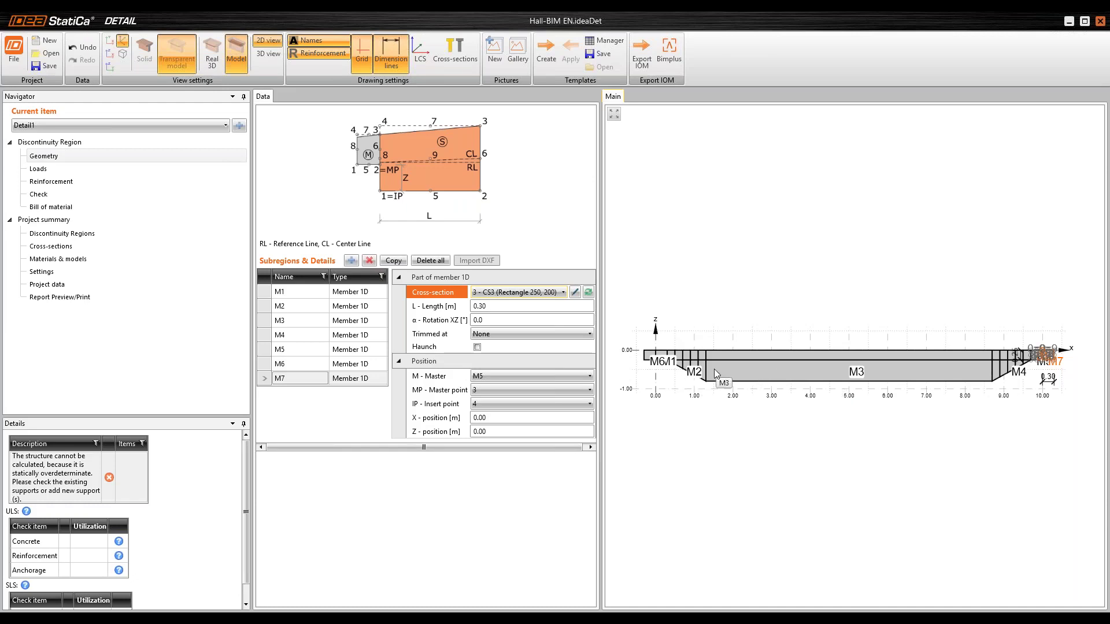
middle_drag(713, 369, 714, 362)
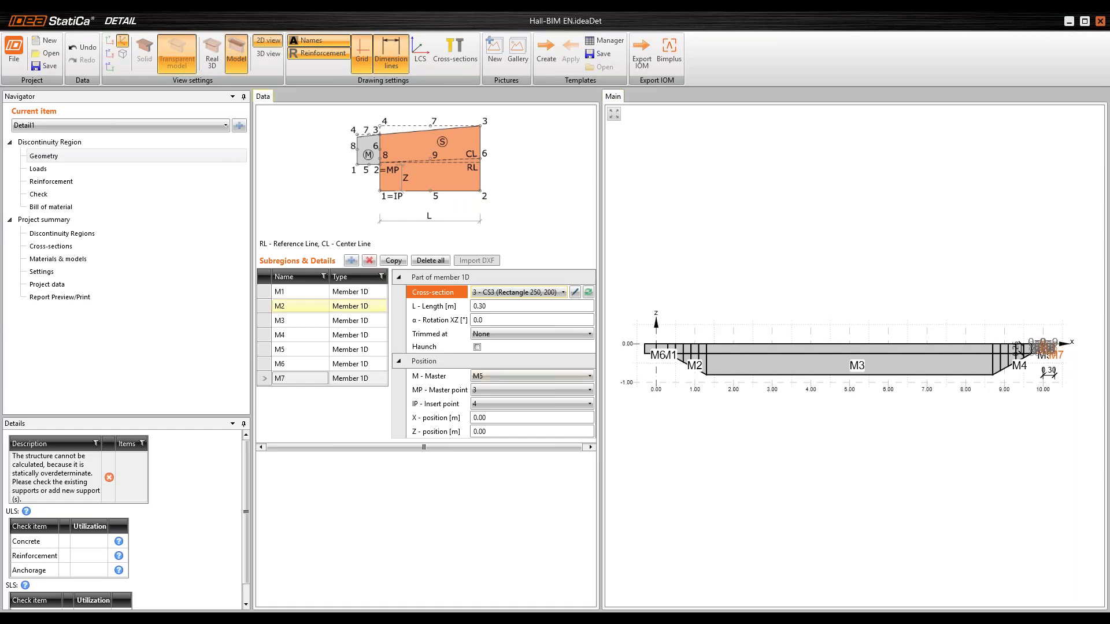
click(351, 260)
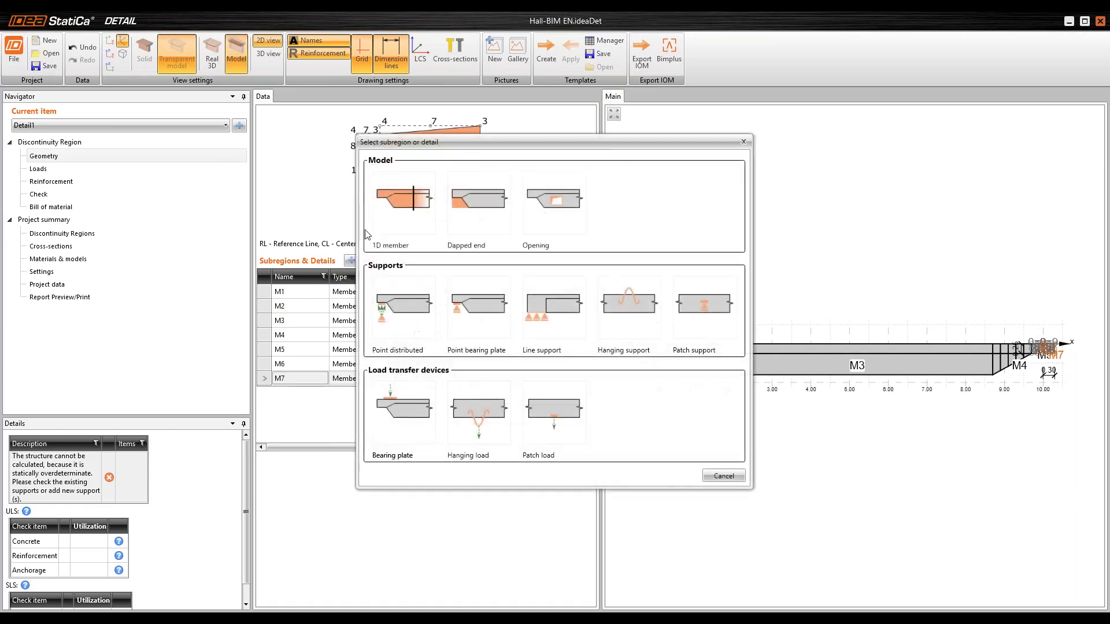
drag(453, 145, 521, 154)
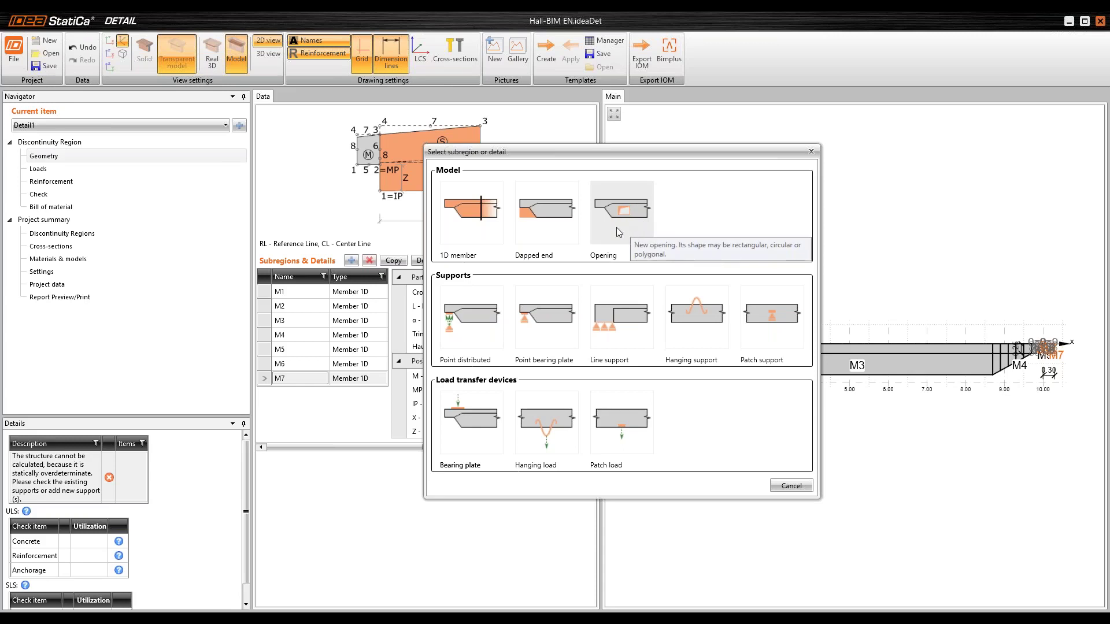
click(630, 224)
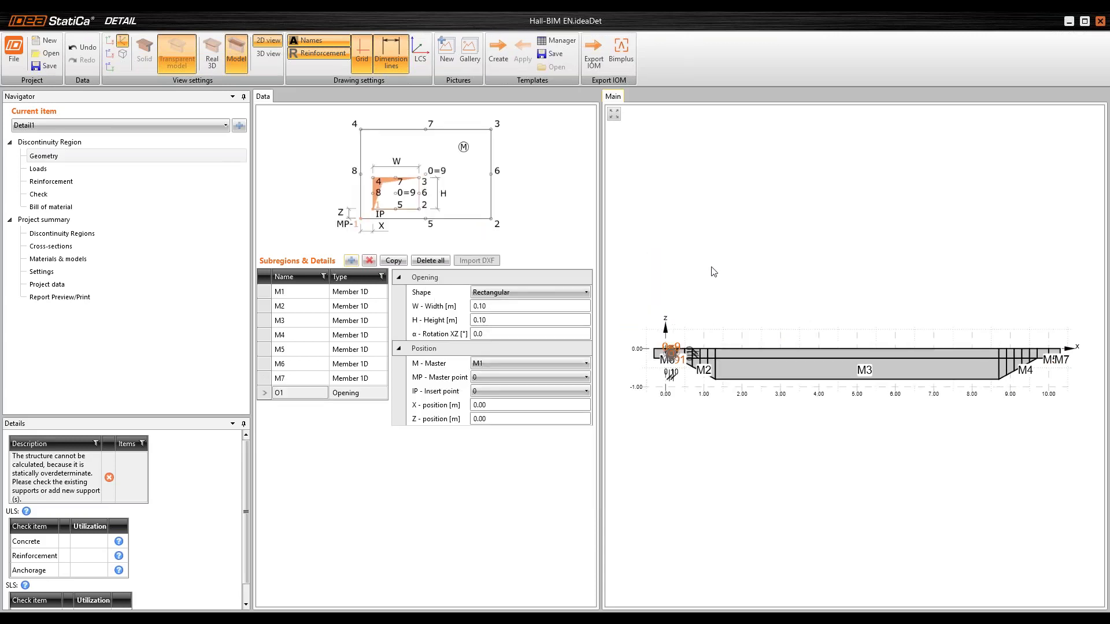
Make the opening circular with a diameter of 0.30 m and set M3 as its master.
click(548, 292)
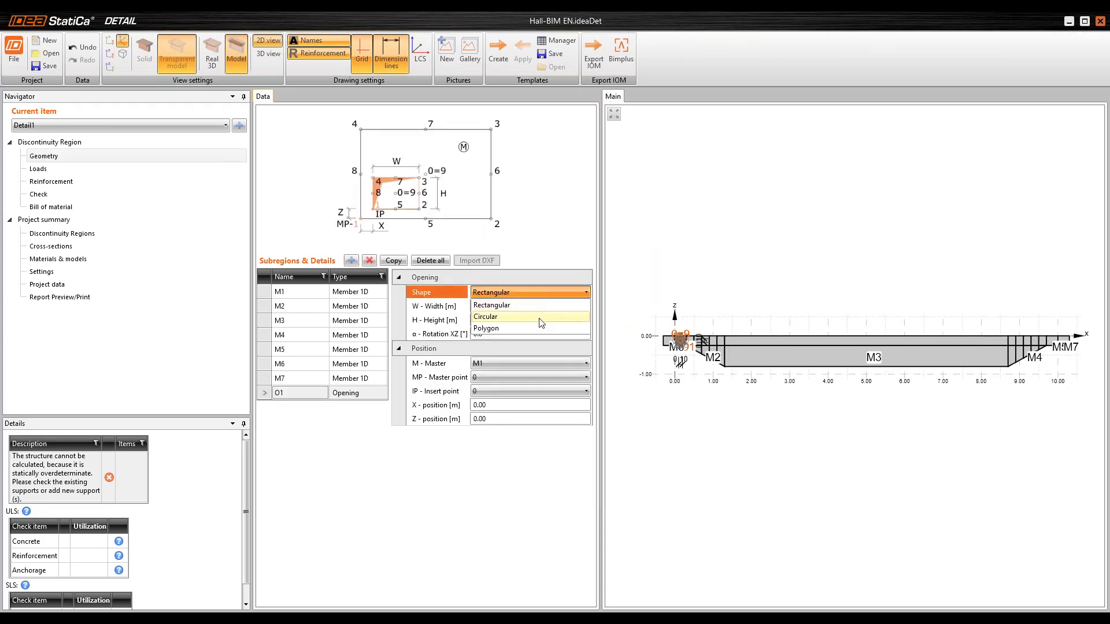
click(540, 318)
click(428, 306)
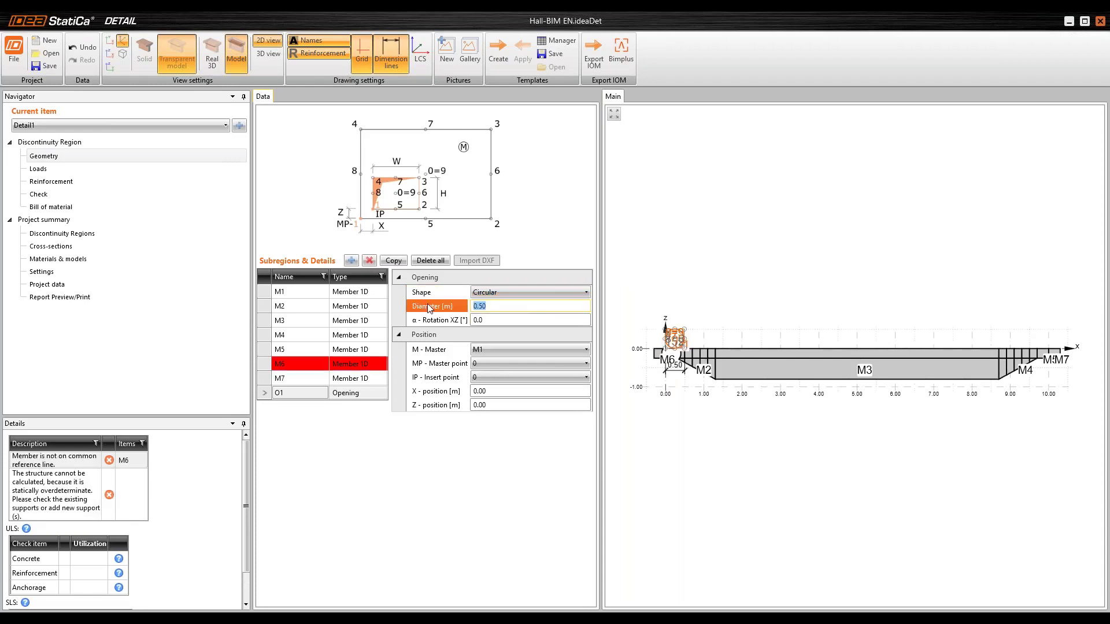
key(Tab)
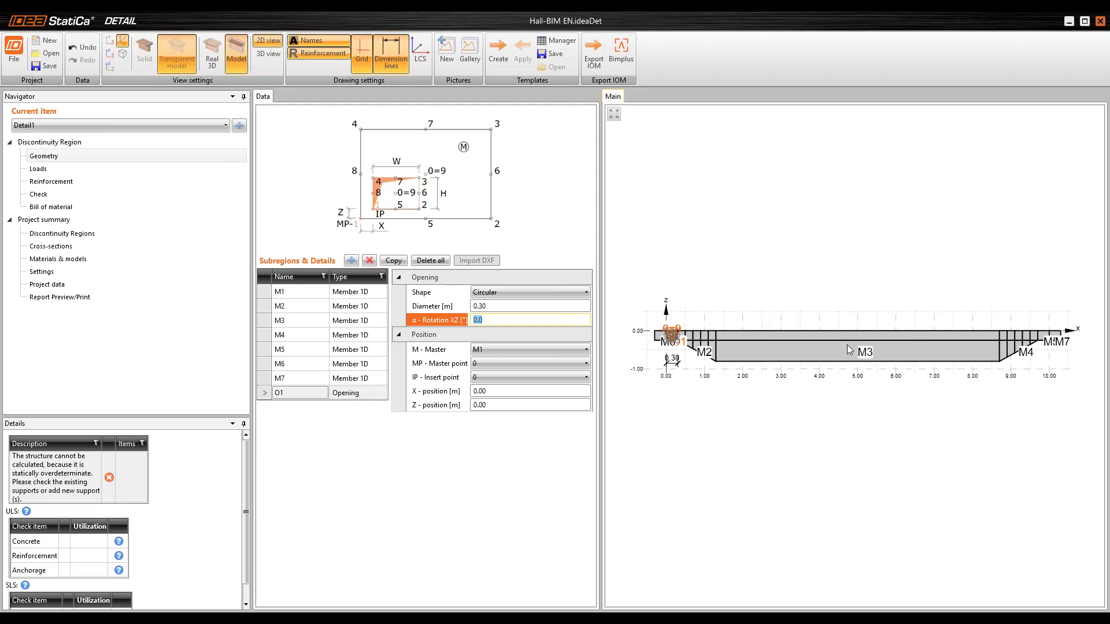
click(527, 350)
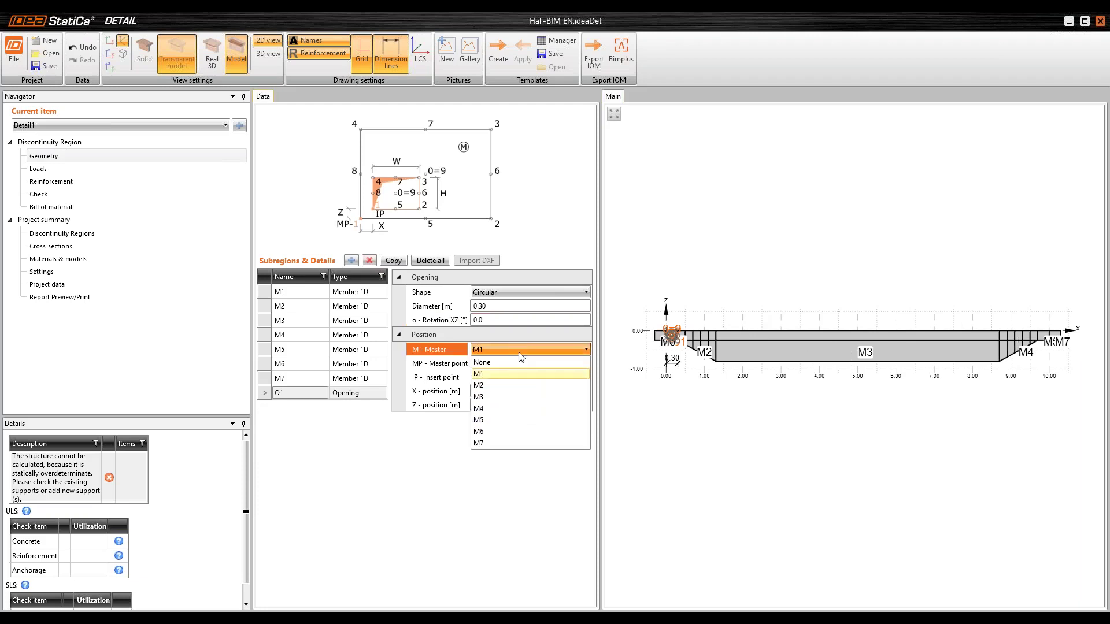
click(519, 397)
scroll(870, 364, up, 5)
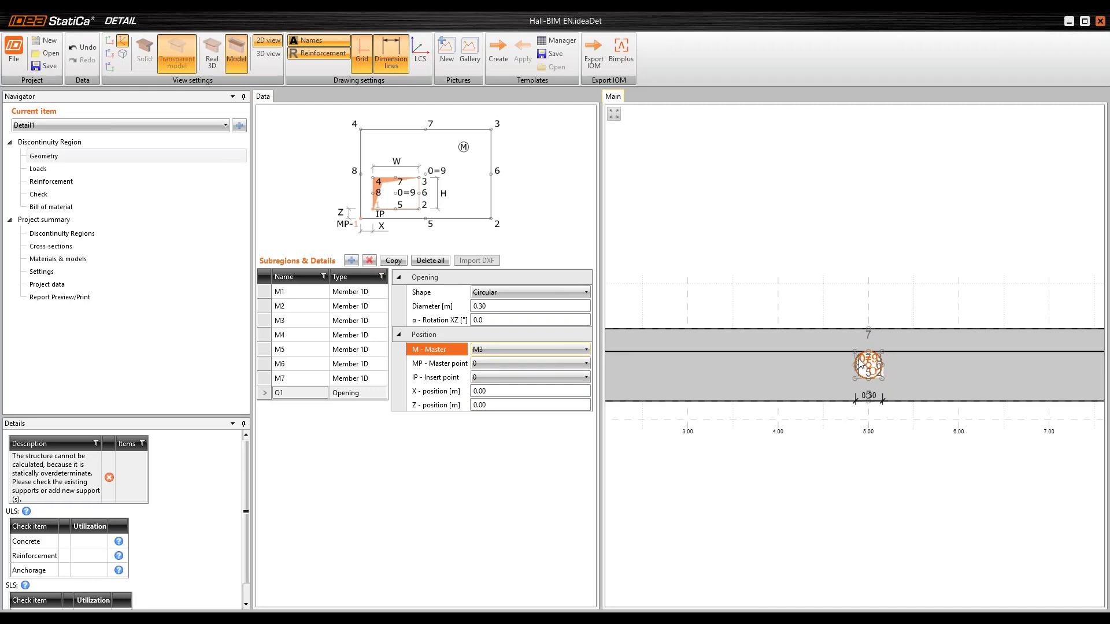
Duplicate the circular opening in M3 and set the copy's master point to 8.
click(393, 260)
scroll(788, 307, down, 3)
middle_drag(788, 307, 824, 307)
scroll(833, 370, up, 1)
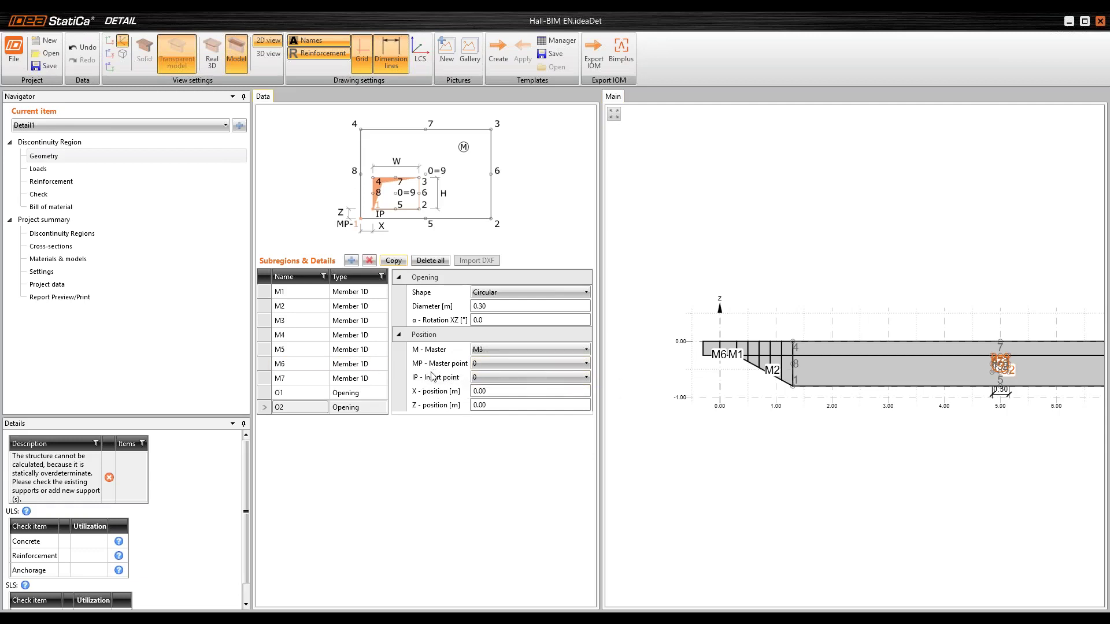
mouse_move(947, 315)
middle_down()
mouse_move(800, 317)
mouse_move(881, 320)
mouse_move(831, 319)
middle_up()
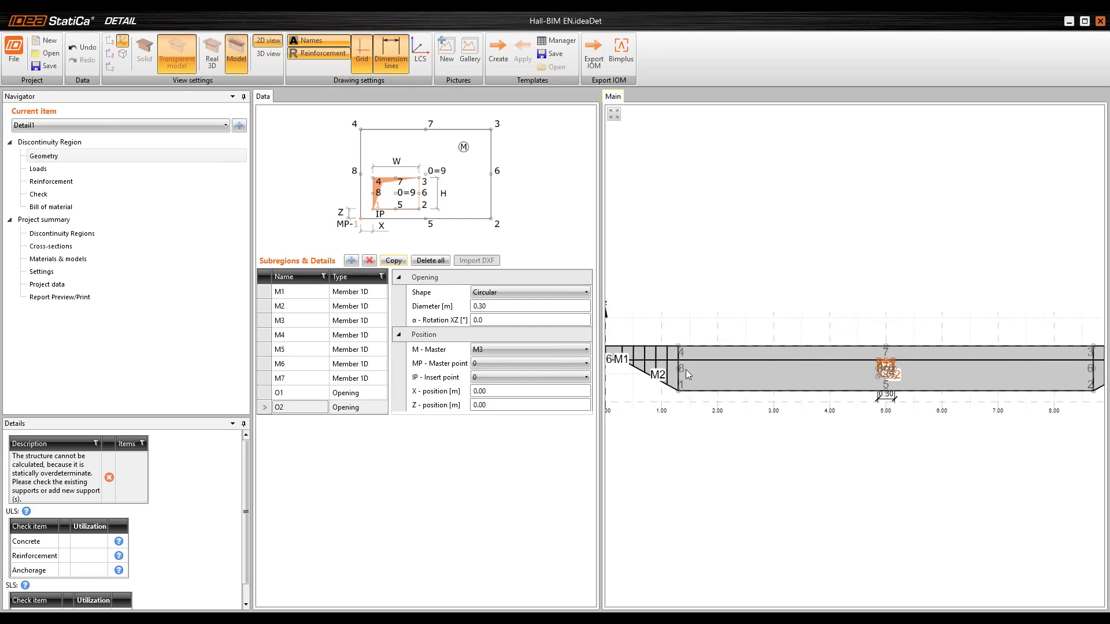
middle_drag(684, 370, 718, 373)
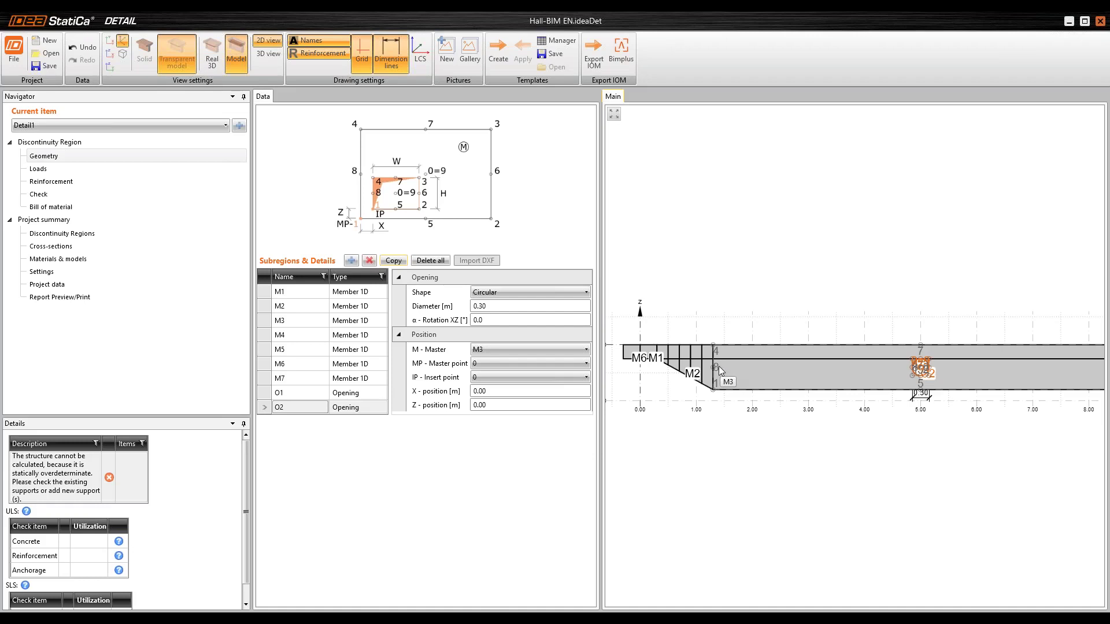
scroll(716, 367, up, 2)
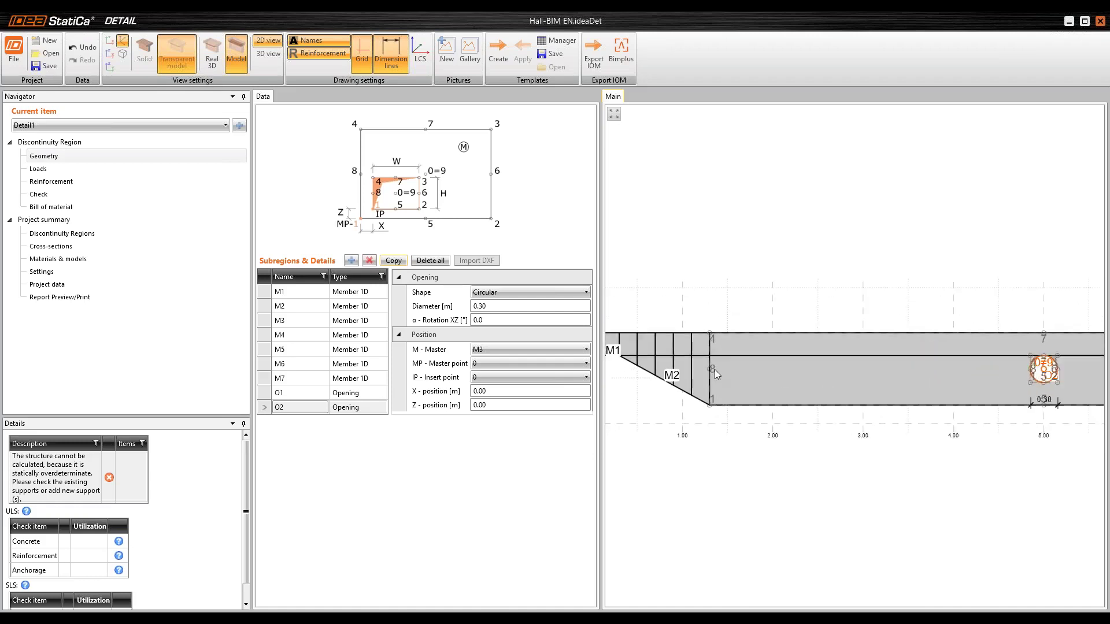
scroll(715, 373, up, 1)
click(585, 363)
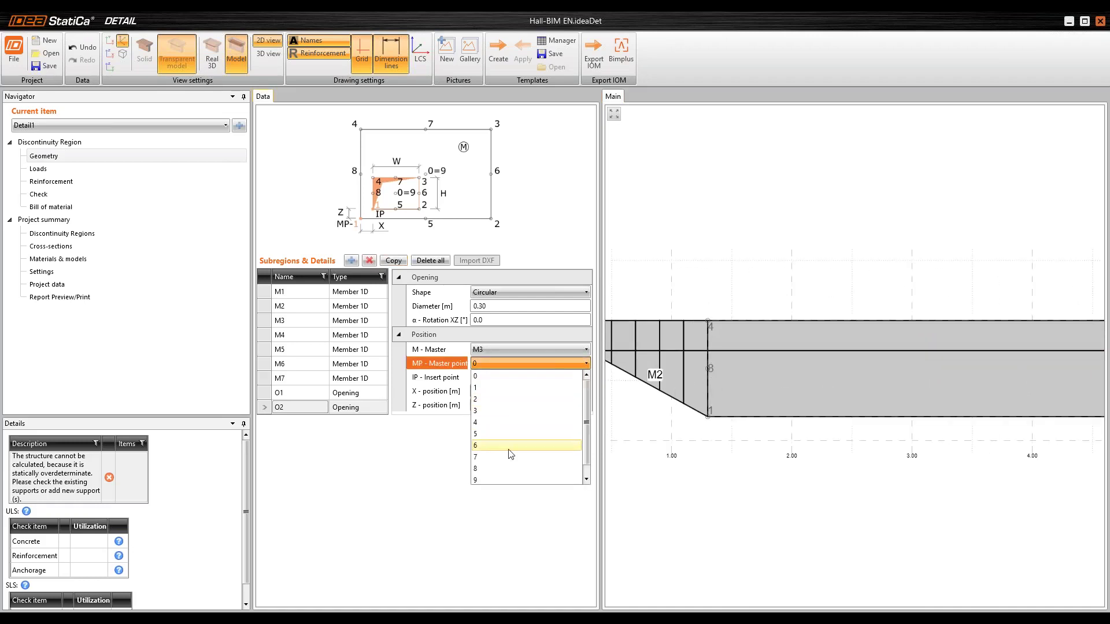
key(Return)
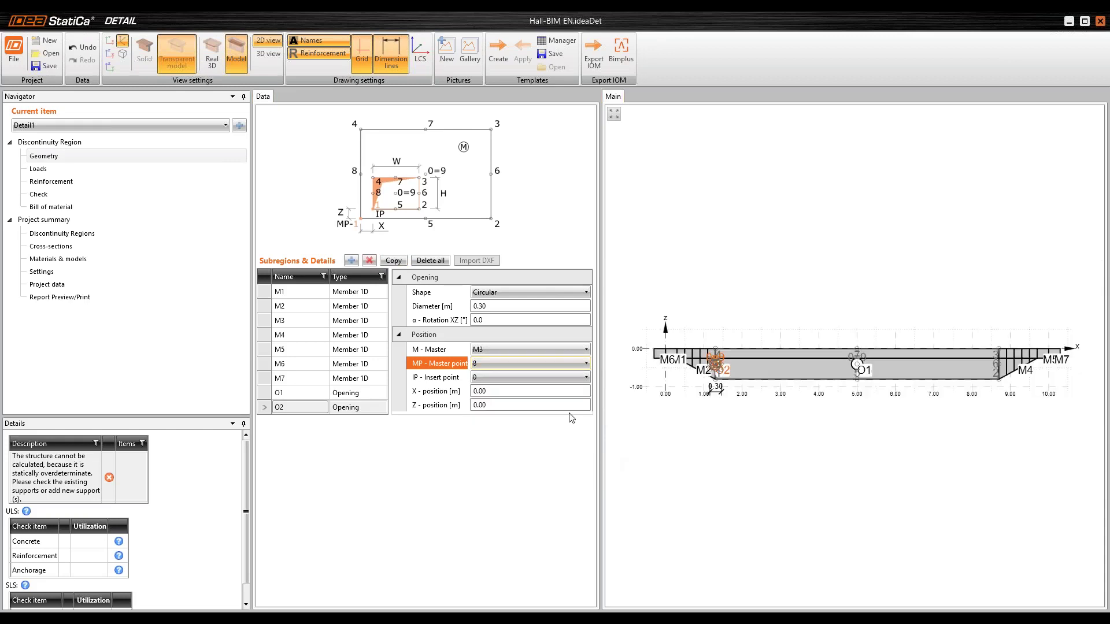
Set the X-position of opening O2 to 0.4 m from its master point.
click(456, 392)
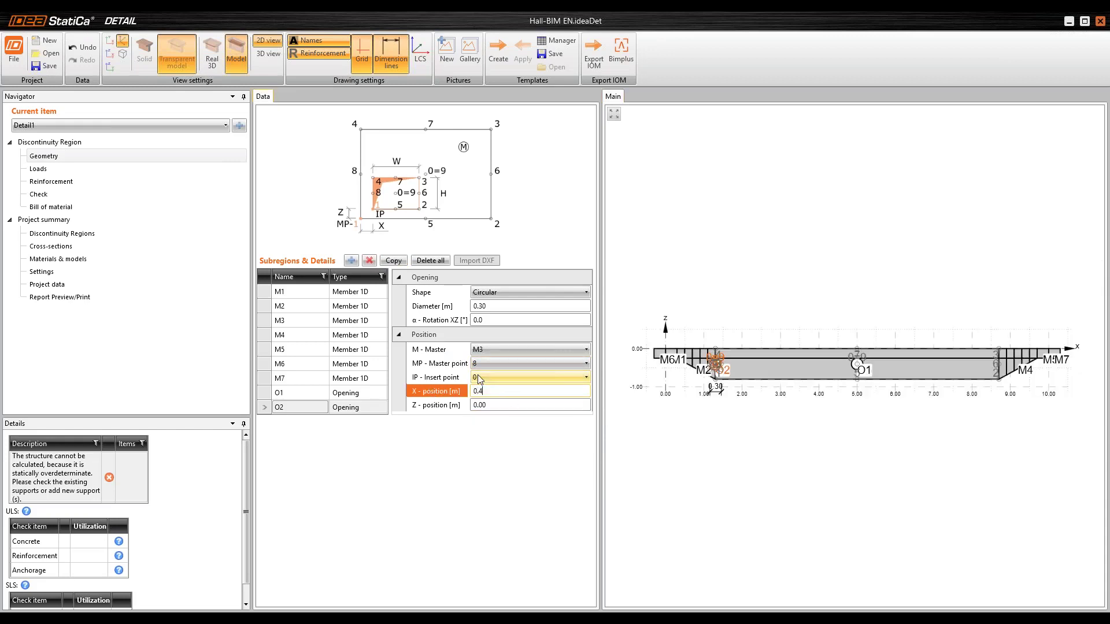
key(Tab)
scroll(755, 363, up, 3)
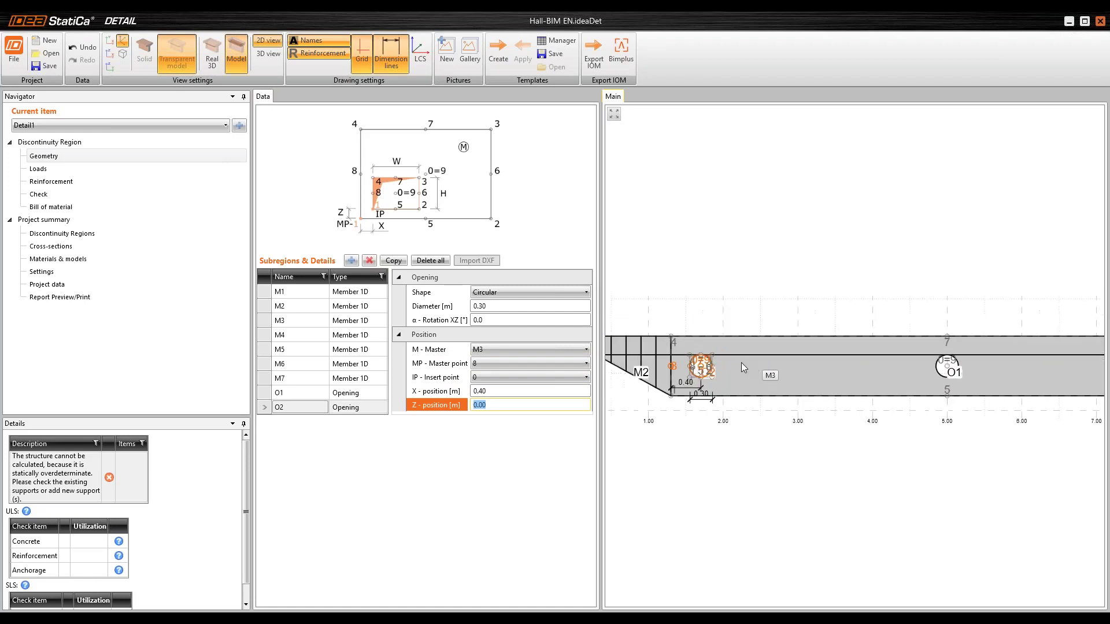
scroll(681, 362, up, 3)
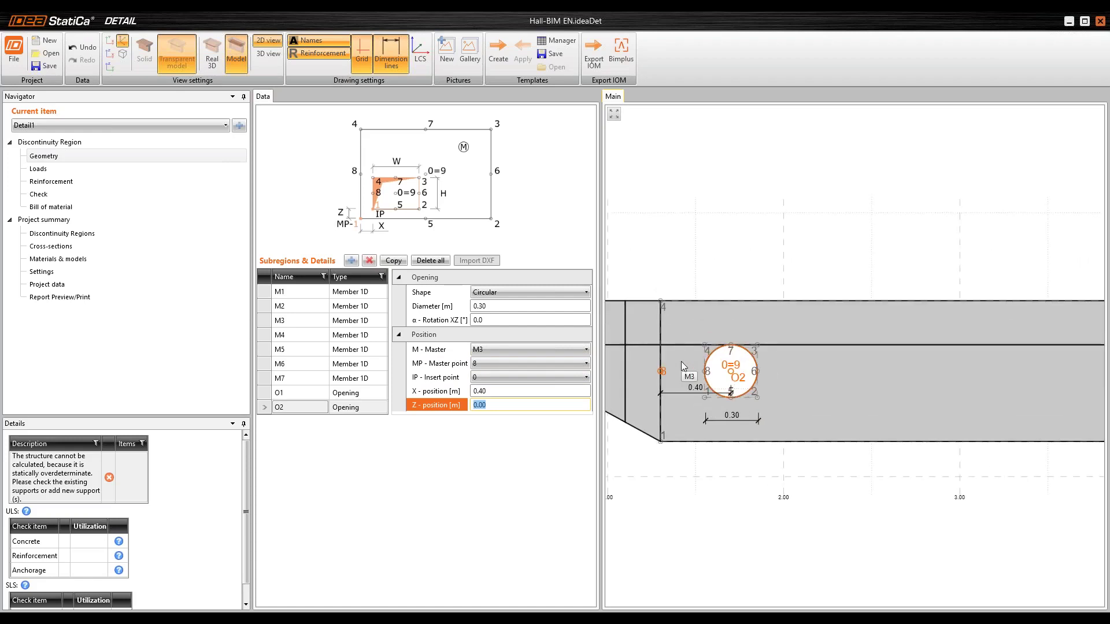
Duplicate opening O2 and place the copy from master point 6 of M3 with an X-position of -0.4 m.
scroll(681, 361, down, 3)
middle_drag(1098, 360, 836, 353)
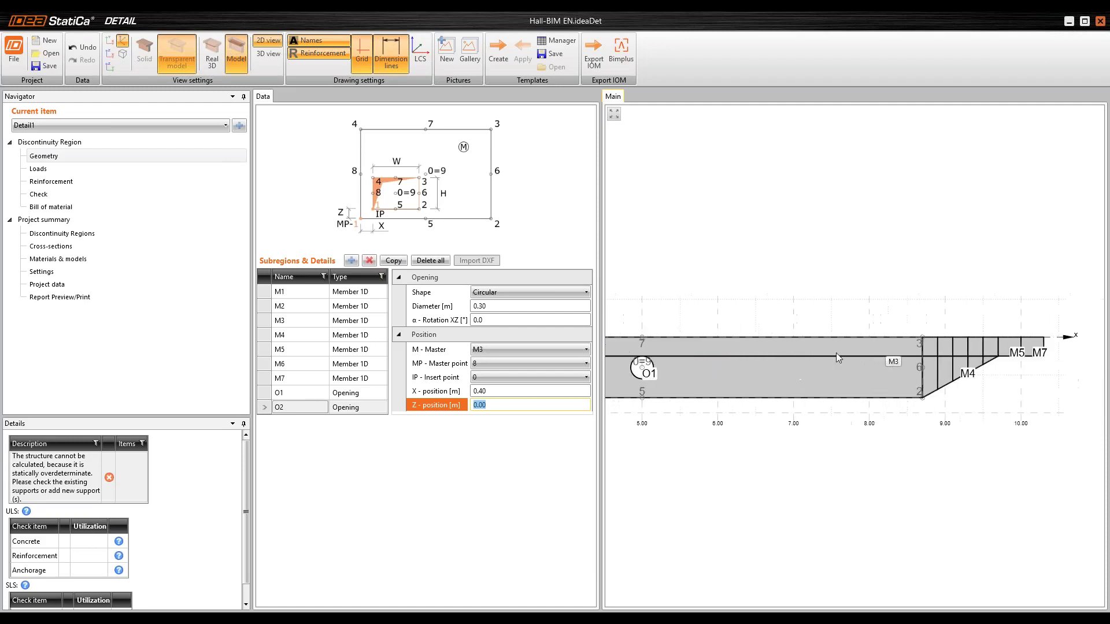
middle_drag(770, 372, 841, 365)
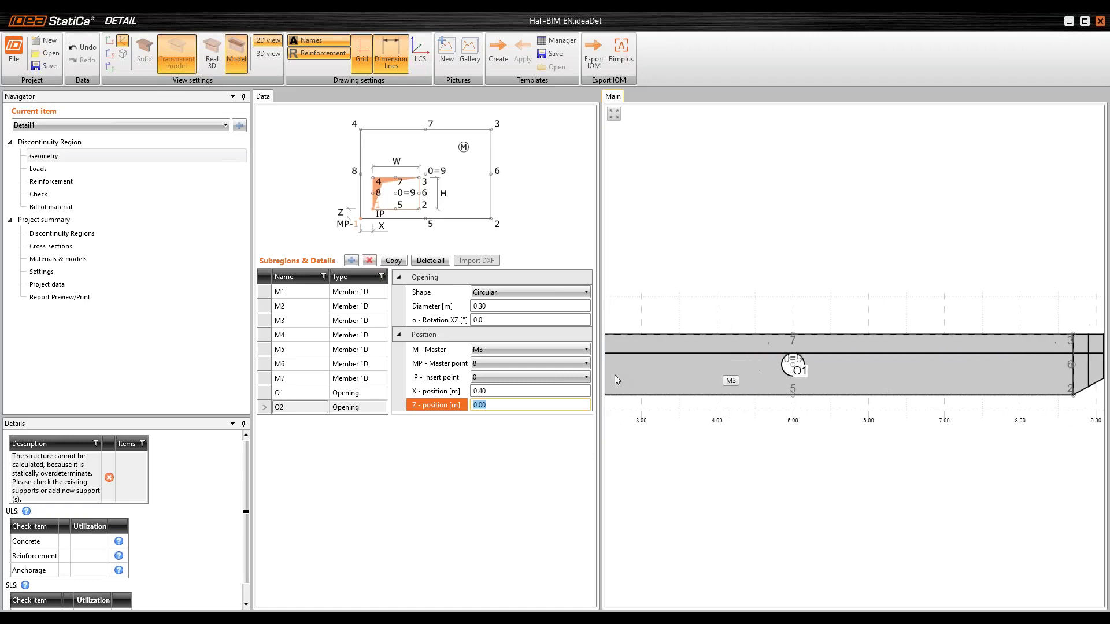
click(393, 260)
click(507, 363)
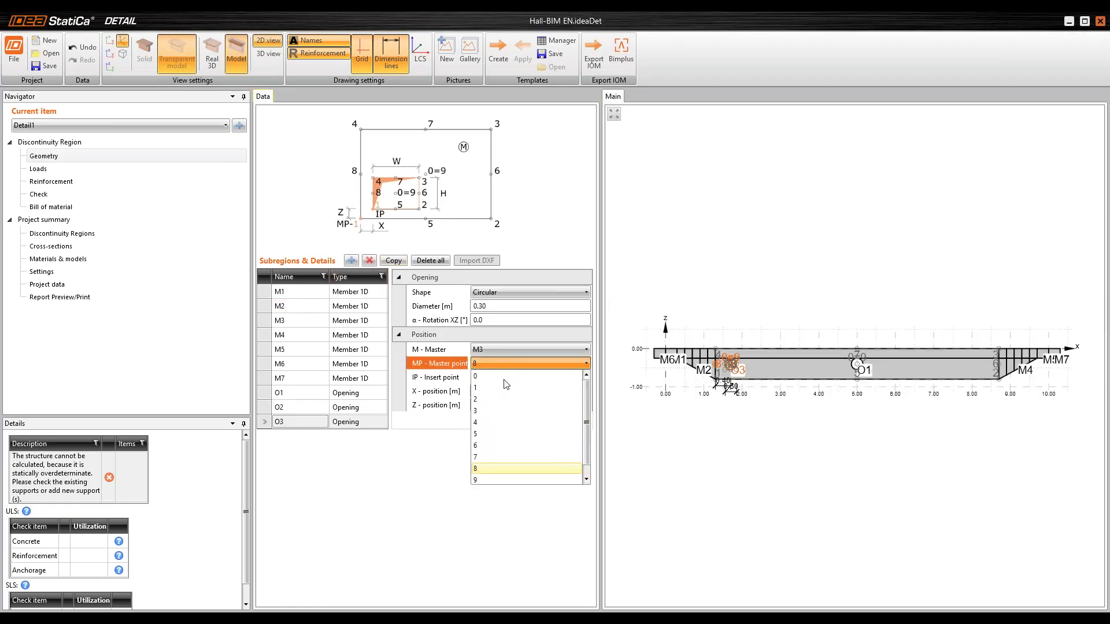
click(498, 445)
click(438, 391)
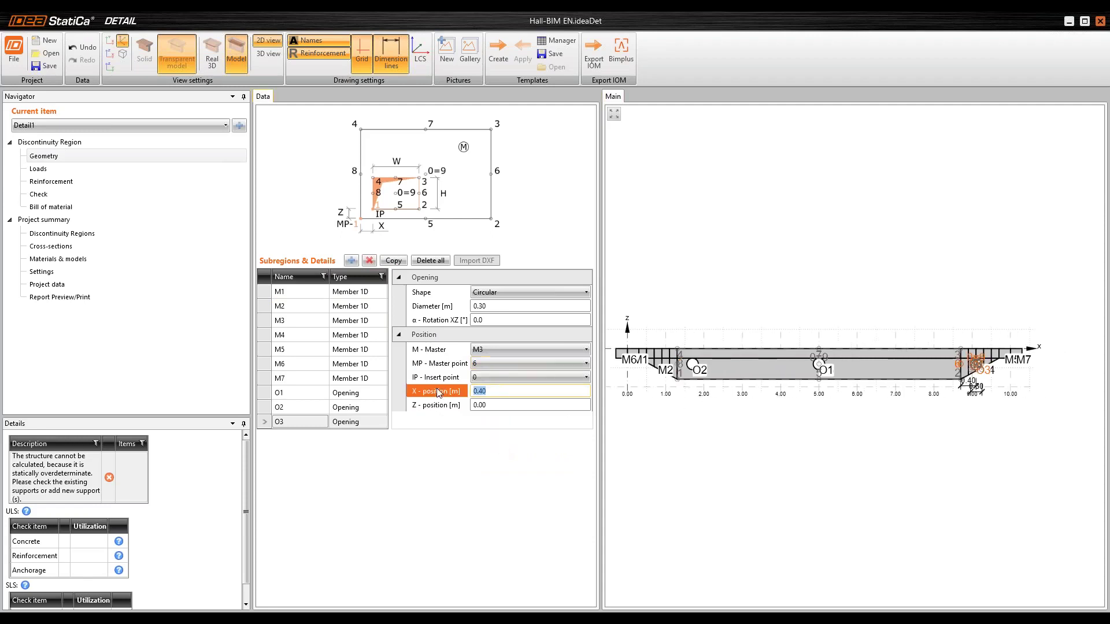
text(-0.4)
key(Tab)
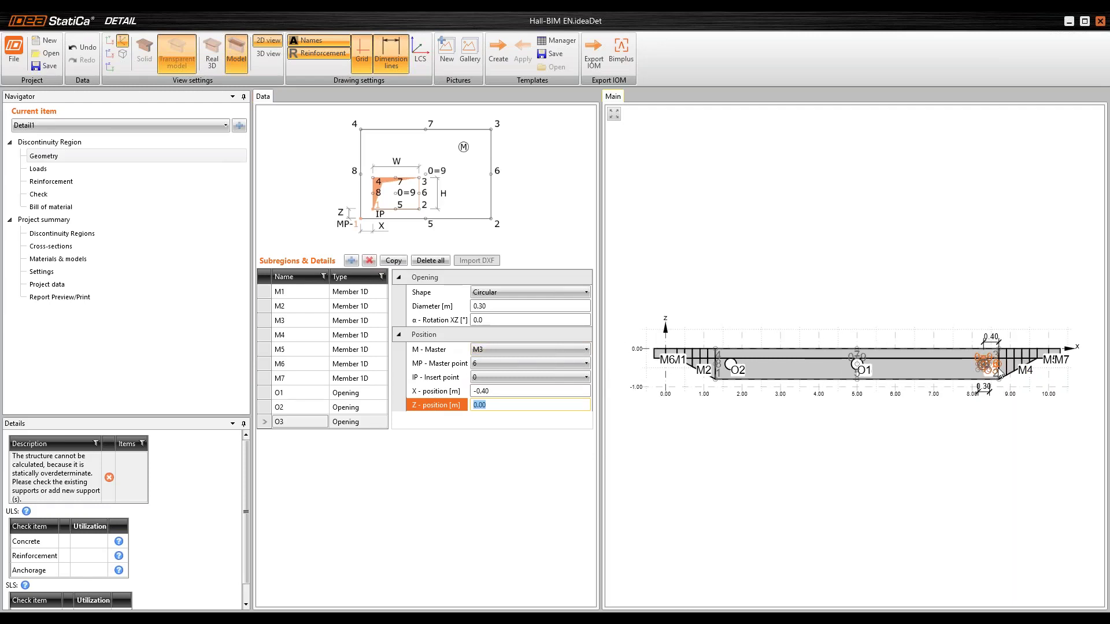
Examine the three circular openings and both end regions along the whole beam.
scroll(1001, 373, up, 3)
scroll(1001, 372, down, 5)
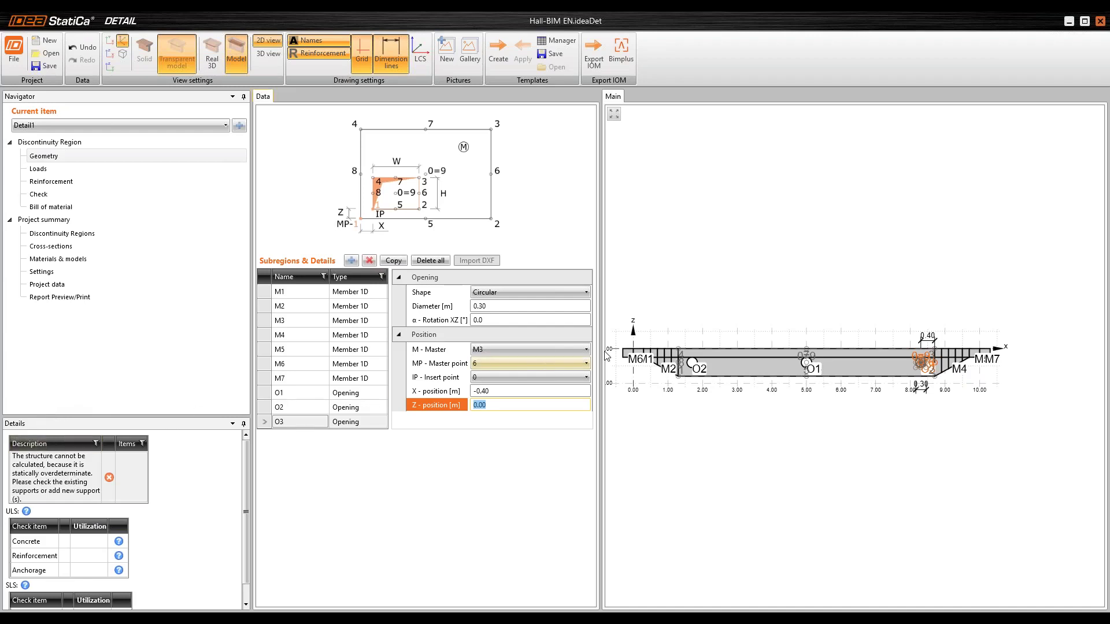
scroll(718, 363, up, 3)
scroll(718, 363, up, 3)
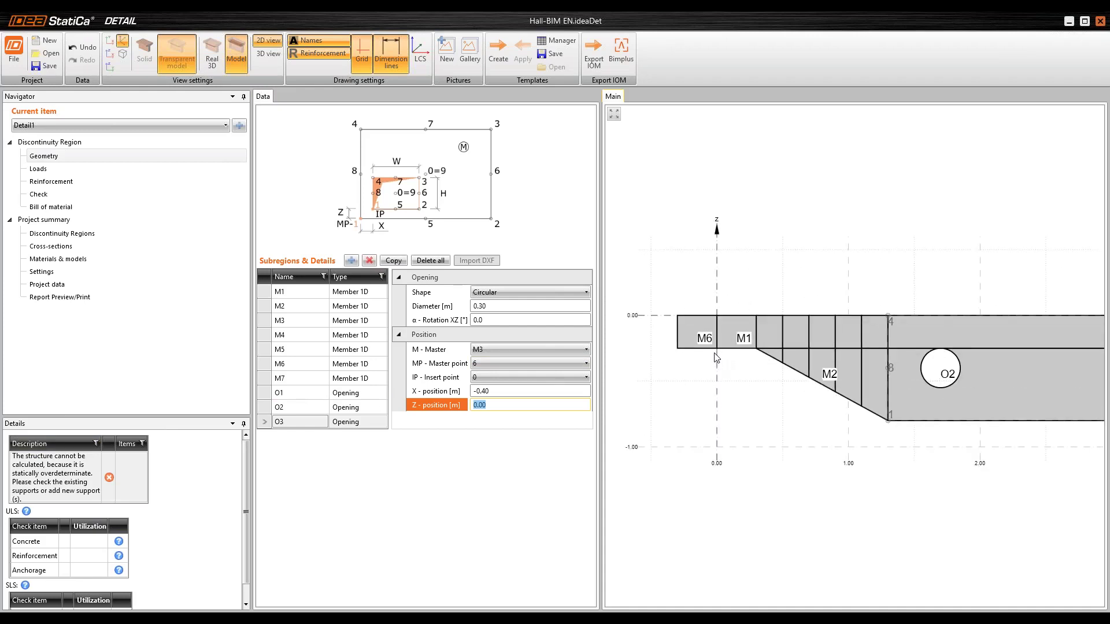
scroll(842, 355, right, 10)
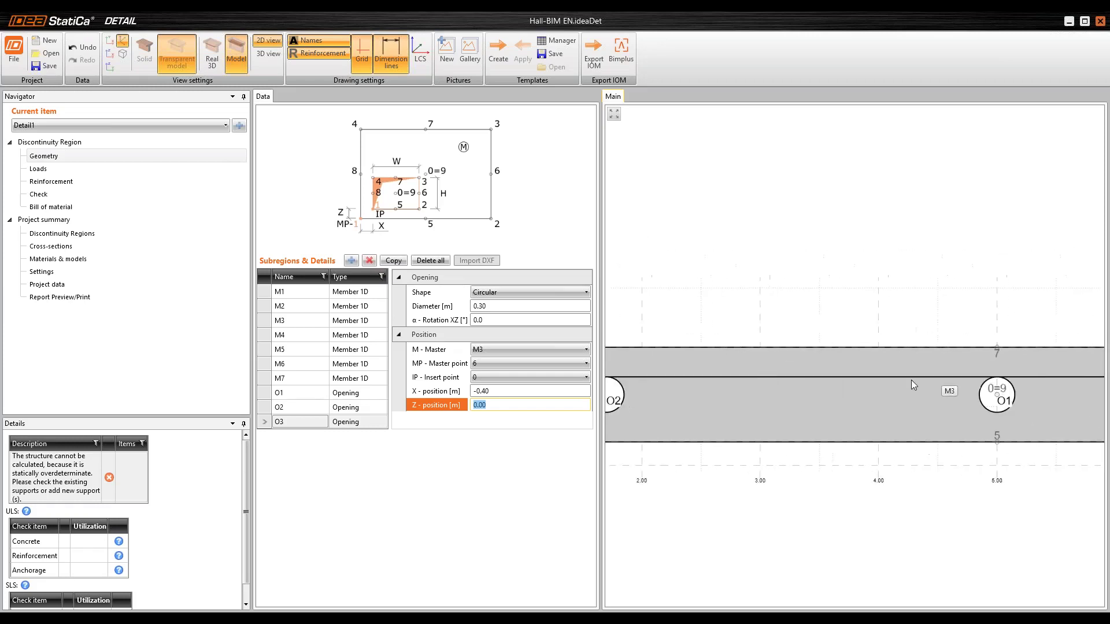
scroll(864, 381, right, 5)
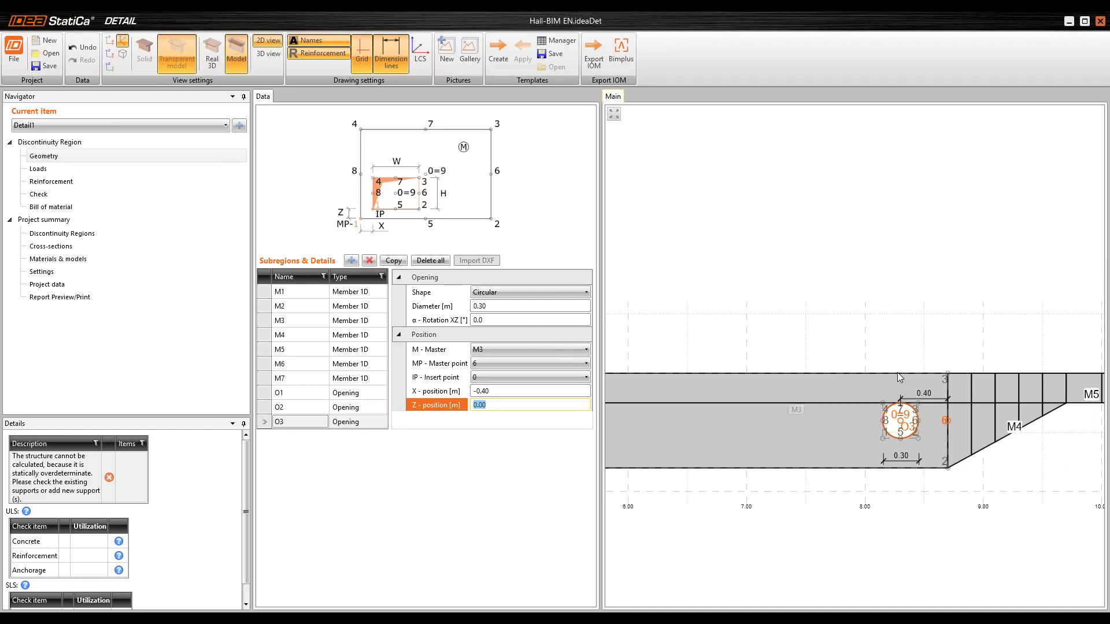
scroll(856, 372, down, 3)
middle_drag(750, 368, 935, 365)
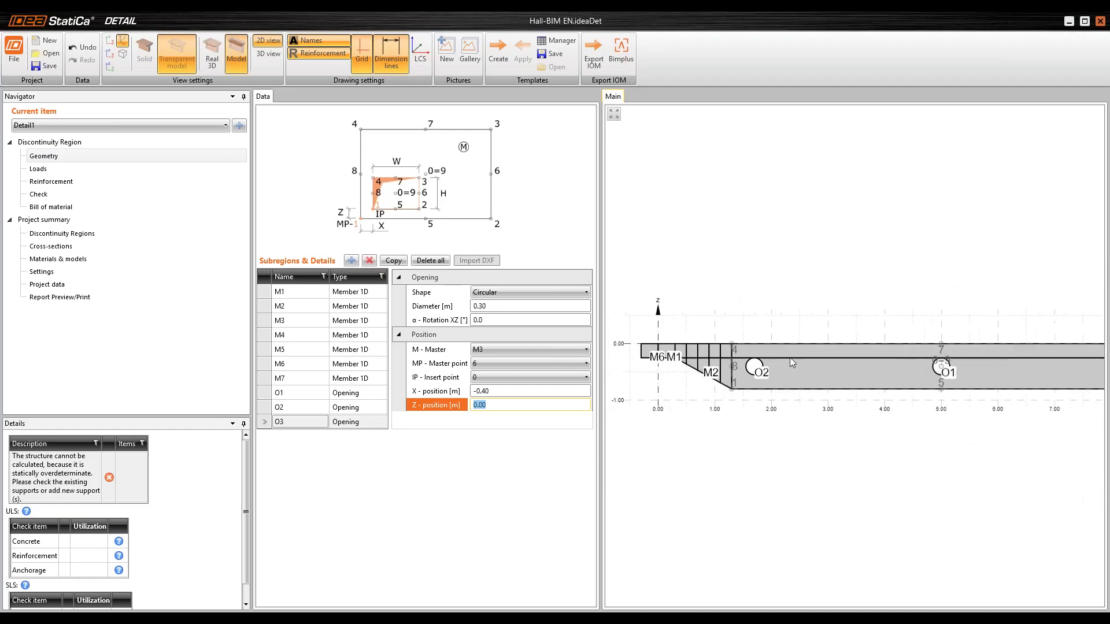
Open the selection of new subregions, supports and load transfer devices for the beam.
click(351, 261)
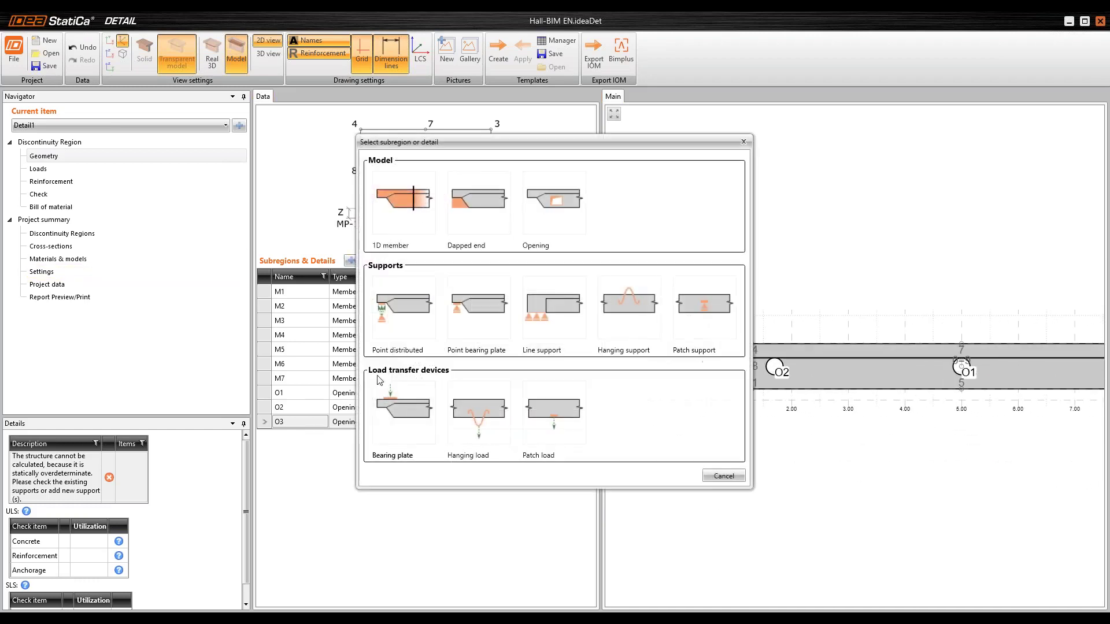
Add a bearing plate load transfer device with a width of 0.40 m.
click(404, 406)
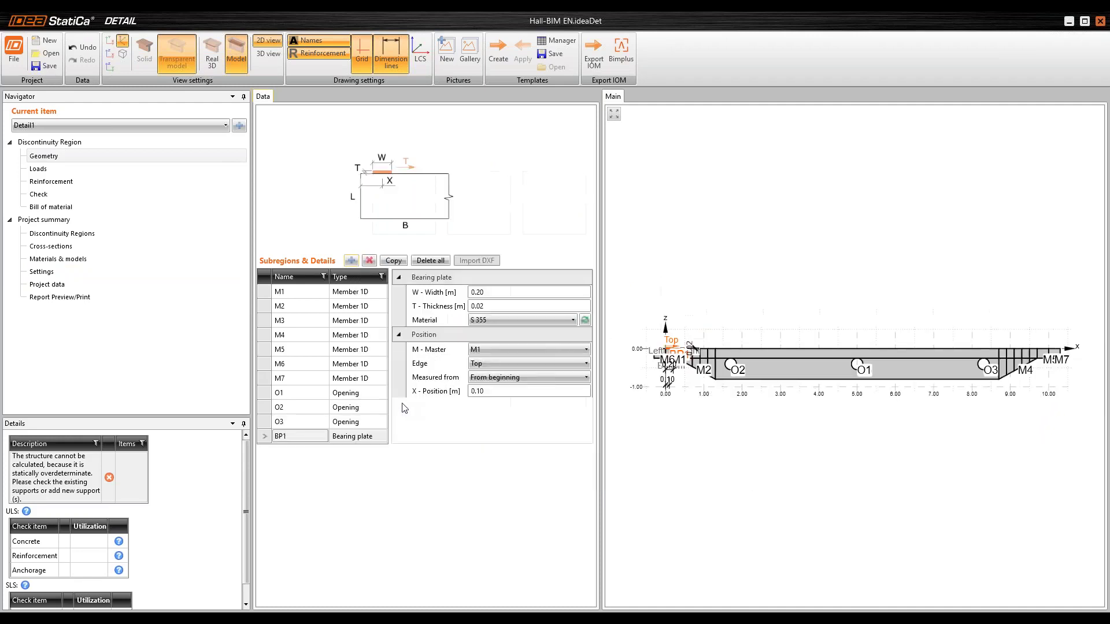
scroll(724, 351, up, 1)
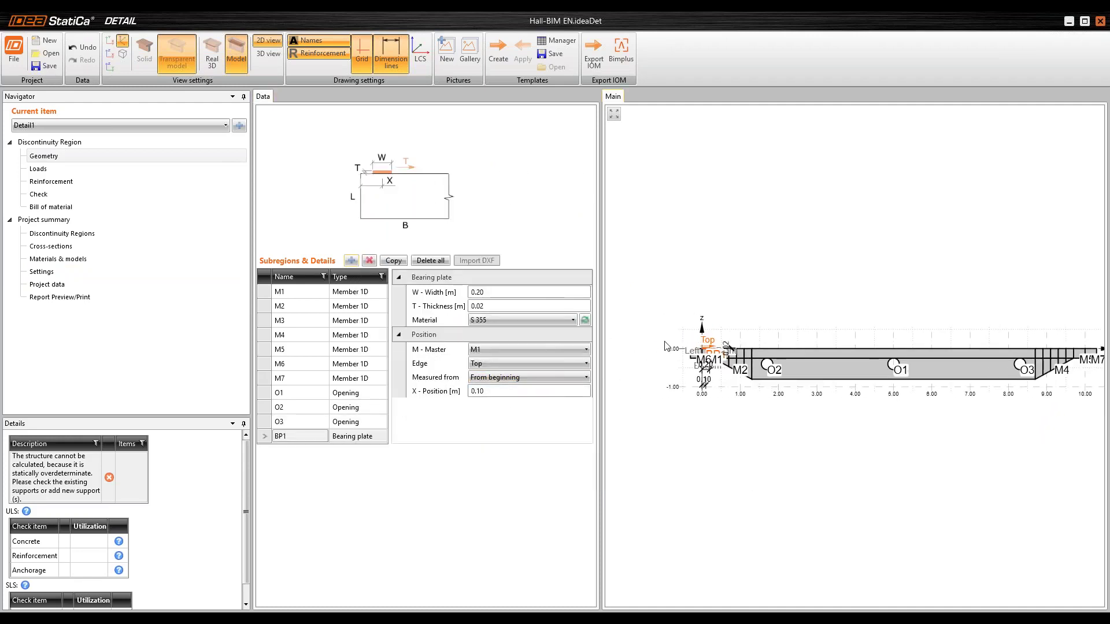
click(422, 296)
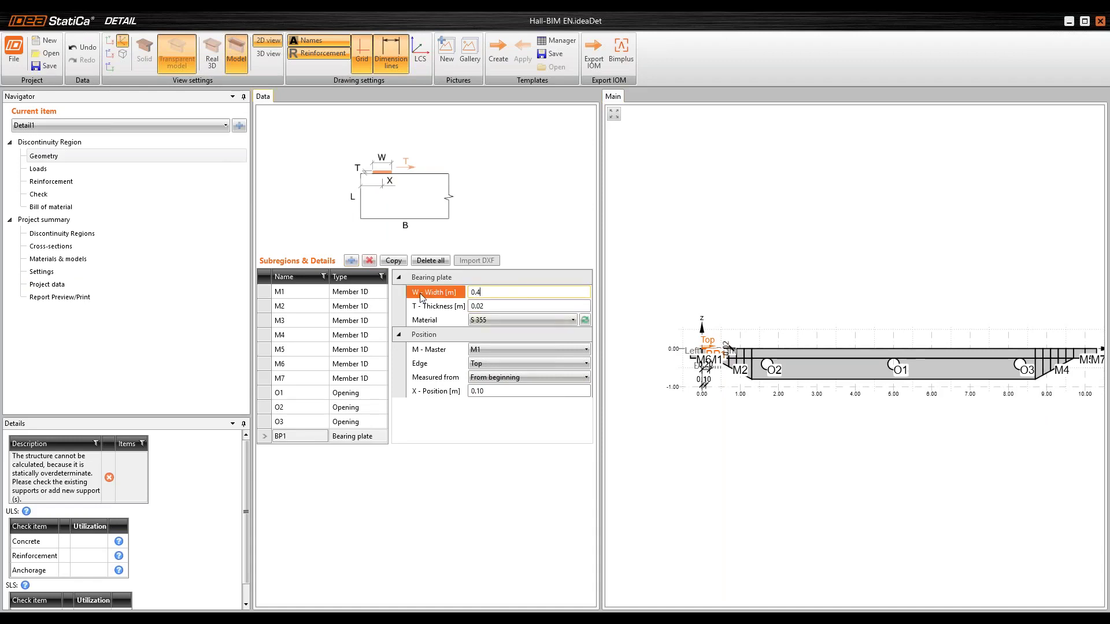
key(Tab)
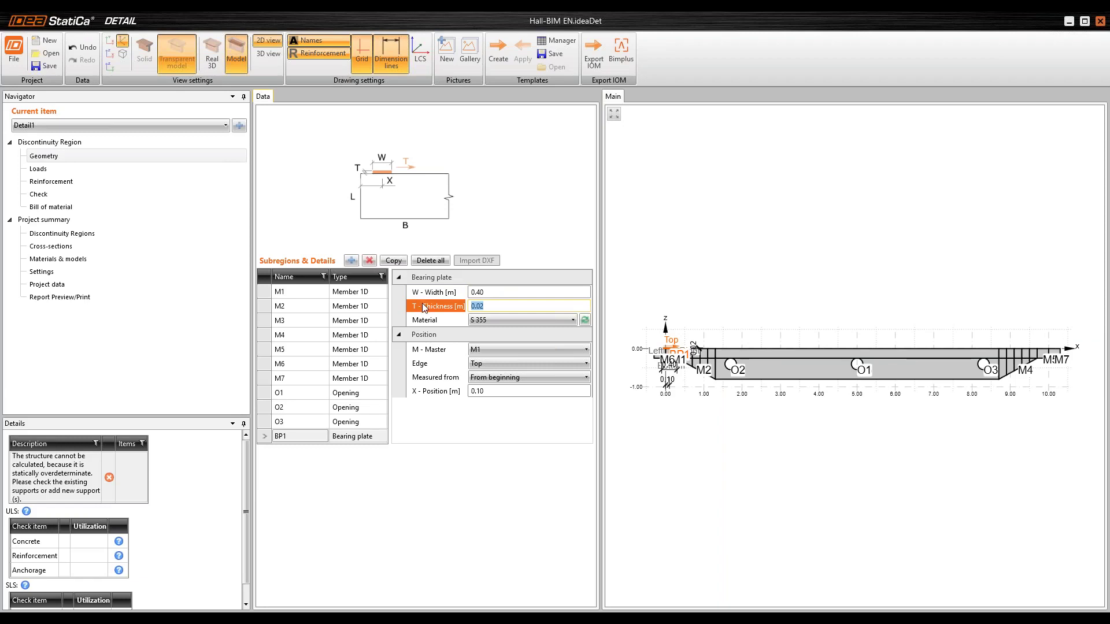
Place the bearing plate on the bottom edge of member M1 at an X position of 0 m.
click(482, 363)
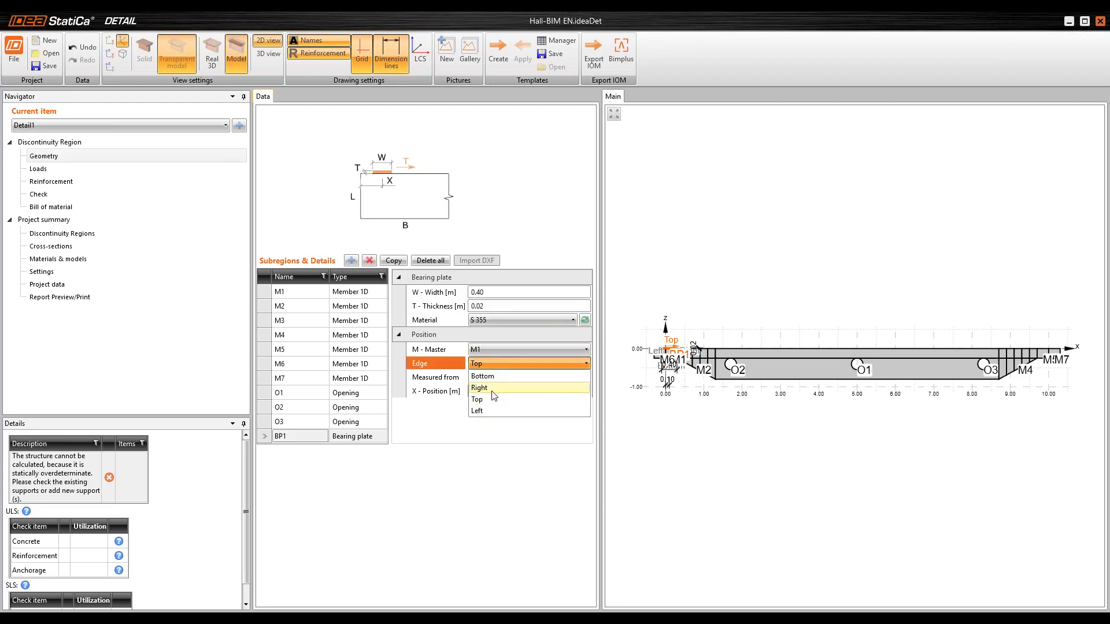
click(491, 377)
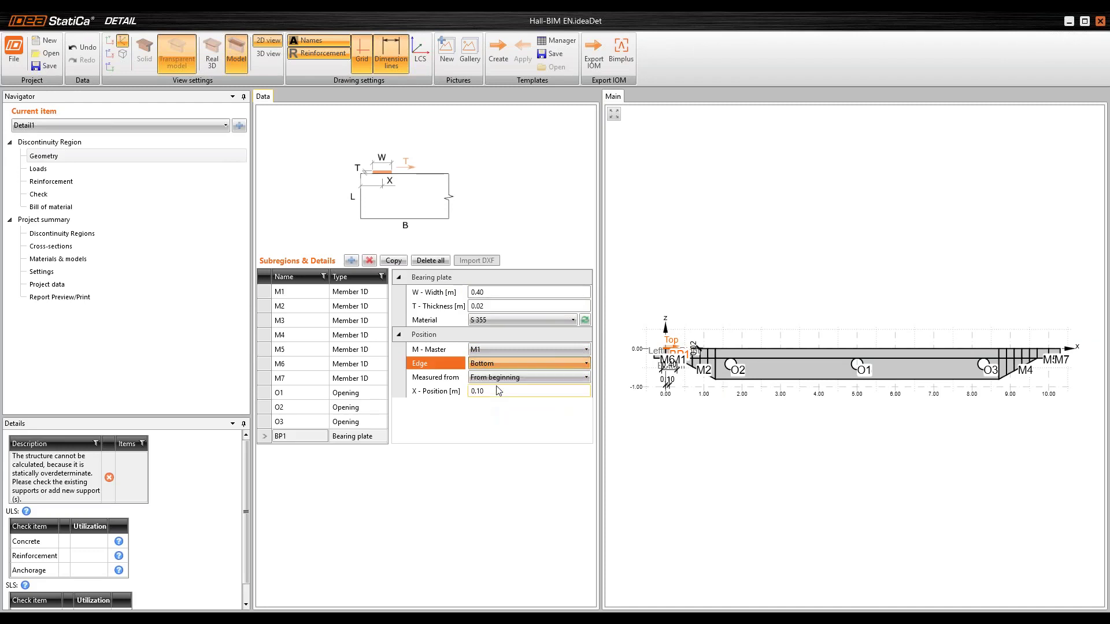
click(434, 393)
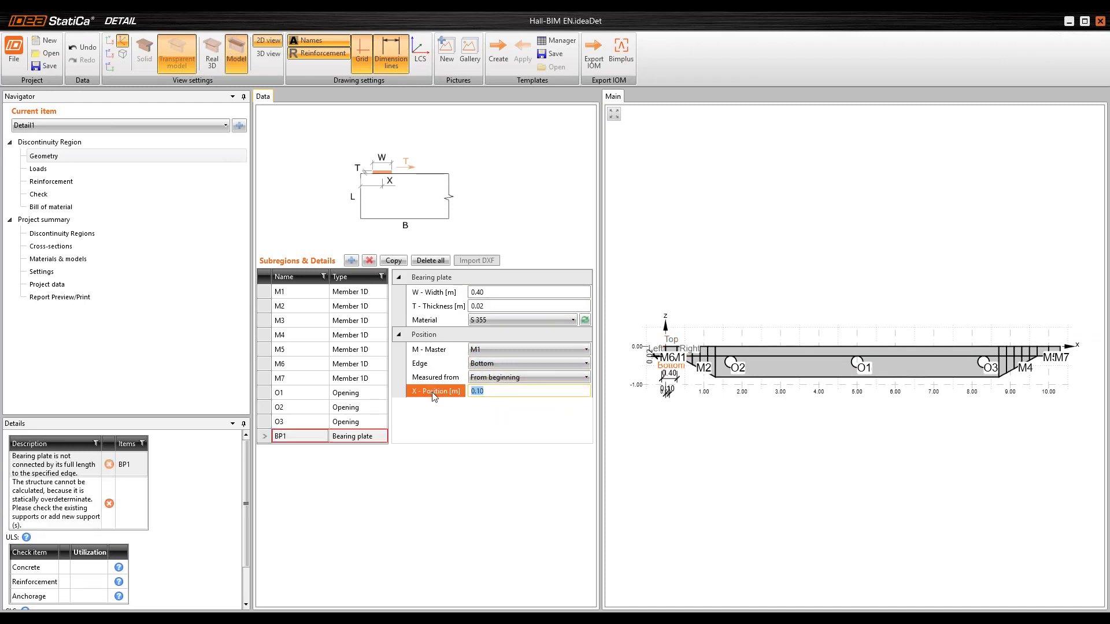
text(0)
key(Return)
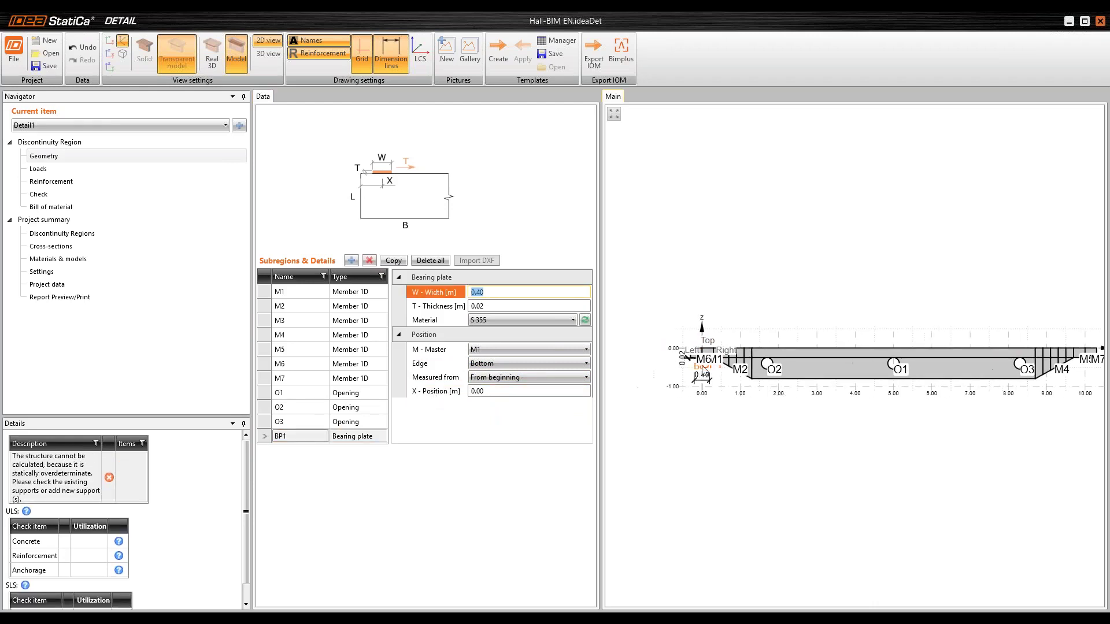
scroll(702, 373, up, 5)
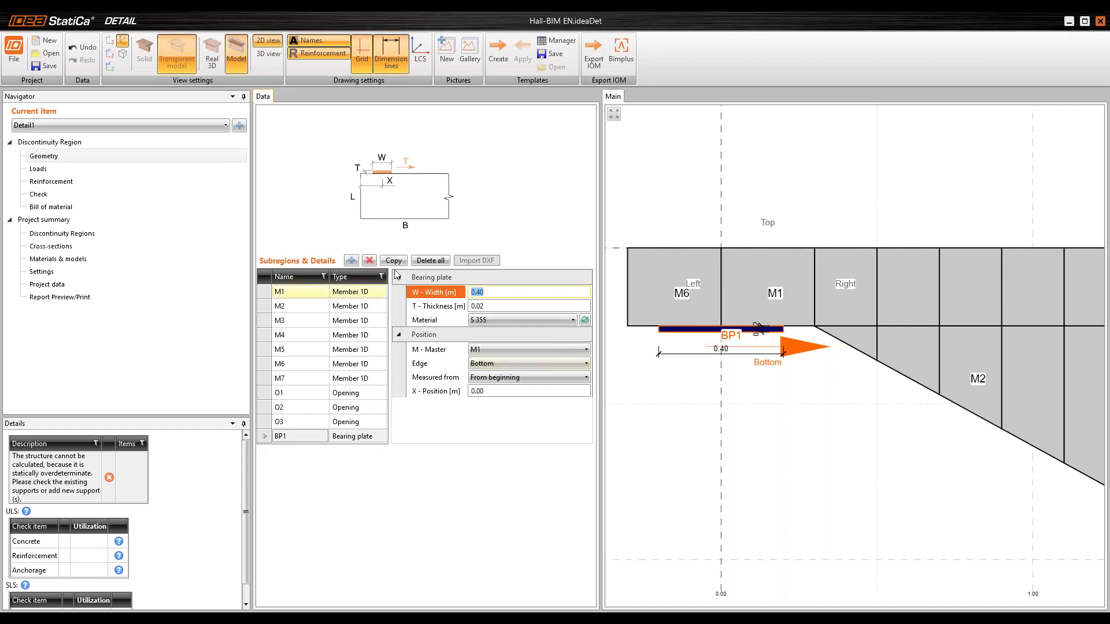
scroll(717, 381, down, 3)
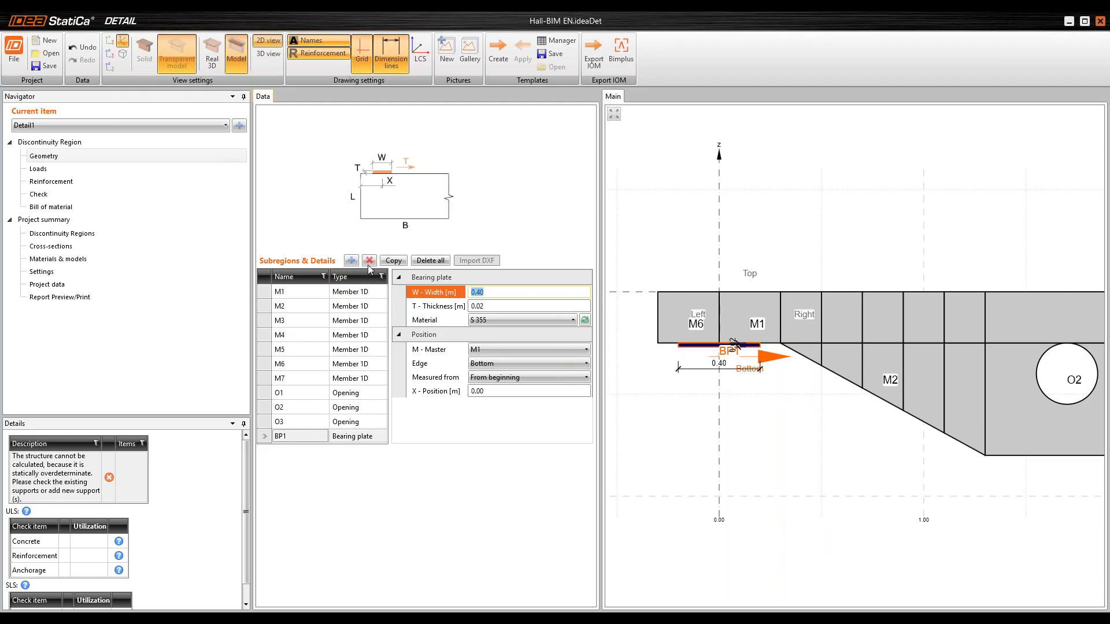
Copy the bearing plate onto master member M5, with its position measured from the end.
click(405, 261)
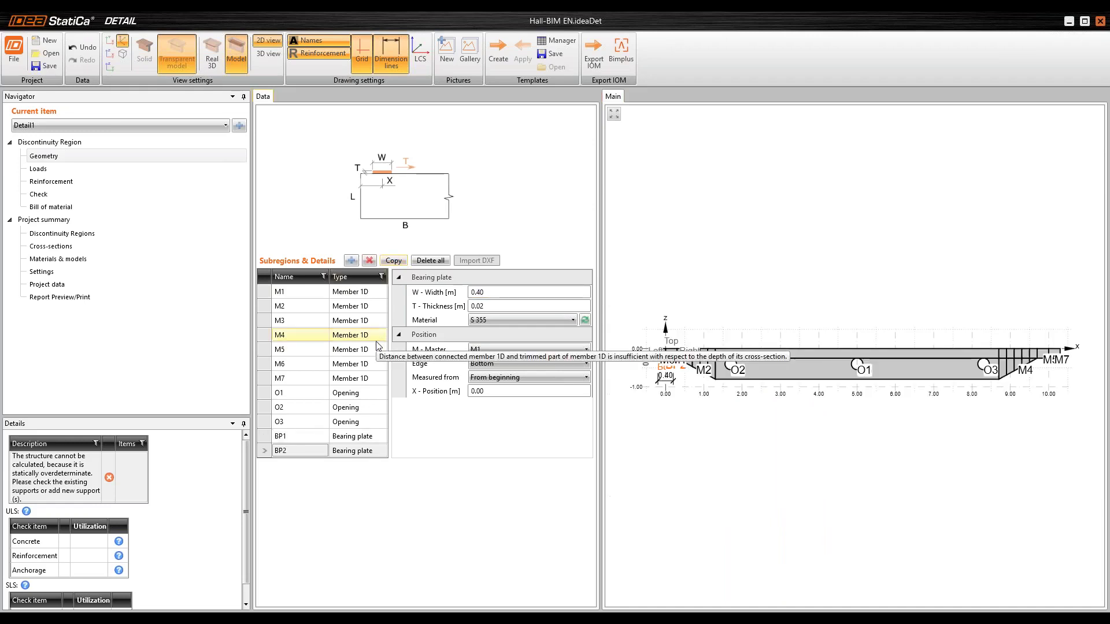
click(522, 349)
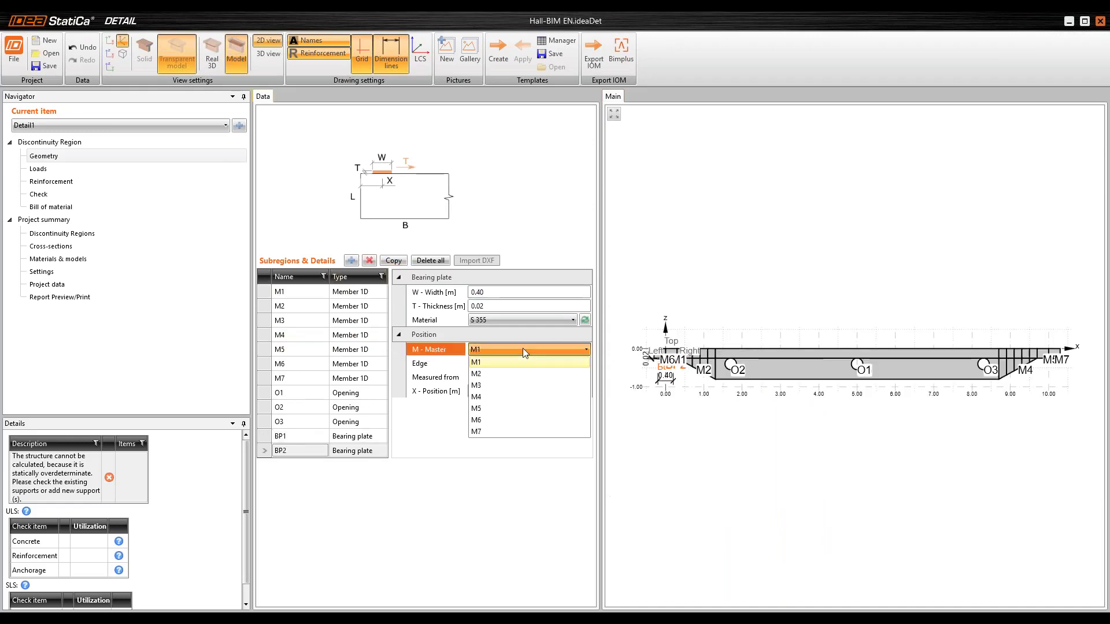
click(533, 409)
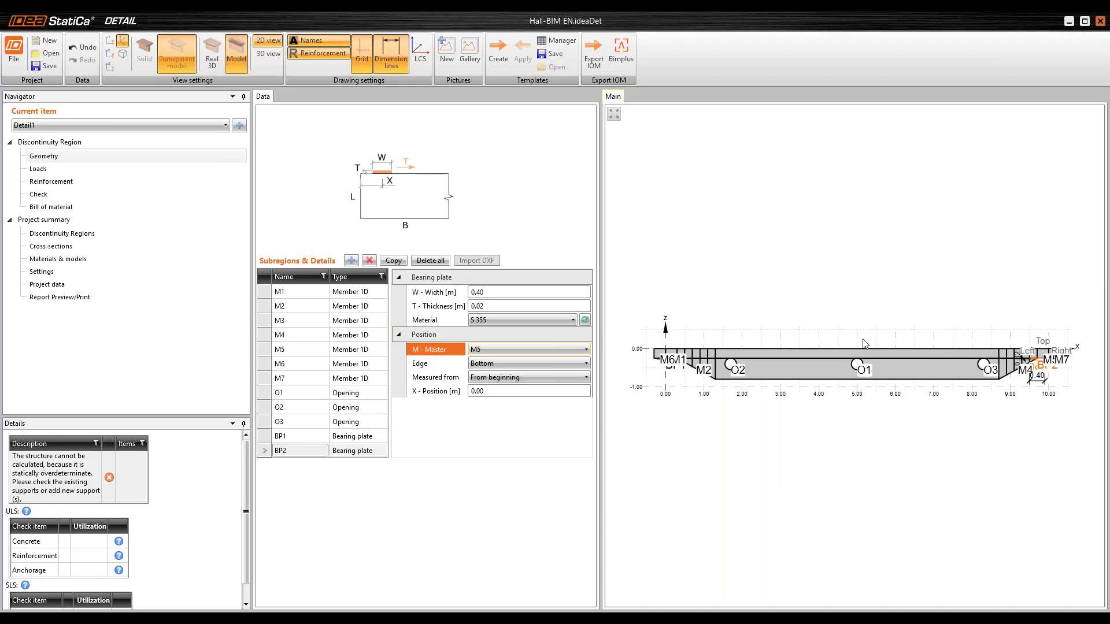
click(522, 376)
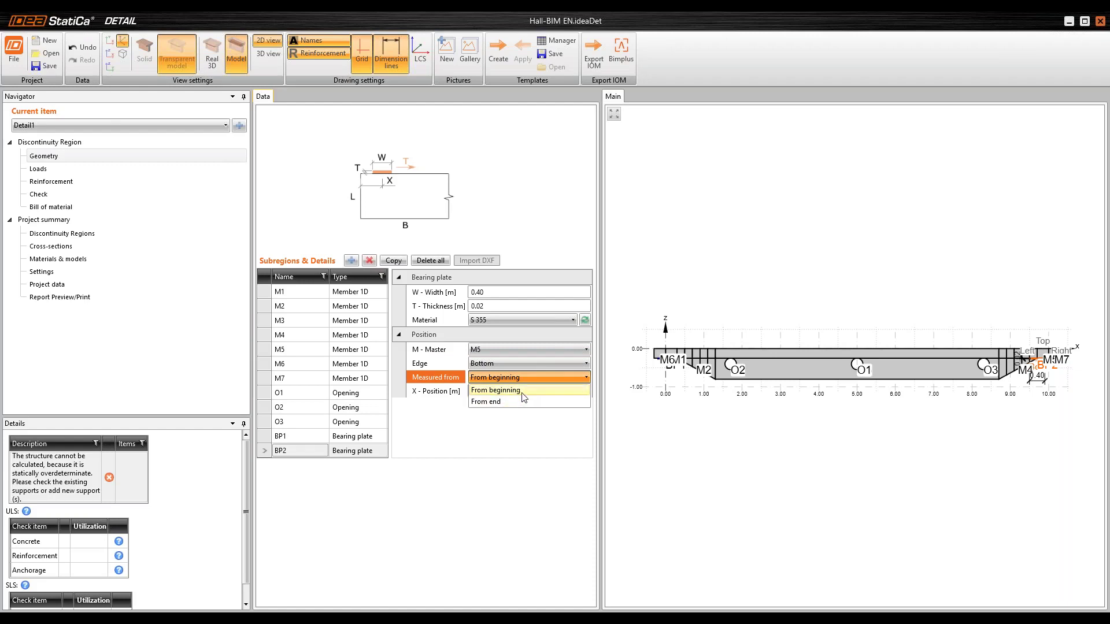
click(550, 407)
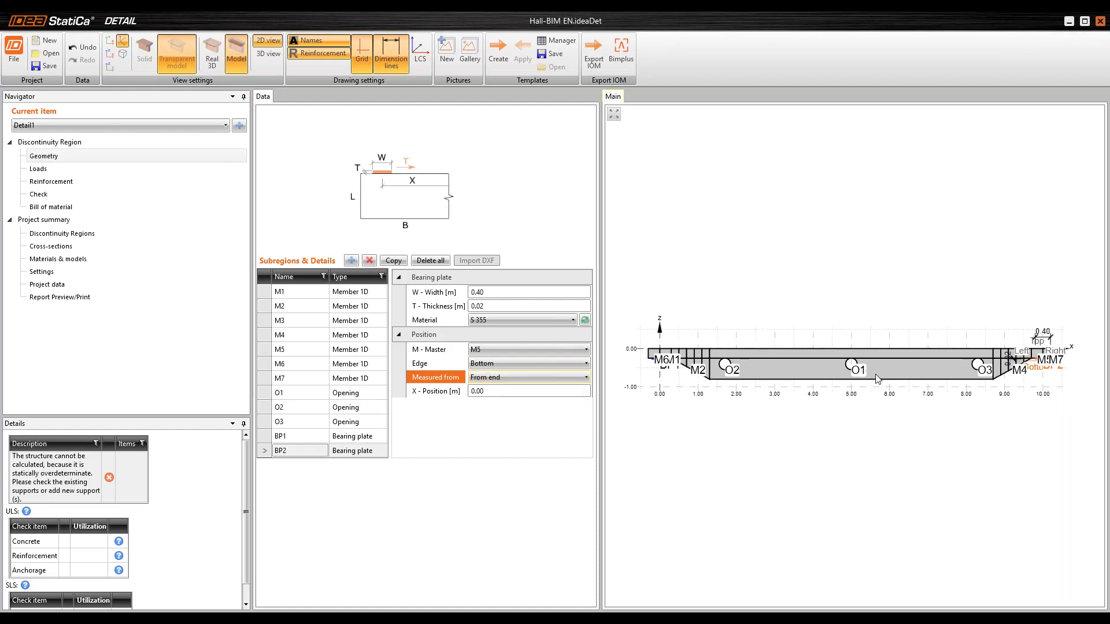
scroll(1000, 346, up, 5)
scroll(999, 346, up, 3)
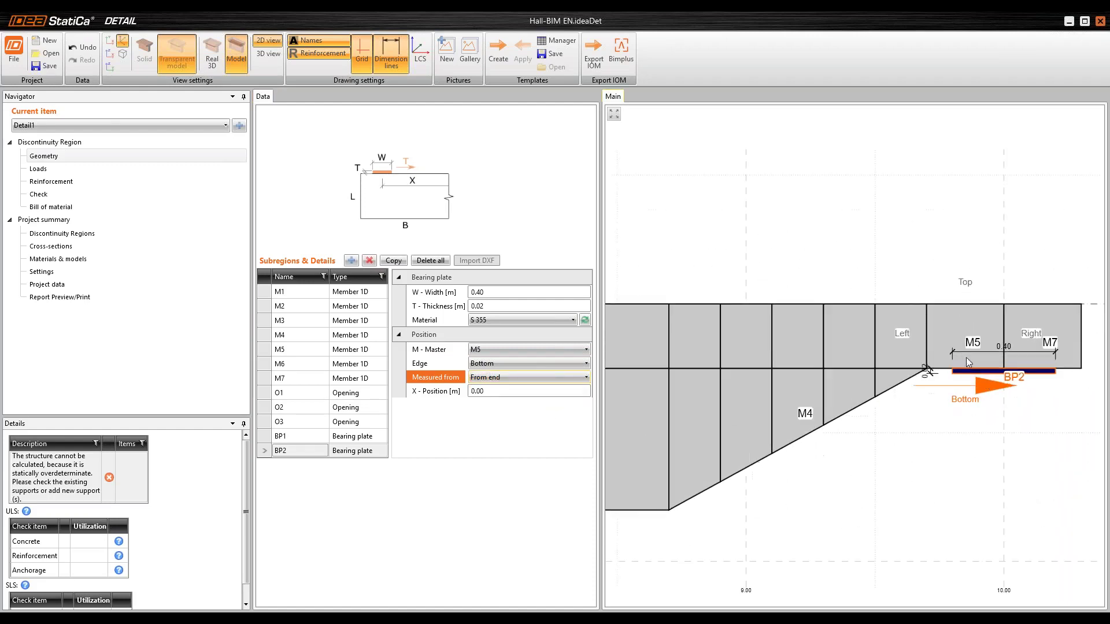
scroll(974, 369, down, 5)
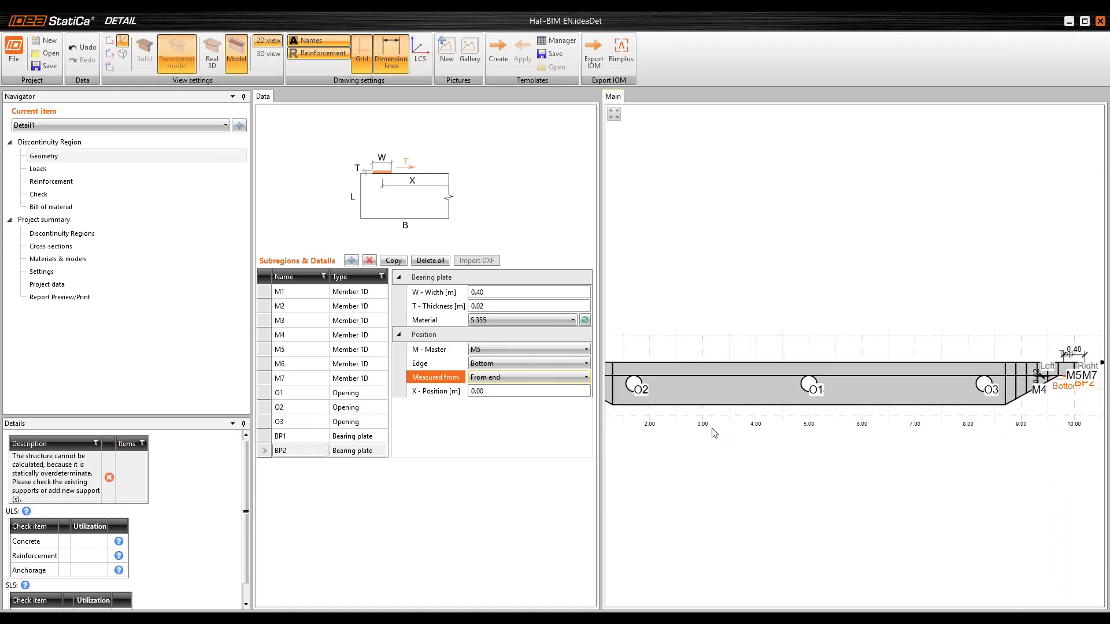
scroll(707, 427, down, 2)
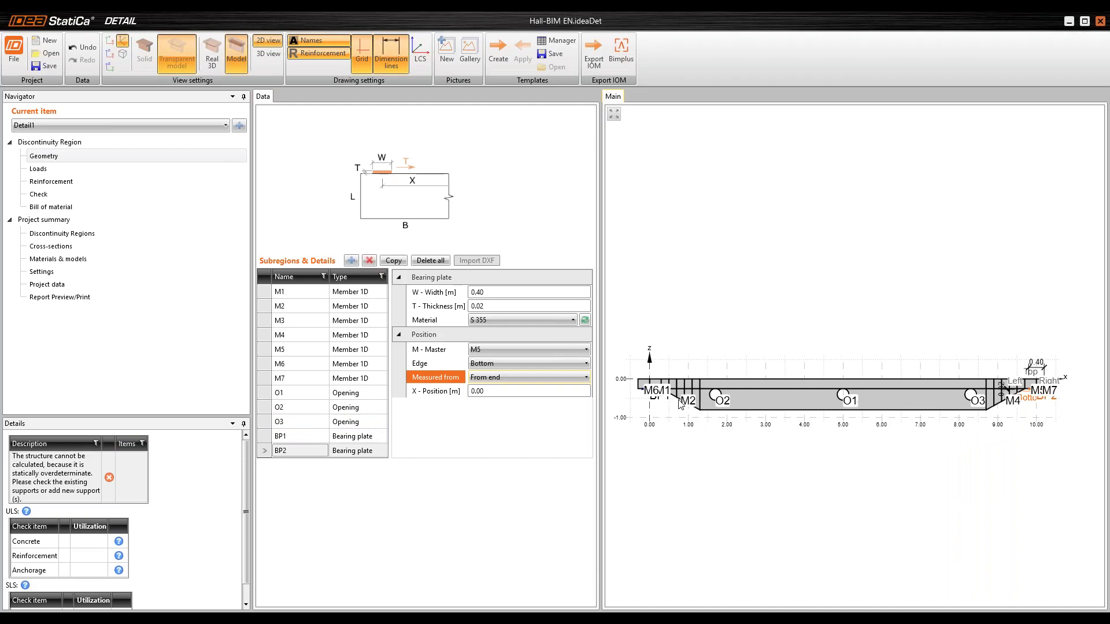
Add a point bearing plate support that uses the existing bearing plate BP1.
click(352, 262)
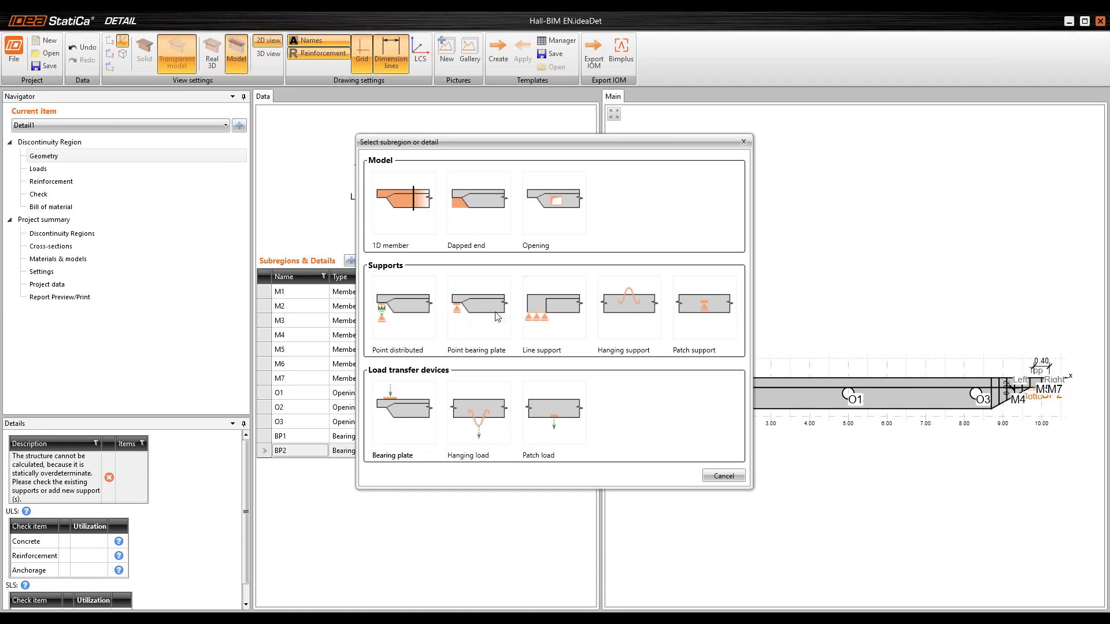
click(487, 337)
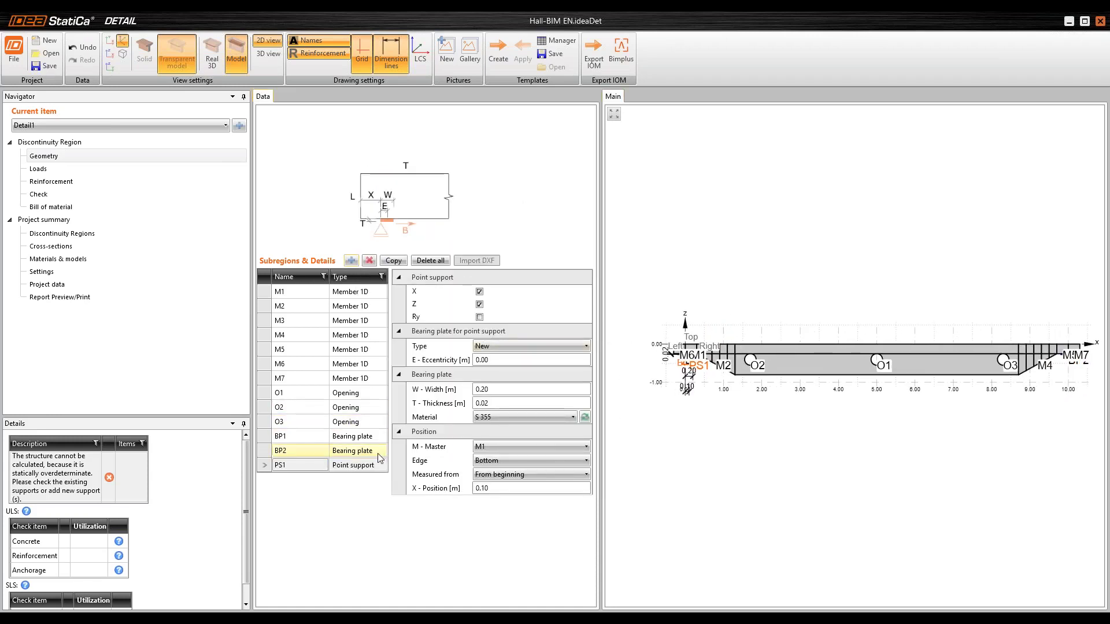
click(491, 346)
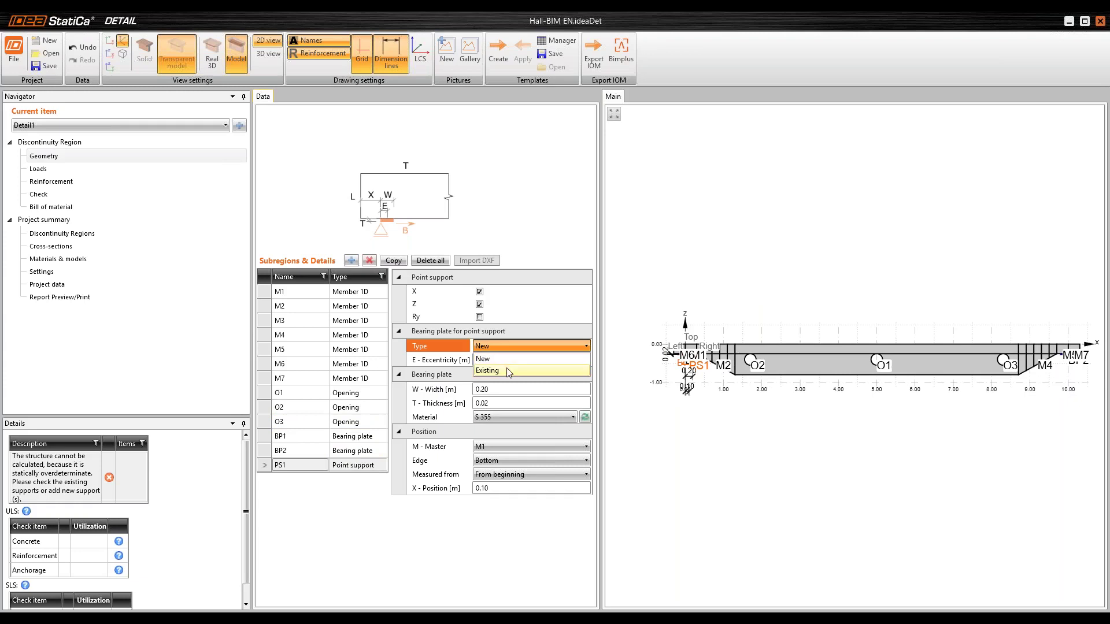
click(508, 372)
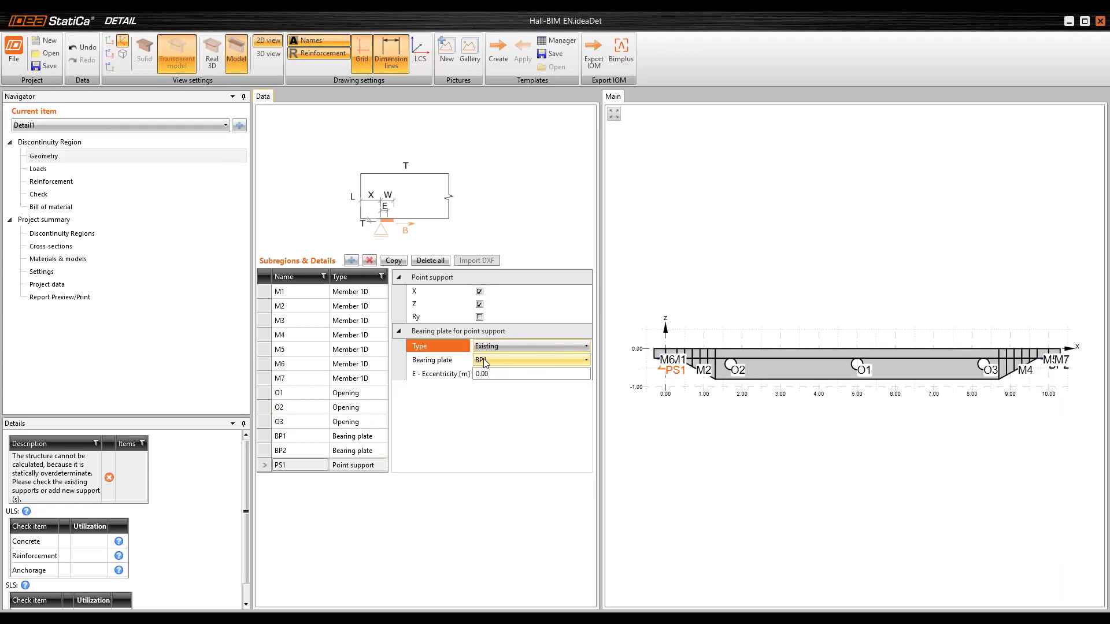
scroll(692, 365, up, 5)
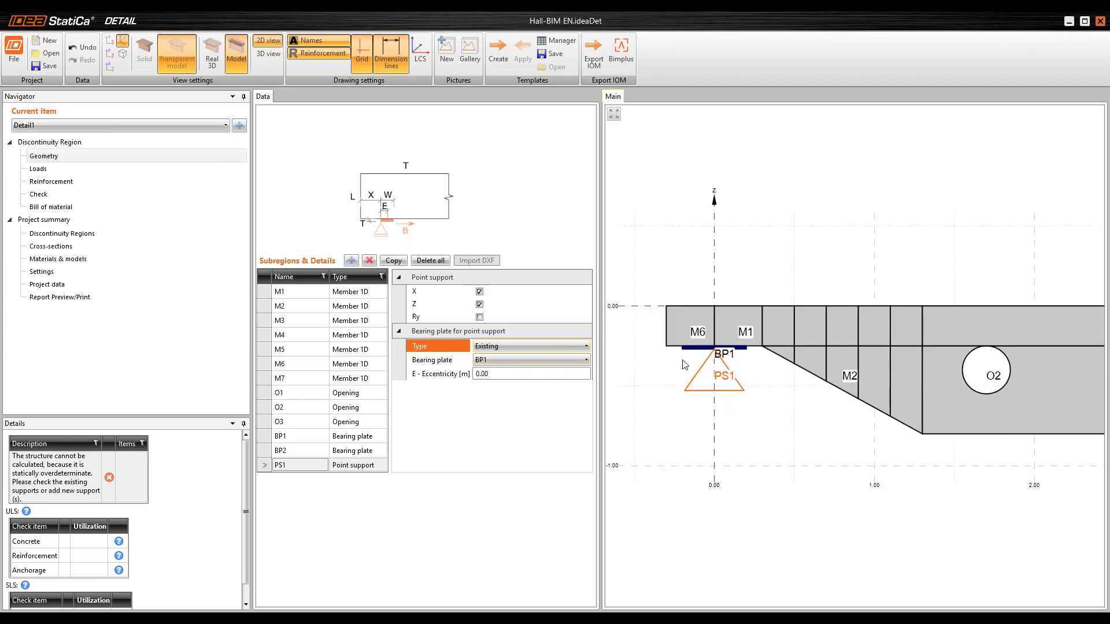
scroll(631, 361, down, 6)
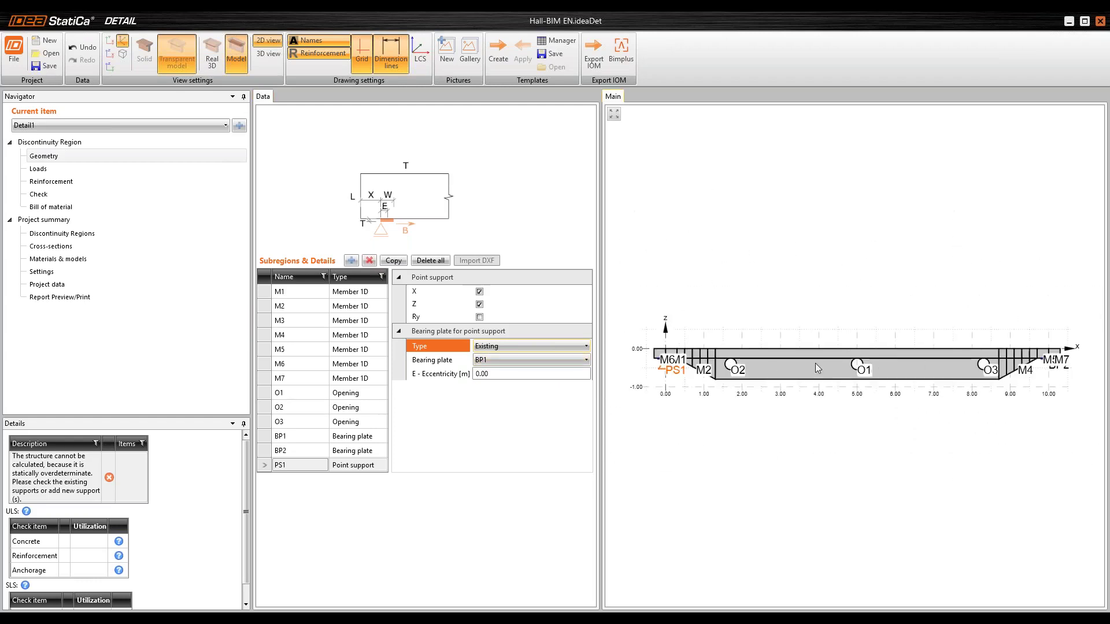
Copy the point support, release its X restraint and assign the copy to bearing plate BP2.
scroll(1022, 362, up, 6)
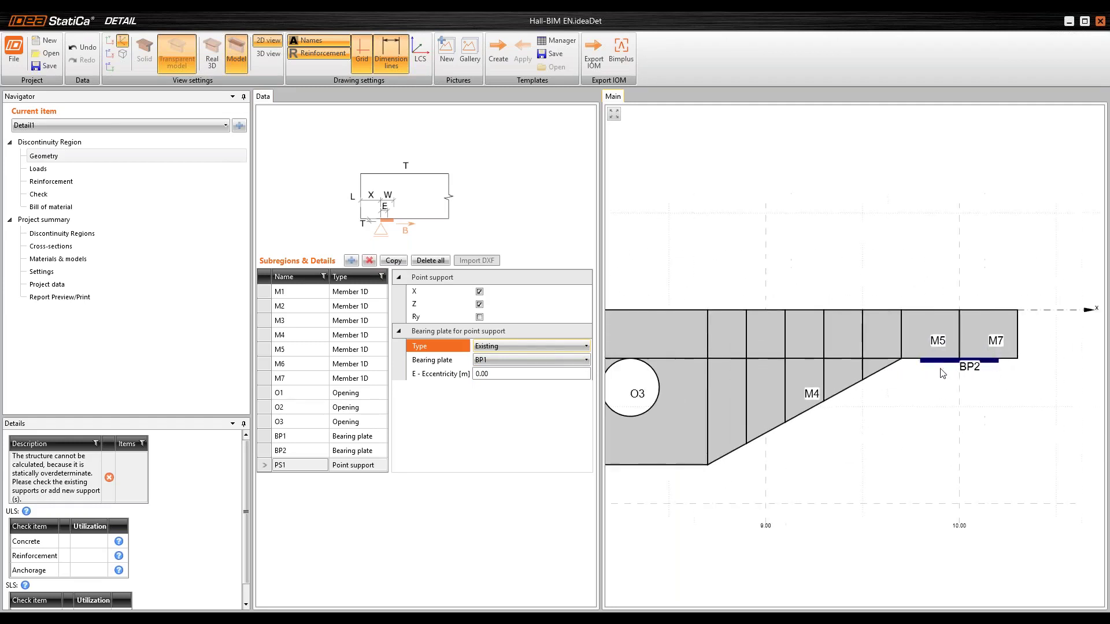
click(394, 261)
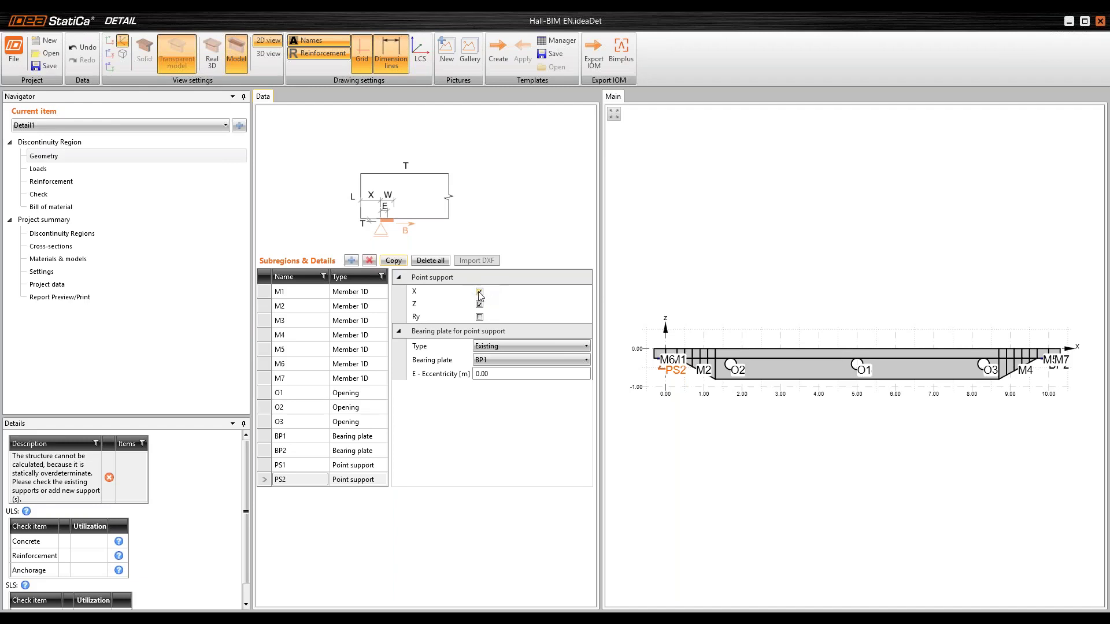
click(480, 293)
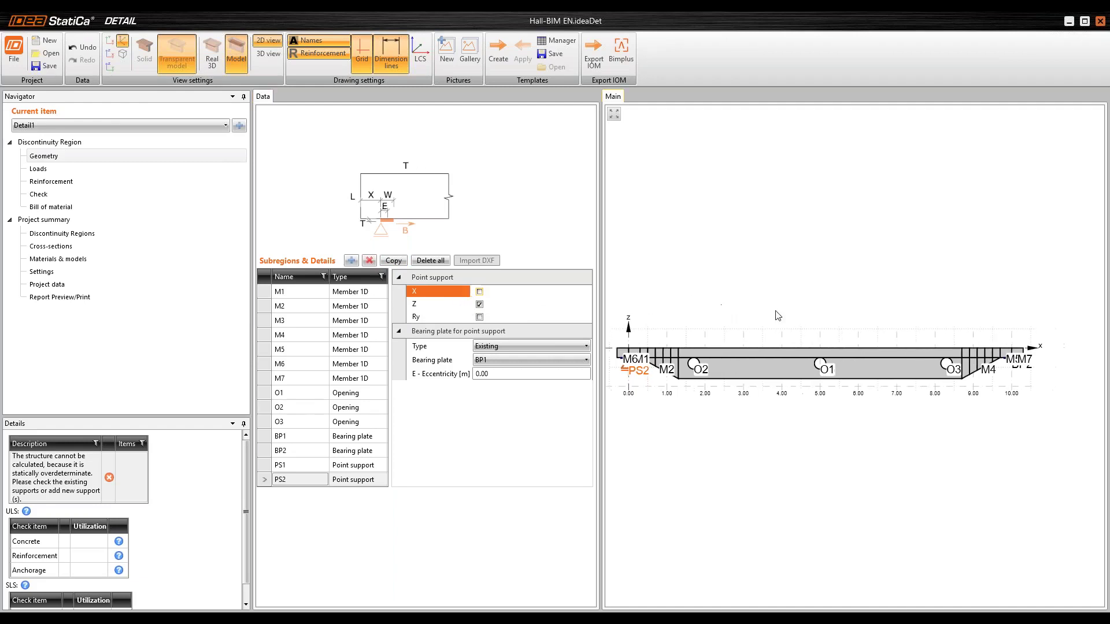
scroll(981, 365, up, 4)
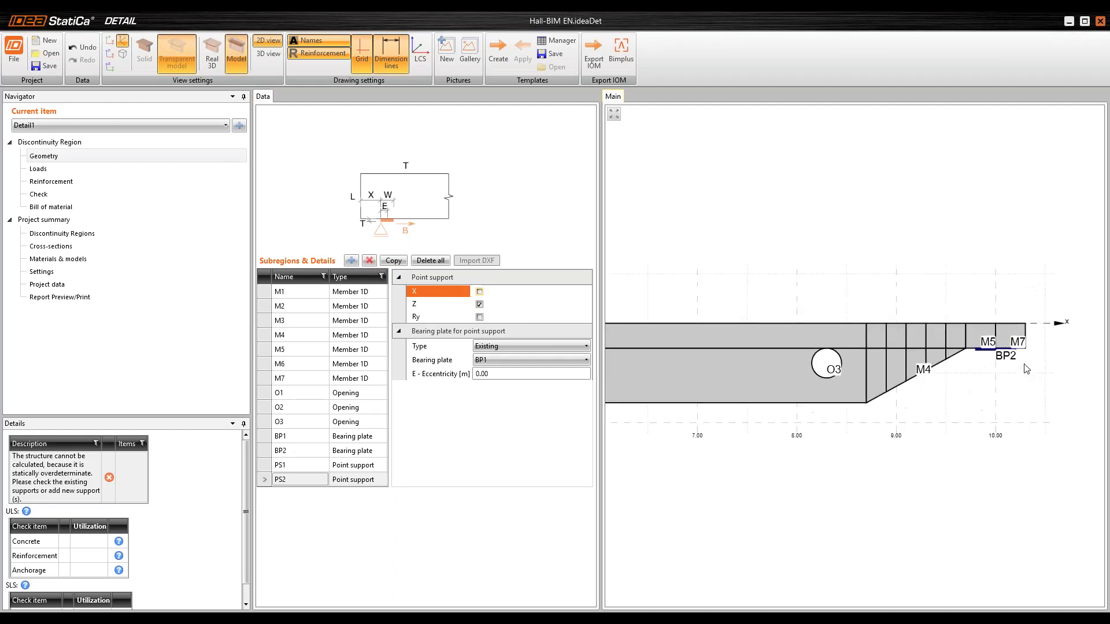
click(500, 356)
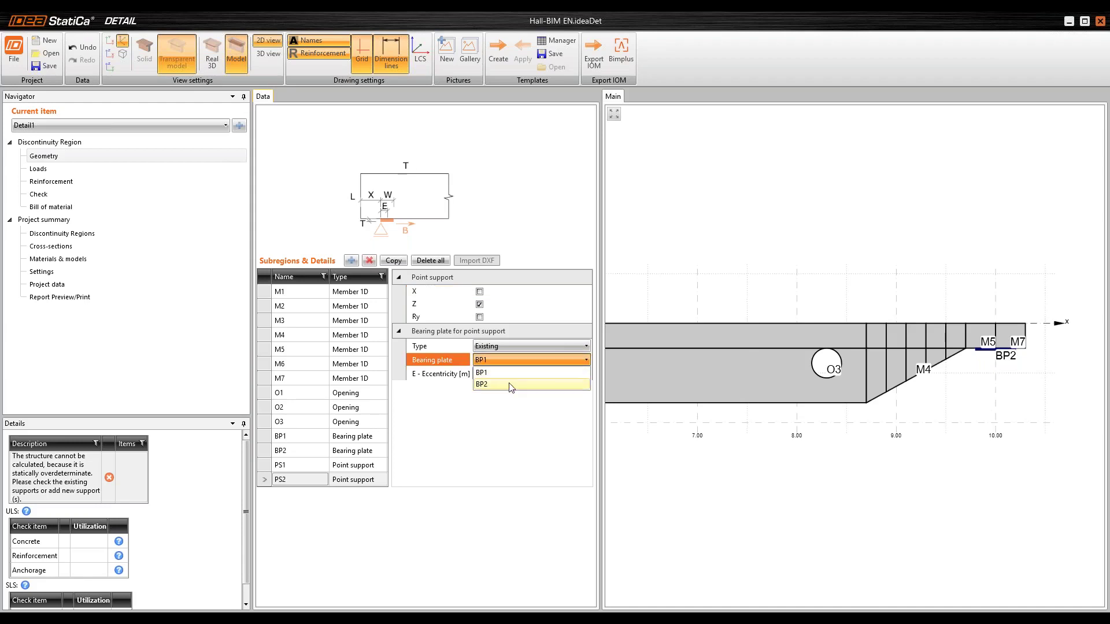
click(497, 384)
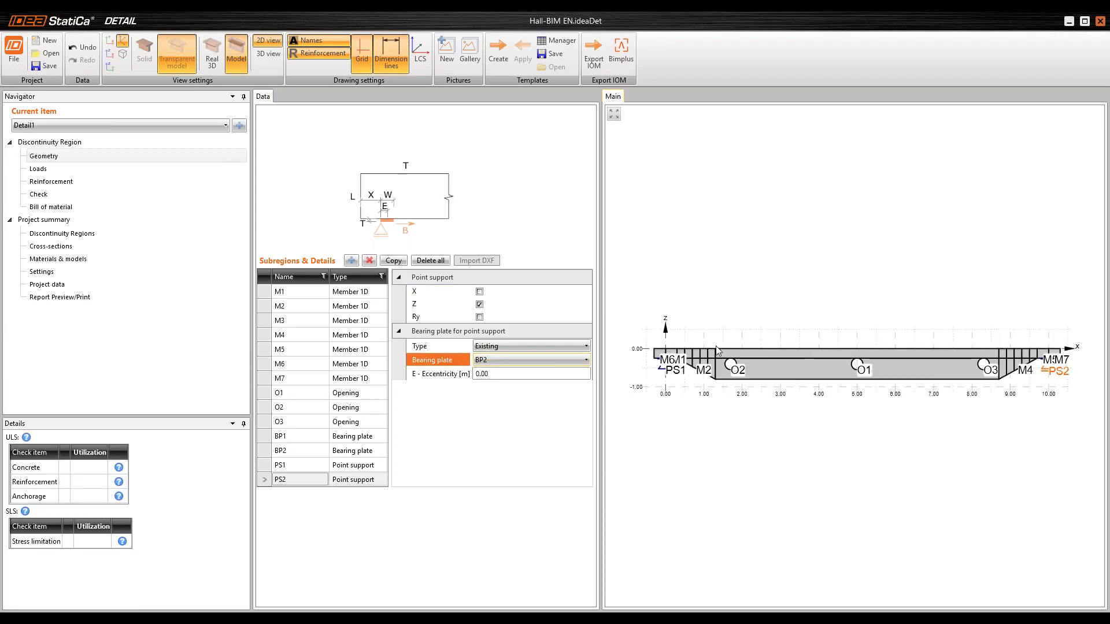
scroll(1039, 361, up, 4)
scroll(1049, 374, down, 2)
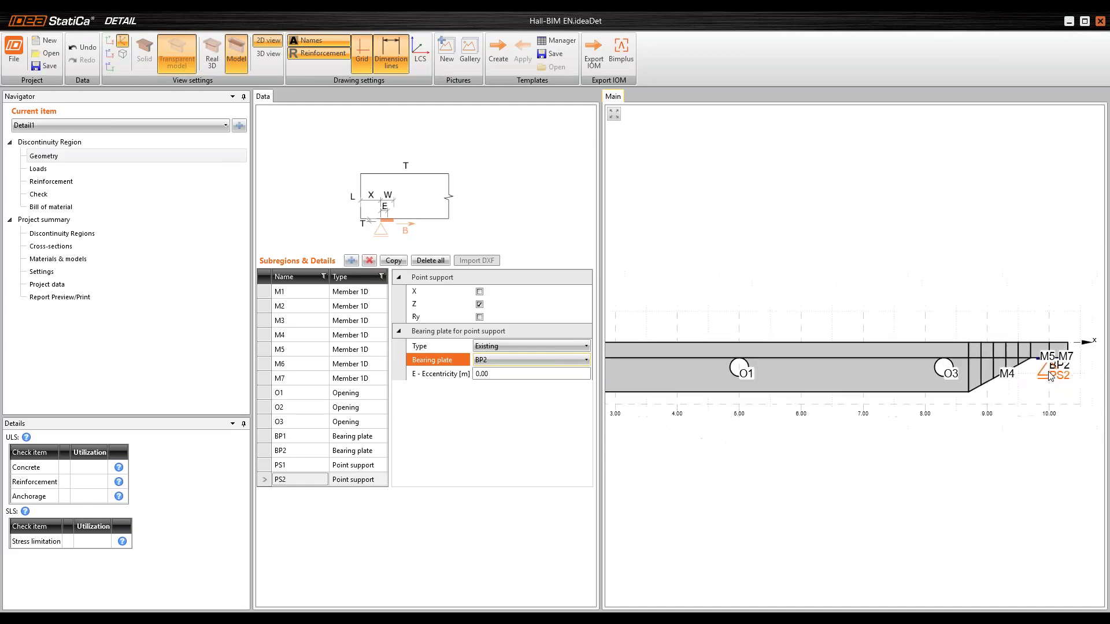
scroll(733, 363, down, 4)
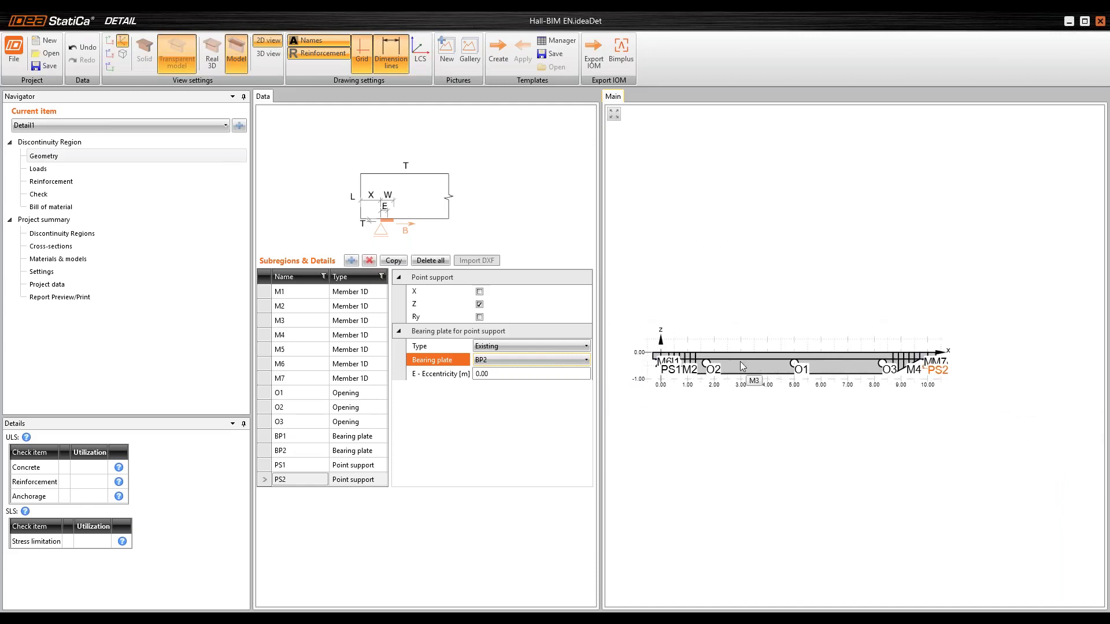
scroll(693, 368, up, 3)
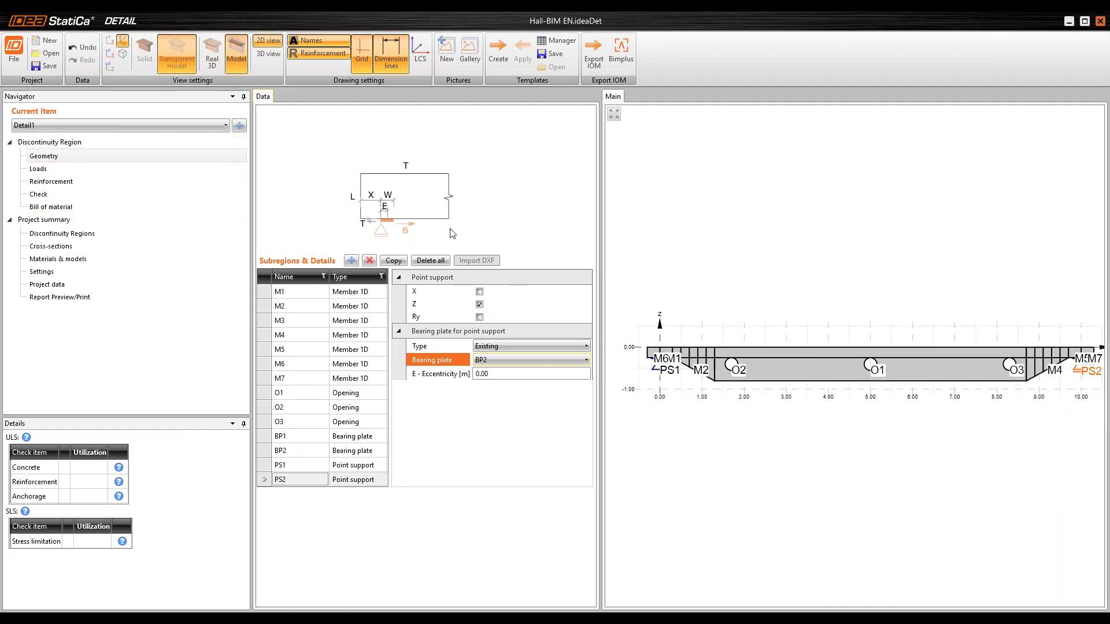
Open the loads of the discontinuity region and enlarge the model view beside the load data.
click(41, 169)
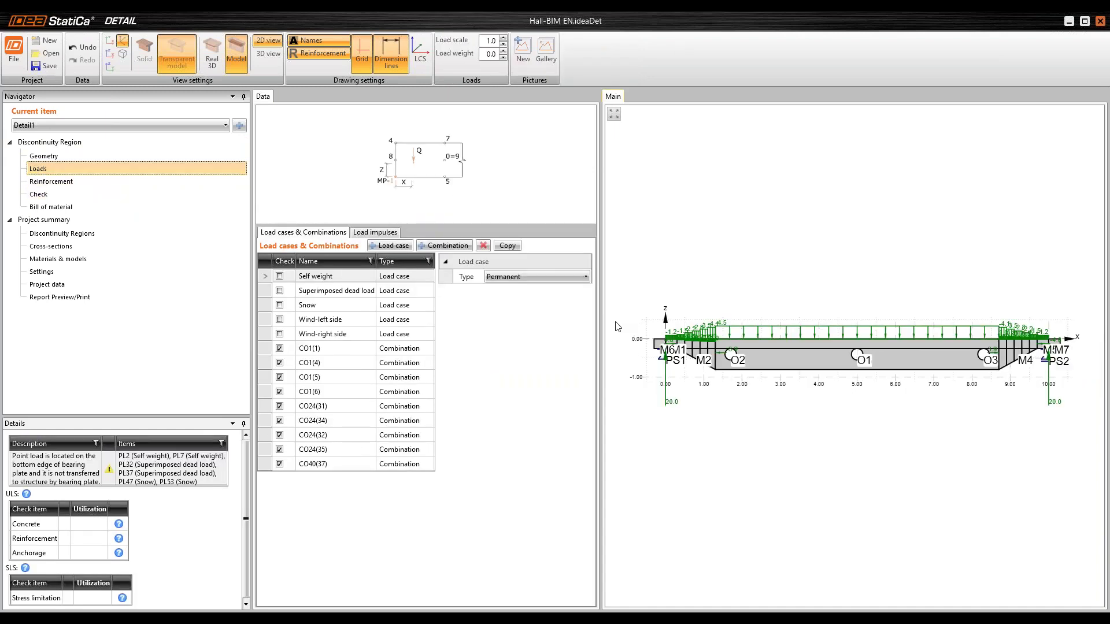
mouse_move(602, 324)
mouse_down()
mouse_move(534, 323)
mouse_move(560, 321)
mouse_up()
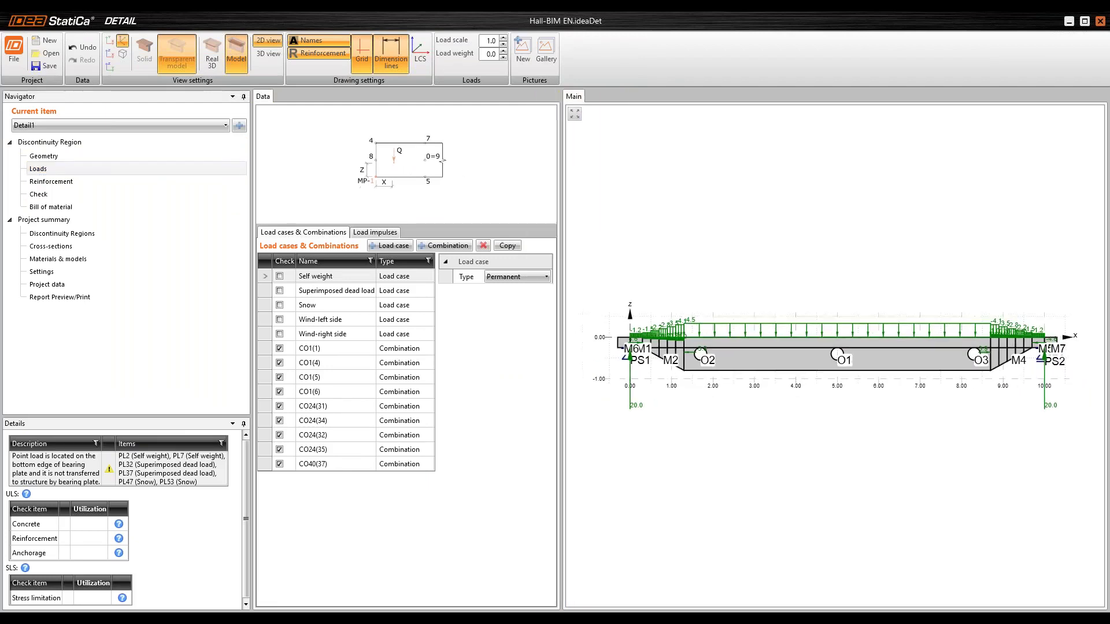
Review the self weight, superimposed dead load, snow and wind-left side load cases, and inspect the self-weight point load near support PS1.
click(263, 277)
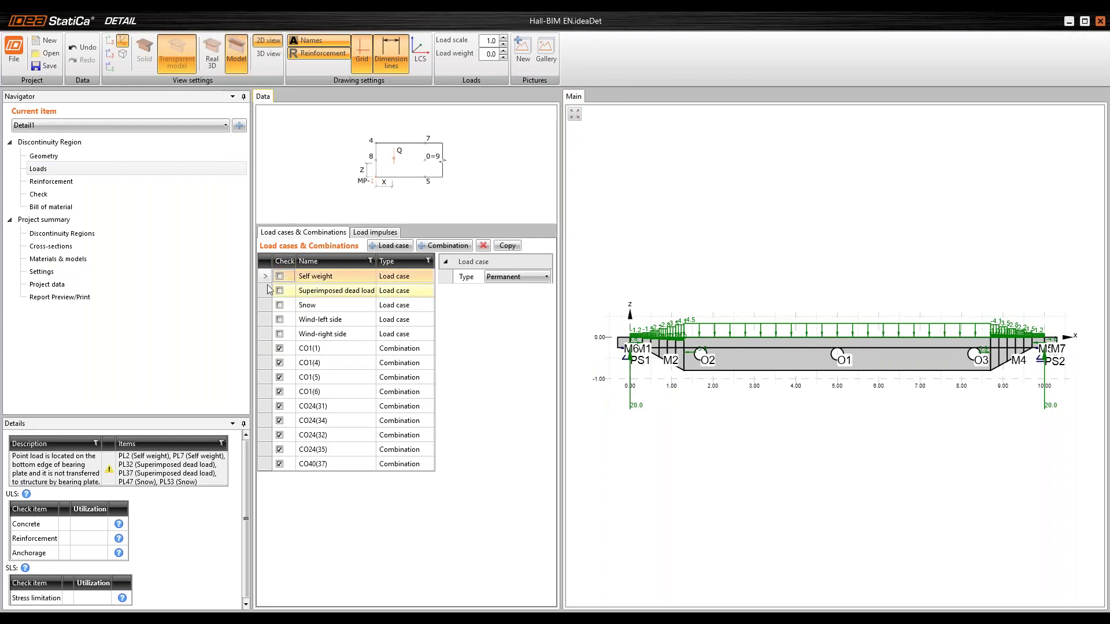
click(270, 293)
click(270, 305)
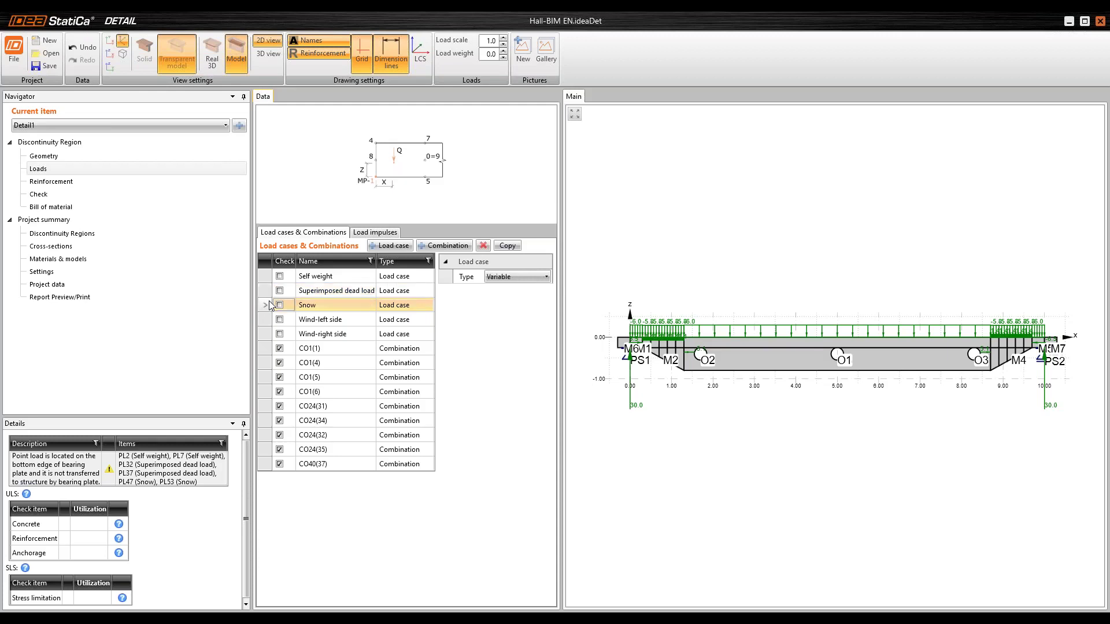
click(274, 319)
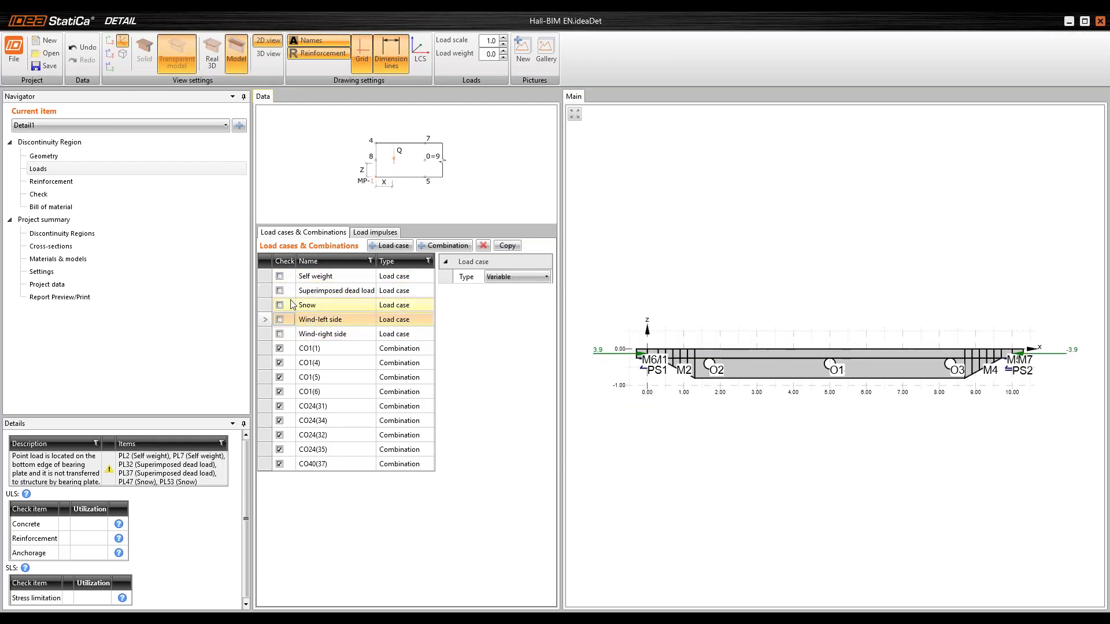
click(286, 276)
scroll(642, 351, up, 3)
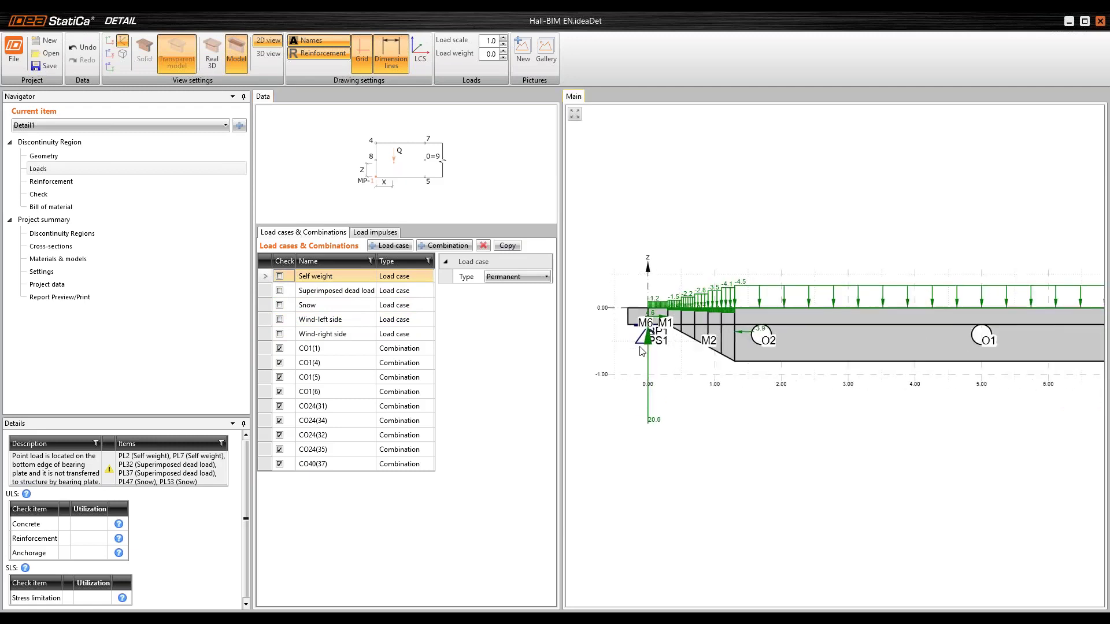
scroll(642, 351, up, 2)
scroll(633, 322, up, 5)
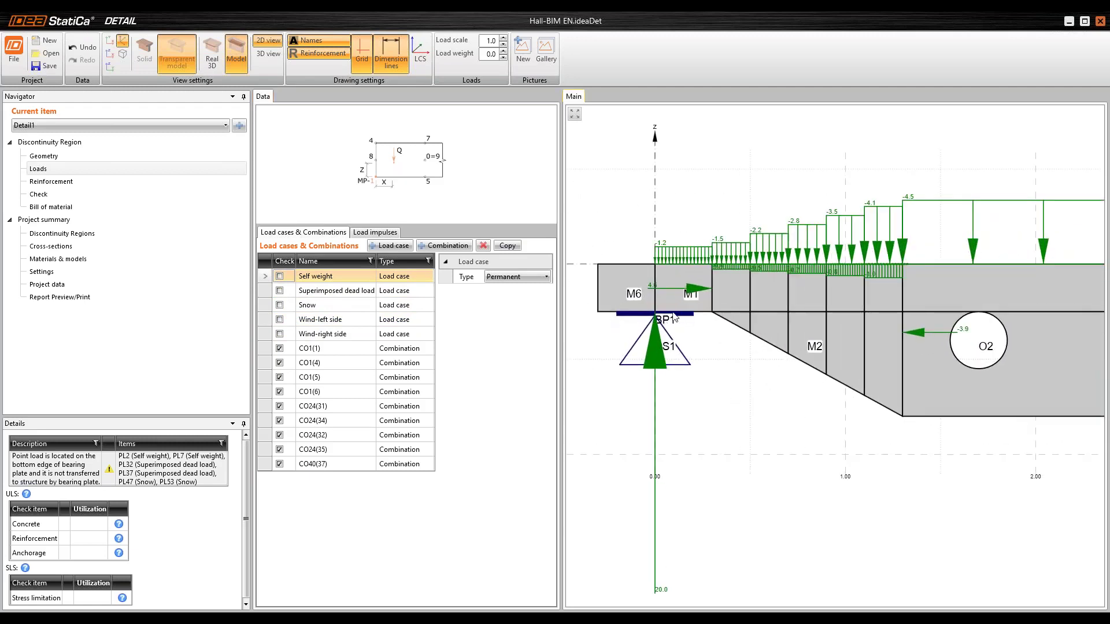
middle_drag(674, 319, 678, 321)
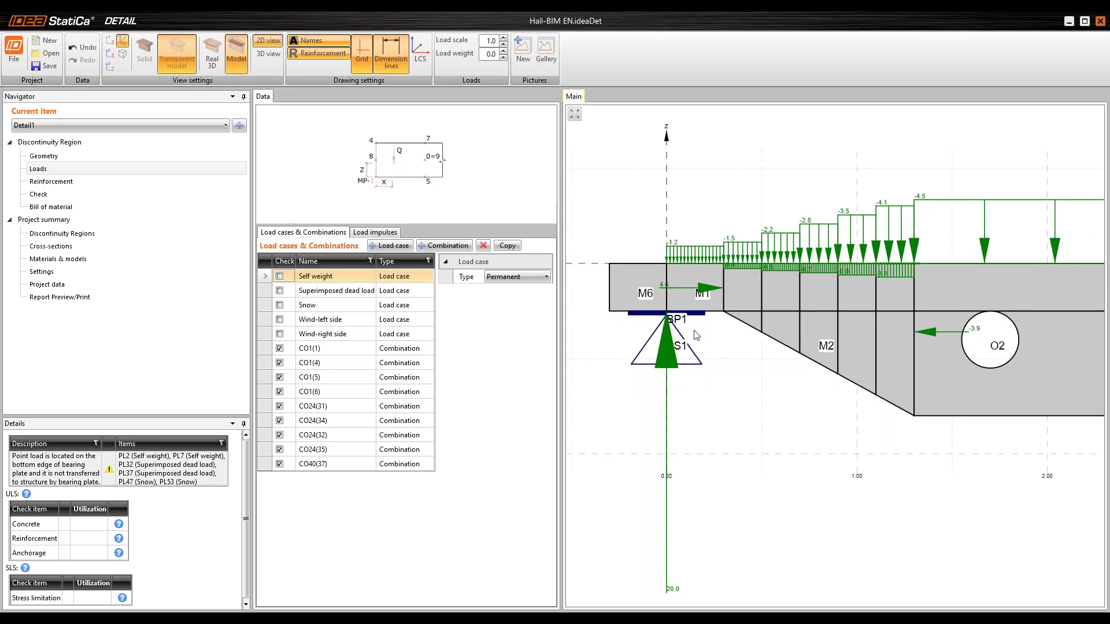
scroll(696, 335, down, 3)
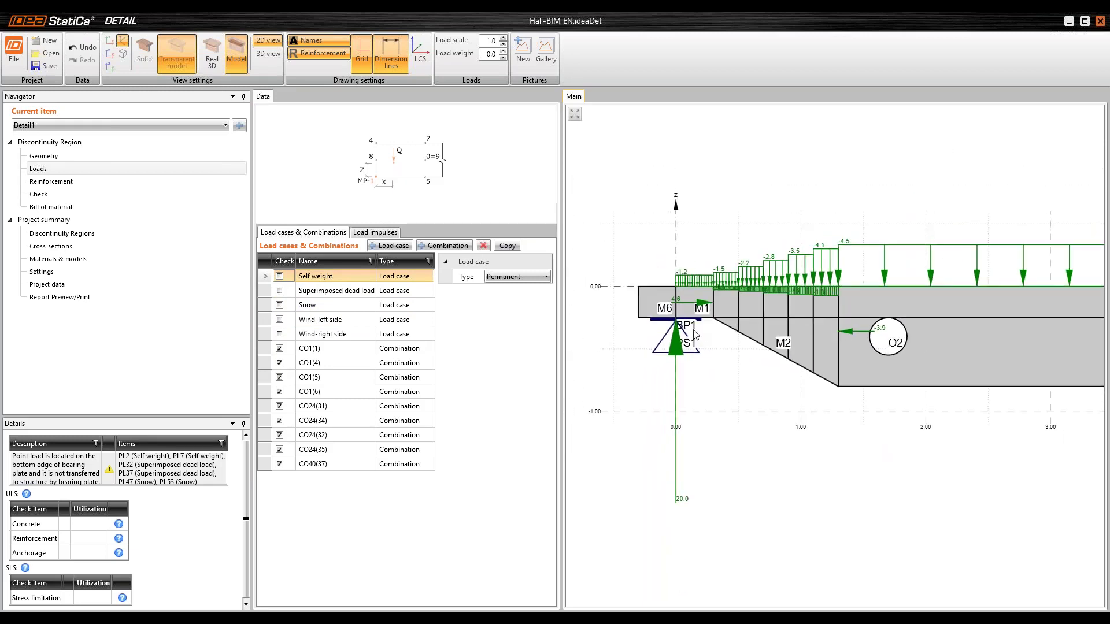
In the Self weight load case, set the transmitting device of point load PL2 to BP1 and of PL7 to BP2.
click(383, 234)
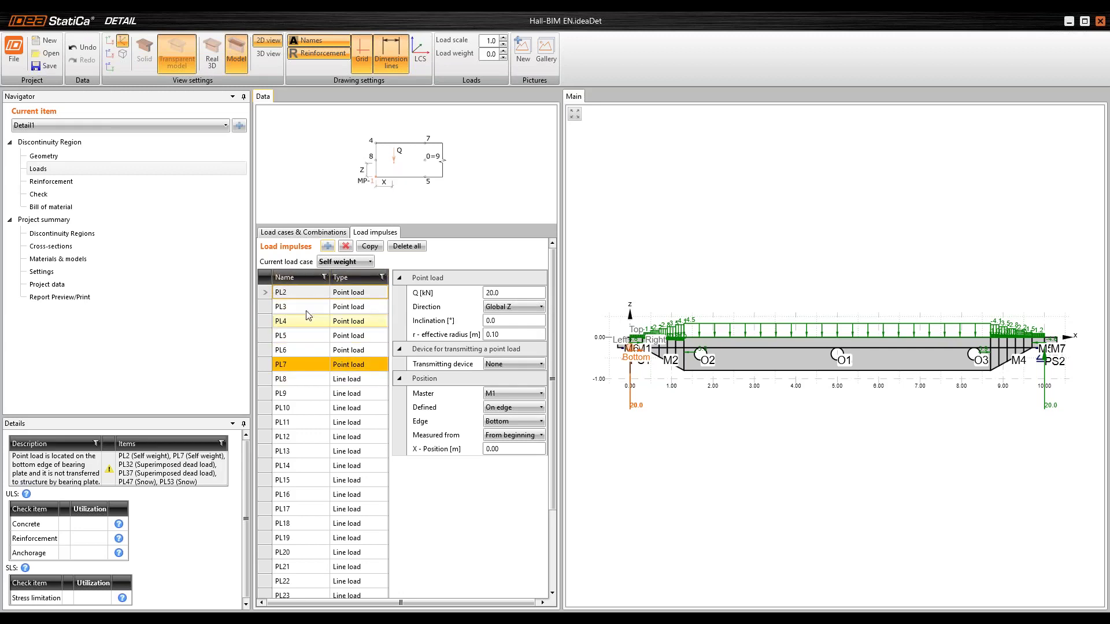
mouse_move(316, 369)
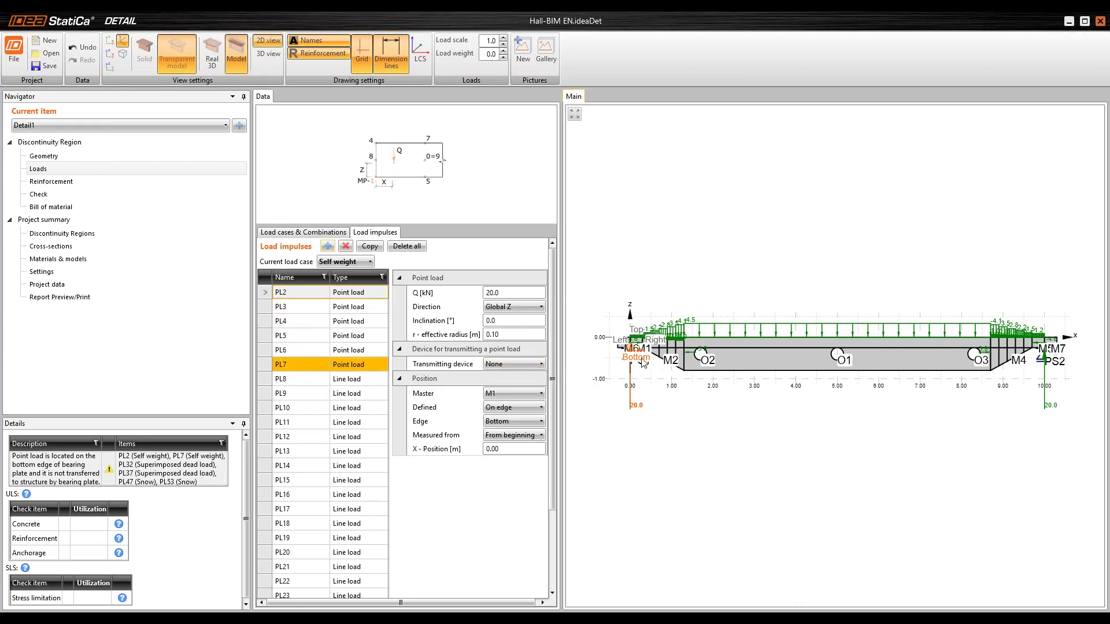
scroll(611, 362, up, 4)
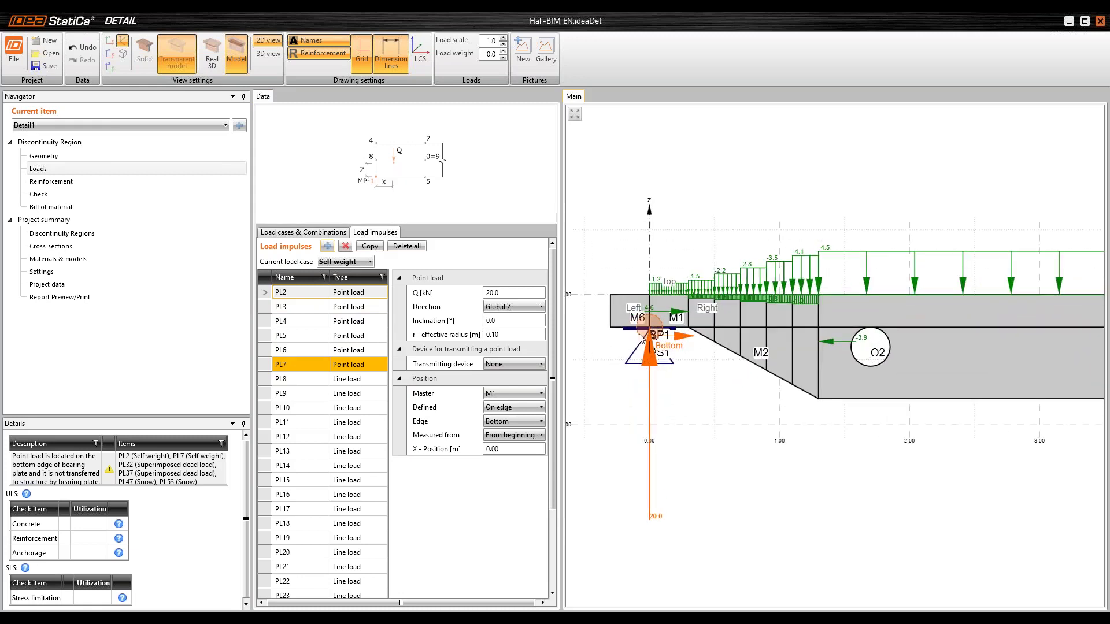
scroll(451, 315, down, 1)
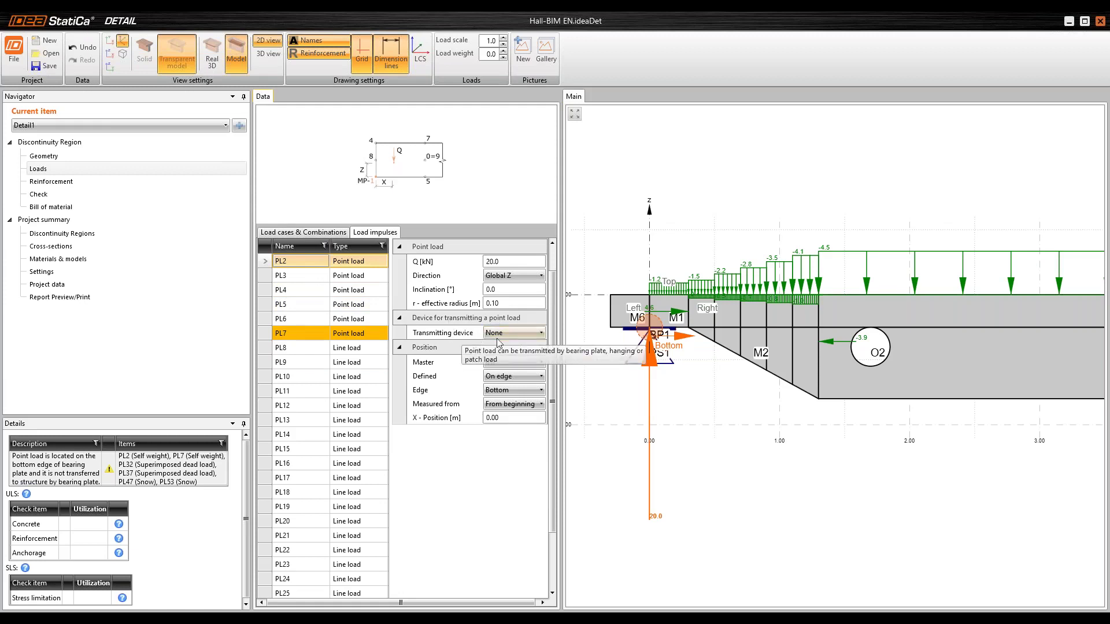
click(503, 334)
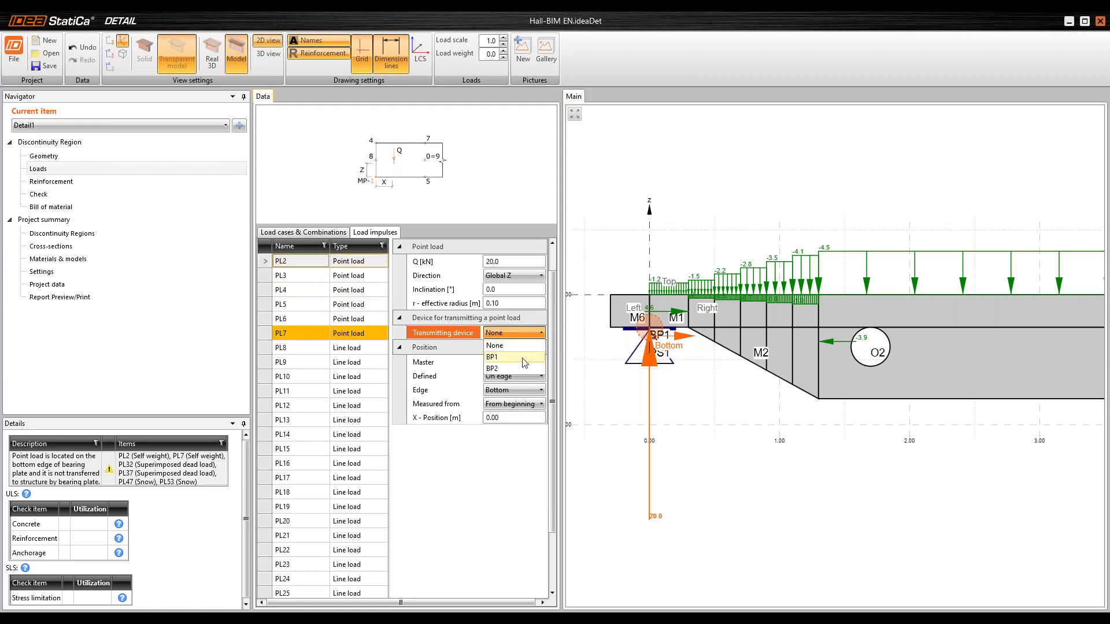
click(493, 358)
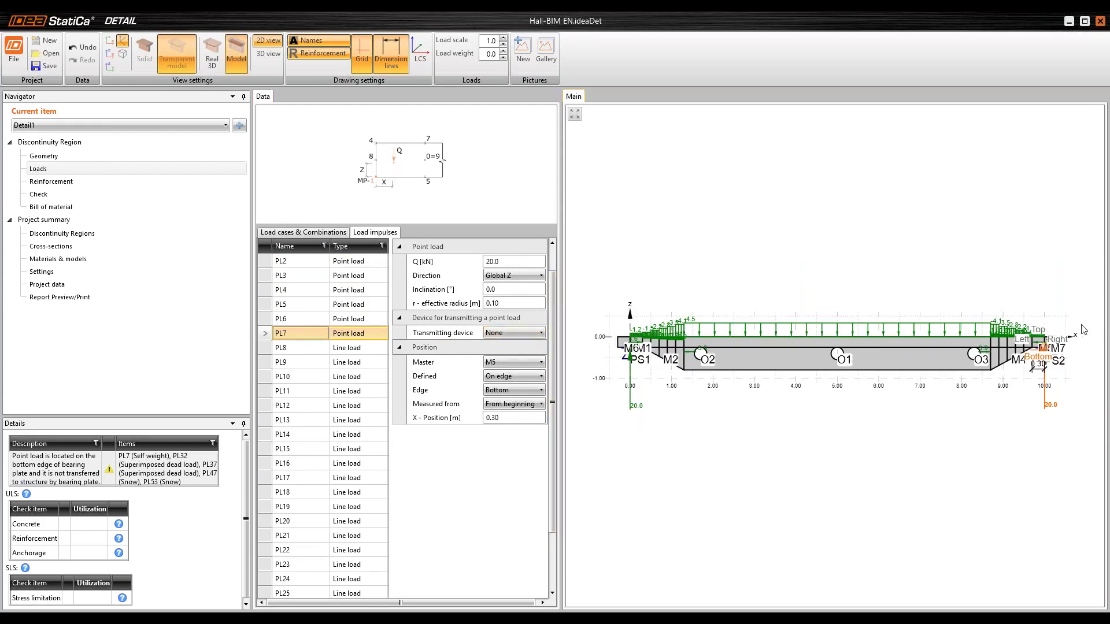
click(518, 333)
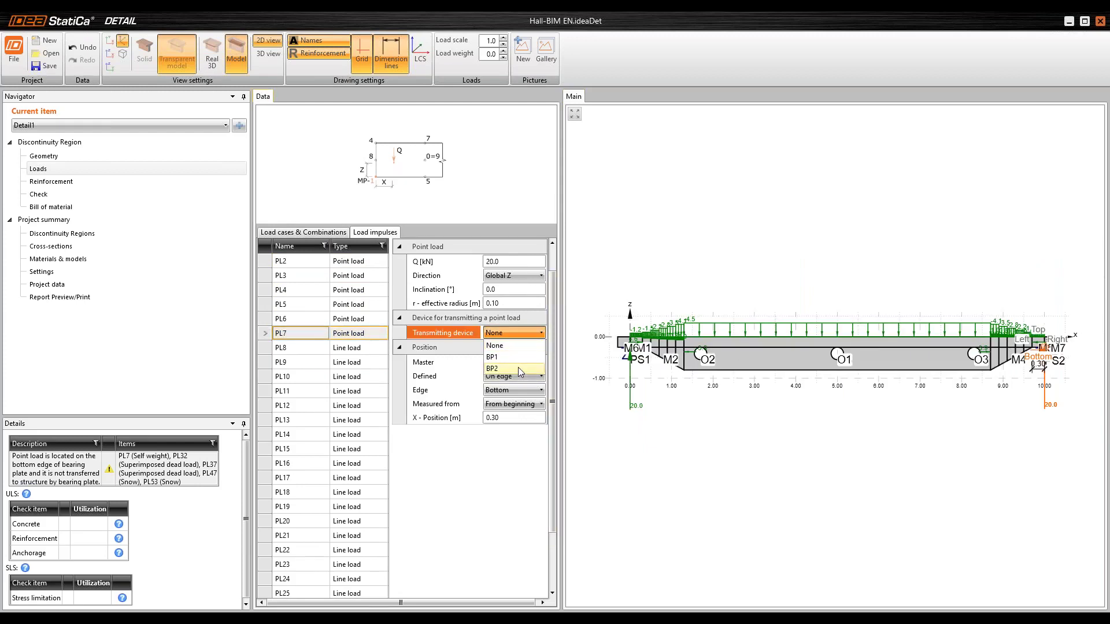
click(518, 368)
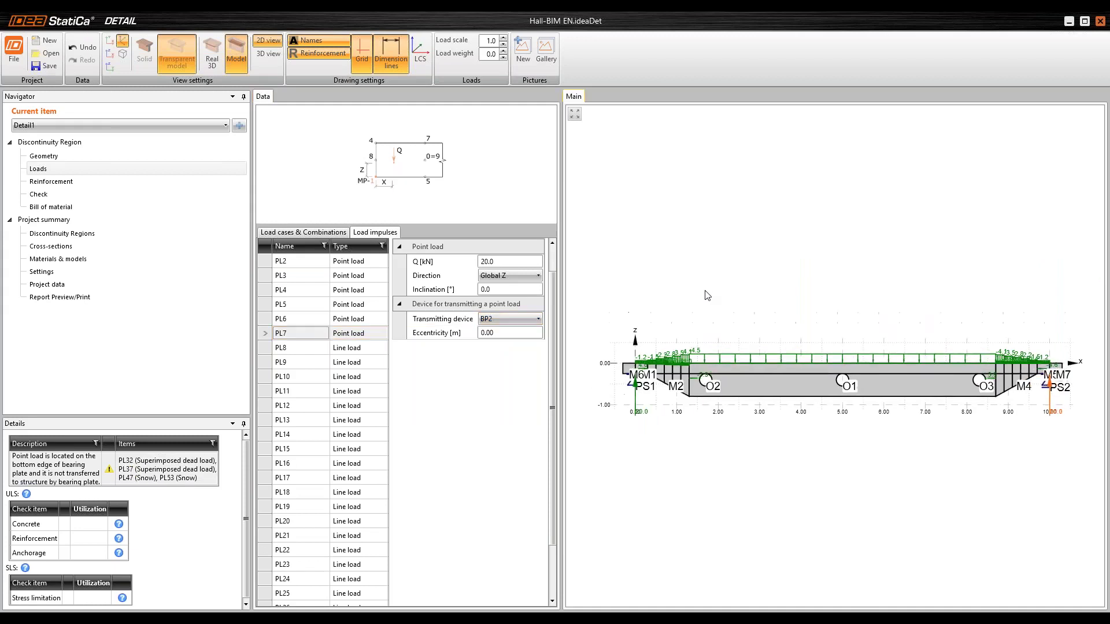
In the Superimposed dead load case, set the transmitting device of point load PL32 to BP1 and of PL37 to BP2.
scroll(292, 255, up, 1)
click(358, 262)
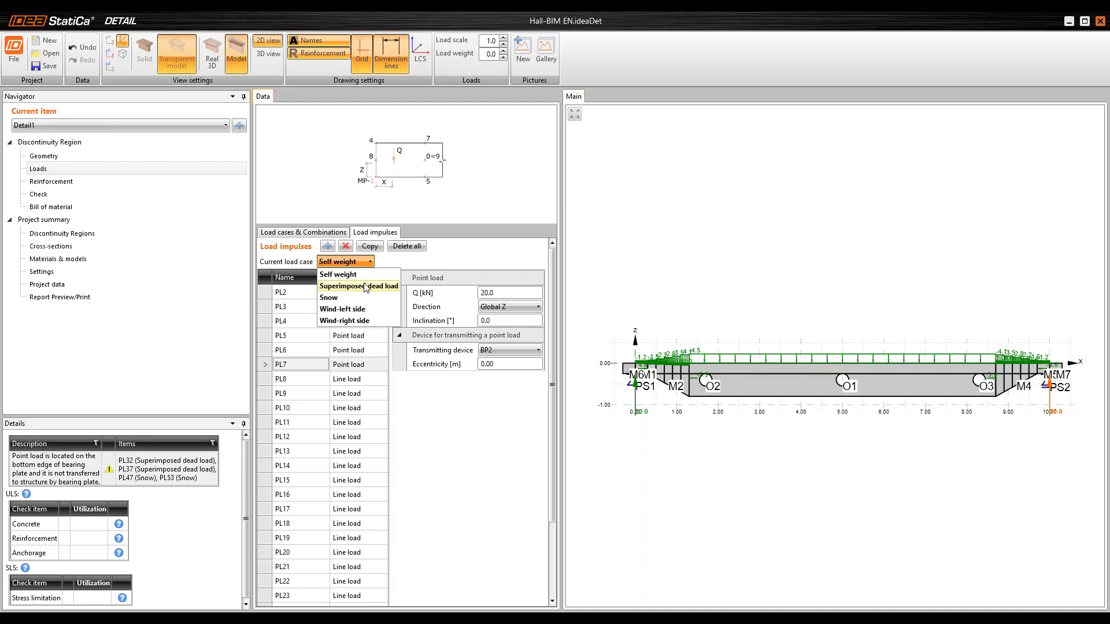
click(359, 286)
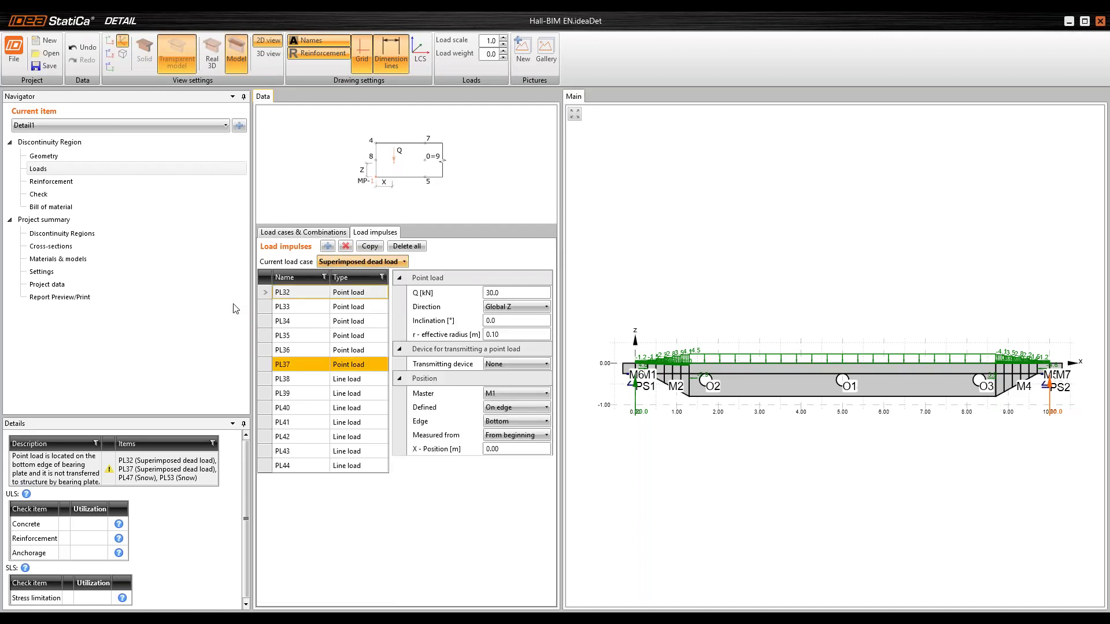
click(516, 364)
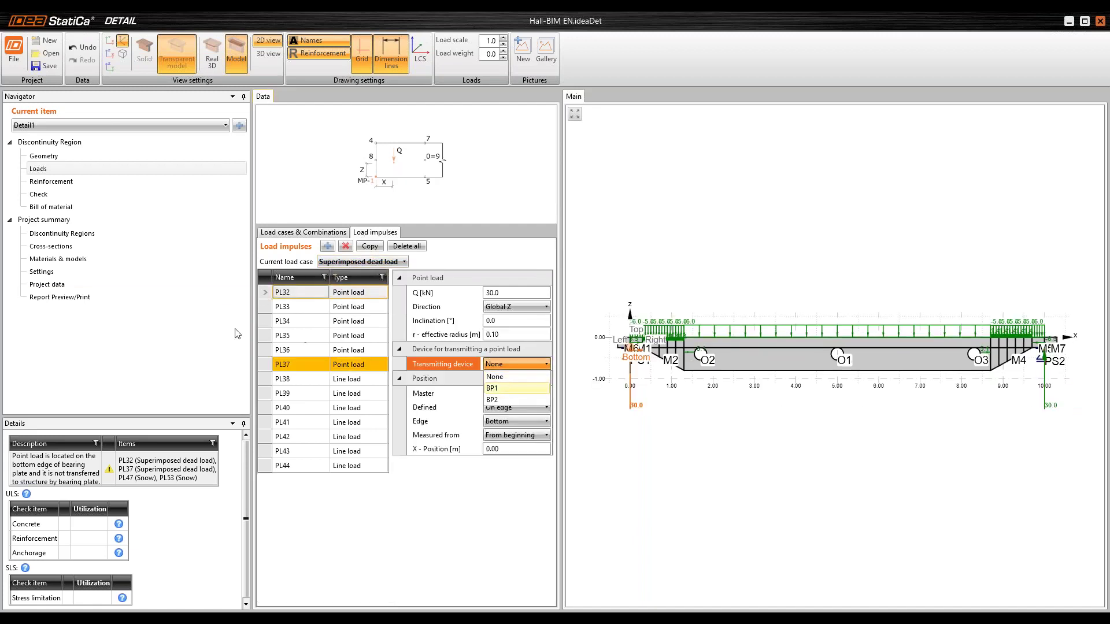
key(Return)
click(301, 365)
click(517, 364)
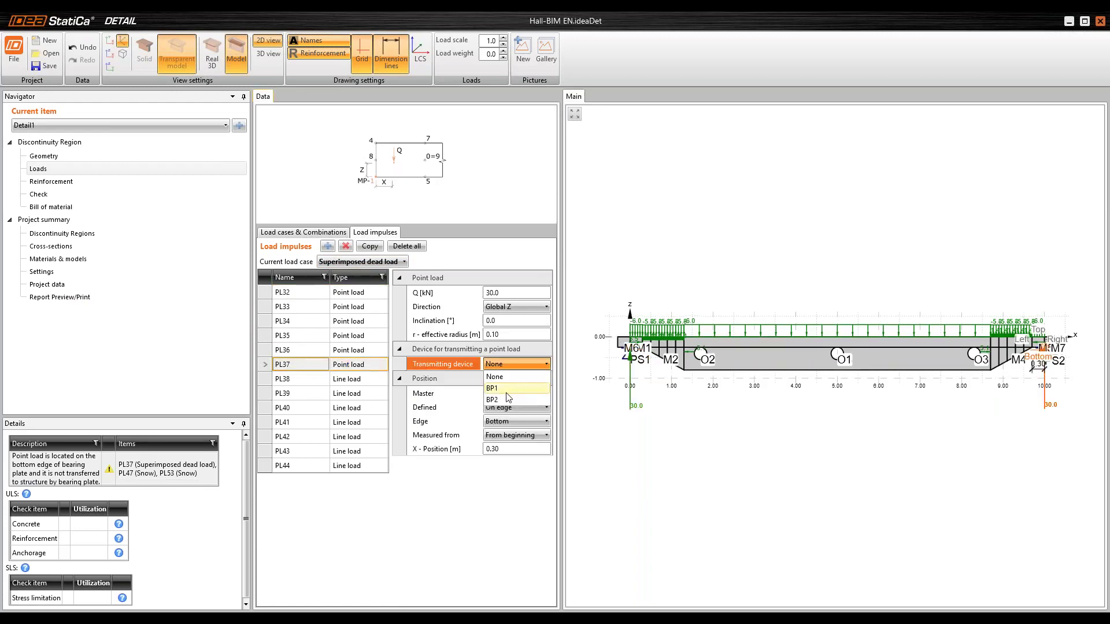
click(508, 399)
In the Snow load case, set the transmitting device of point load PL47 to BP1 and of PL53 to BP2.
click(359, 262)
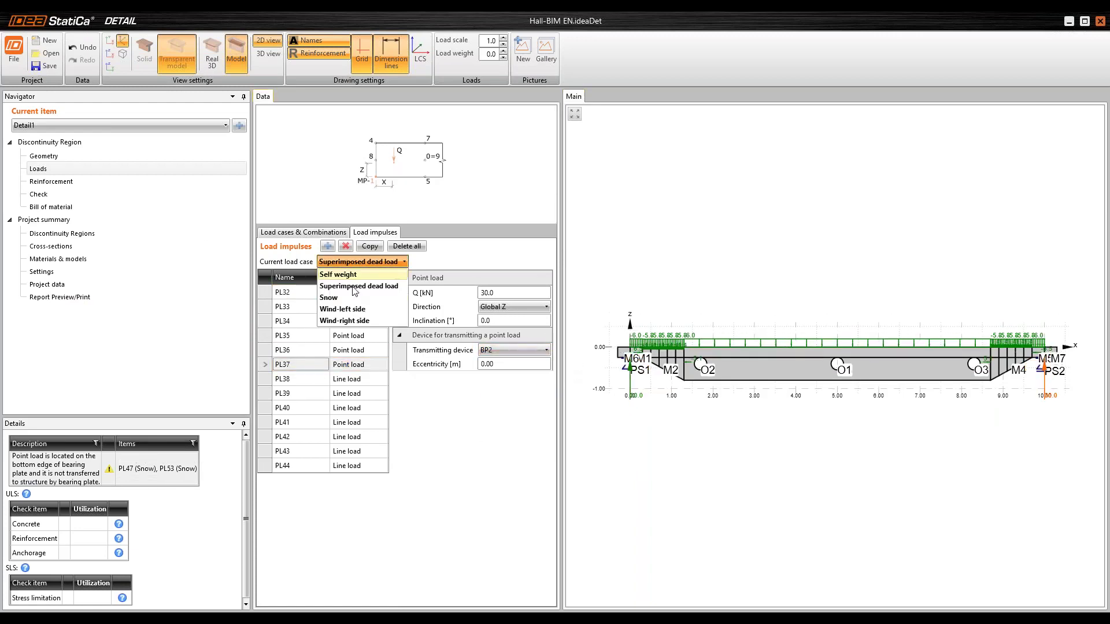
click(355, 297)
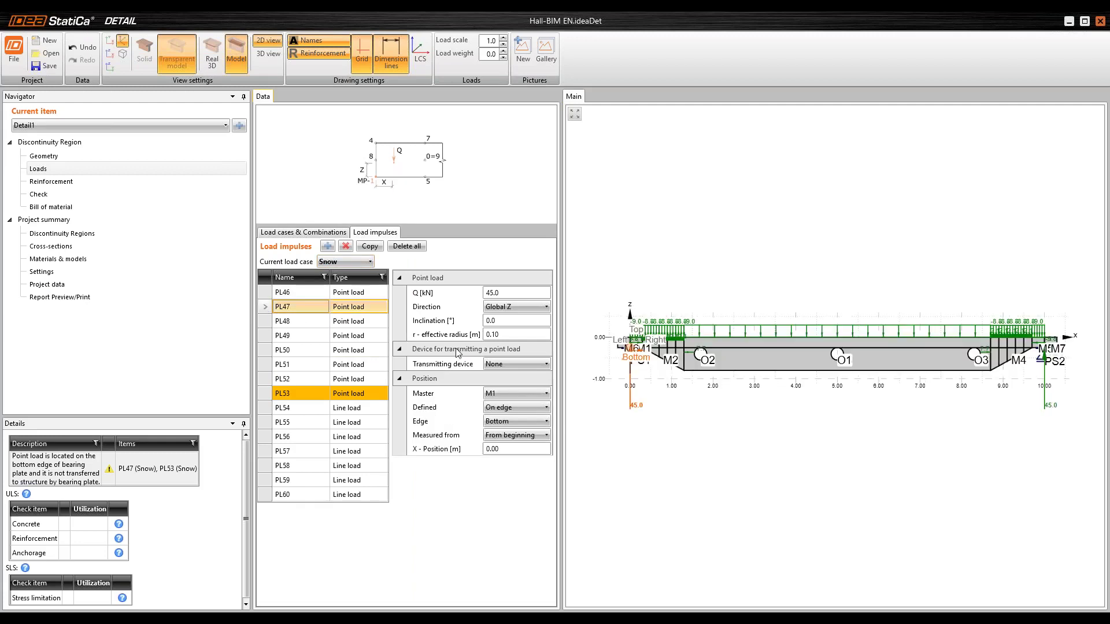
click(516, 364)
click(503, 396)
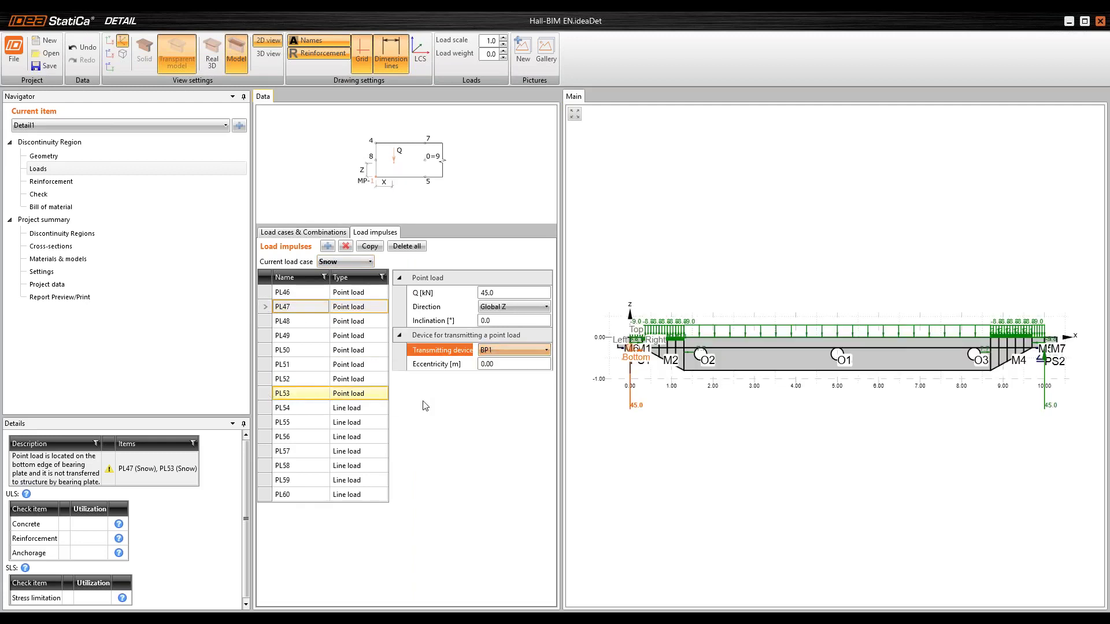
click(300, 393)
click(513, 364)
click(509, 405)
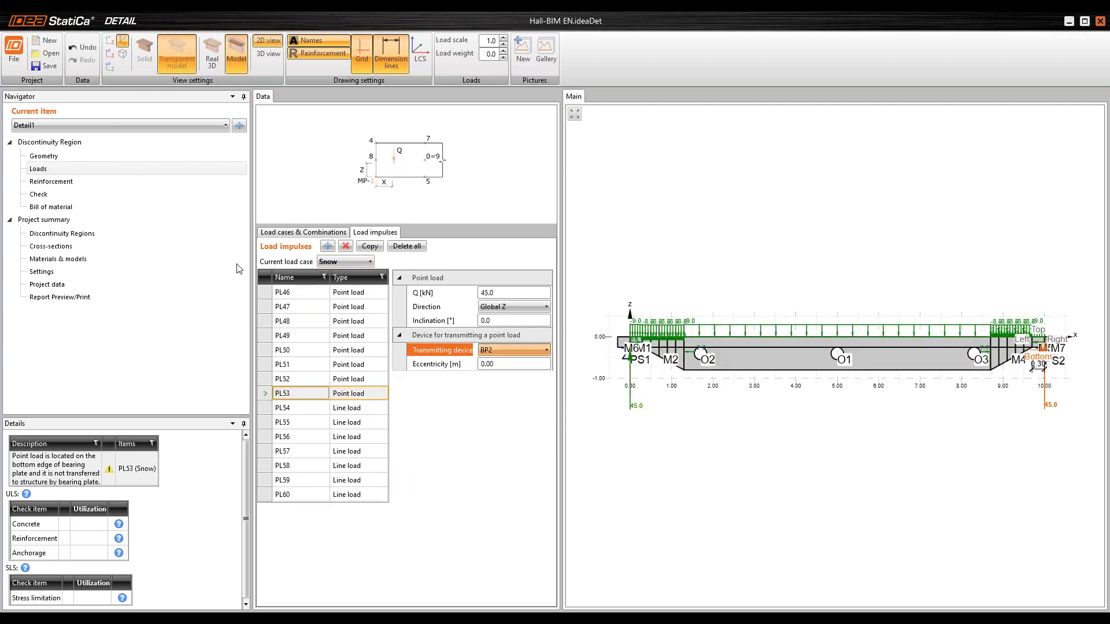
In the Wind-left side load case, set the transmitting device of point load PL62 to BP1 and of PL63 to BP2.
click(345, 261)
click(298, 312)
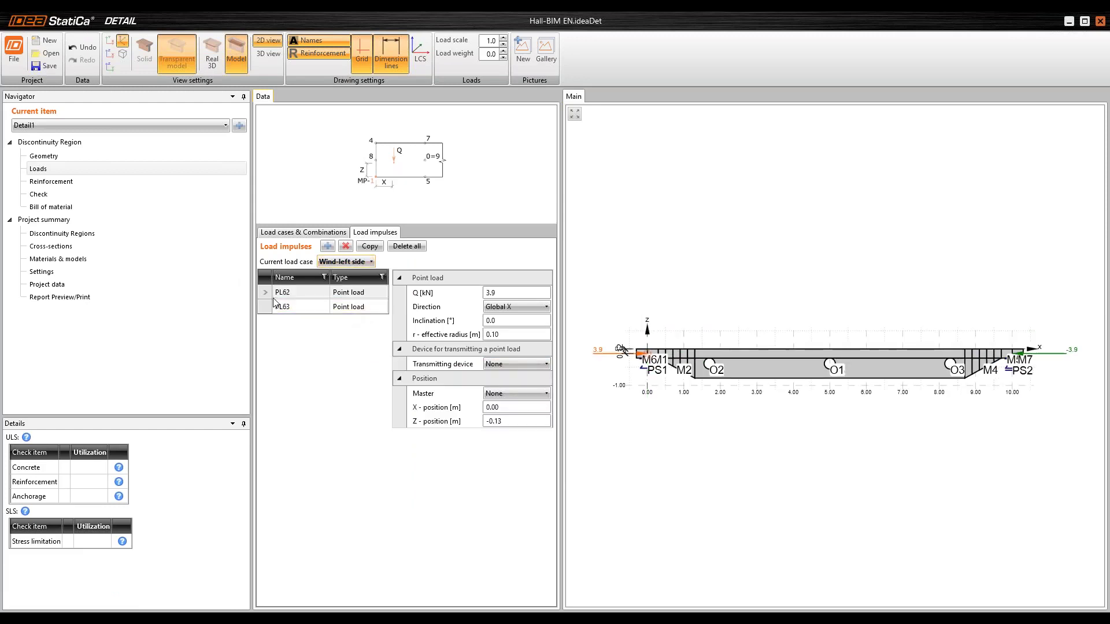
click(269, 293)
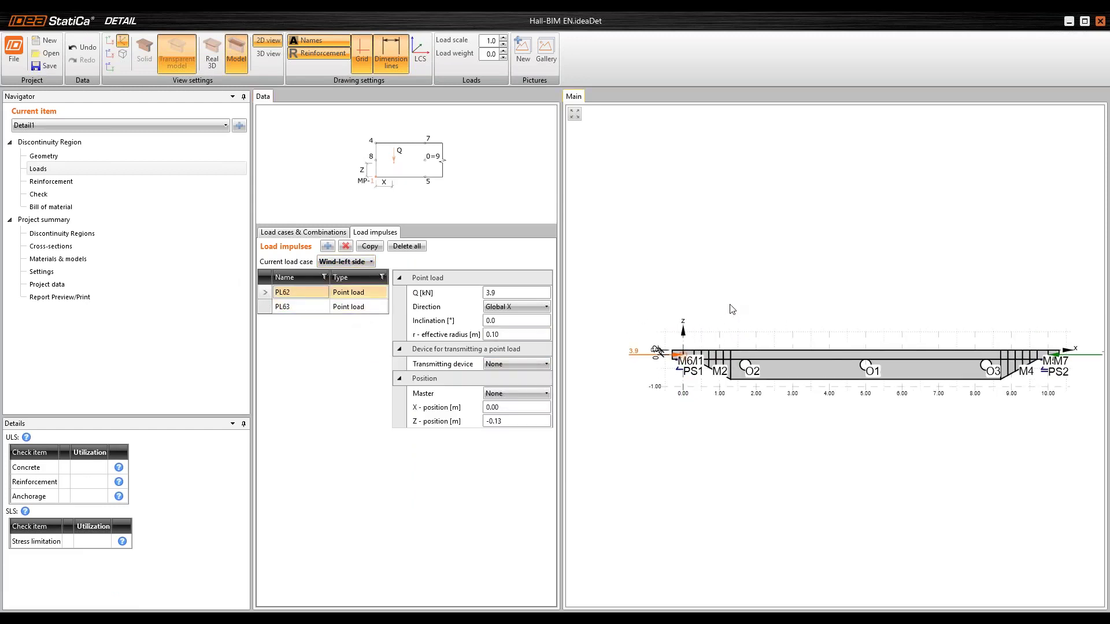
click(501, 360)
click(333, 307)
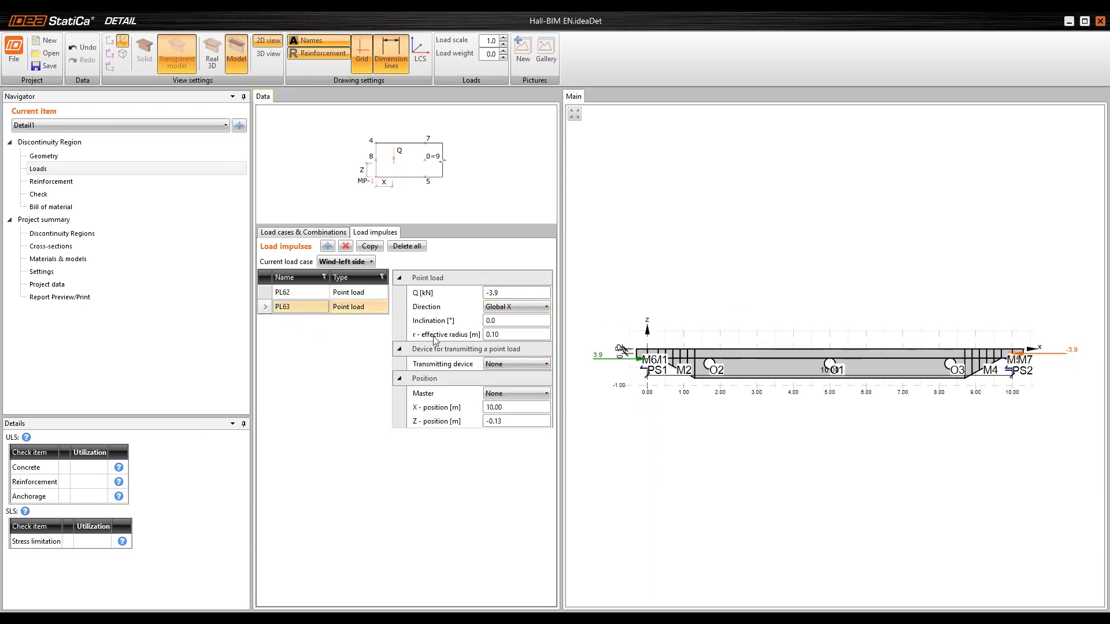
click(514, 364)
click(545, 363)
click(509, 401)
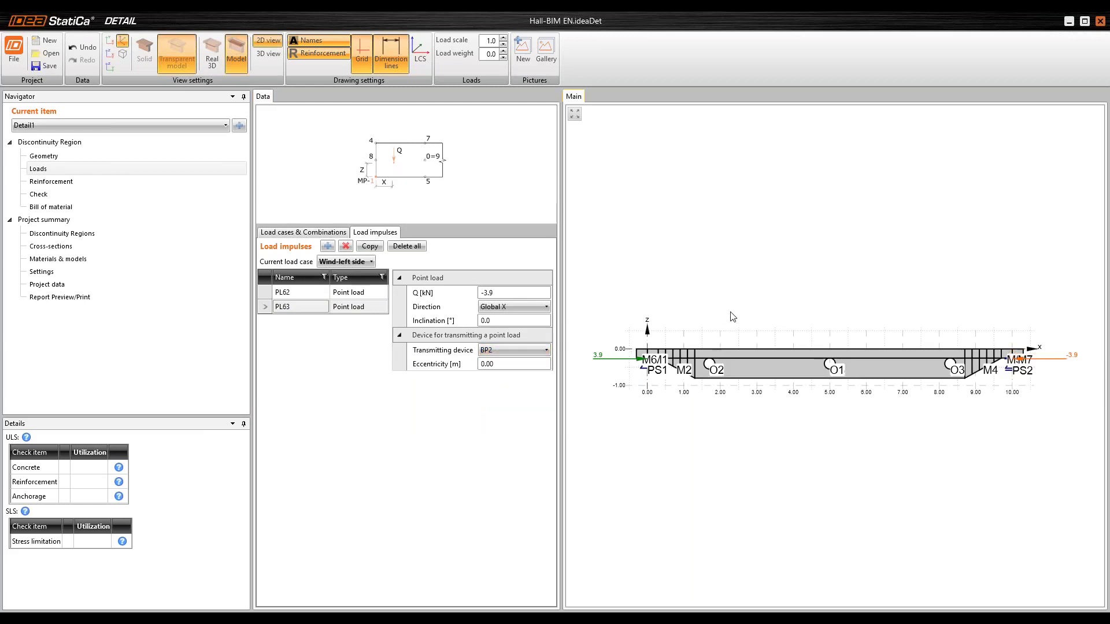
Examine combination CO1(1) and the partial factors of all load combinations in the combination rule editor.
click(303, 232)
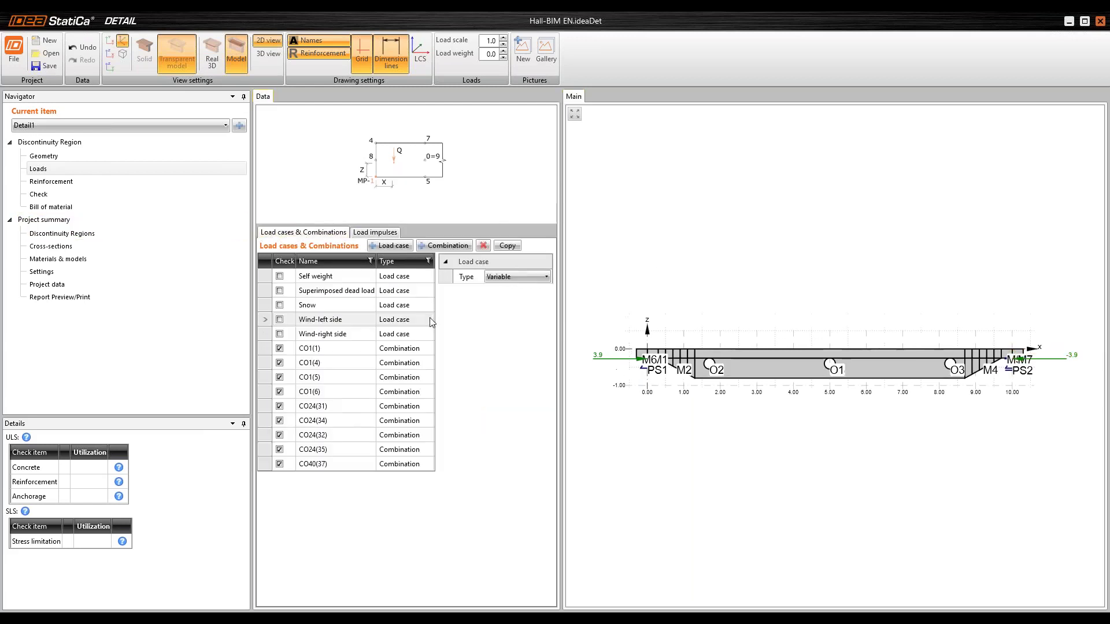
click(275, 352)
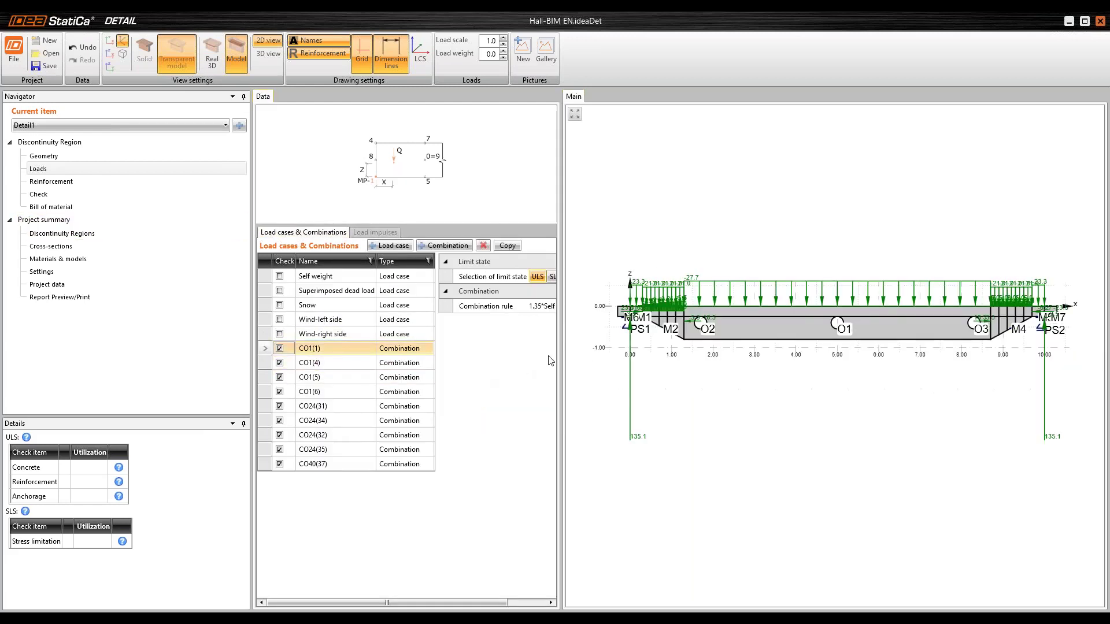
drag(561, 358, 672, 357)
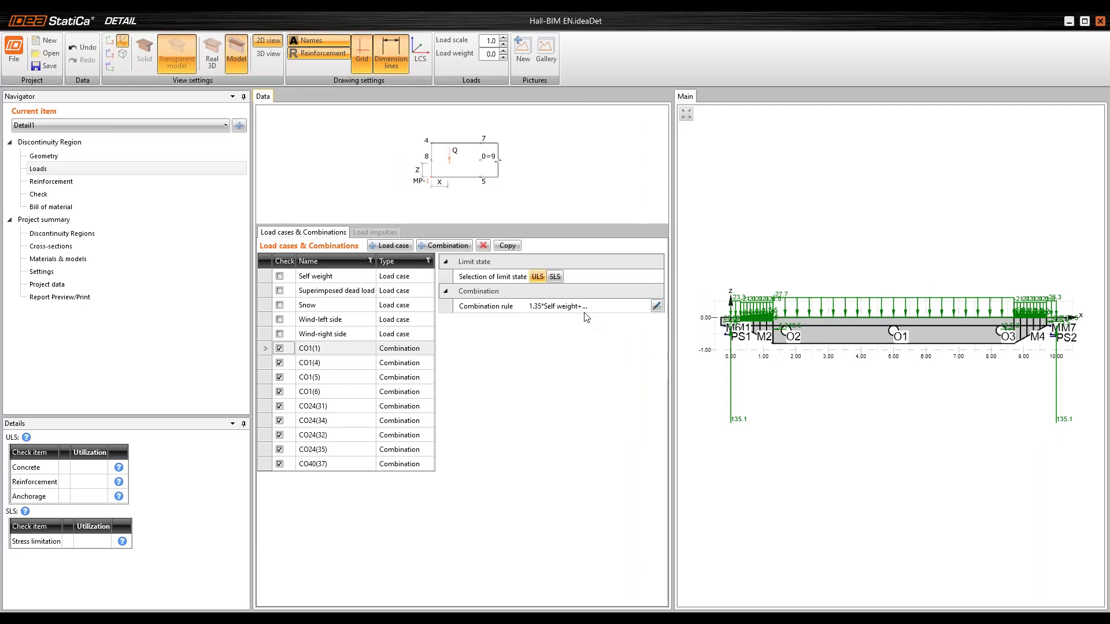
click(656, 306)
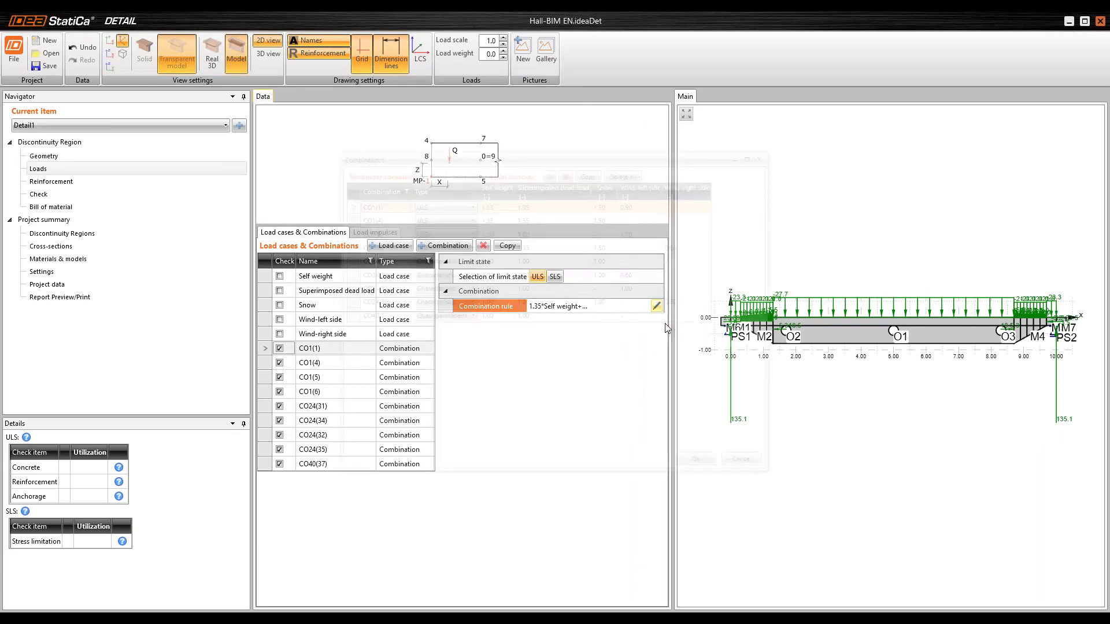
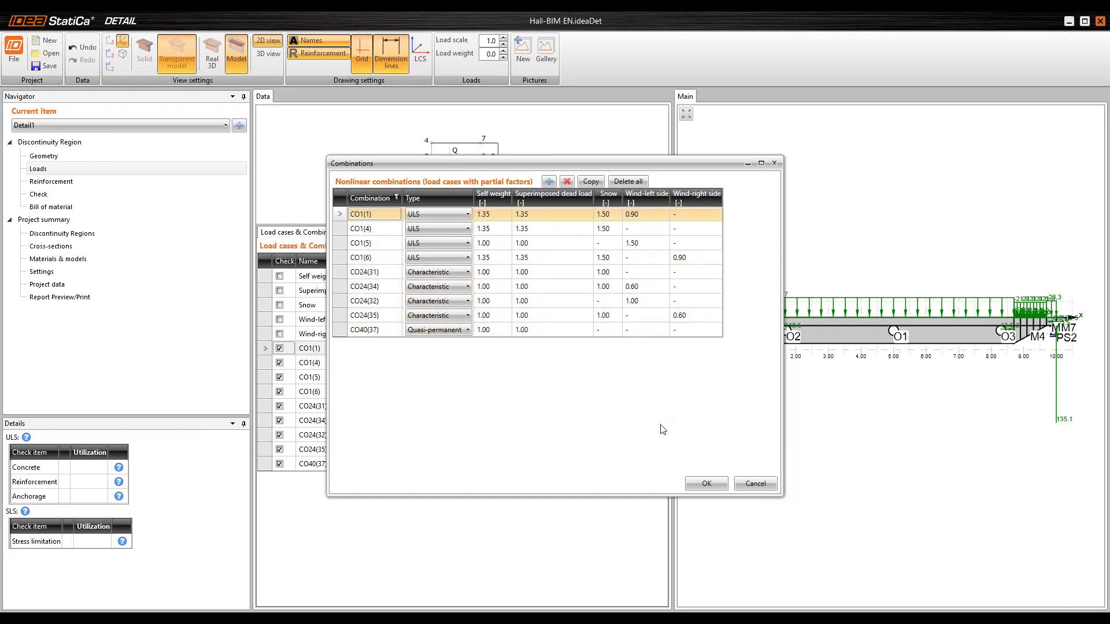
click(702, 485)
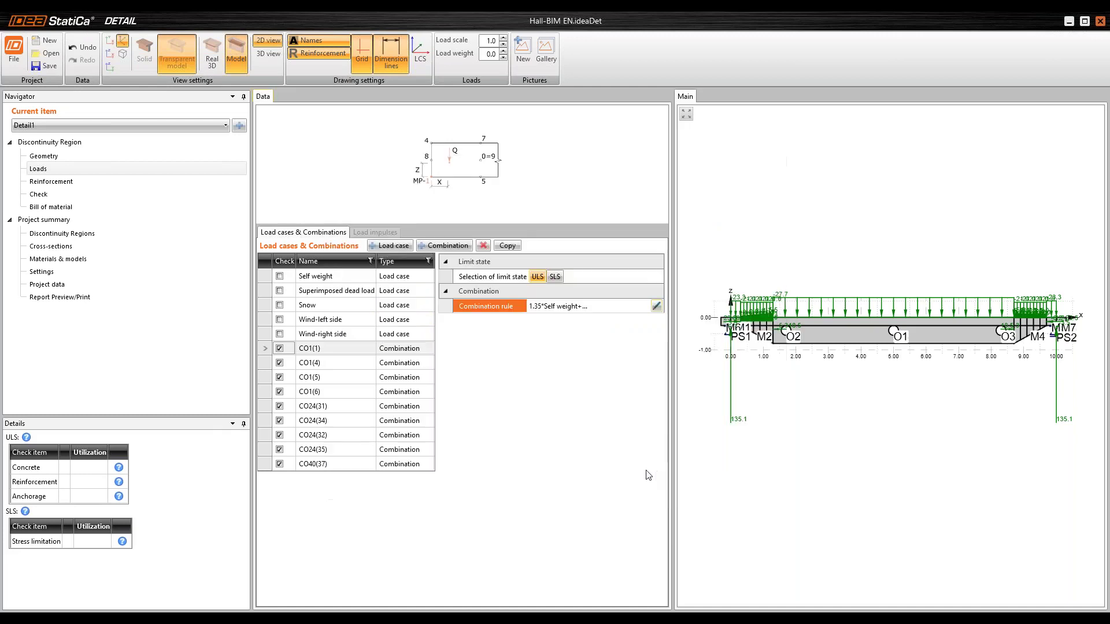
Enlarge the model view beside the load data and open the reinforcement of the discontinuity region.
drag(673, 437, 614, 442)
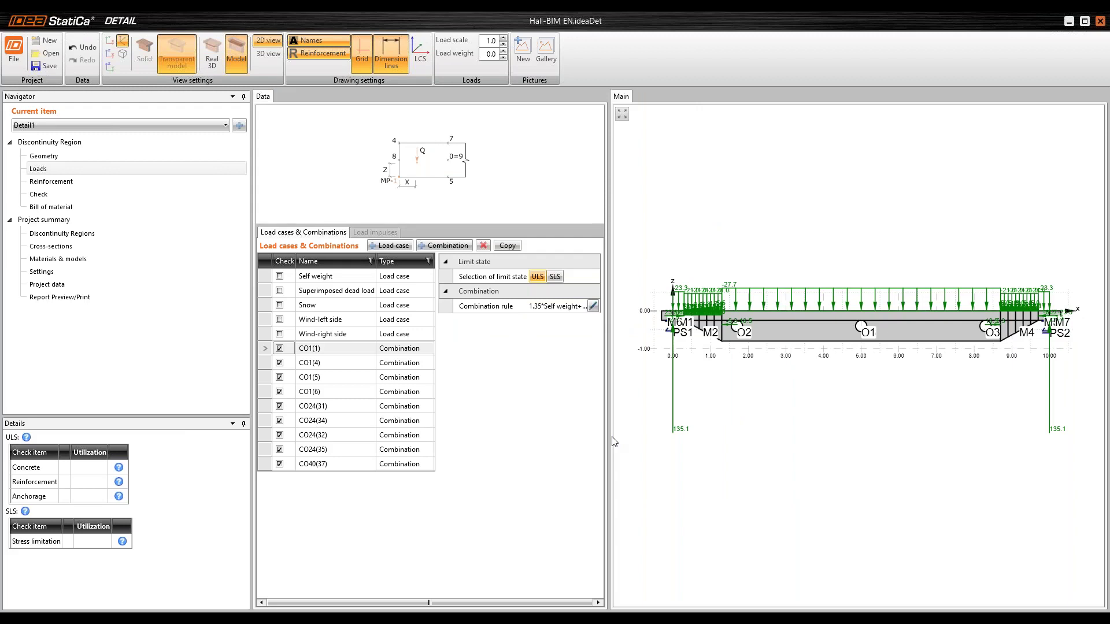
click(124, 181)
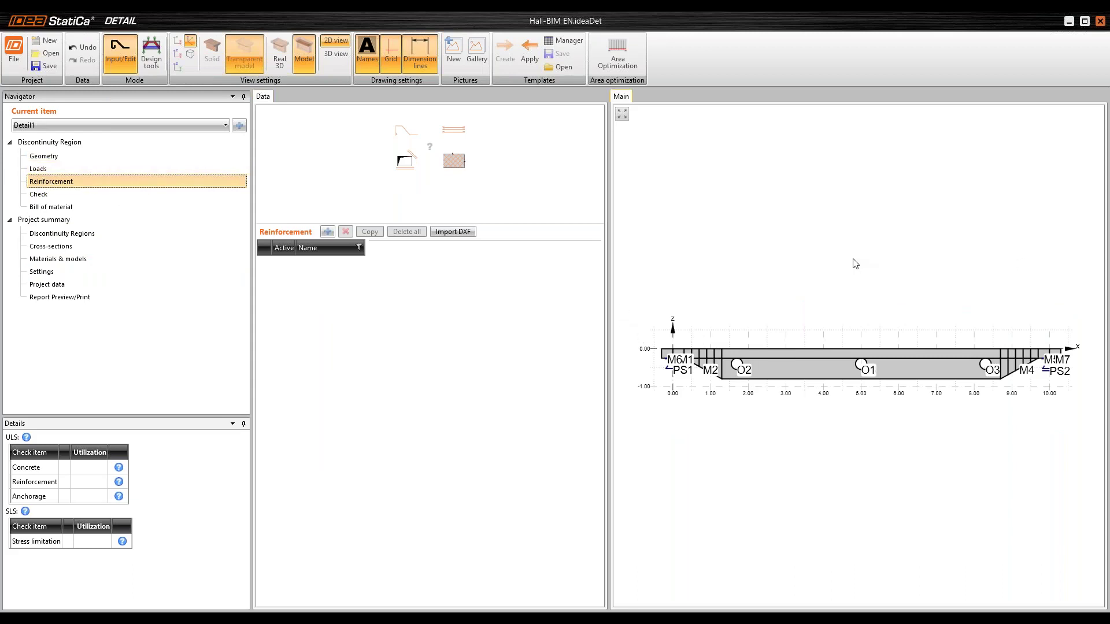
Add a new reinforcement of type Group of bars to the beam.
middle_drag(792, 257, 786, 252)
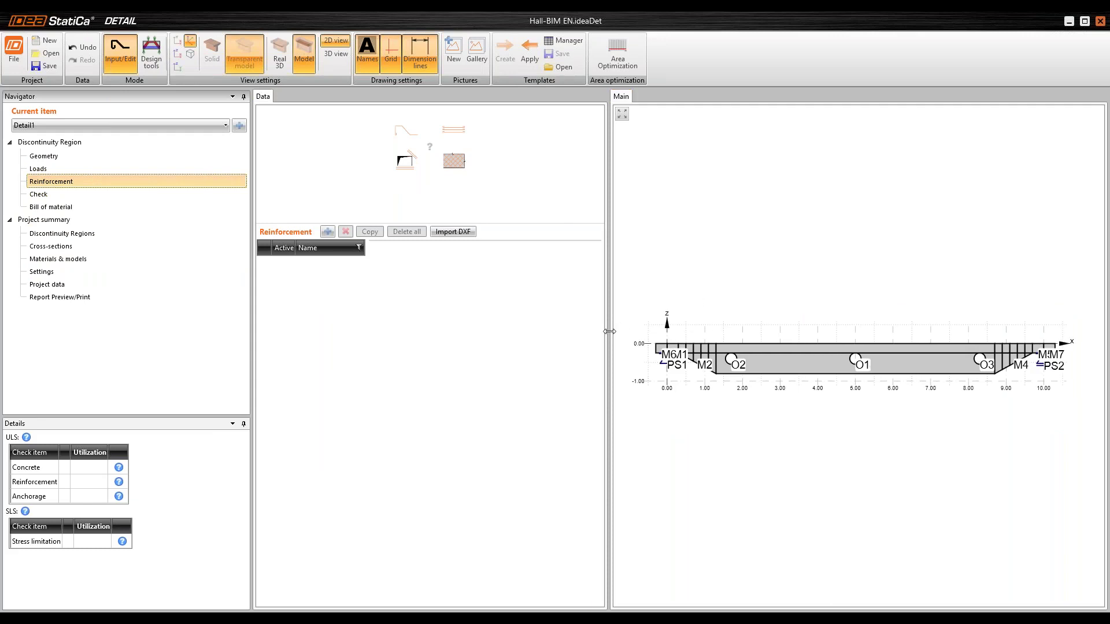
drag(609, 332, 568, 331)
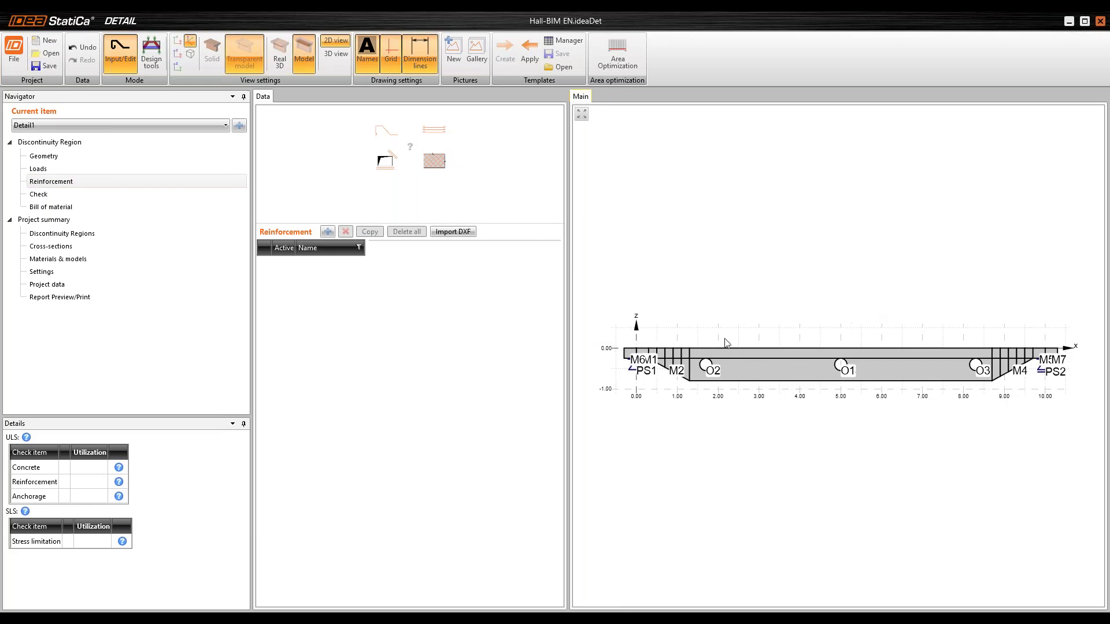
click(328, 232)
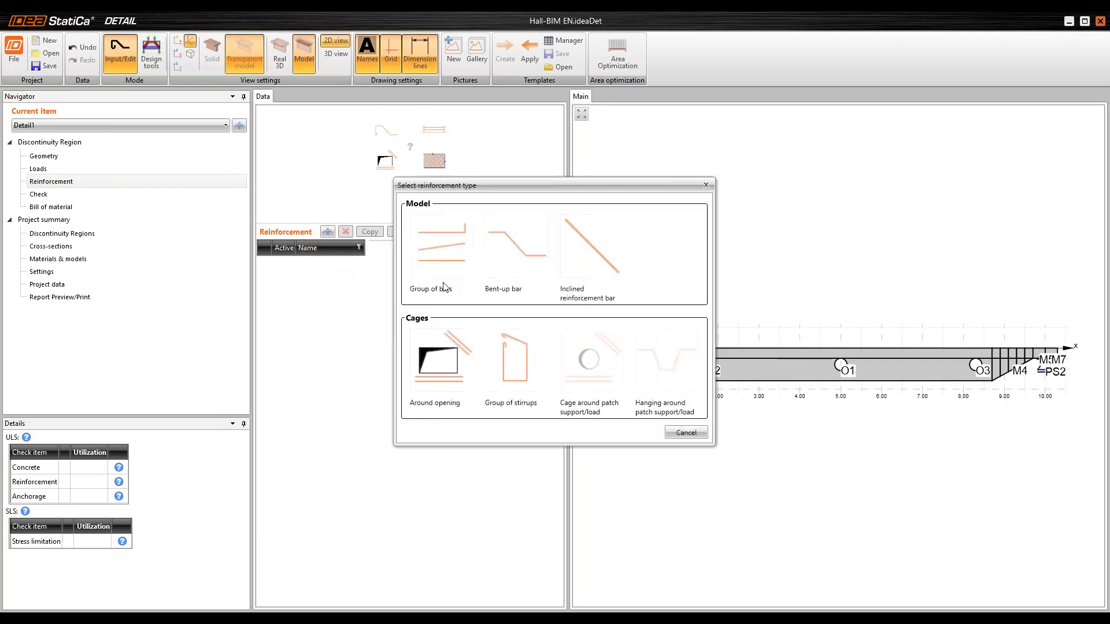
click(422, 249)
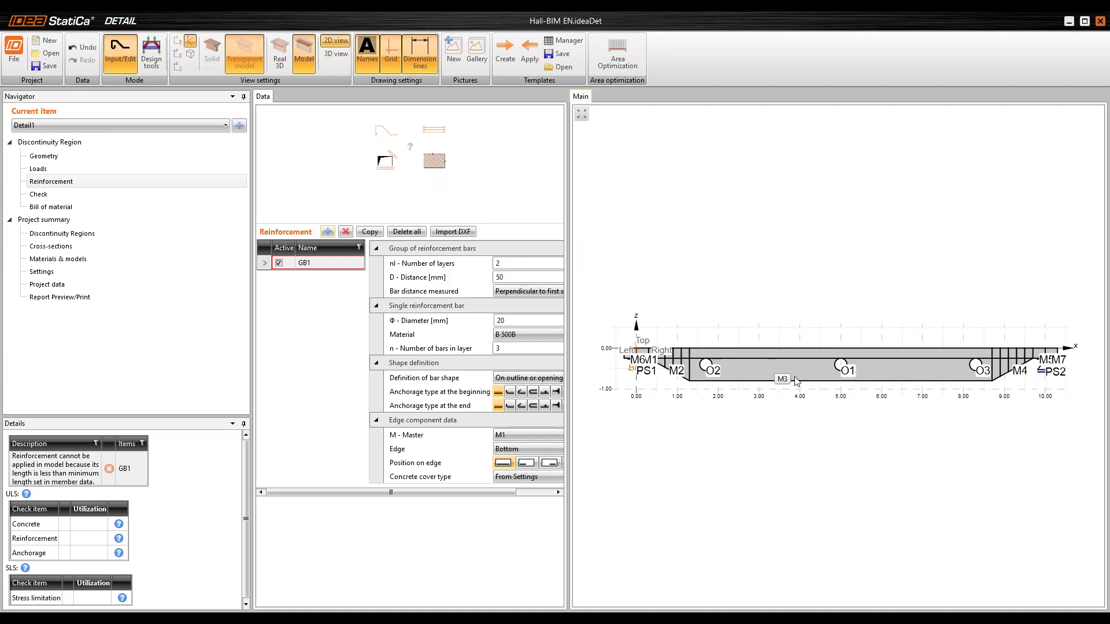
Display the beam as a real 3D model from an angled view and widen the reinforcement data area.
click(280, 52)
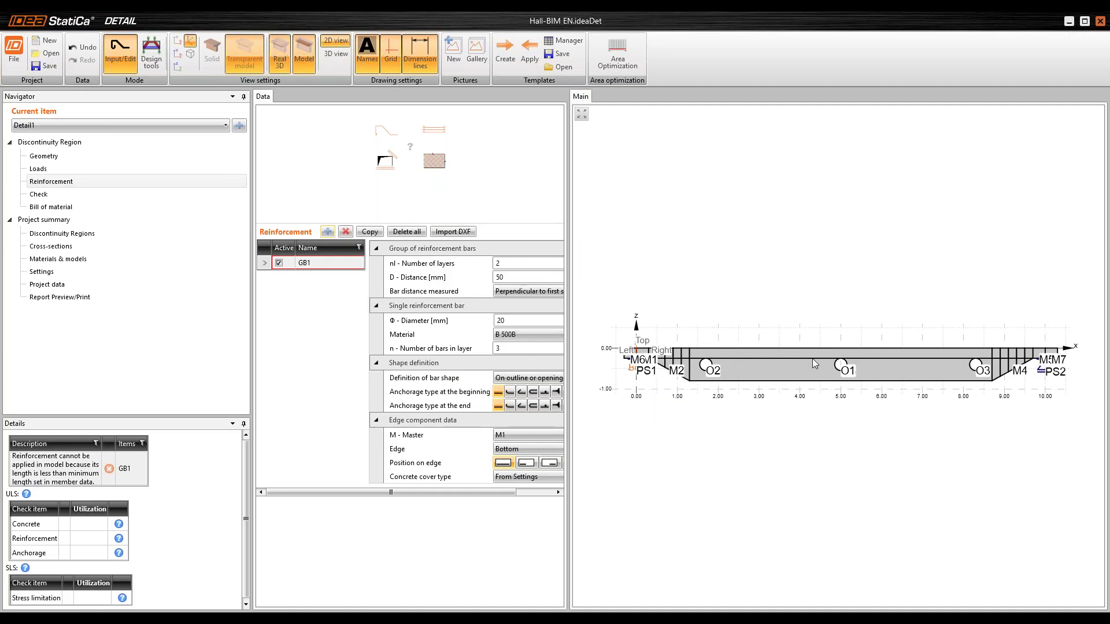
click(963, 118)
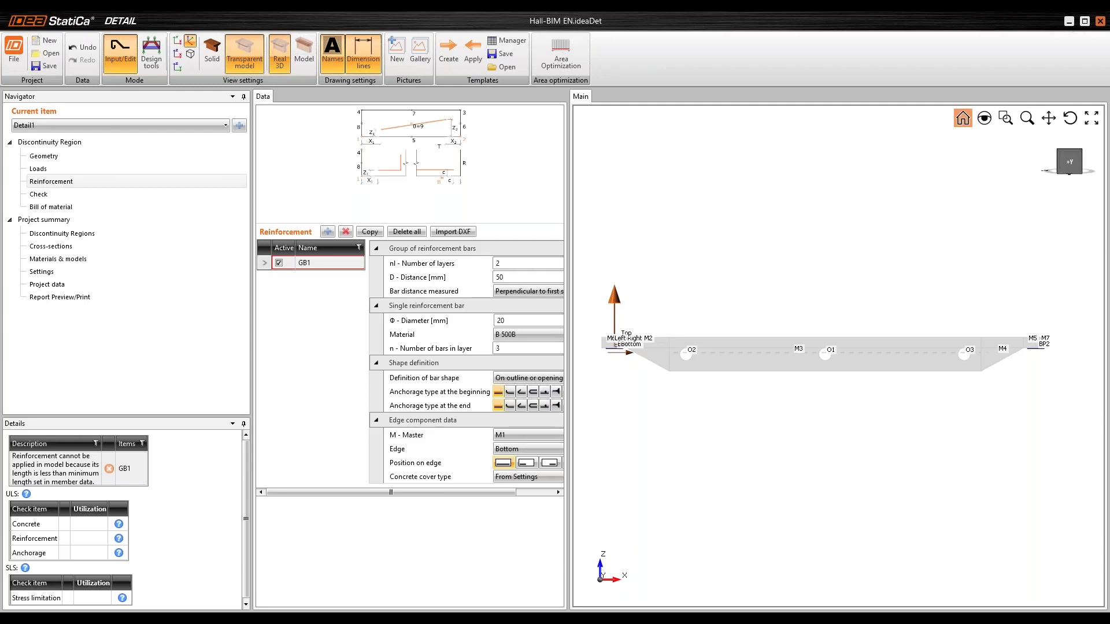
middle_drag(818, 291, 833, 262)
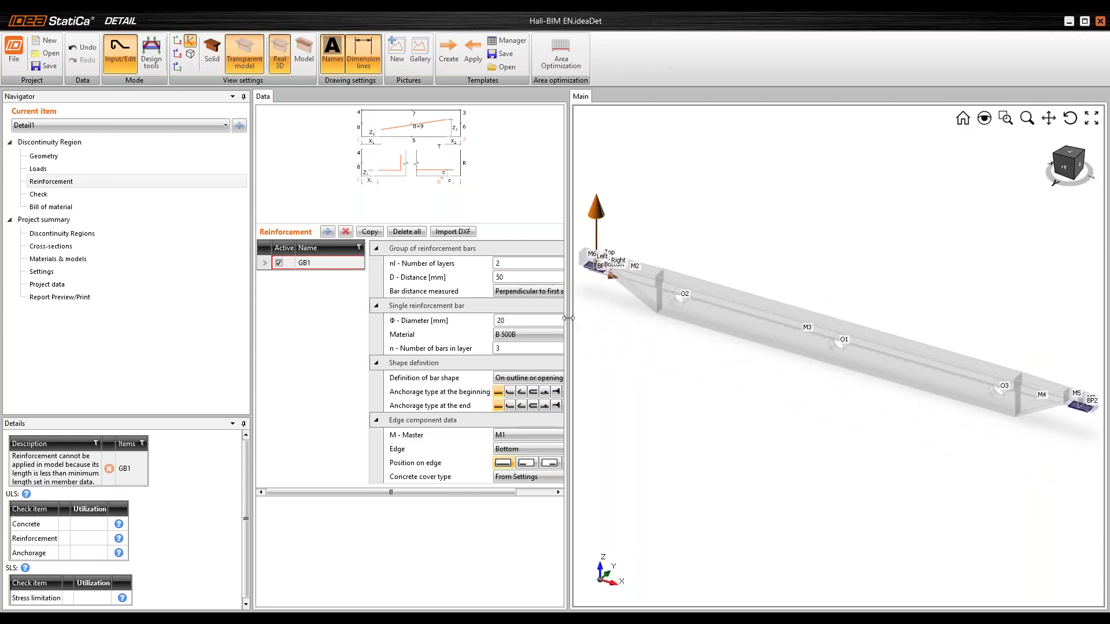
drag(572, 322, 612, 318)
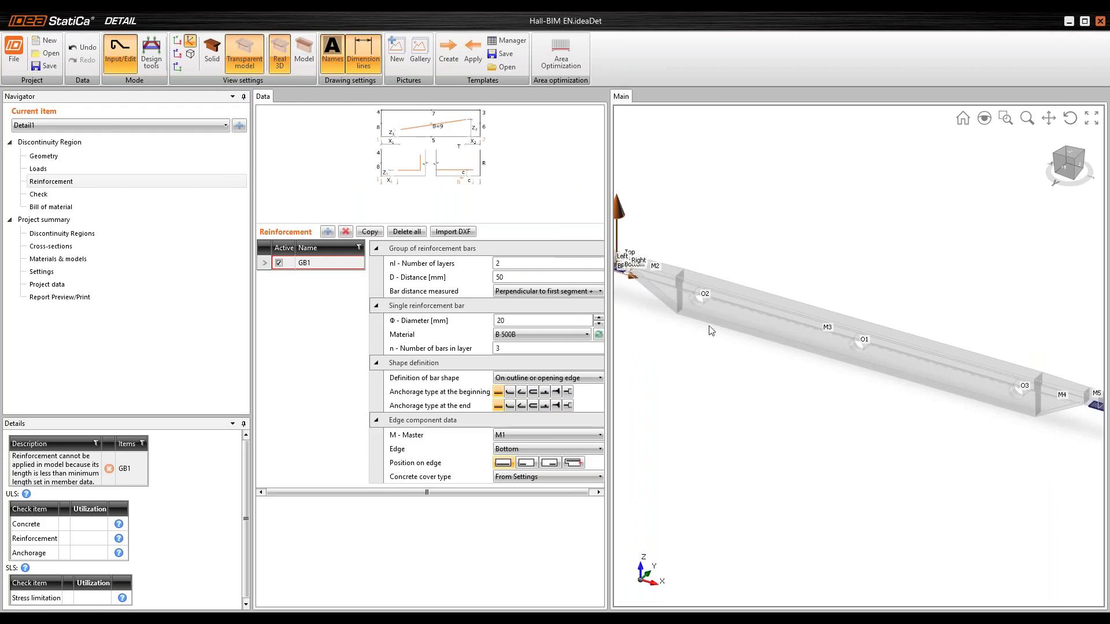
Define the bar group's shape on more edges, following edges 4 5 6 of the outline of all members.
click(555, 378)
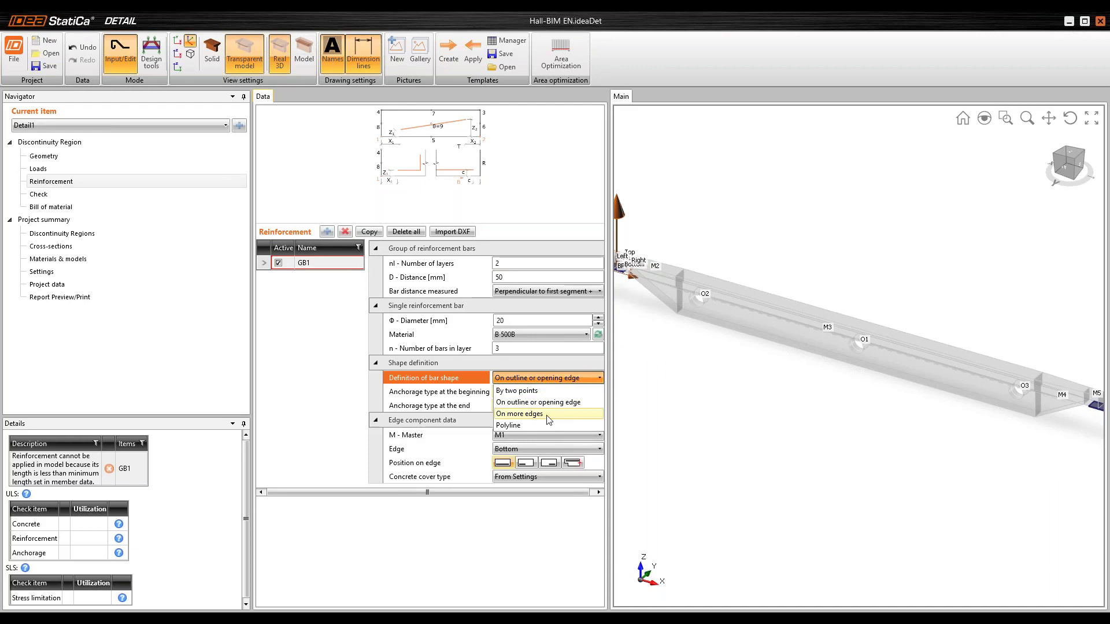
click(567, 414)
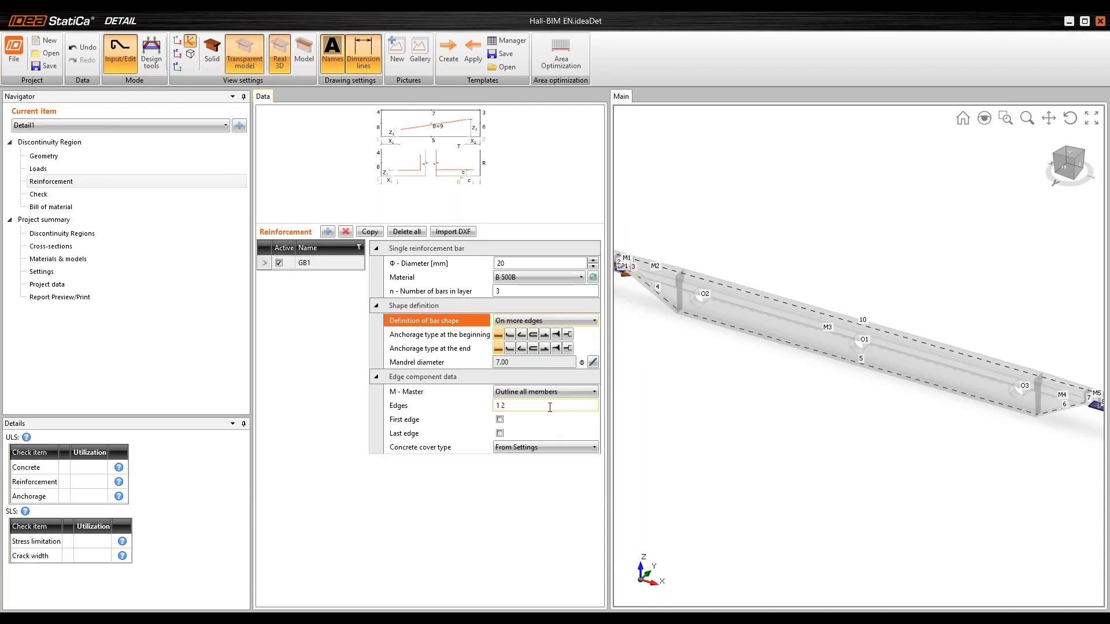
middle_drag(762, 288, 772, 282)
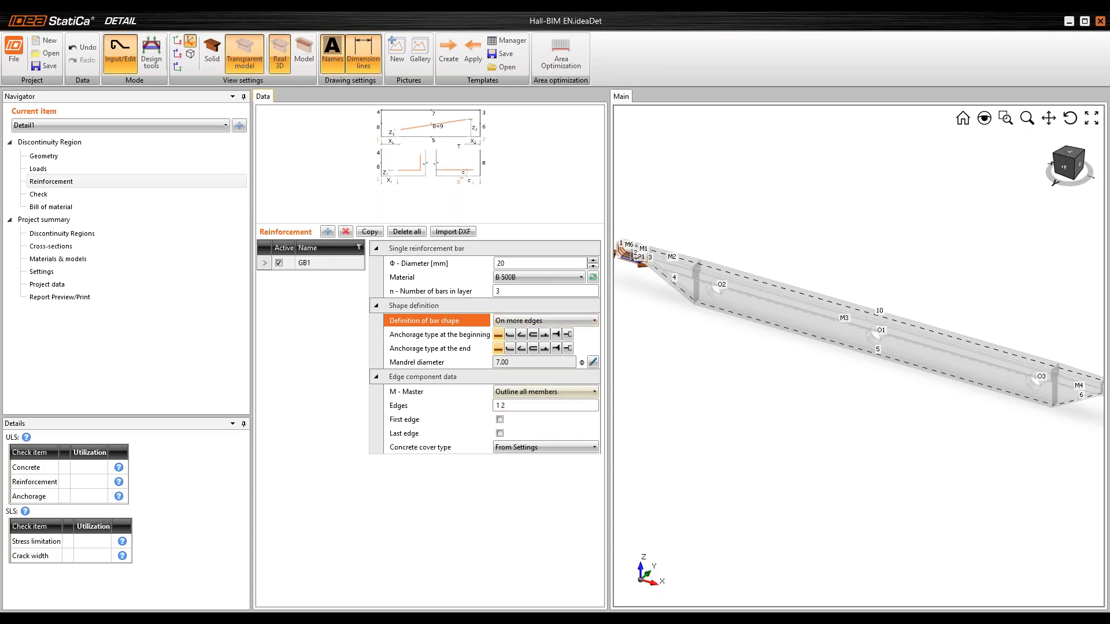
click(523, 410)
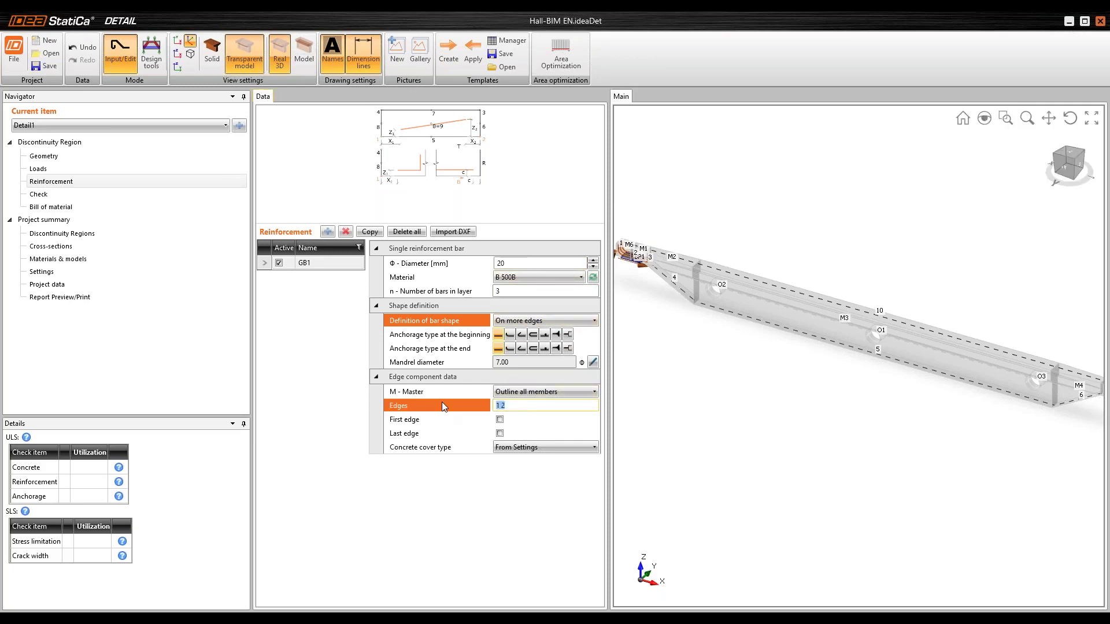
key(ctrl+a)
text(4 5 6)
key(Return)
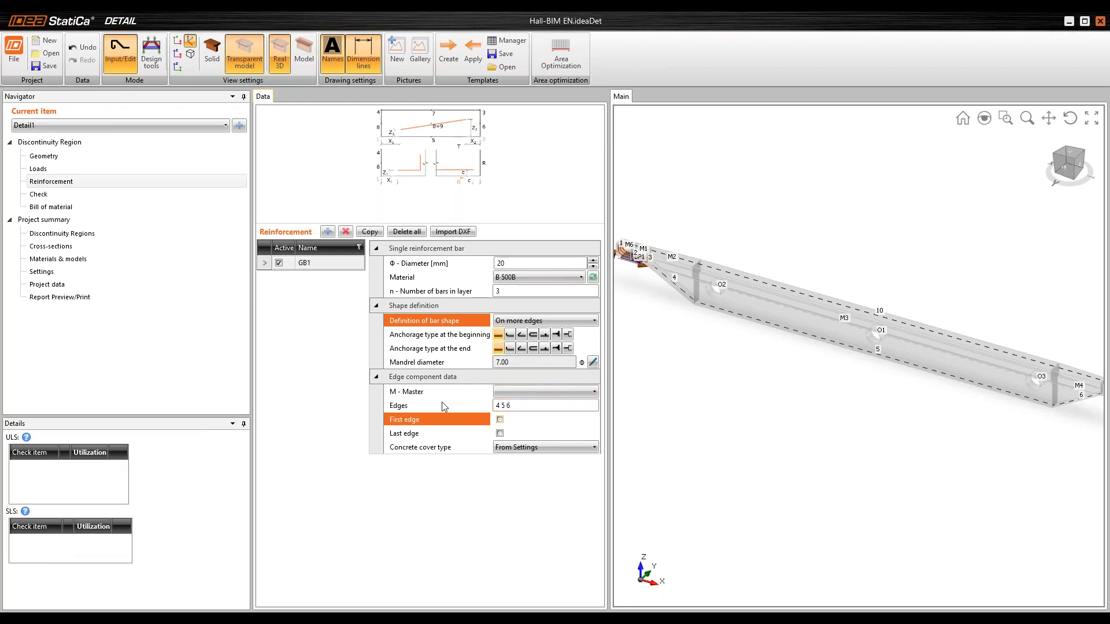
middle_drag(913, 346, 871, 344)
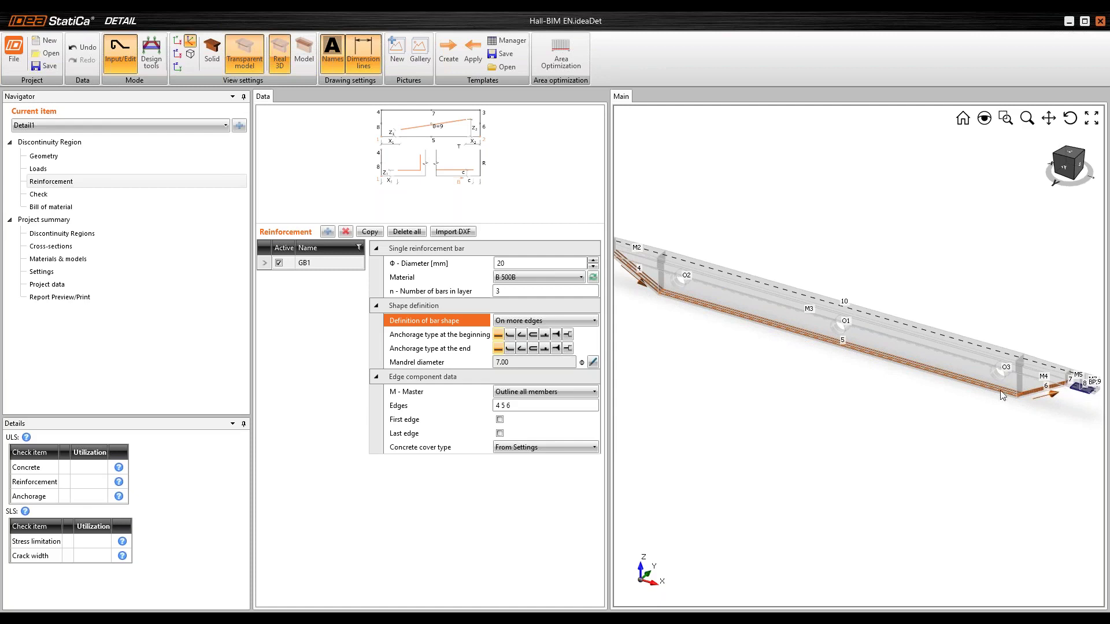
middle_drag(1000, 391, 984, 390)
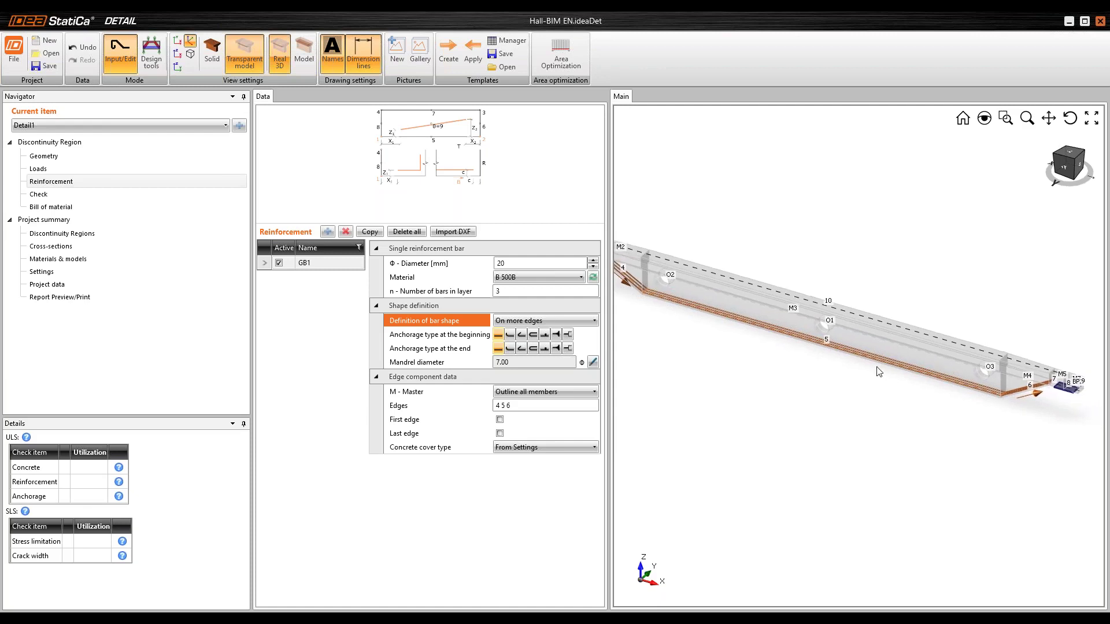
Set the bar diameter of the group to 16 mm.
click(536, 264)
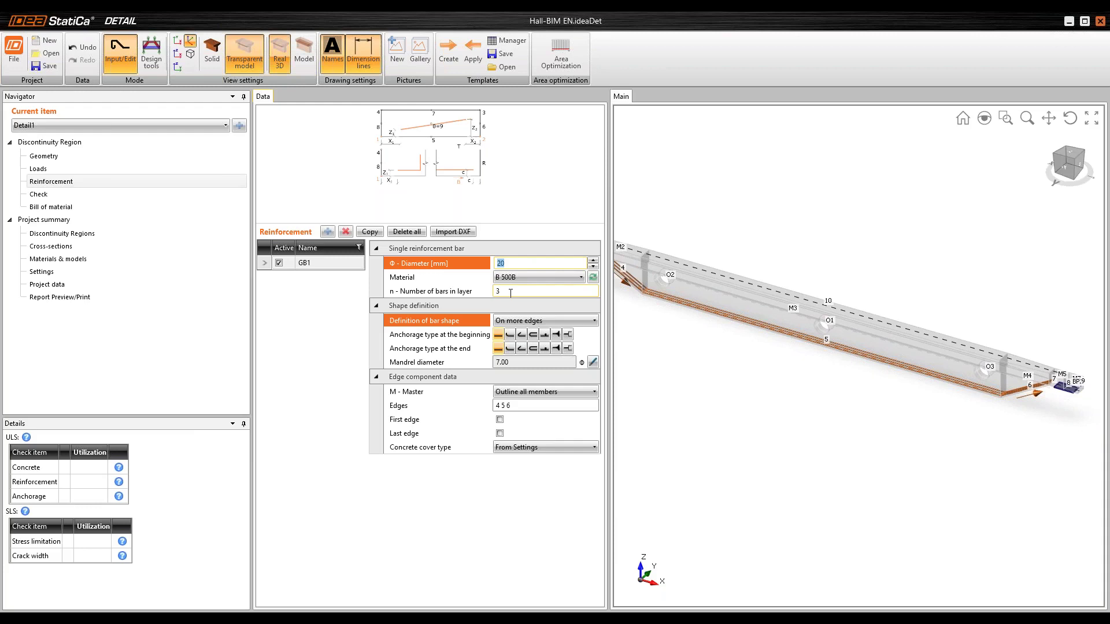
key(Tab)
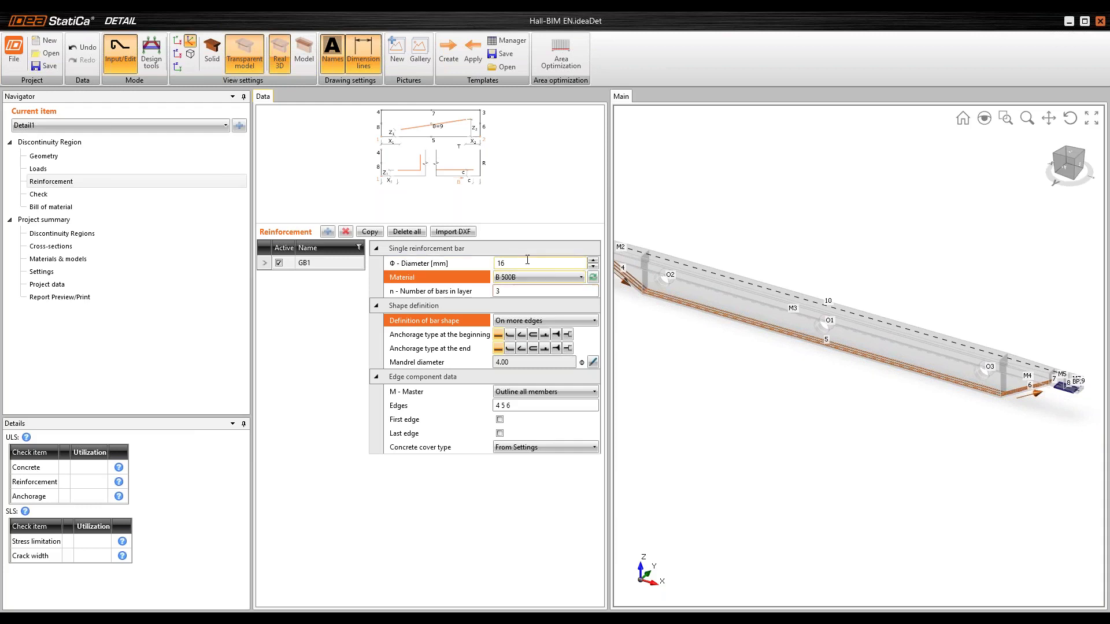
middle_drag(693, 269, 723, 265)
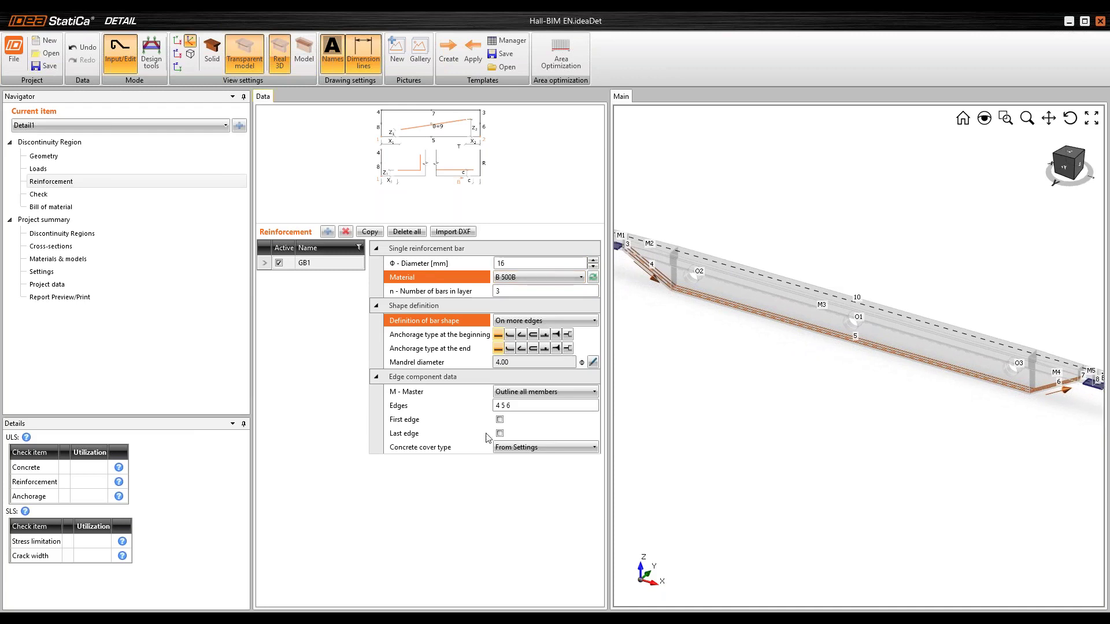
Enable the first-edge and last-edge lengths of the bar group and set them to -1500 mm and 1500 mm.
click(500, 419)
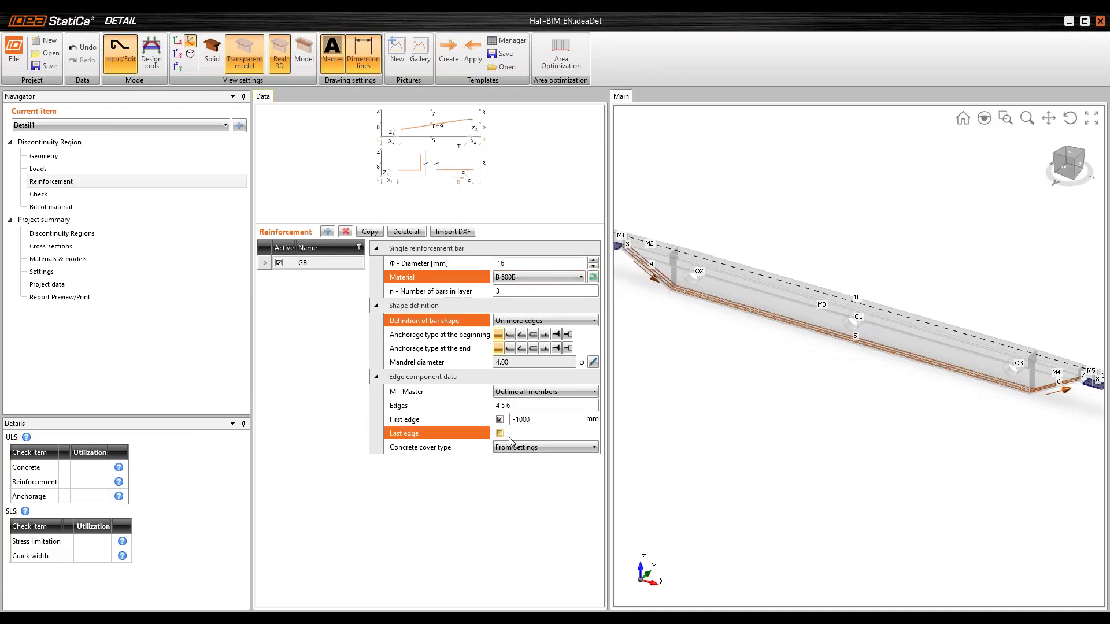
click(500, 432)
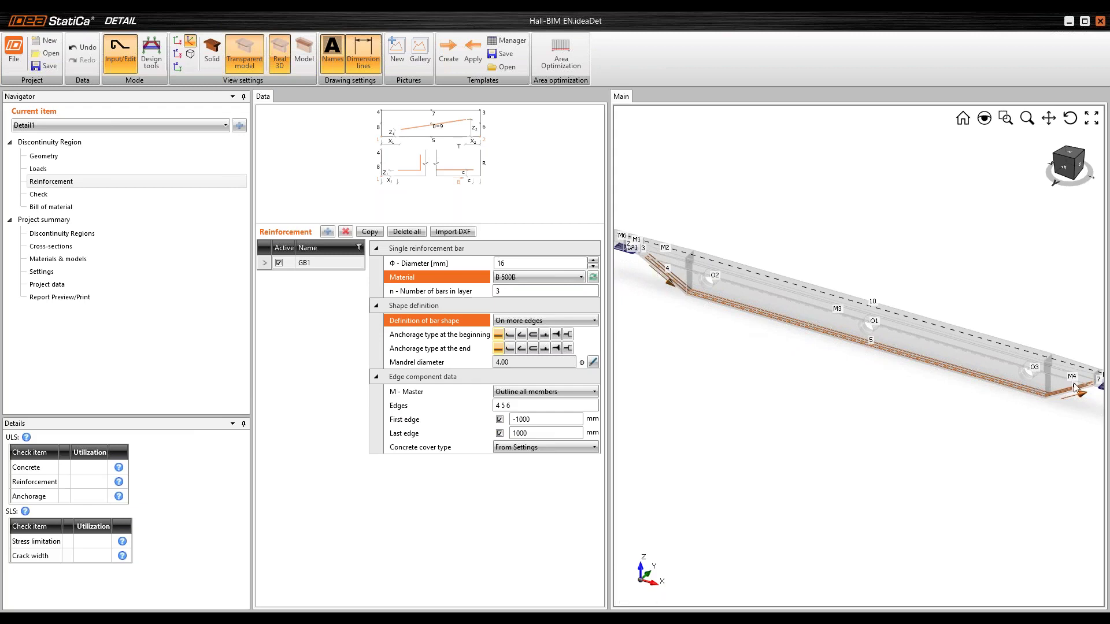
key(Tab)
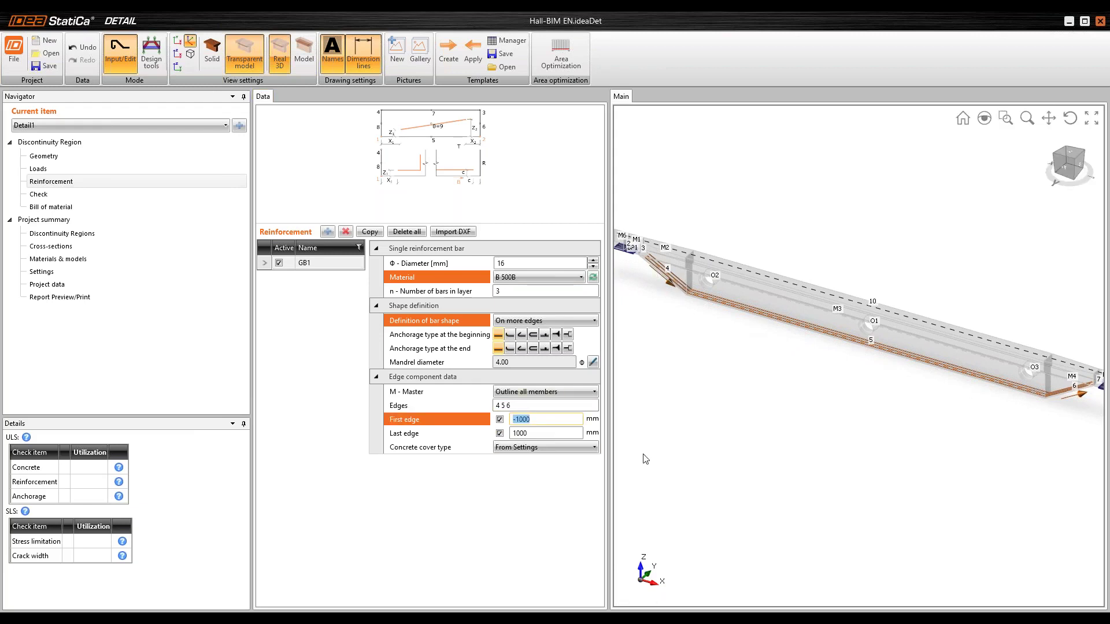
text(-)
key(Tab)
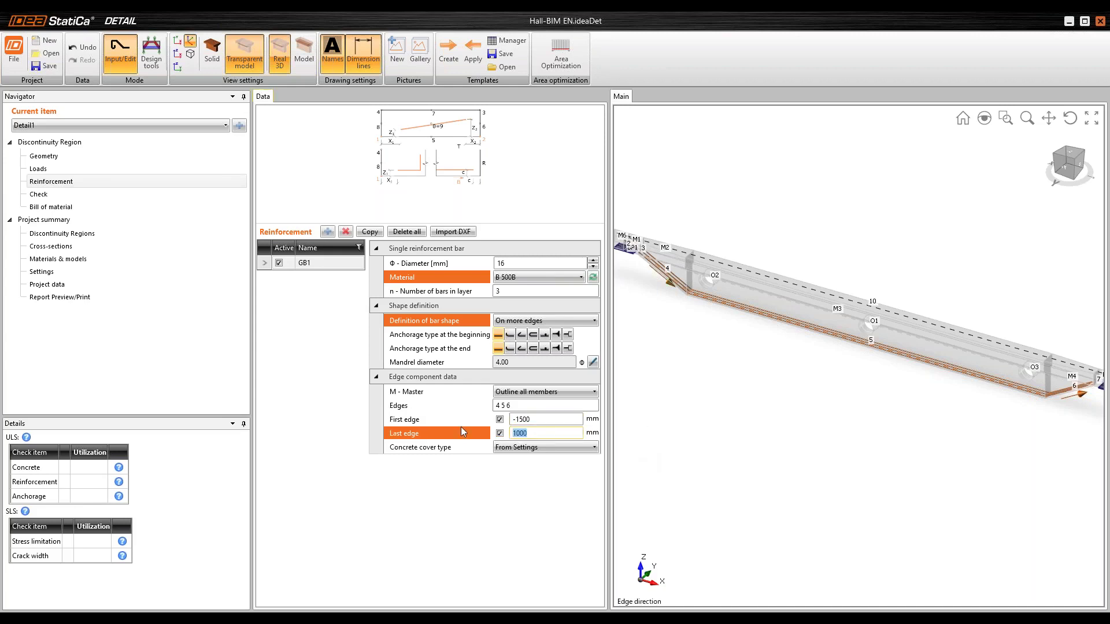
text(1500)
key(Tab)
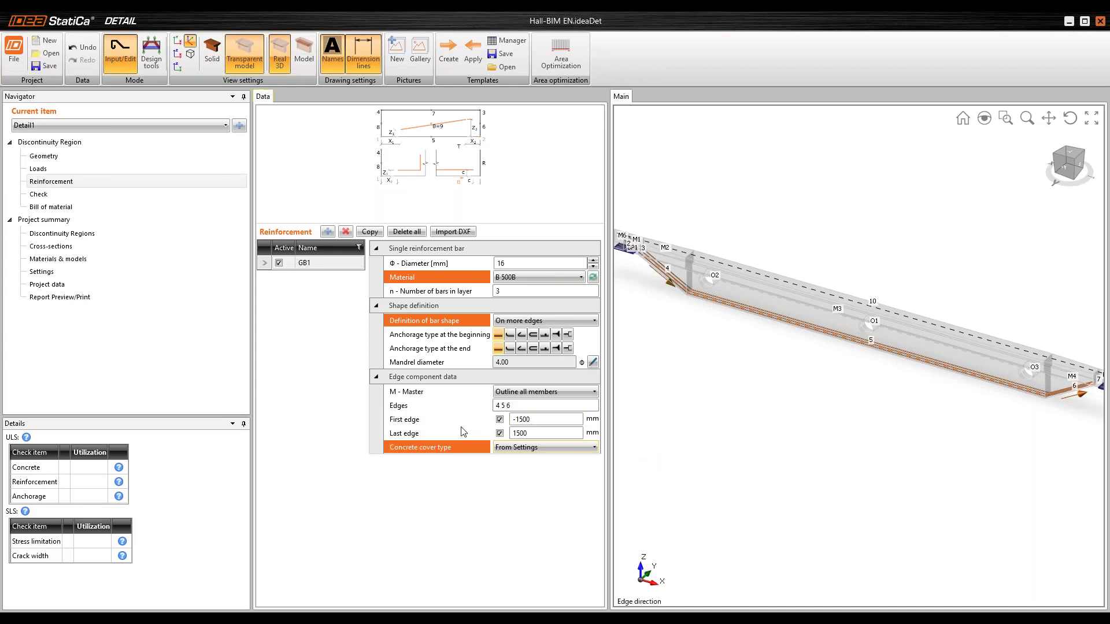
middle_drag(726, 329, 724, 306)
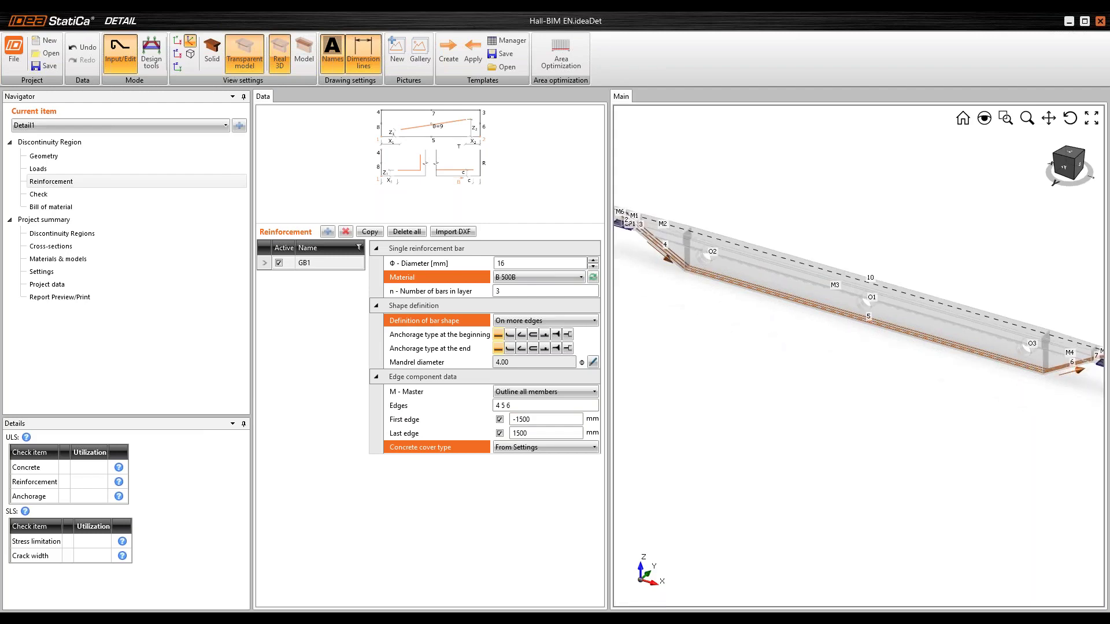
middle_drag(812, 291, 797, 291)
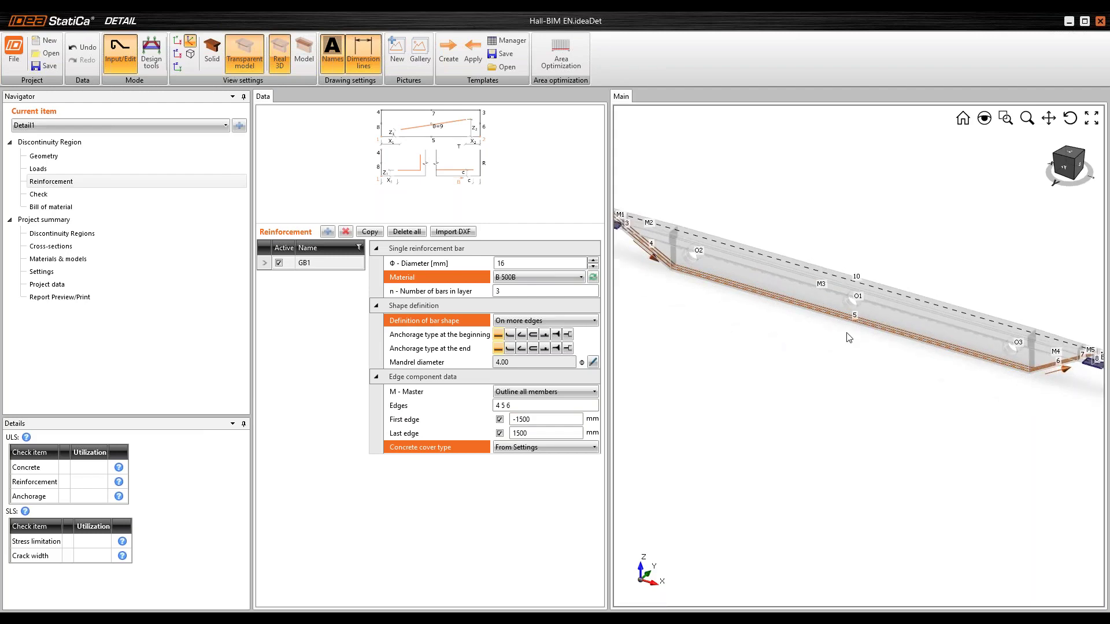
scroll(769, 251, up, 5)
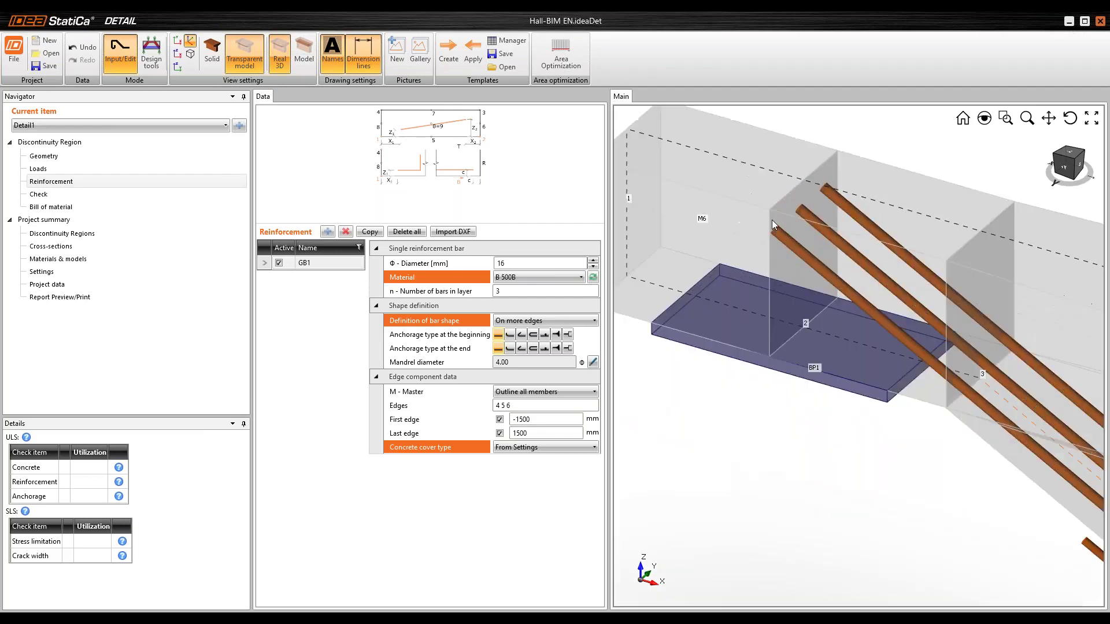
scroll(771, 219, down, 6)
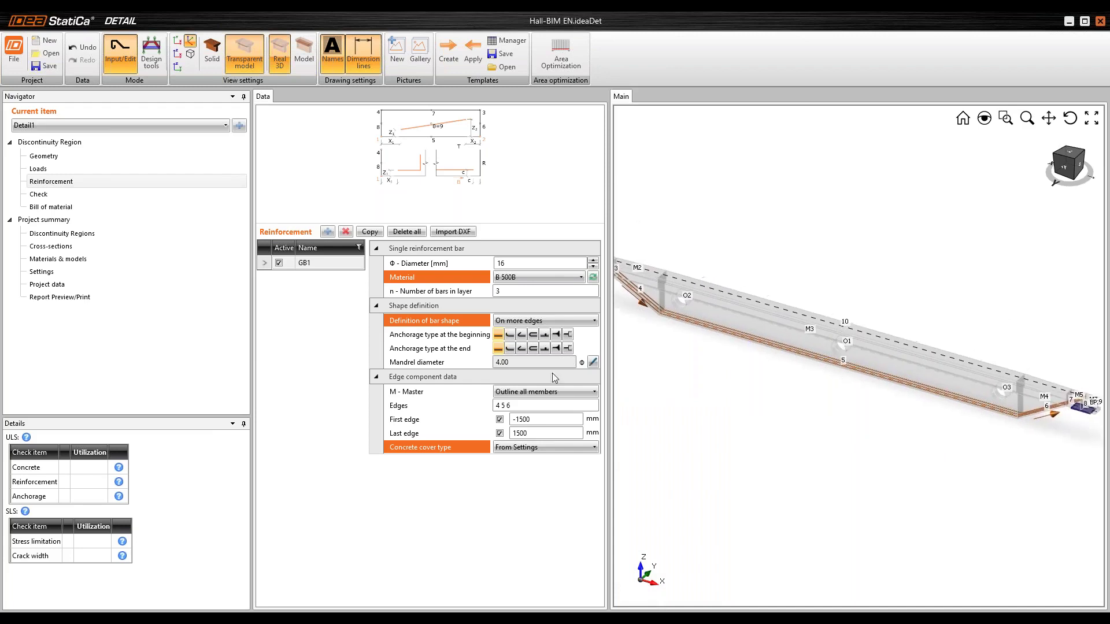
Copy bar group GB1 and give the copy a user-value concrete cover of 60 mm to form a second layer.
click(370, 231)
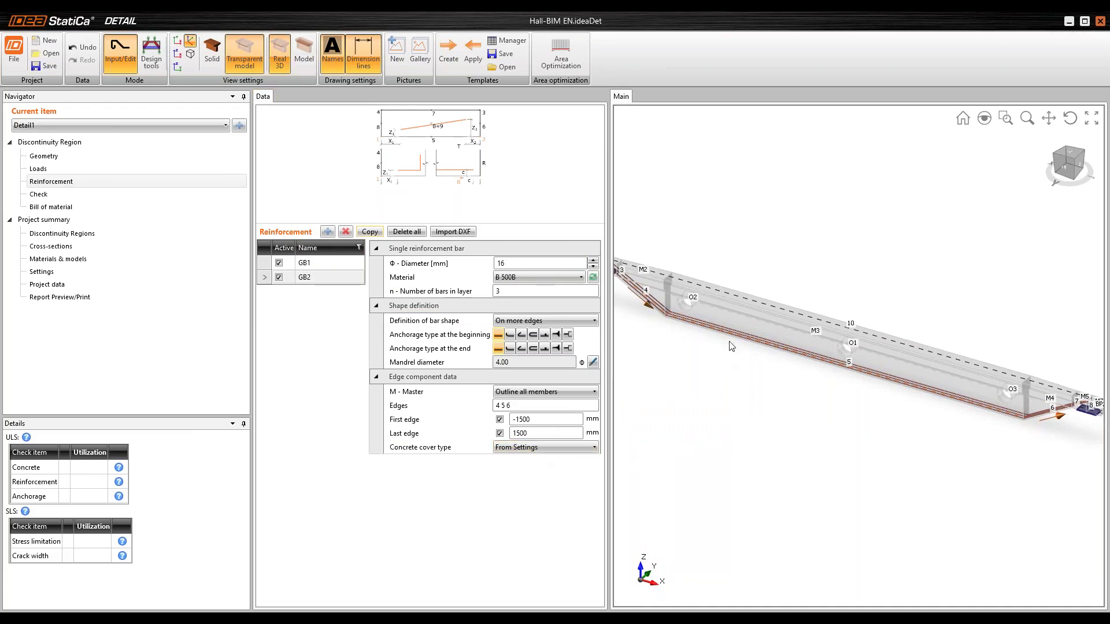
click(593, 448)
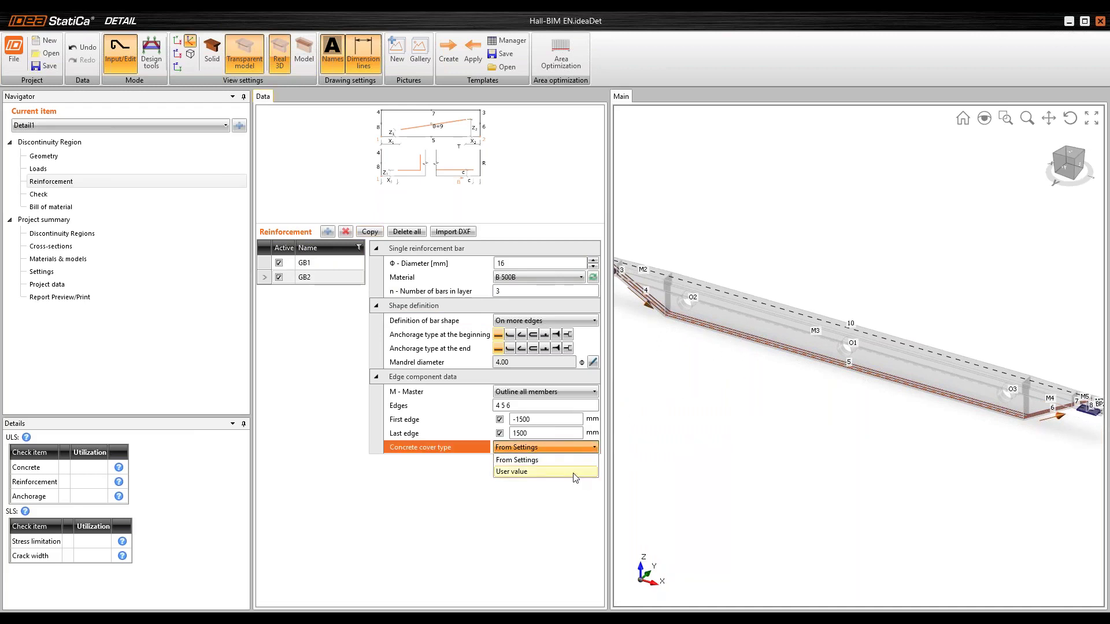
click(575, 475)
click(547, 463)
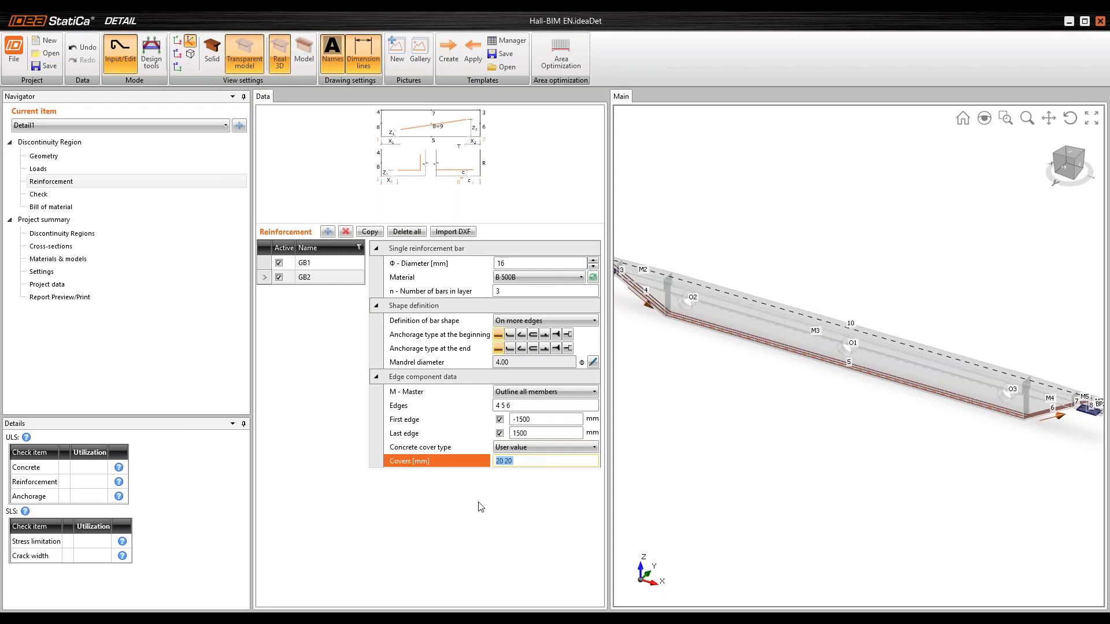
text(60)
key(Return)
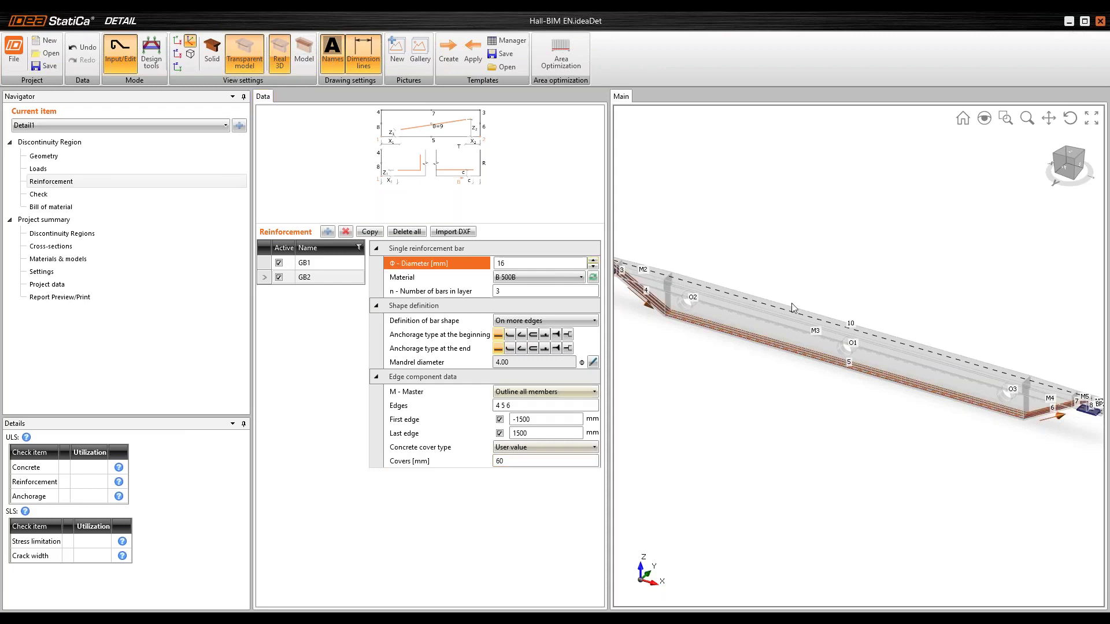
scroll(837, 371, up, 5)
scroll(837, 372, up, 5)
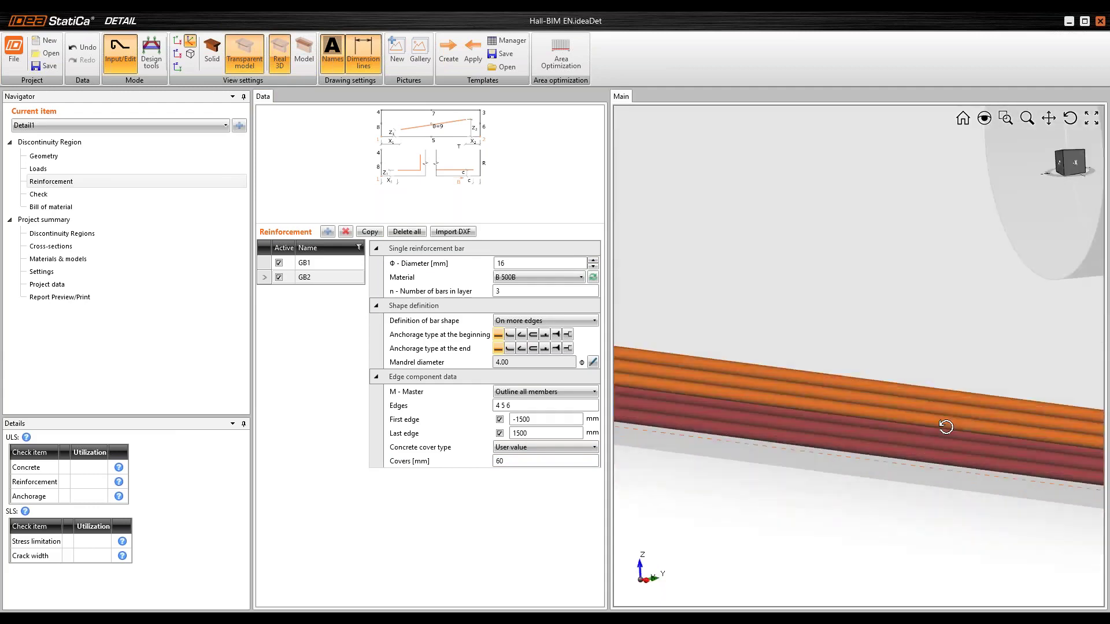
right_drag(838, 371, 896, 407)
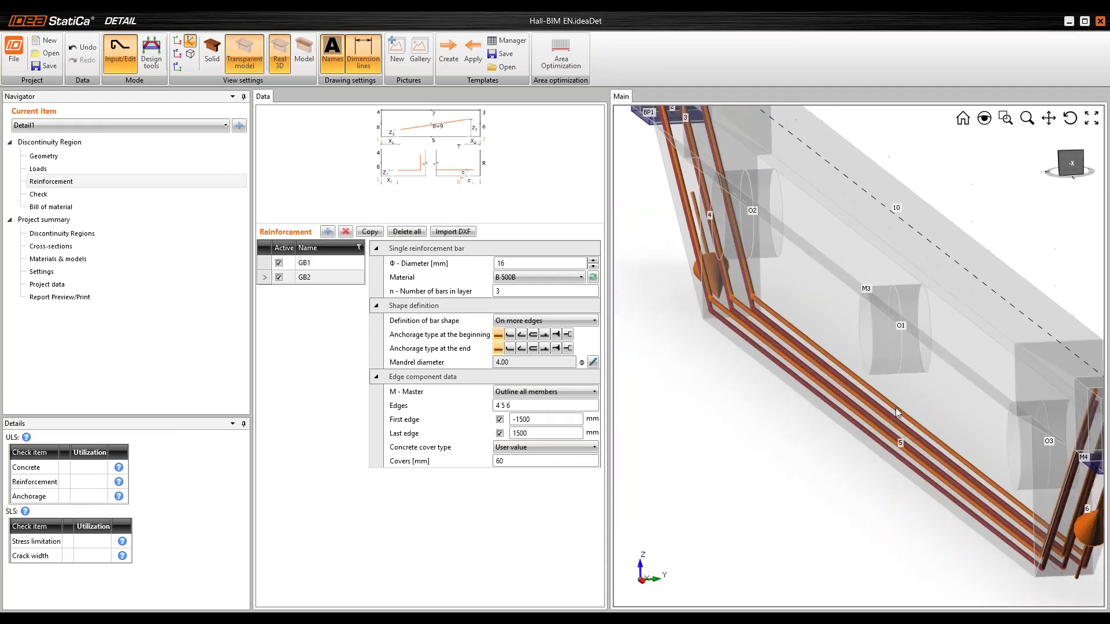
scroll(896, 408, up, 3)
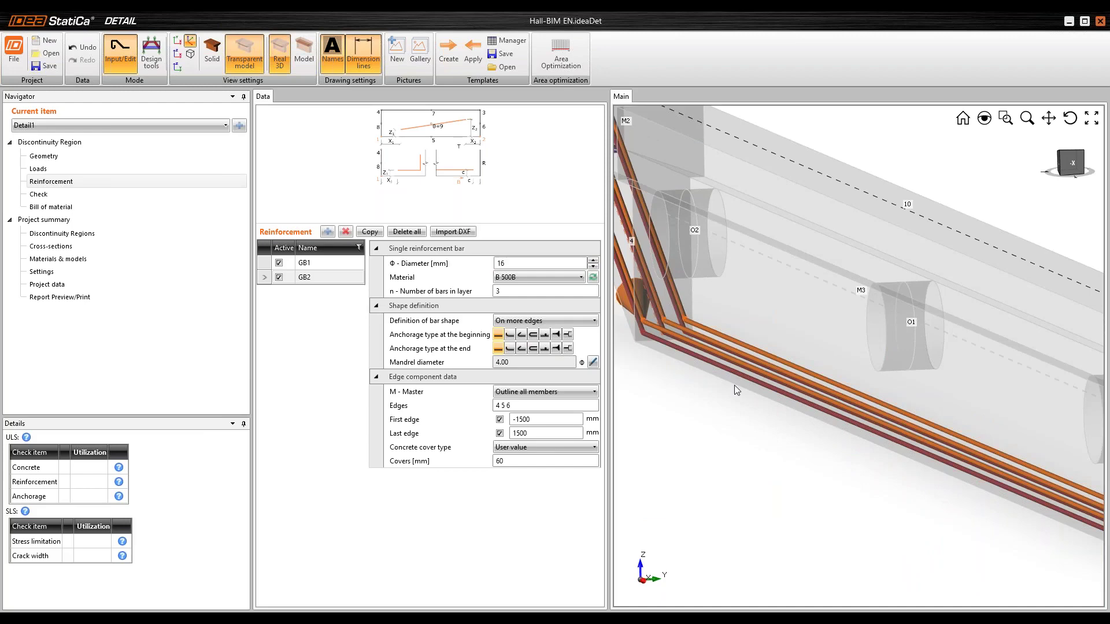
scroll(737, 390, down, 5)
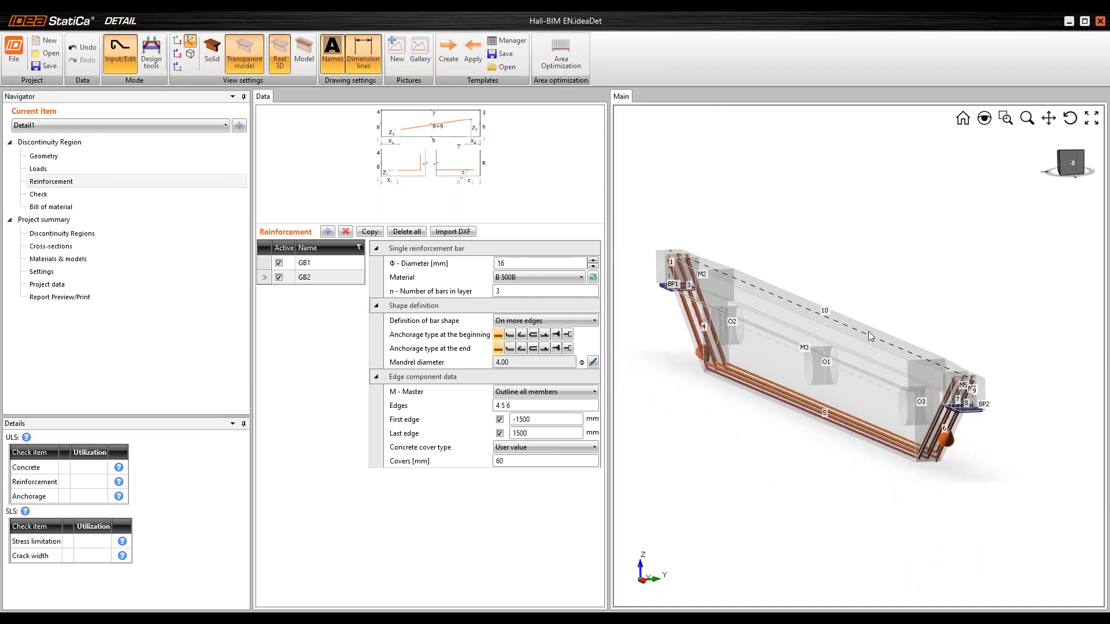
Add a new group of bars and define its bar shape on an outline or opening edge.
right_drag(871, 337, 813, 343)
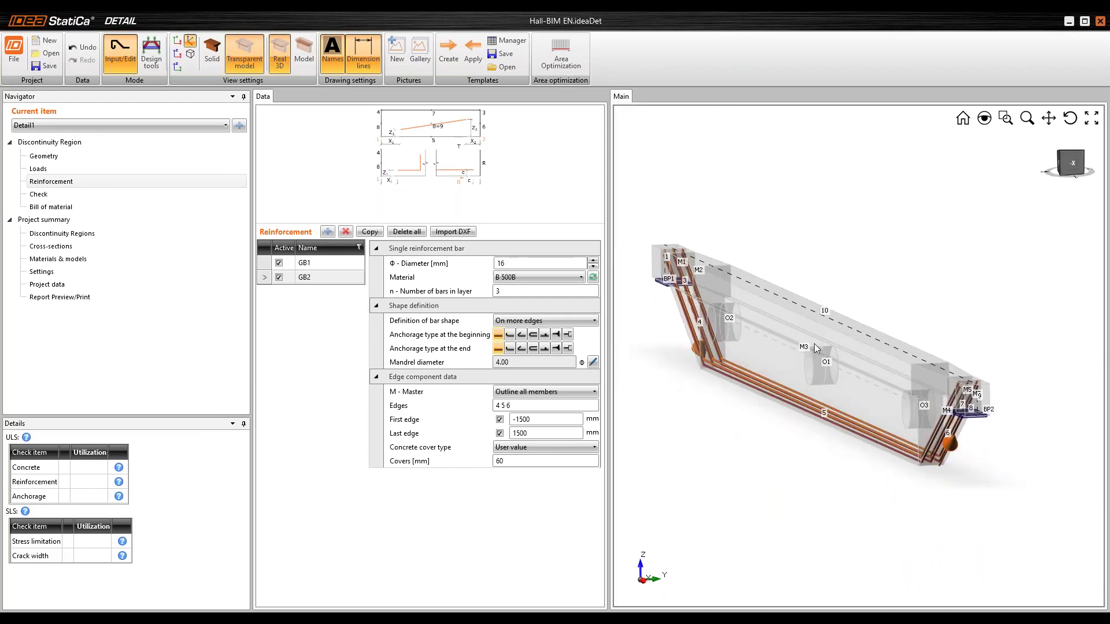
click(327, 232)
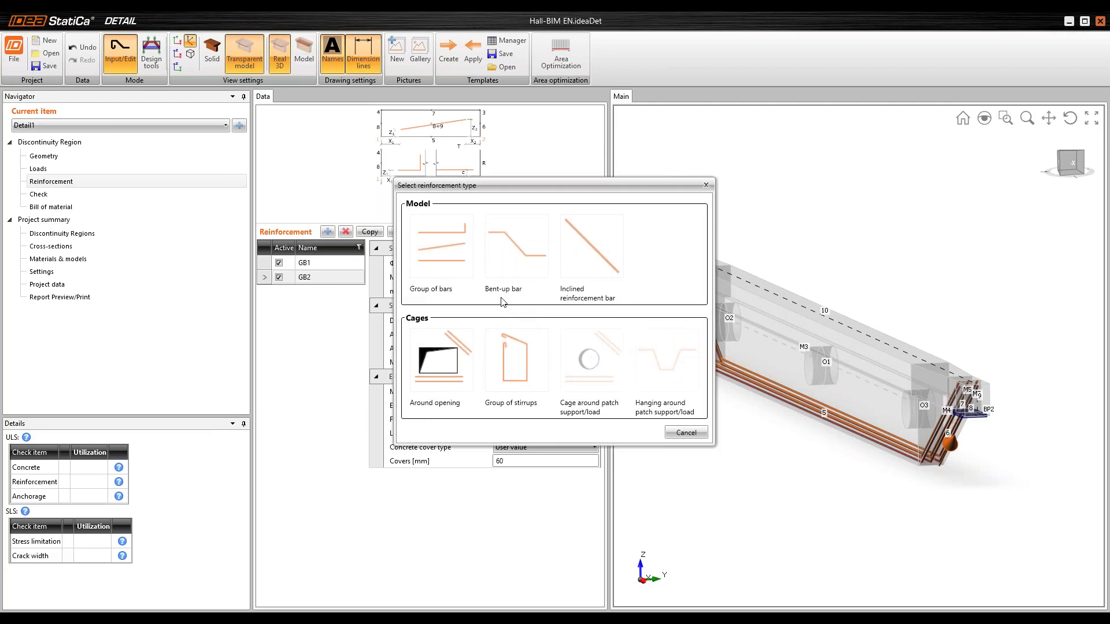
click(445, 259)
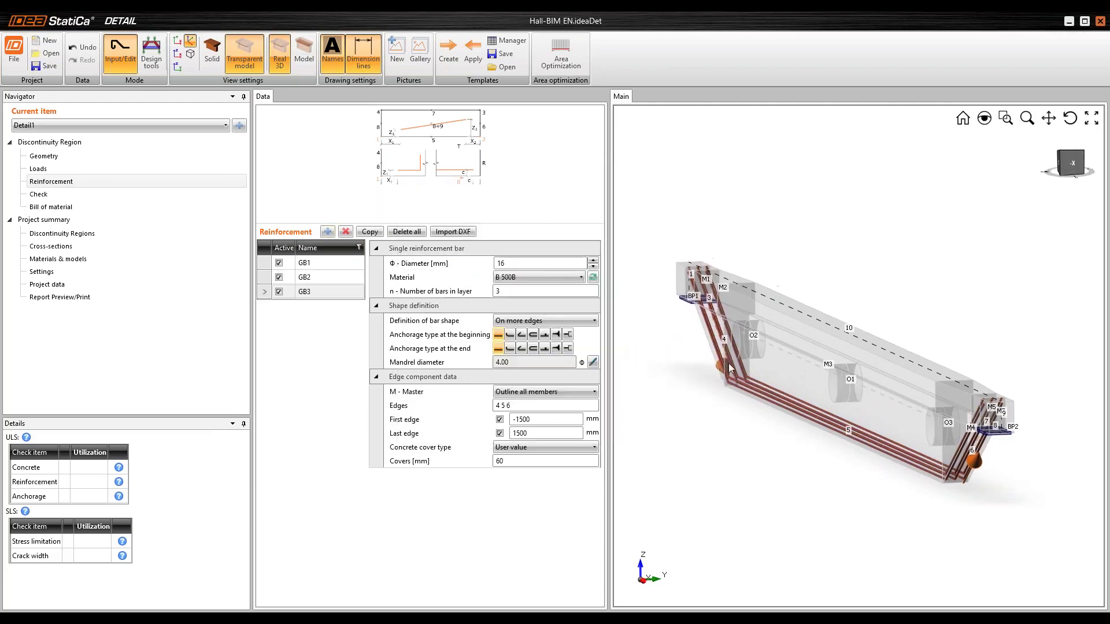
scroll(730, 368, up, 6)
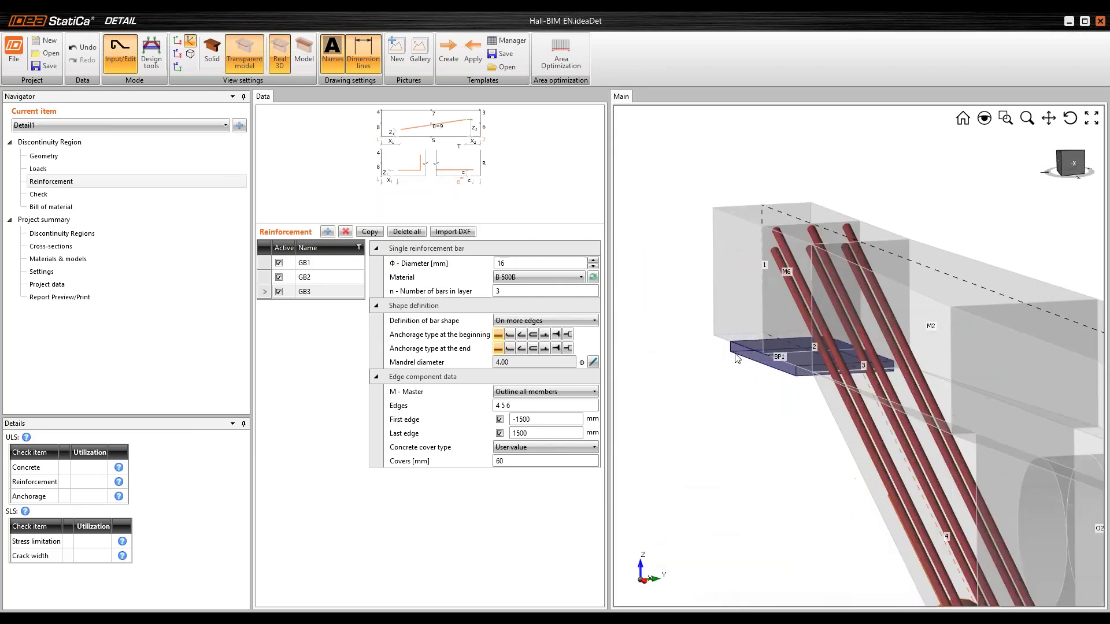
right_drag(735, 358, 722, 343)
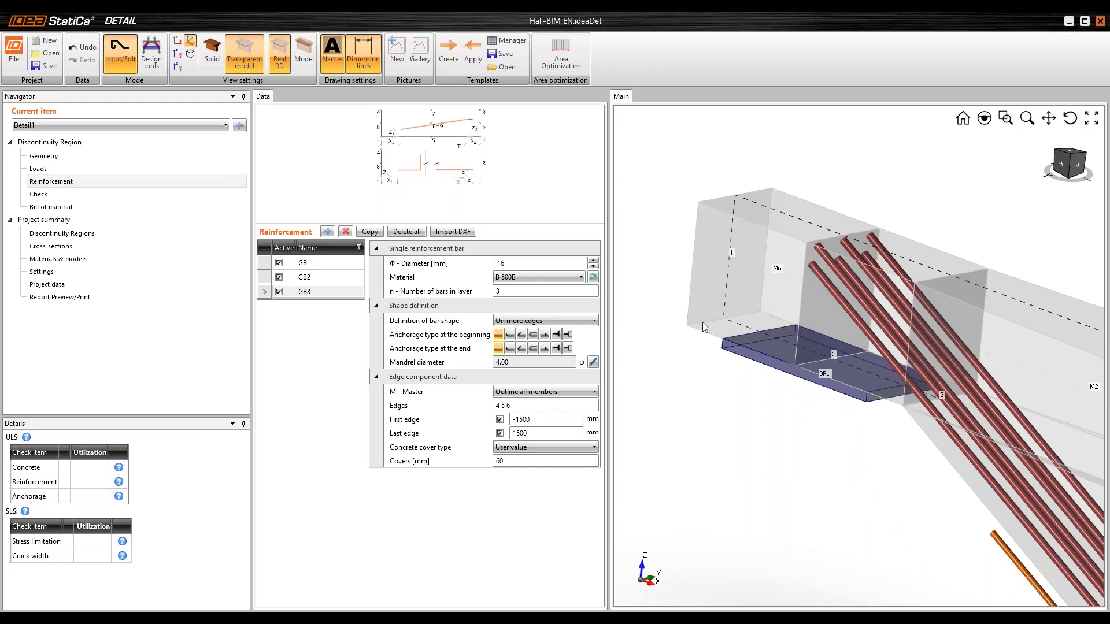
scroll(716, 315, down, 5)
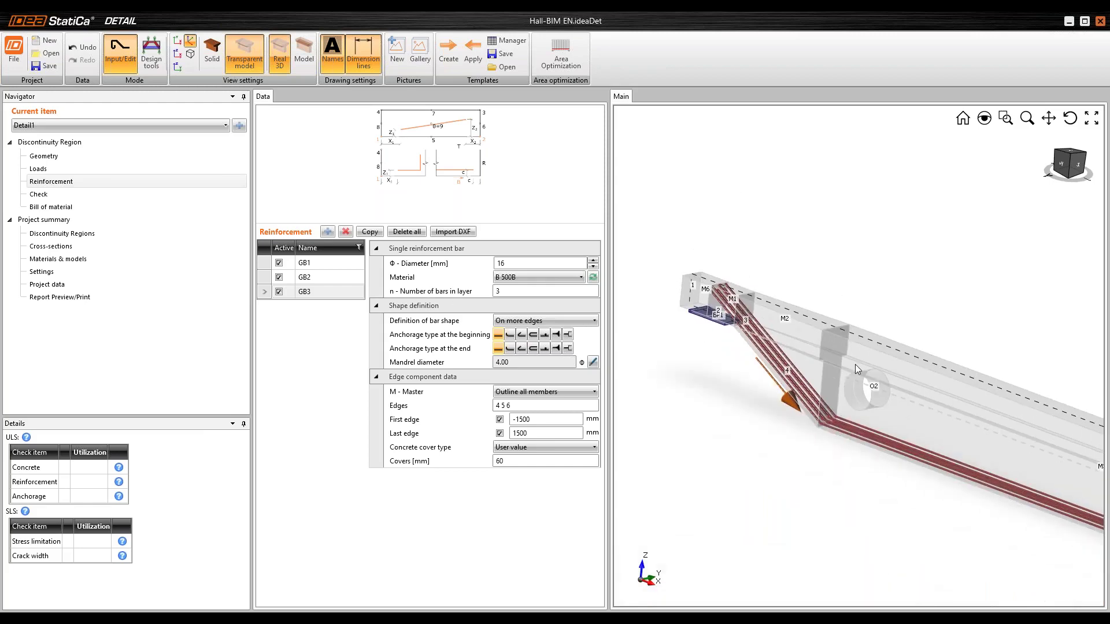
middle_drag(1037, 429, 827, 343)
right_drag(845, 353, 910, 357)
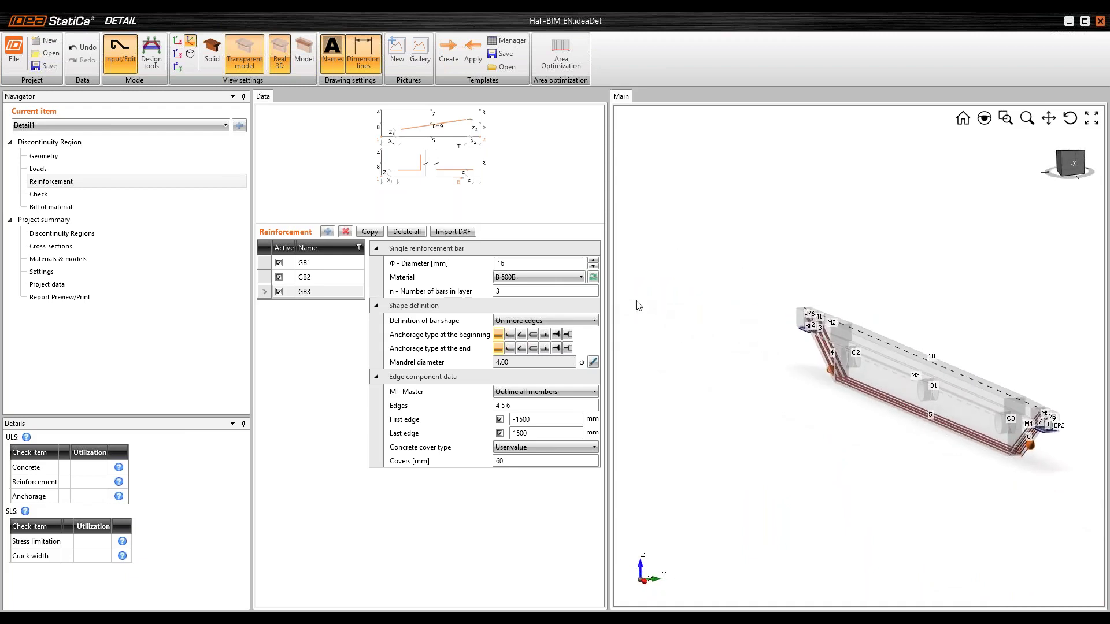
click(581, 322)
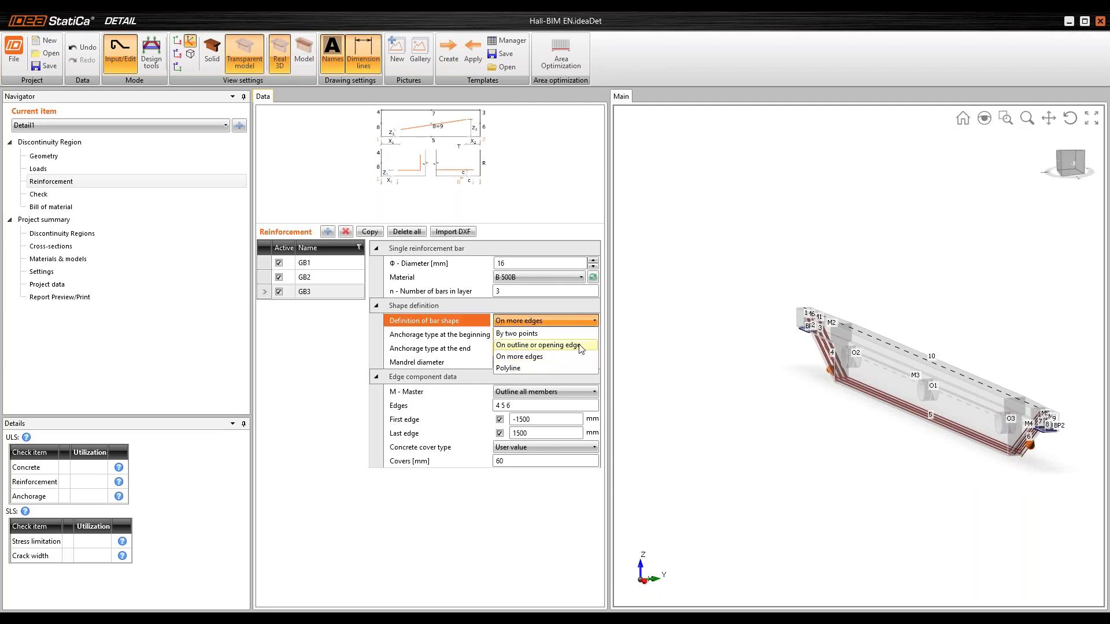
click(581, 345)
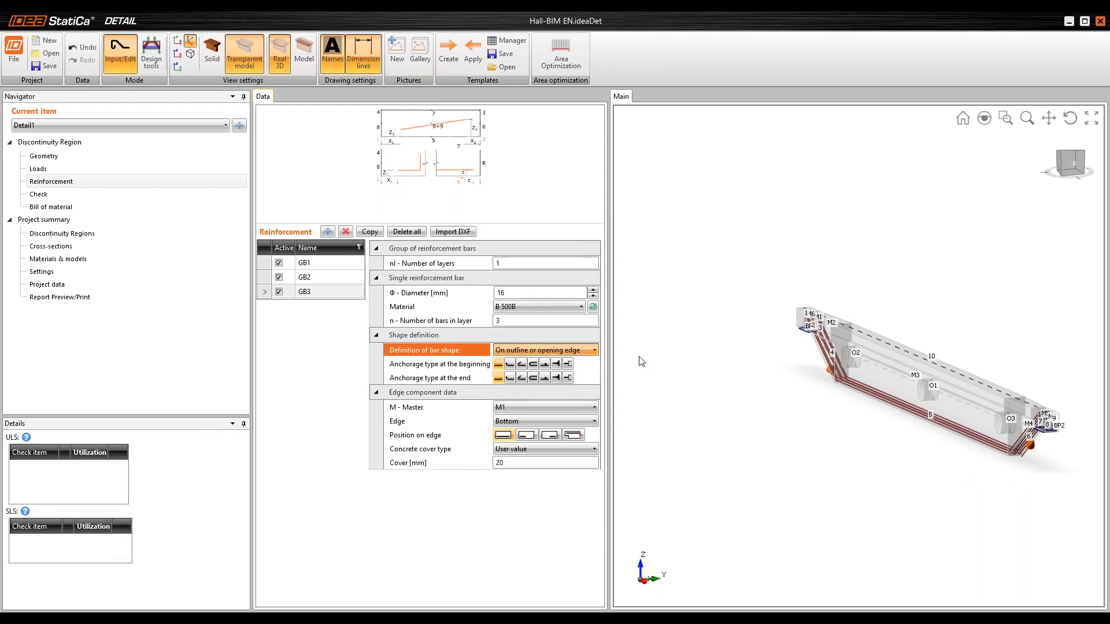
Set the new bar group's diameter to 10 mm and its number of bars in the layer to 2.
click(426, 297)
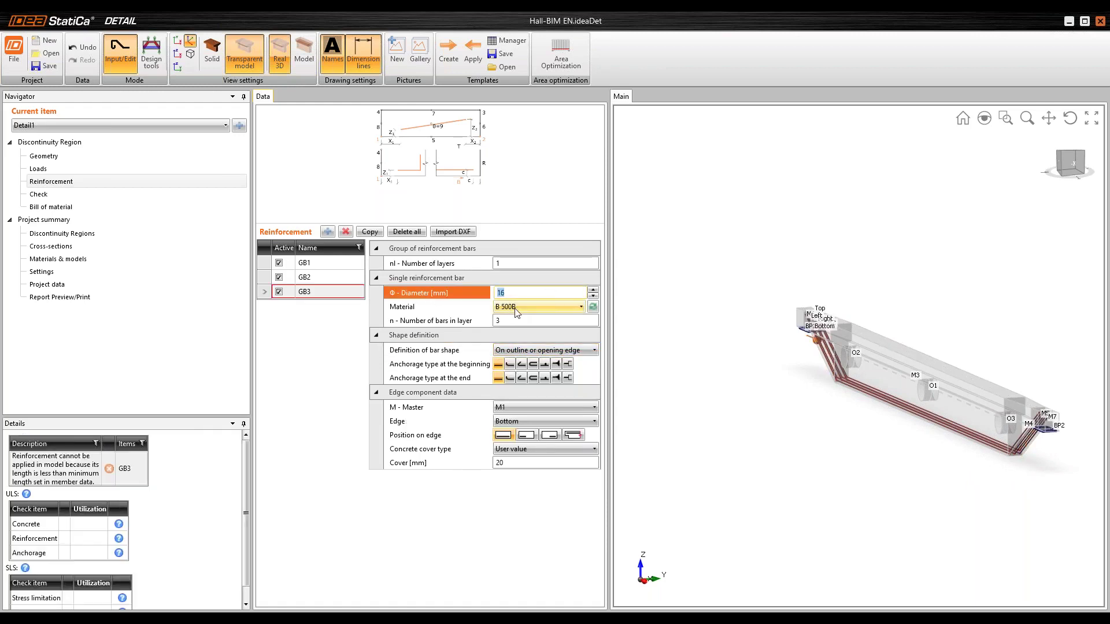
key(Tab)
click(432, 319)
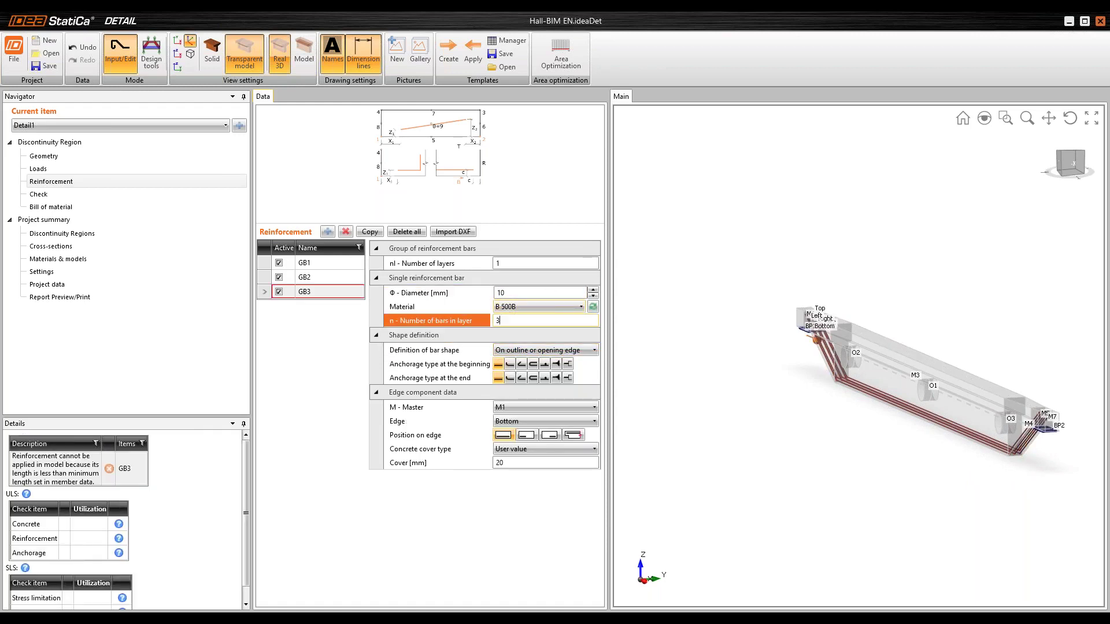
text(2)
key(Tab)
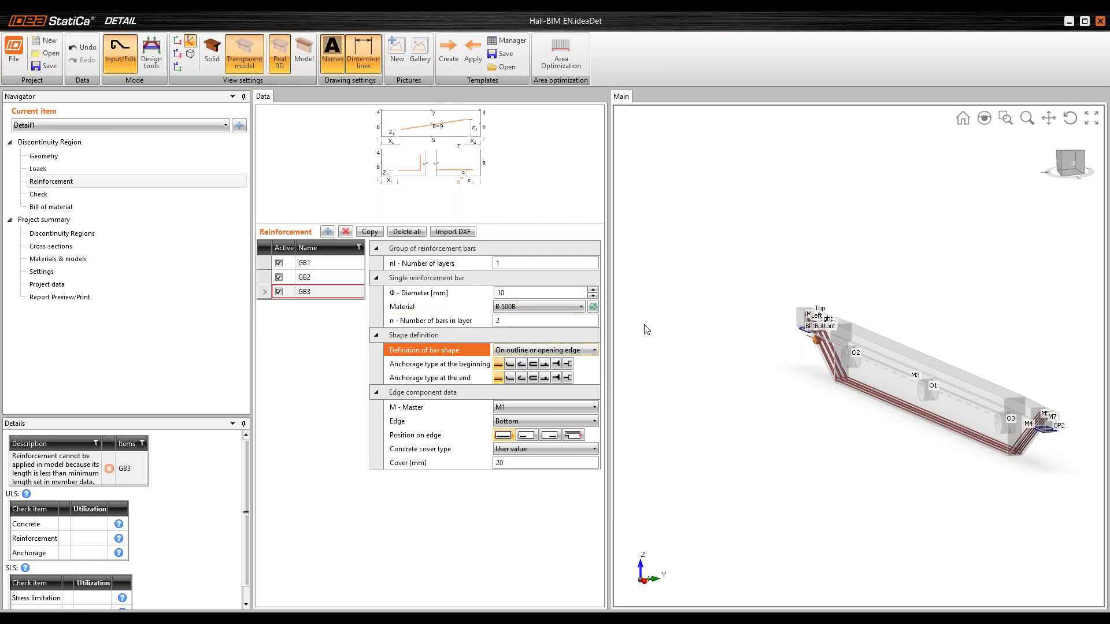
Try member M6 as the master of the bar group, and switch the master back to M1.
scroll(706, 324, up, 2)
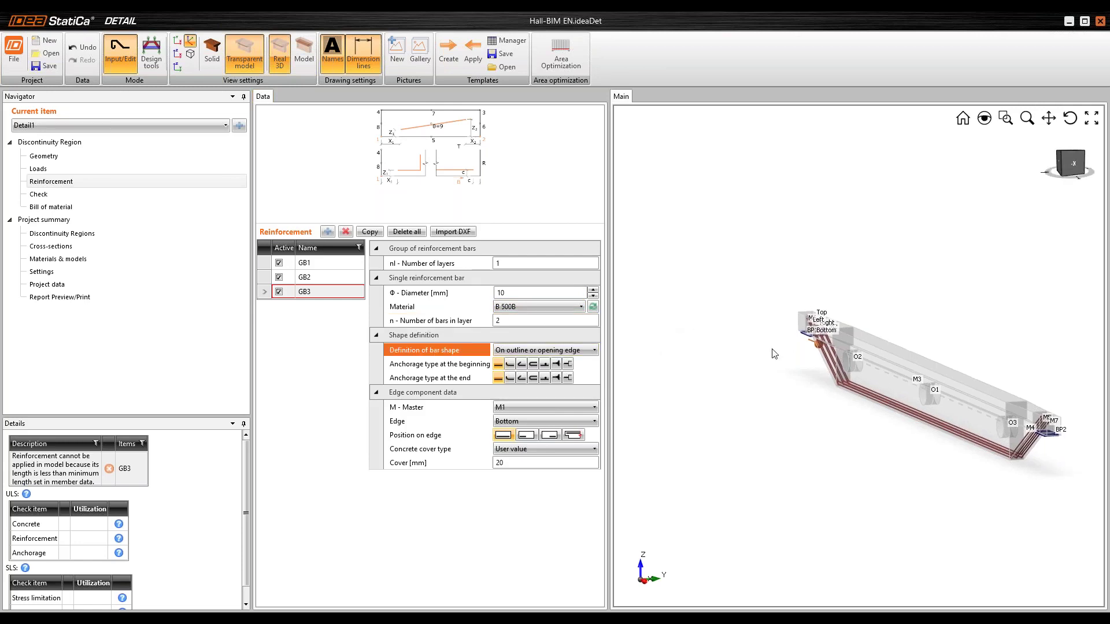
right_drag(771, 352, 693, 306)
scroll(695, 304, up, 3)
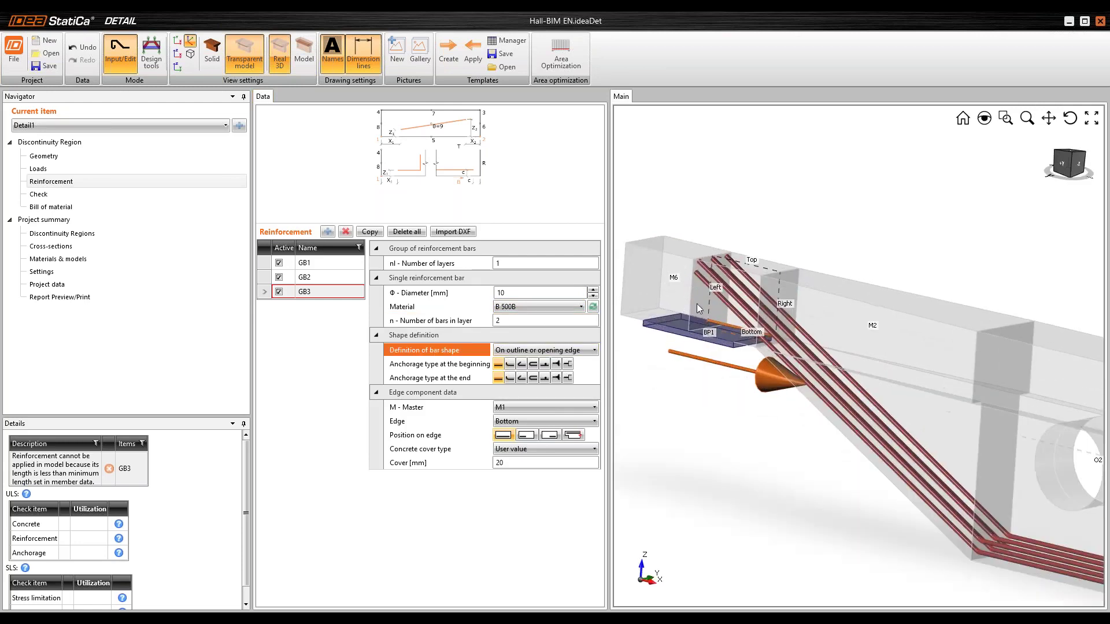
click(536, 408)
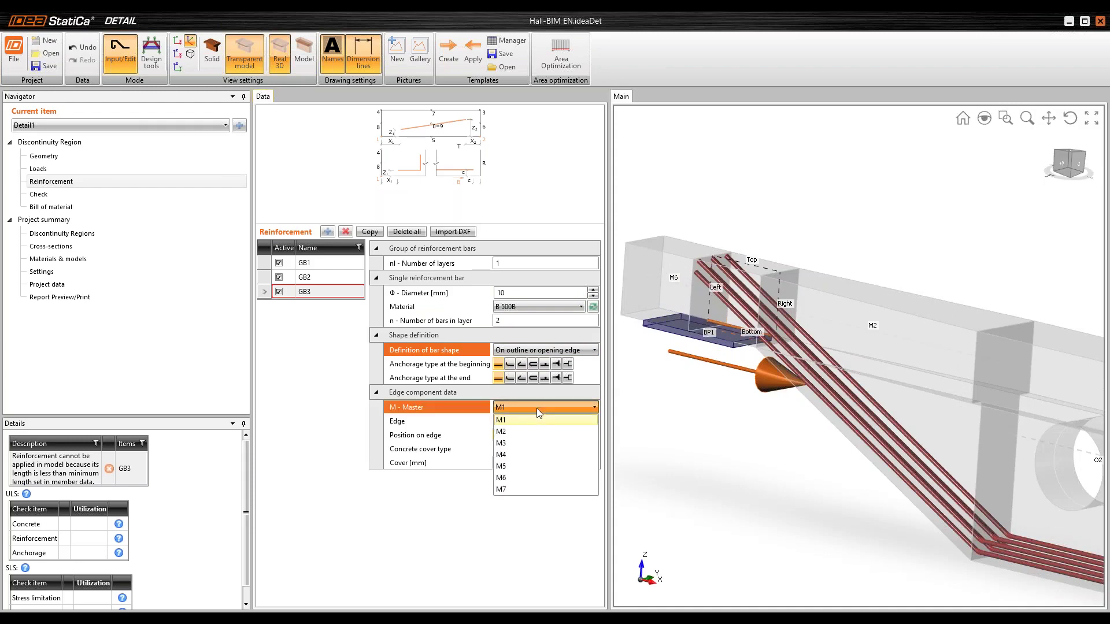
click(535, 478)
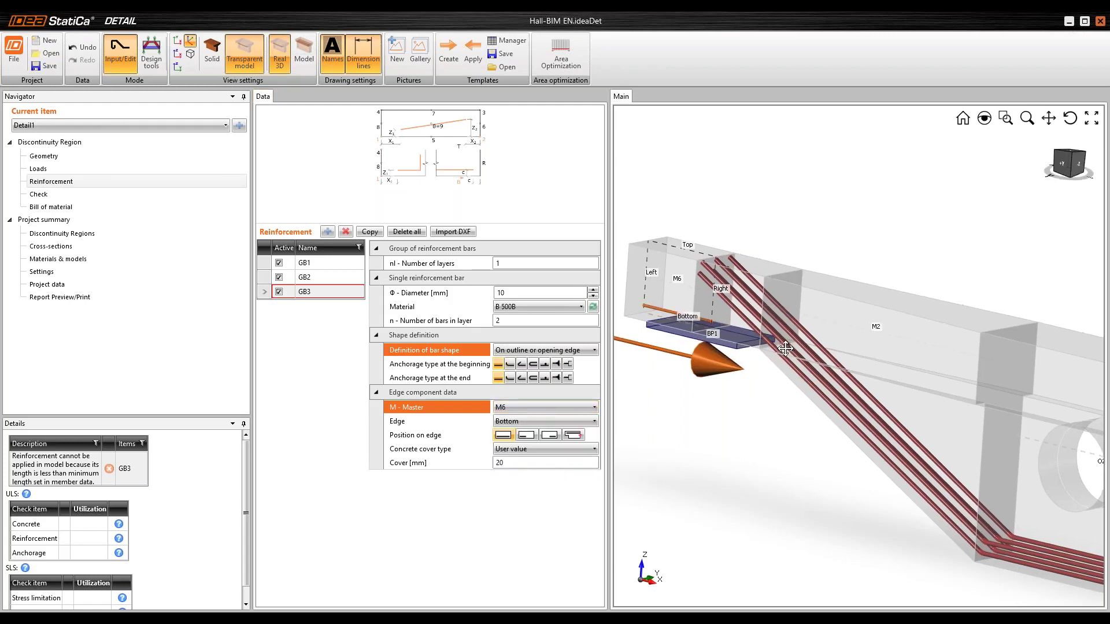
right_drag(746, 363, 654, 357)
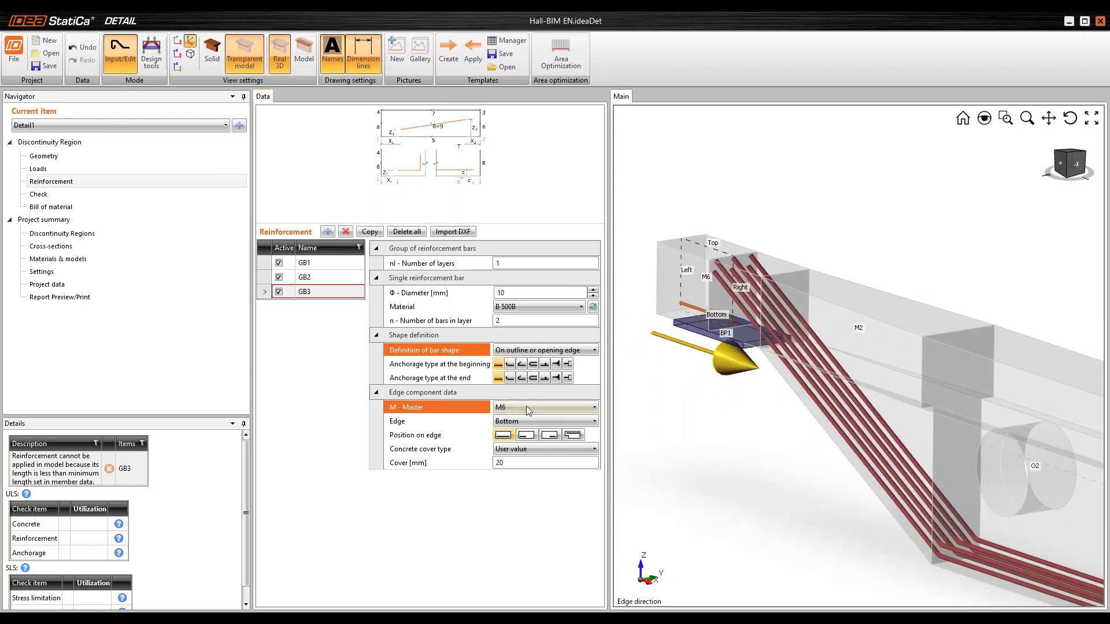
click(527, 407)
click(532, 421)
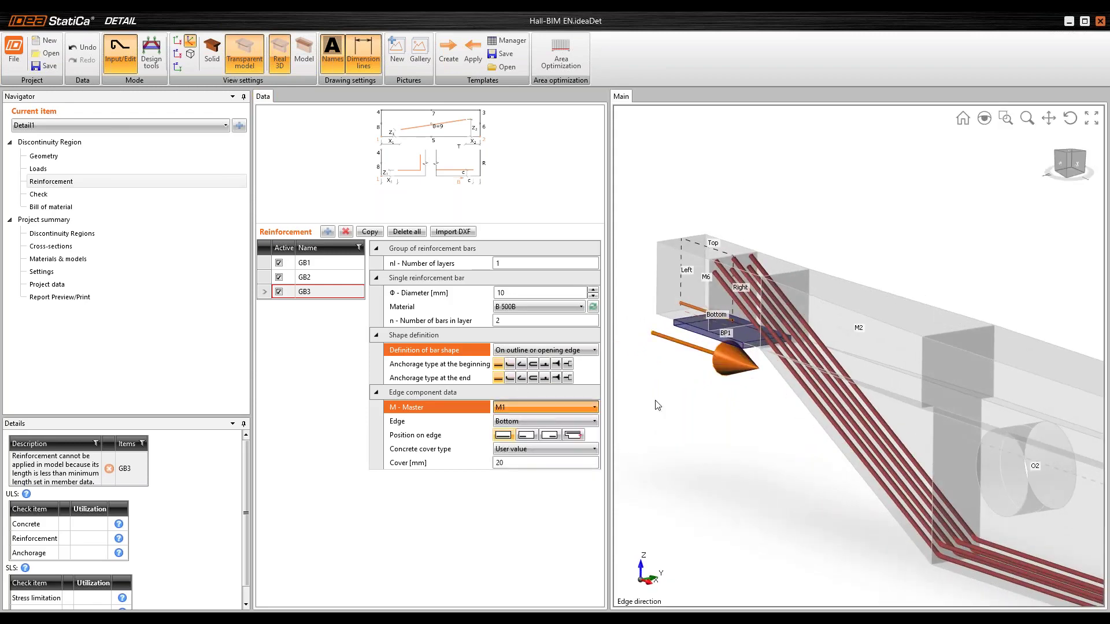
Position the bottom-edge bars by extension, extending both their beginning and end beyond M1 into the adjoining members.
click(575, 436)
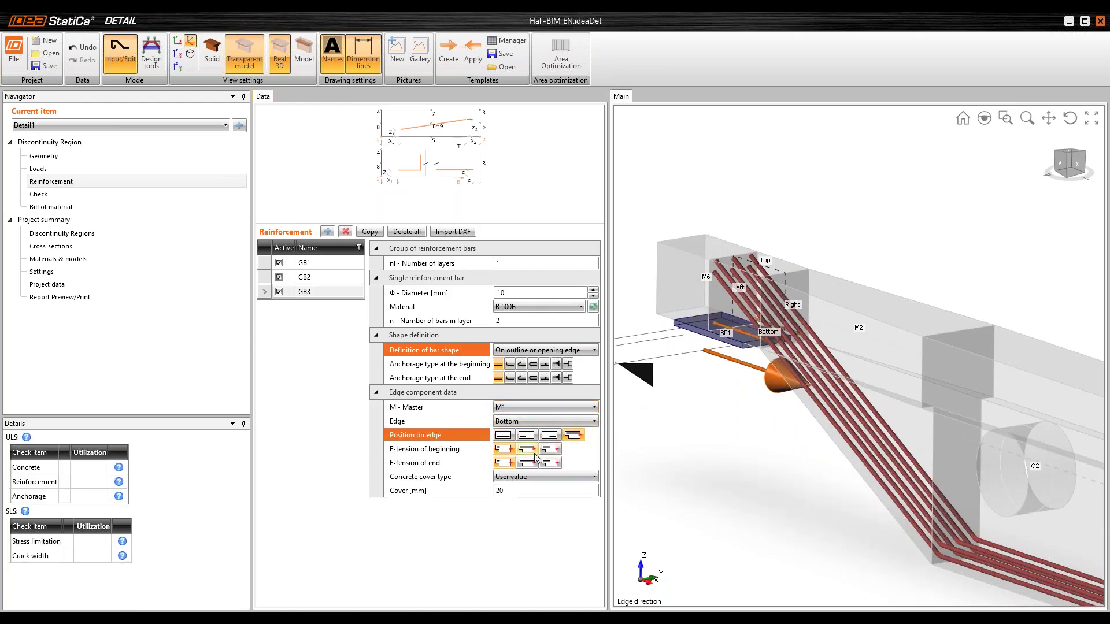
click(527, 462)
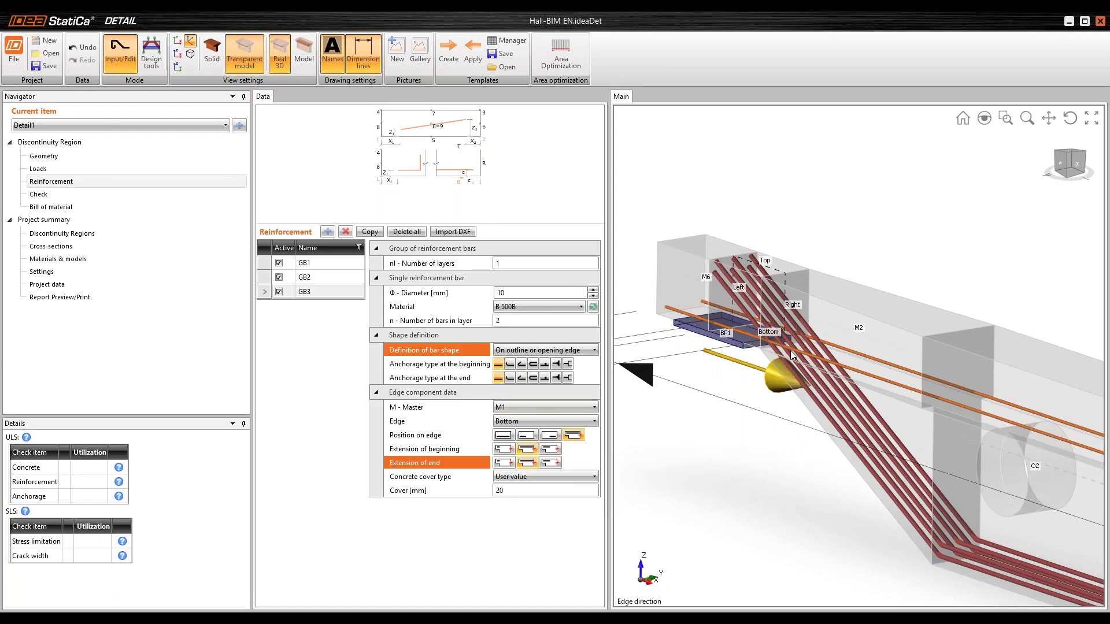
scroll(906, 405, down, 3)
right_drag(906, 404, 1006, 381)
middle_drag(1000, 388, 994, 381)
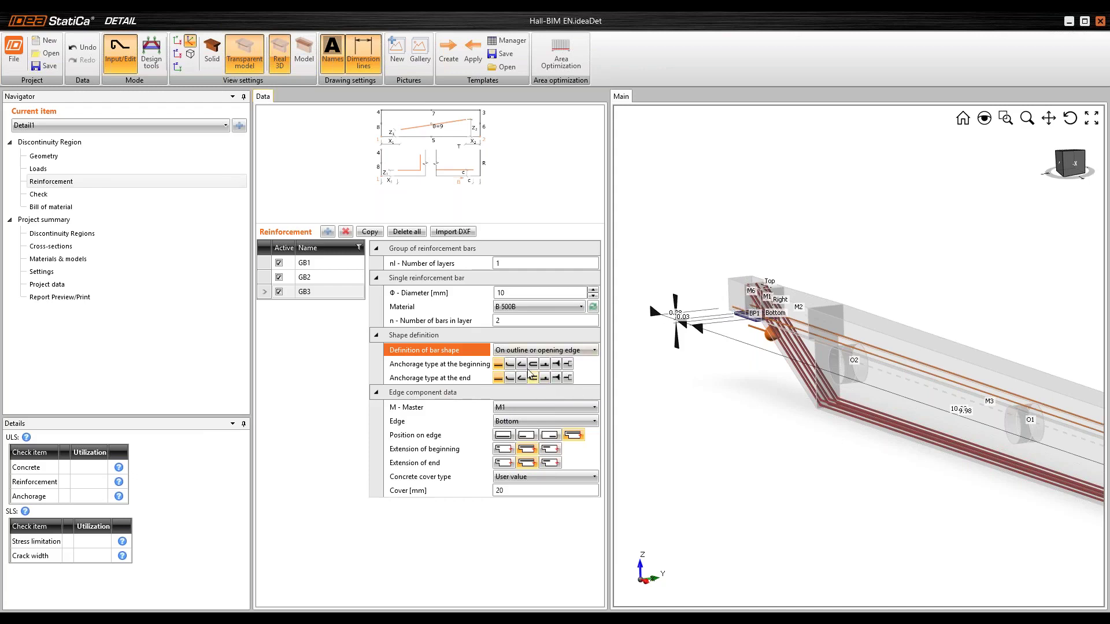
Give the bottom-edge bars a bent anchorage at both the beginning and the end.
click(510, 364)
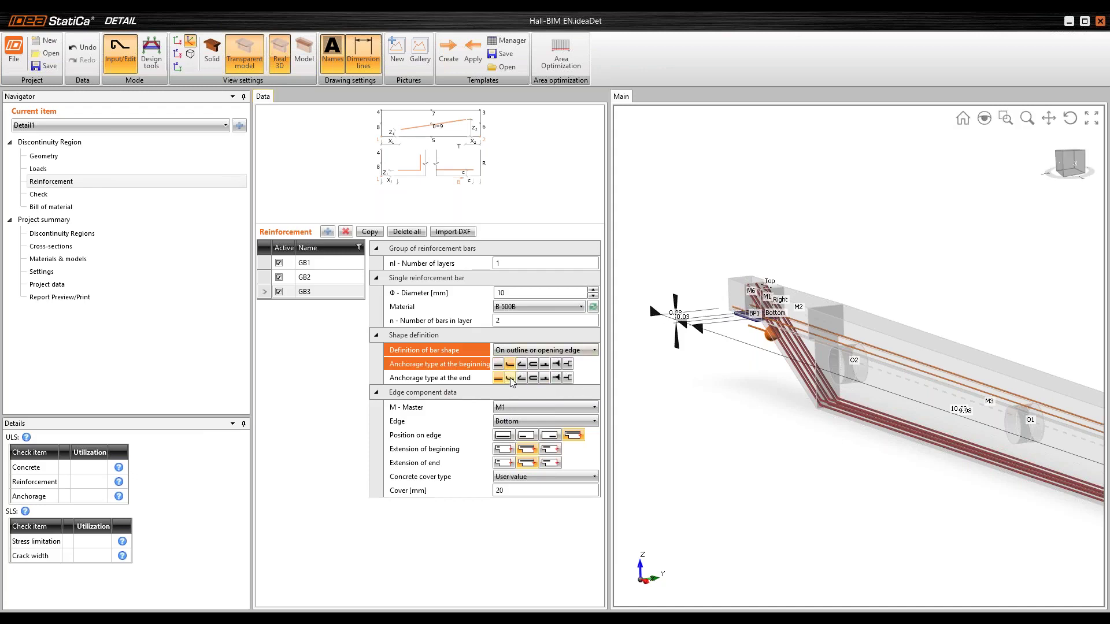
click(510, 377)
scroll(829, 311, up, 5)
right_drag(830, 310, 924, 313)
scroll(729, 335, down, 6)
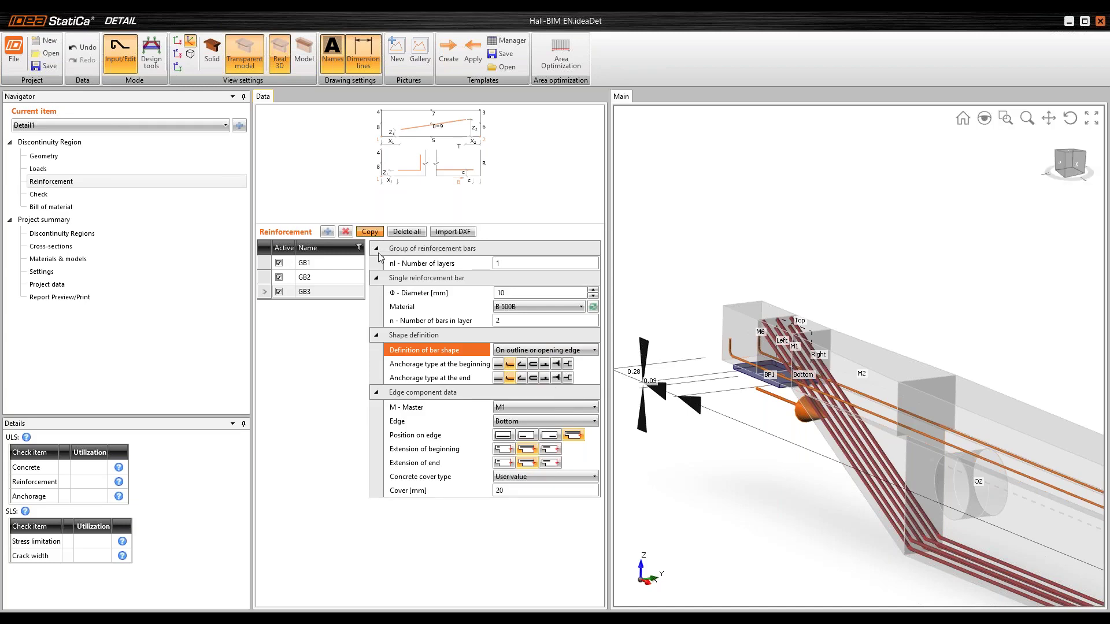
Copy bar group GB3, move the copy to the Top edge of M1 and set it to 4 bars in the layer.
click(371, 232)
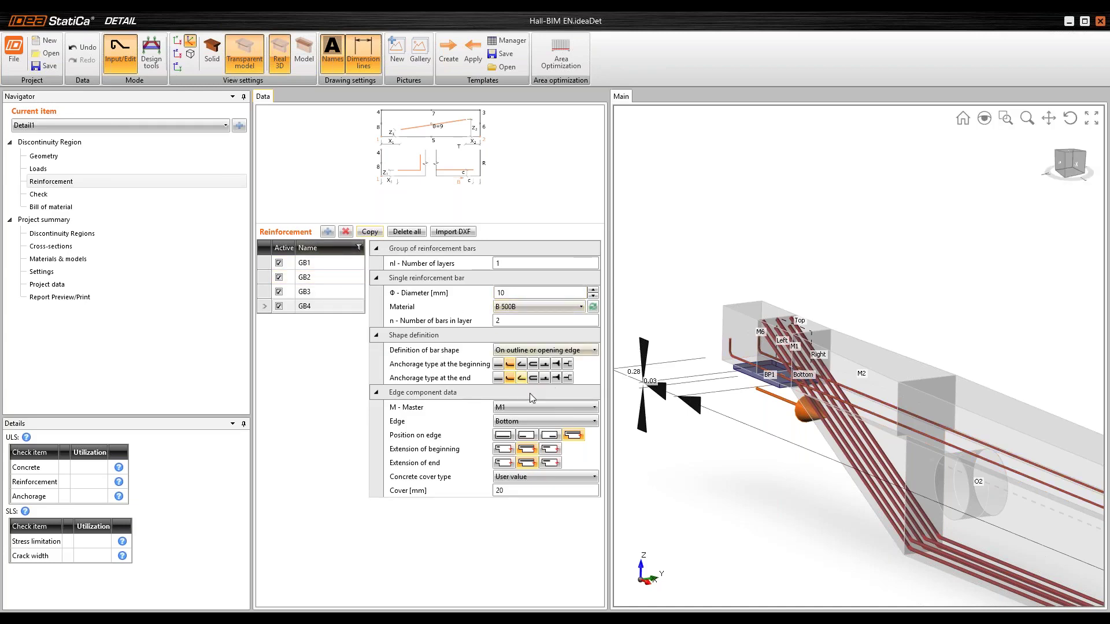
click(533, 427)
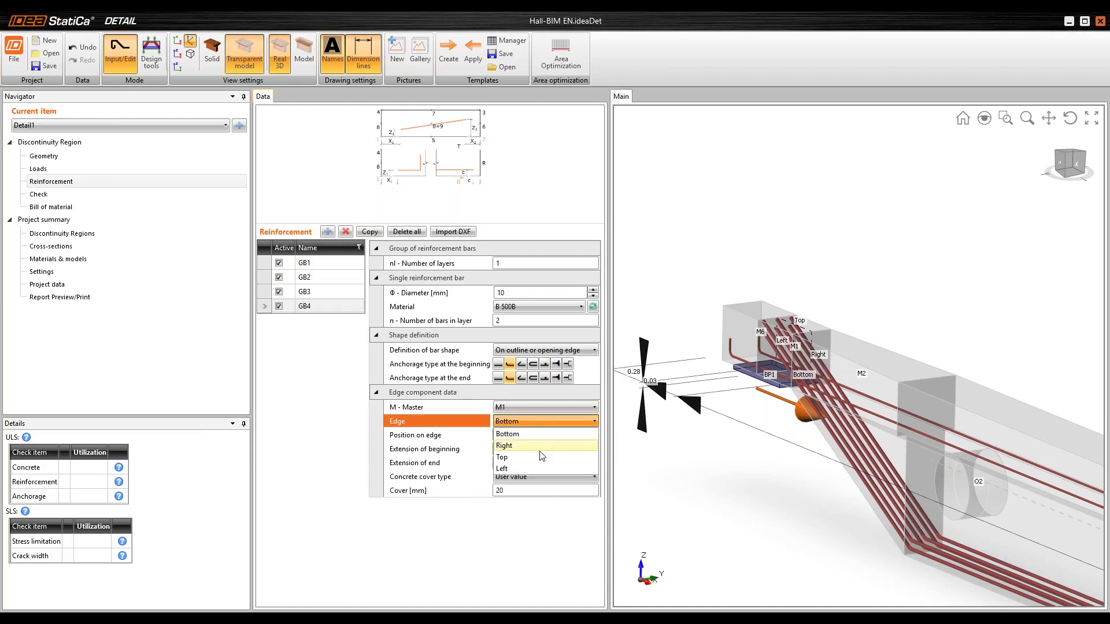
click(544, 456)
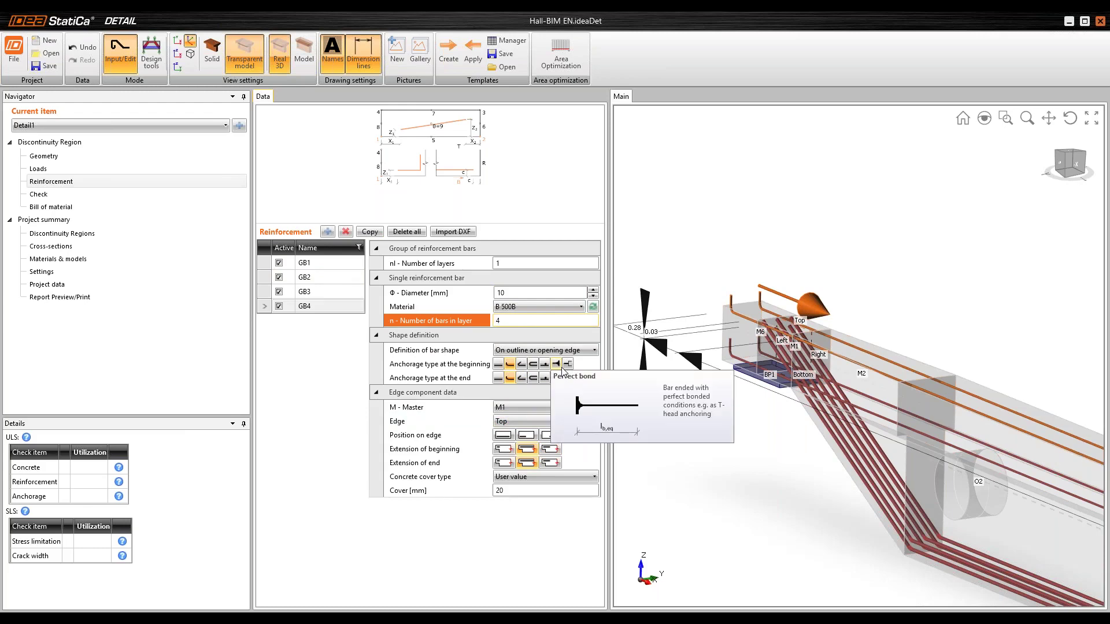
key(Tab)
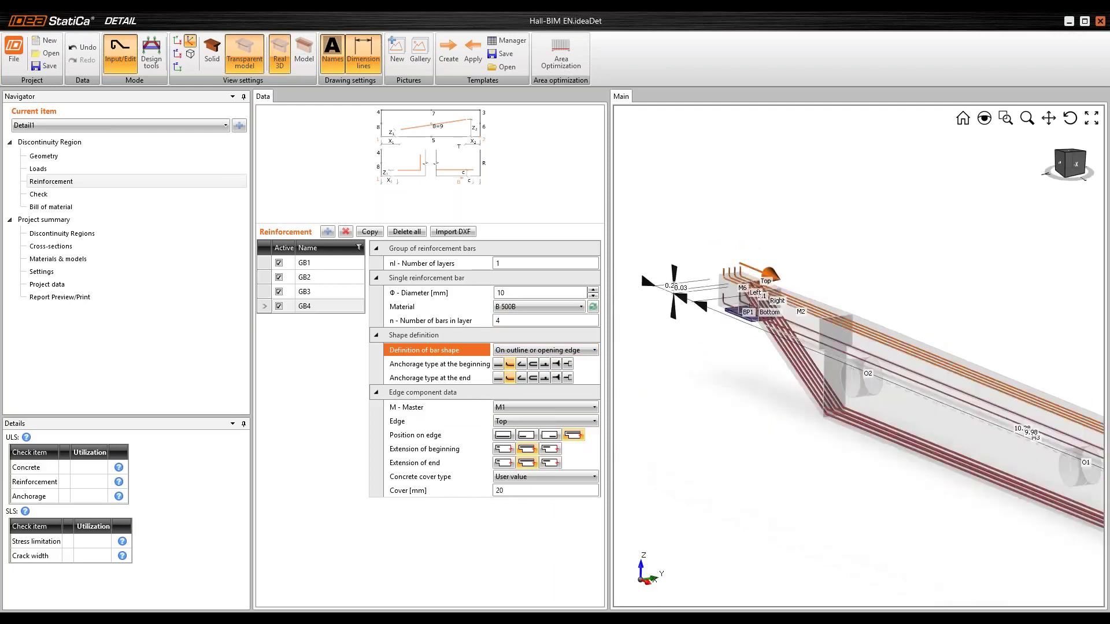
right_drag(798, 312, 853, 431)
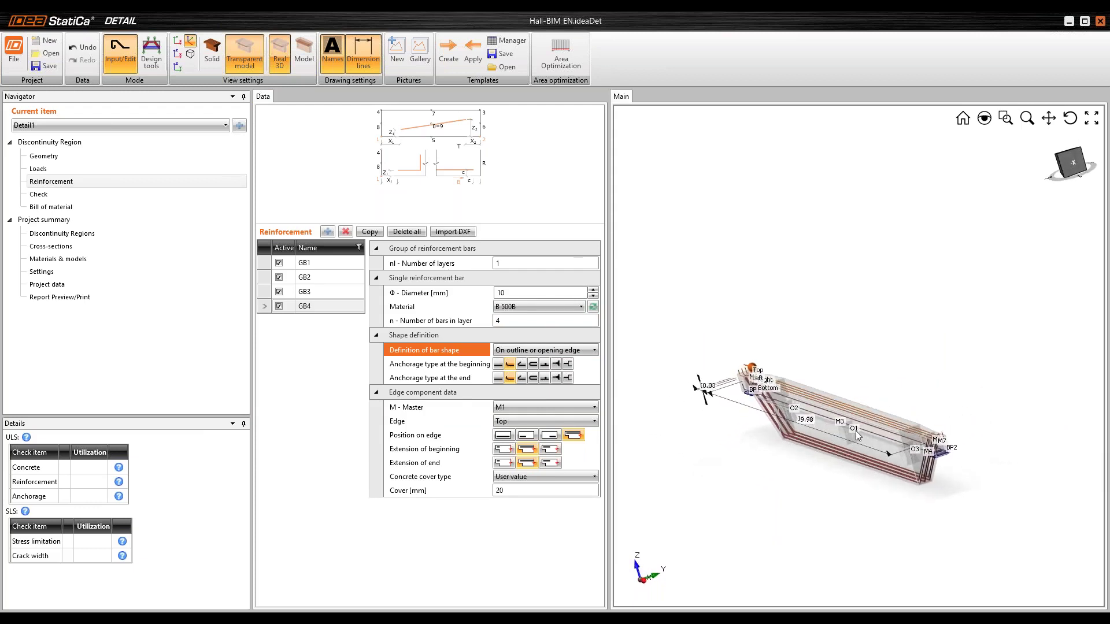
right_drag(834, 391, 843, 393)
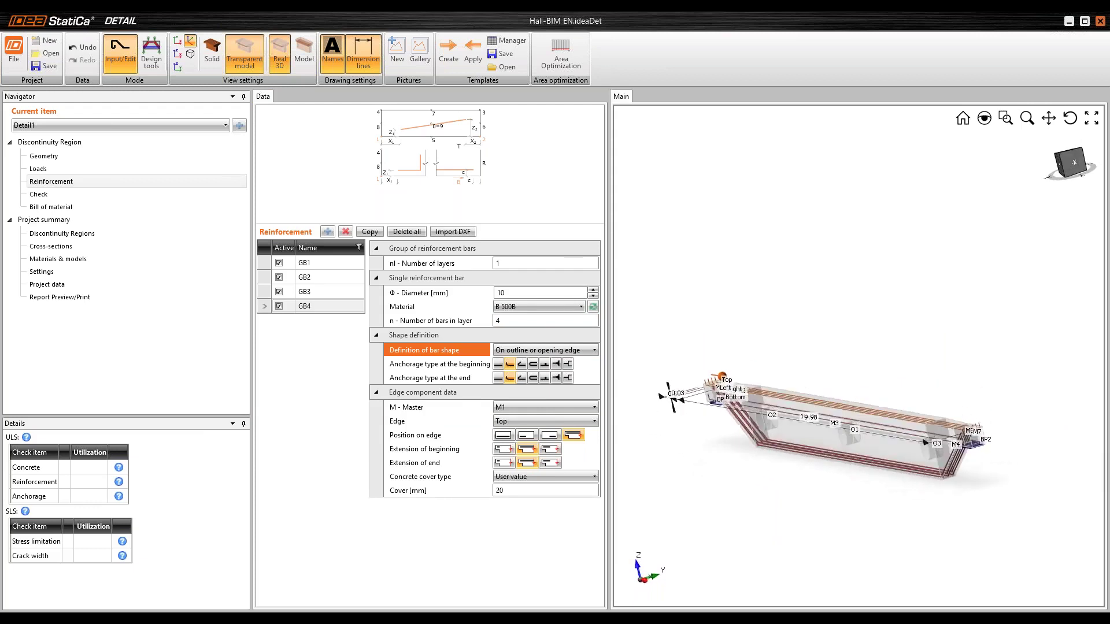
right_drag(762, 386, 774, 388)
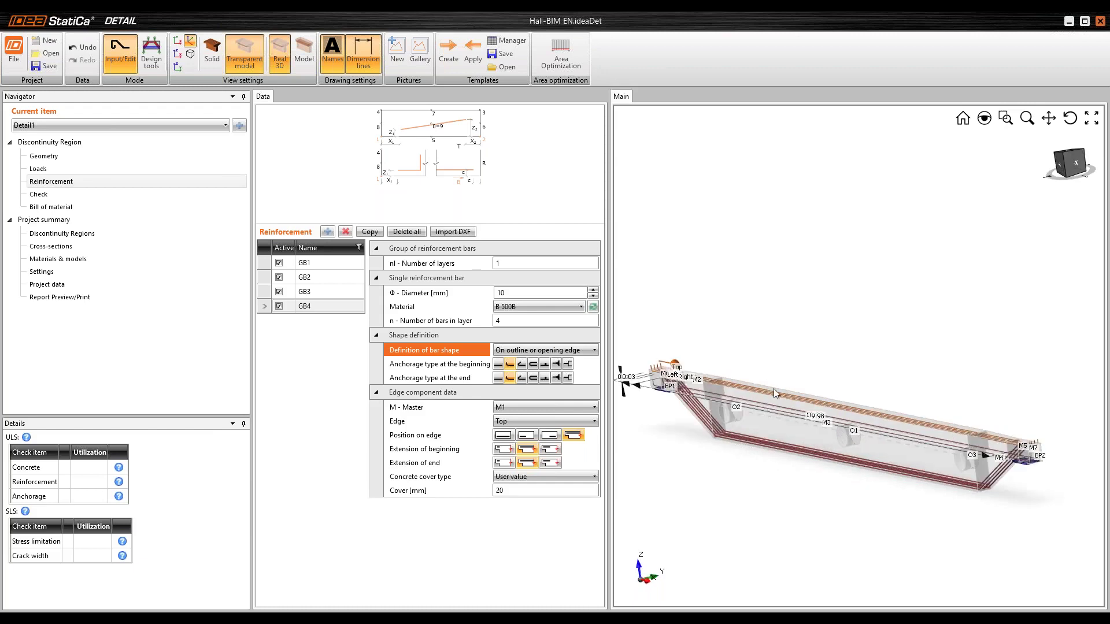
Add a group of 8 mm stirrups on M1, measured from the beginning, with distances 16*100 37*200 15*100 mm.
click(327, 231)
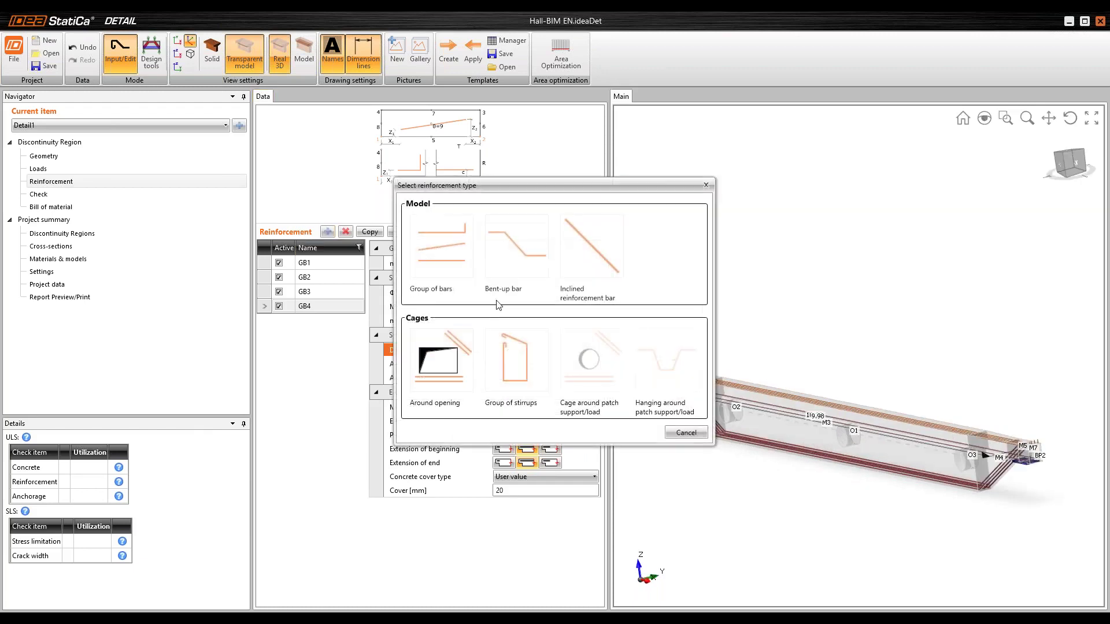
click(519, 353)
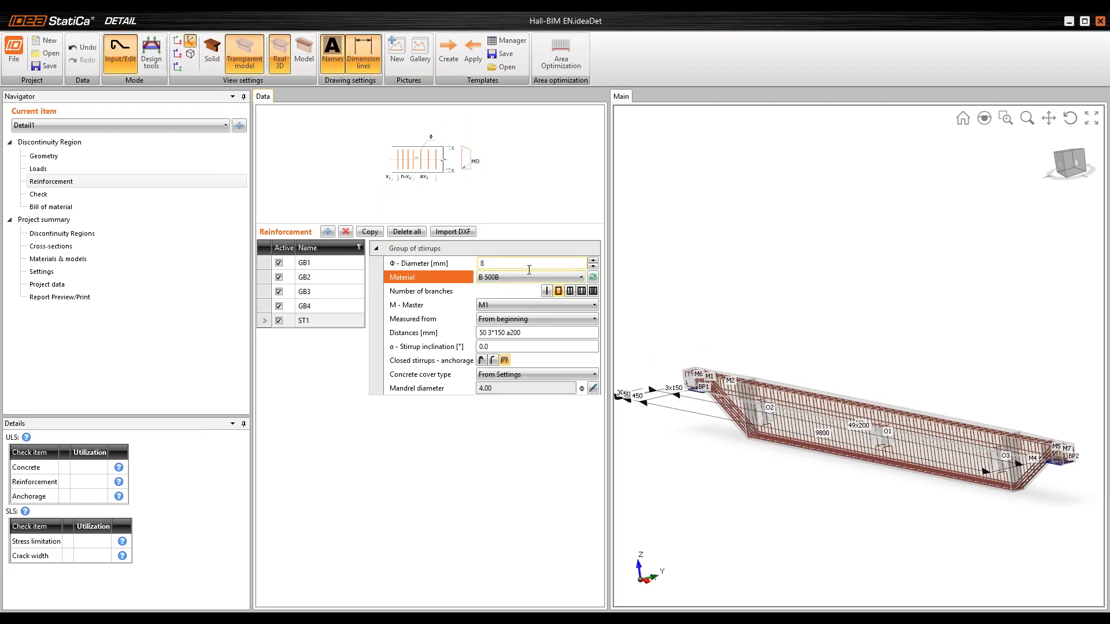
click(500, 332)
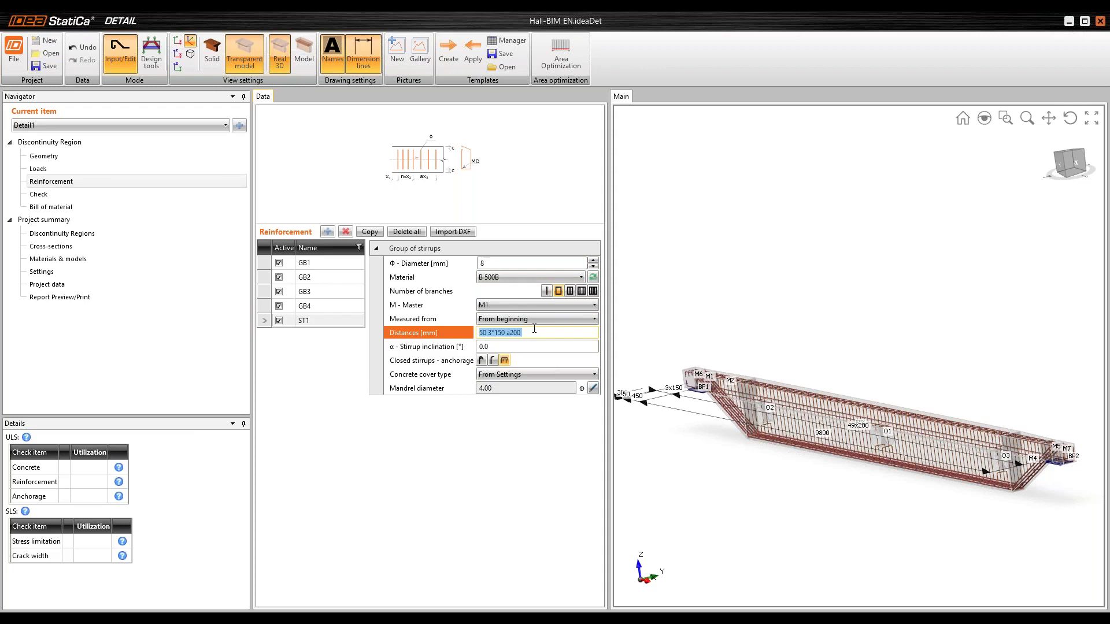
text(16*10)
key(Tab)
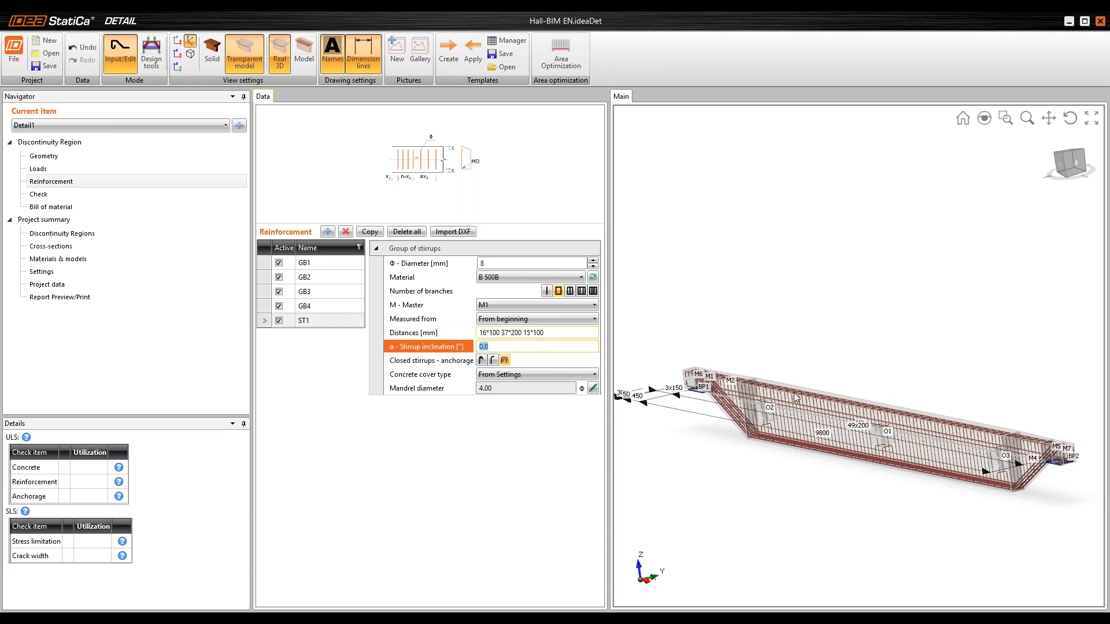
right_drag(788, 395, 867, 416)
click(1066, 167)
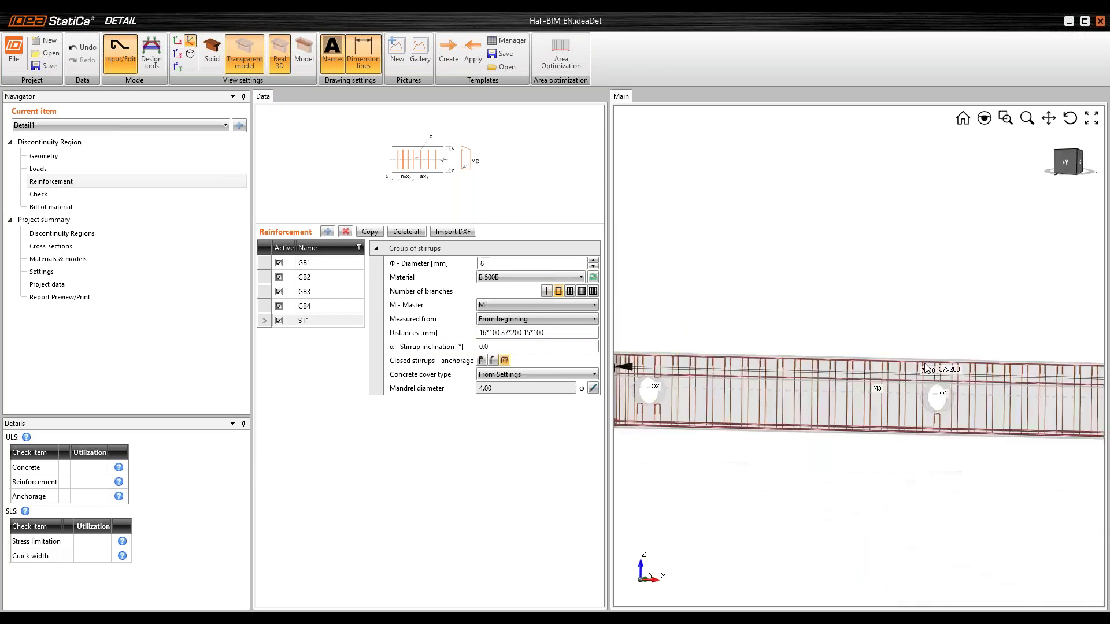
Examine the stirrups and bar layers around openings O1 and O2 and along the whole beam in 3D.
scroll(851, 383, up, 5)
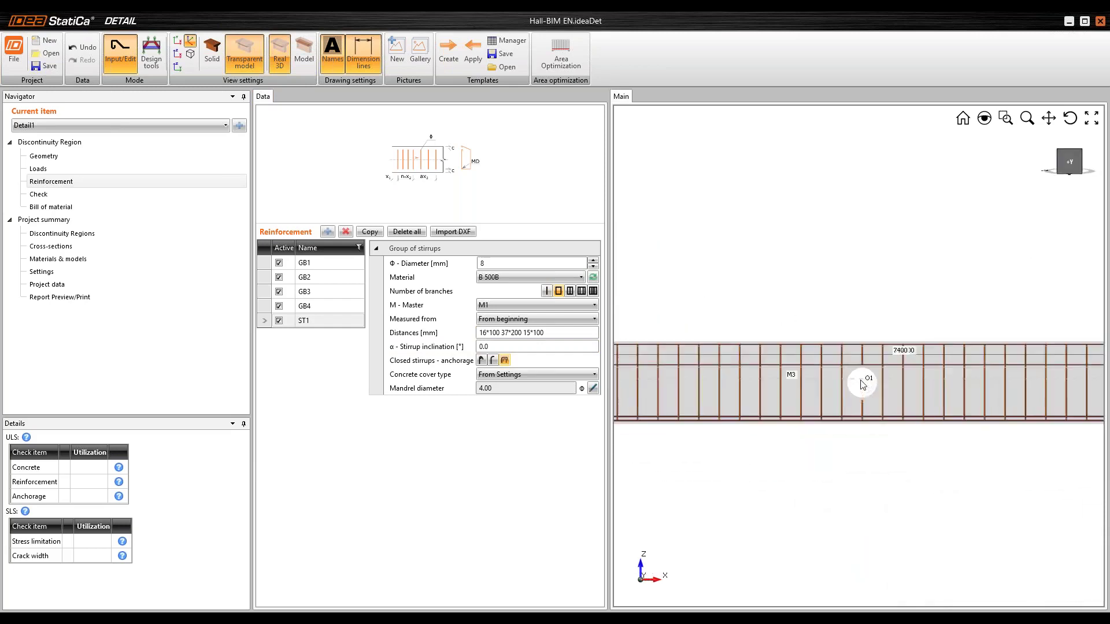
mouse_move(851, 383)
right_down()
mouse_move(840, 386)
mouse_move(849, 396)
right_up()
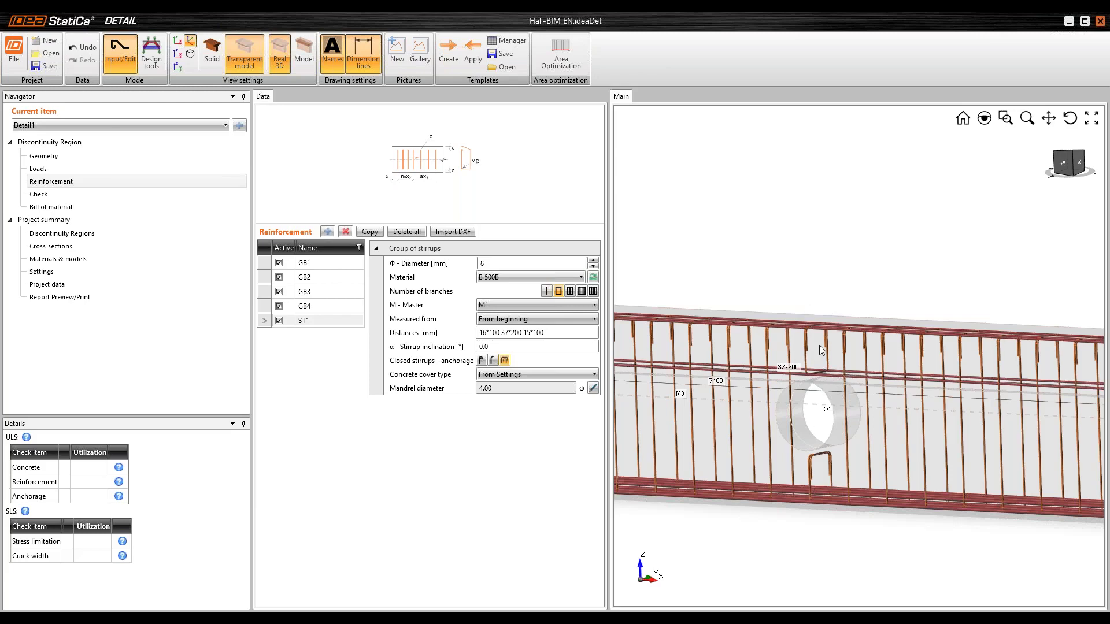
scroll(820, 345, down, 5)
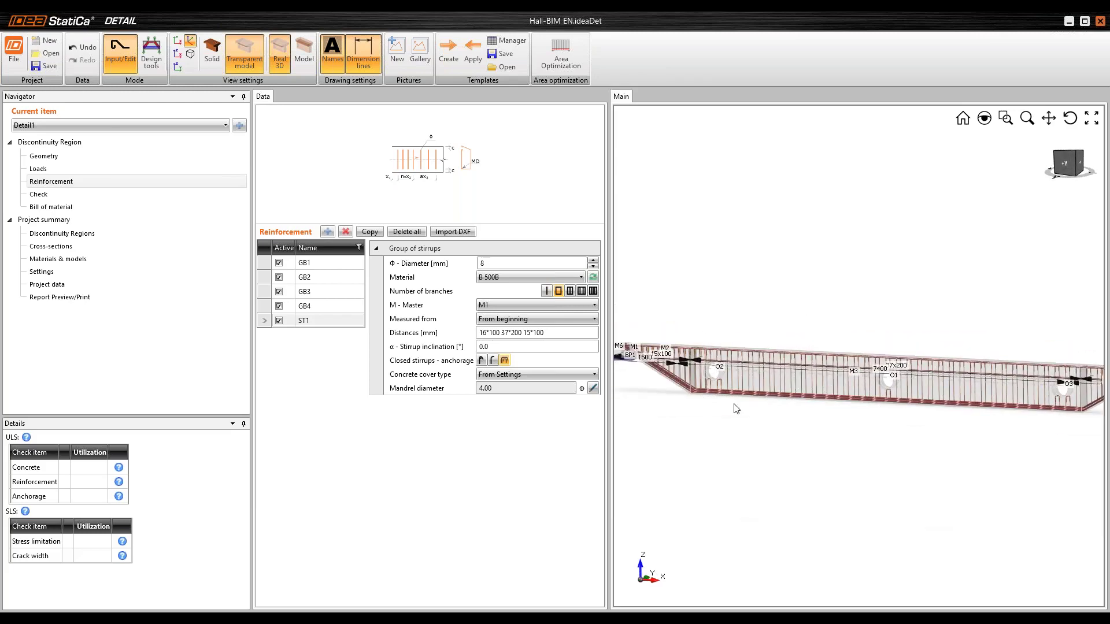
middle_drag(933, 338, 884, 351)
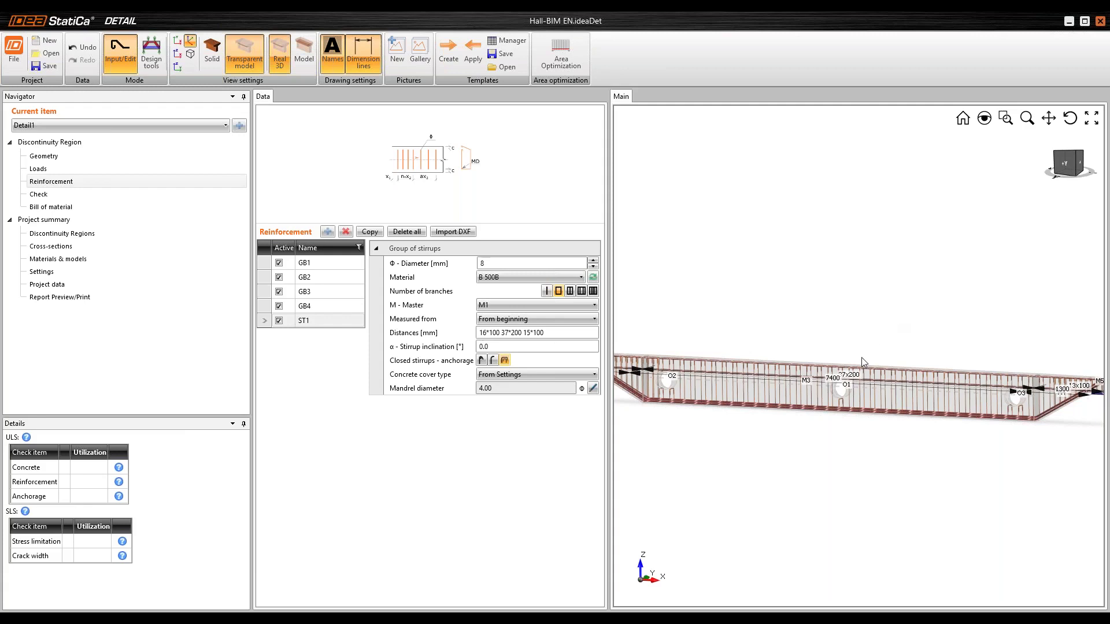
scroll(687, 374, up, 5)
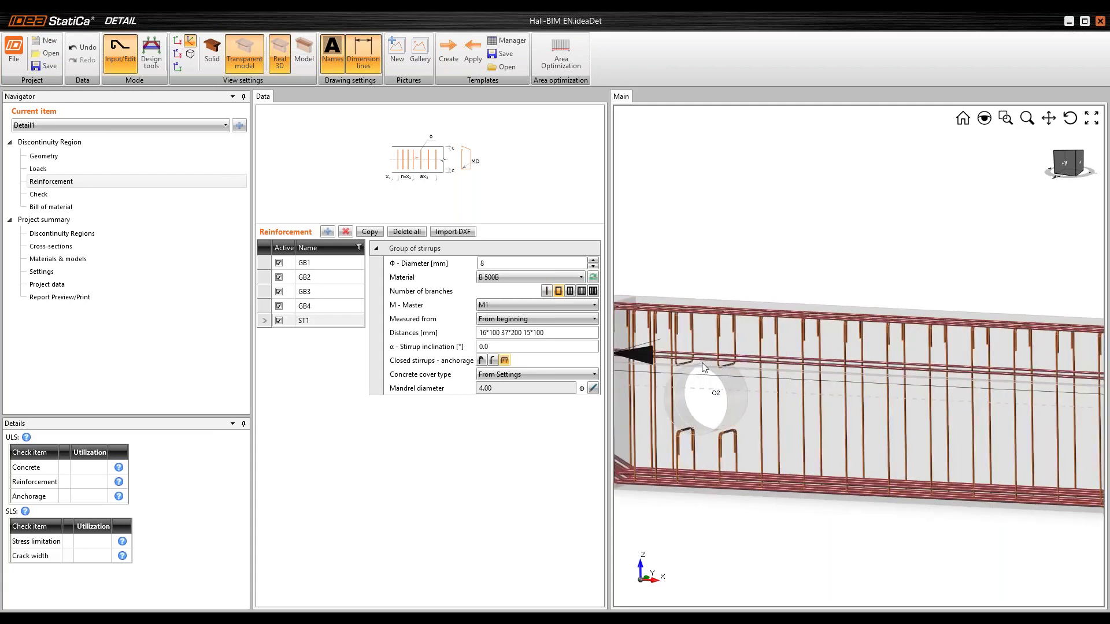
scroll(702, 362, down, 4)
right_drag(849, 387, 881, 383)
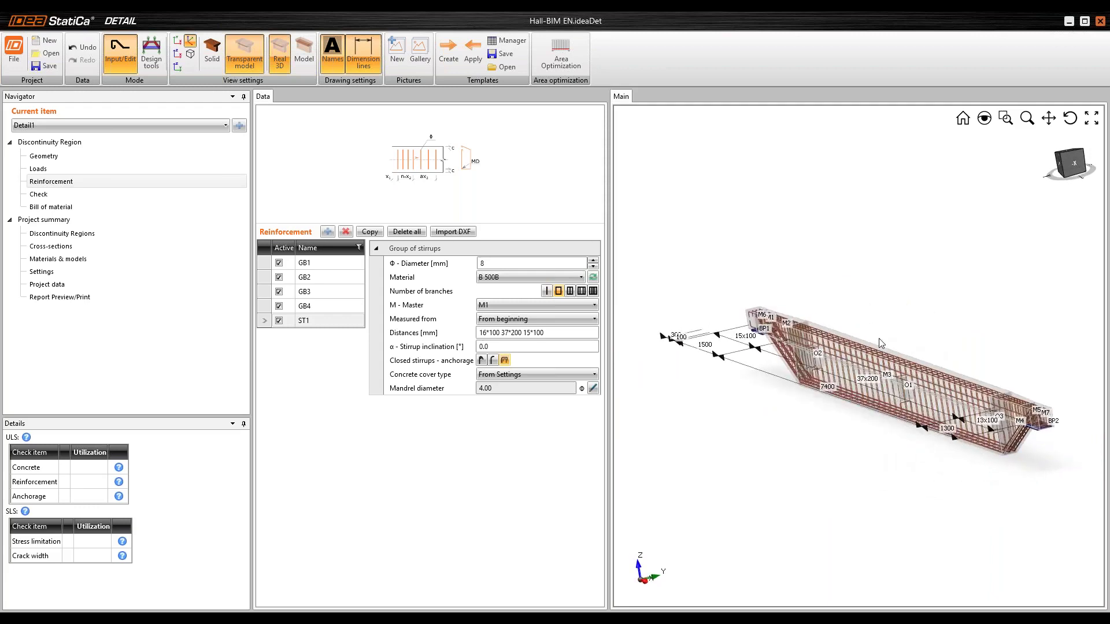
Open the detail's Check section and return to the IDEA StatiCa BIM window with design group DG2.
click(133, 195)
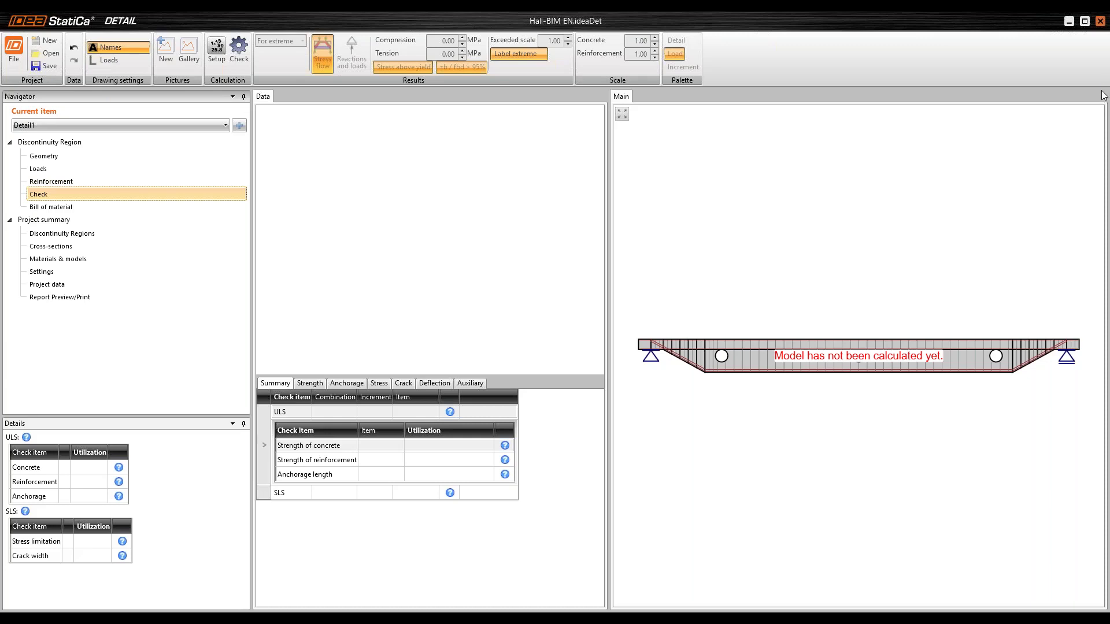
click(1068, 22)
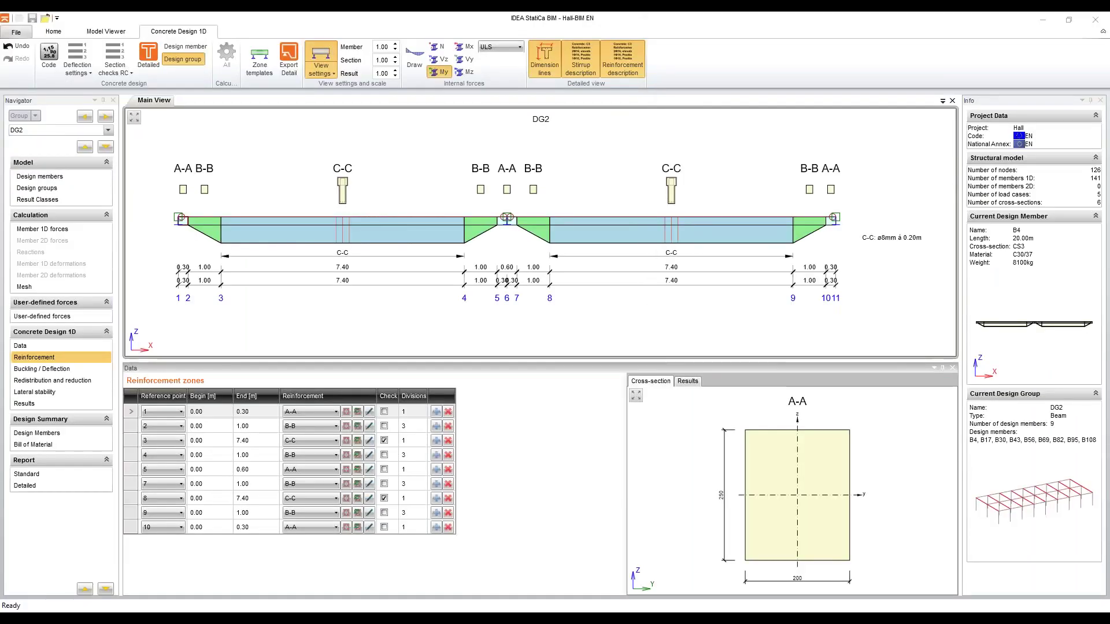
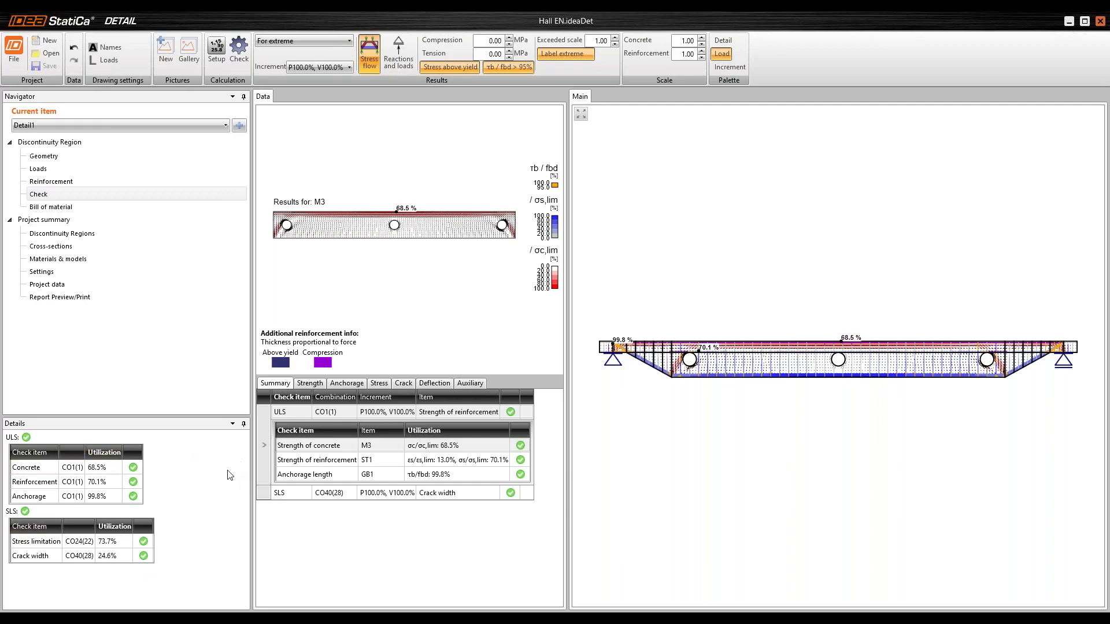
Show the concrete strength results as a σc stress map and enlarge the result view of the beam.
click(309, 383)
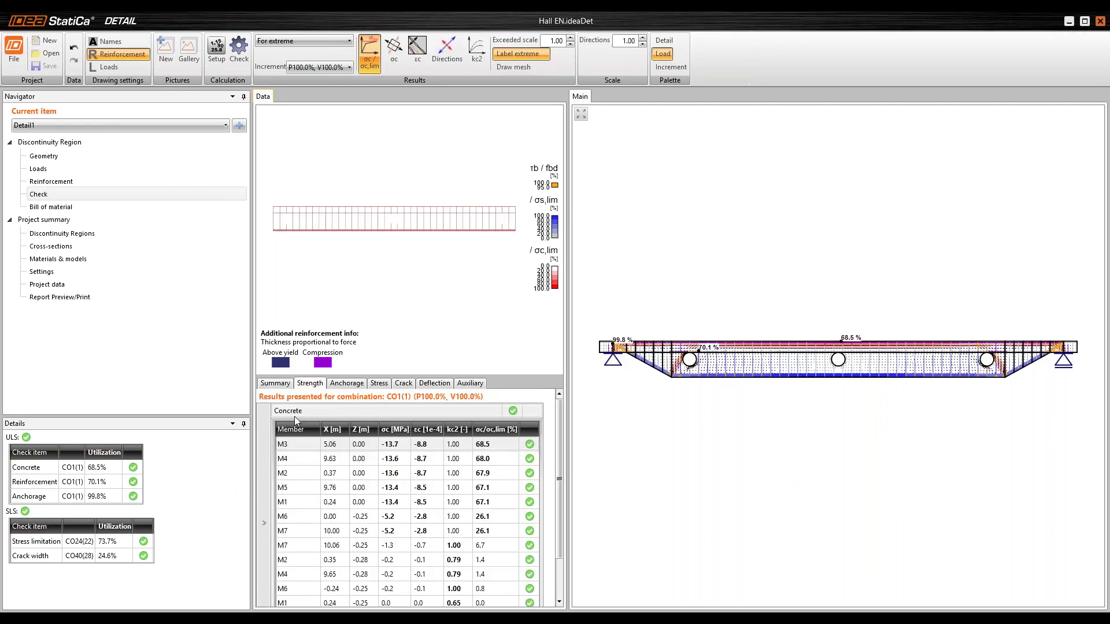
click(398, 51)
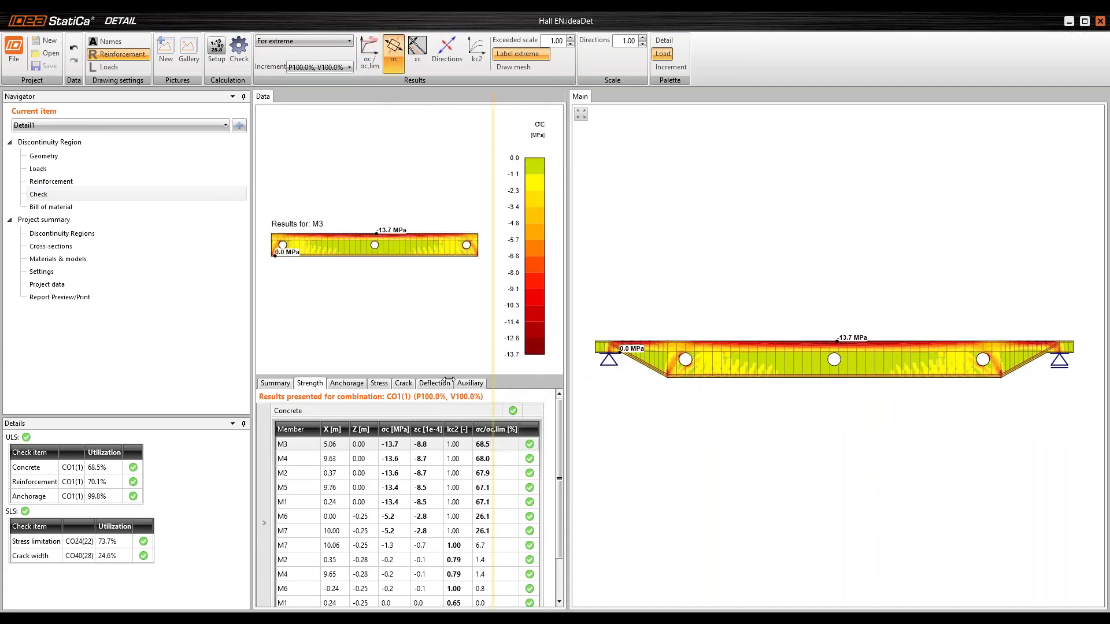
drag(449, 380, 446, 380)
scroll(781, 349, up, 5)
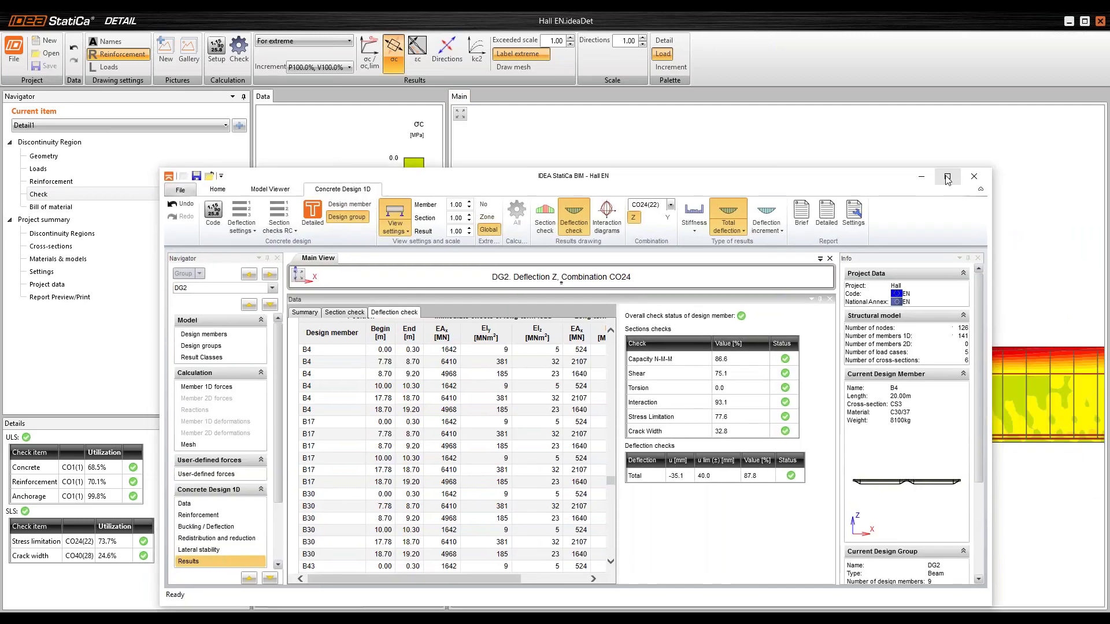
Switch to the maximized IDEA StatiCa BIM window, show the section check of DG2 and open its detailed section results.
click(947, 177)
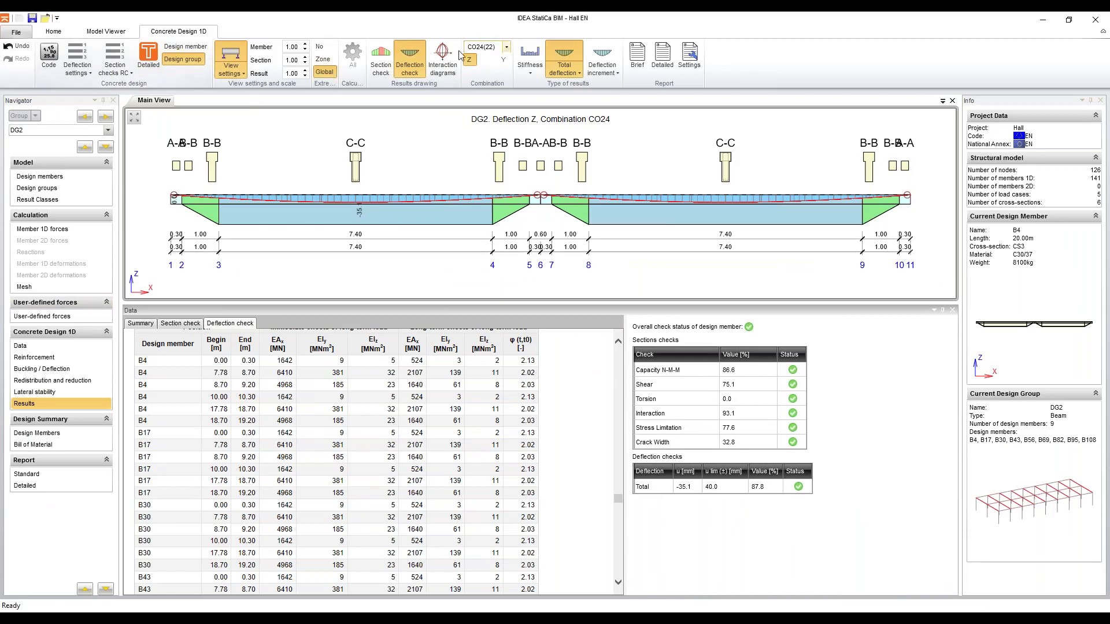
click(381, 58)
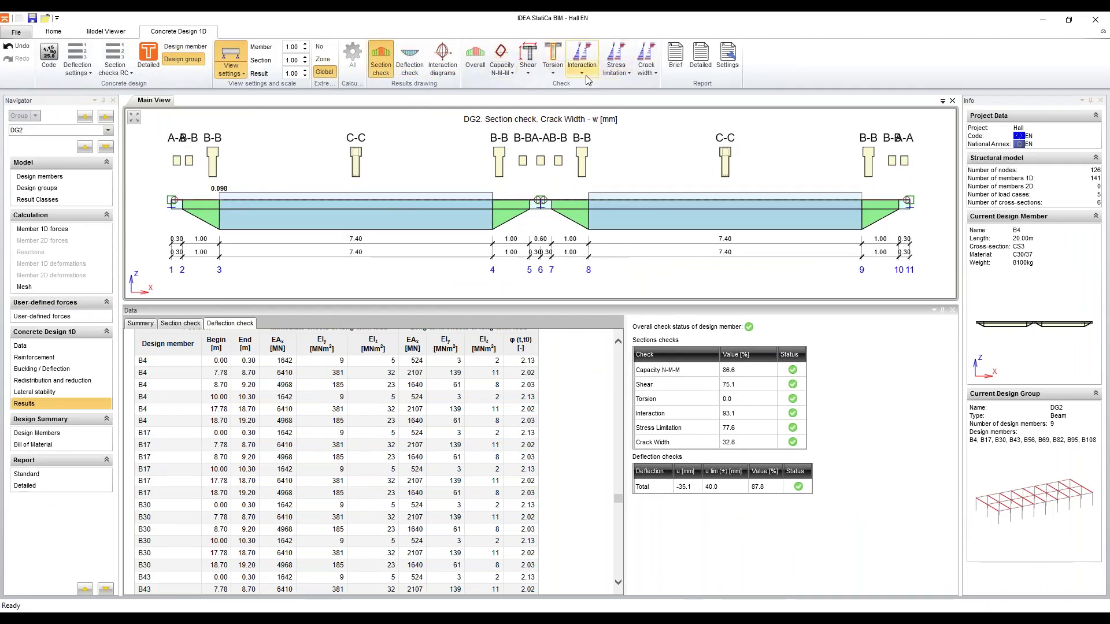
click(149, 55)
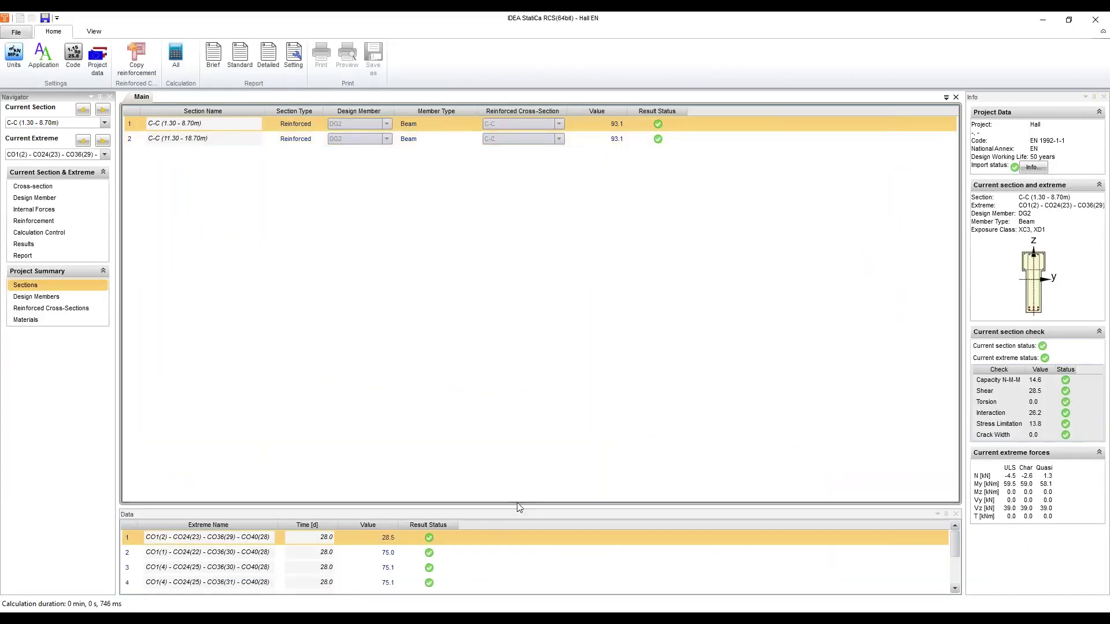
For section C-C (1.30 - 8.70m), select extreme 6 and inspect the strain and stress diagrams of its Response N-M-M results.
drag(516, 506, 536, 356)
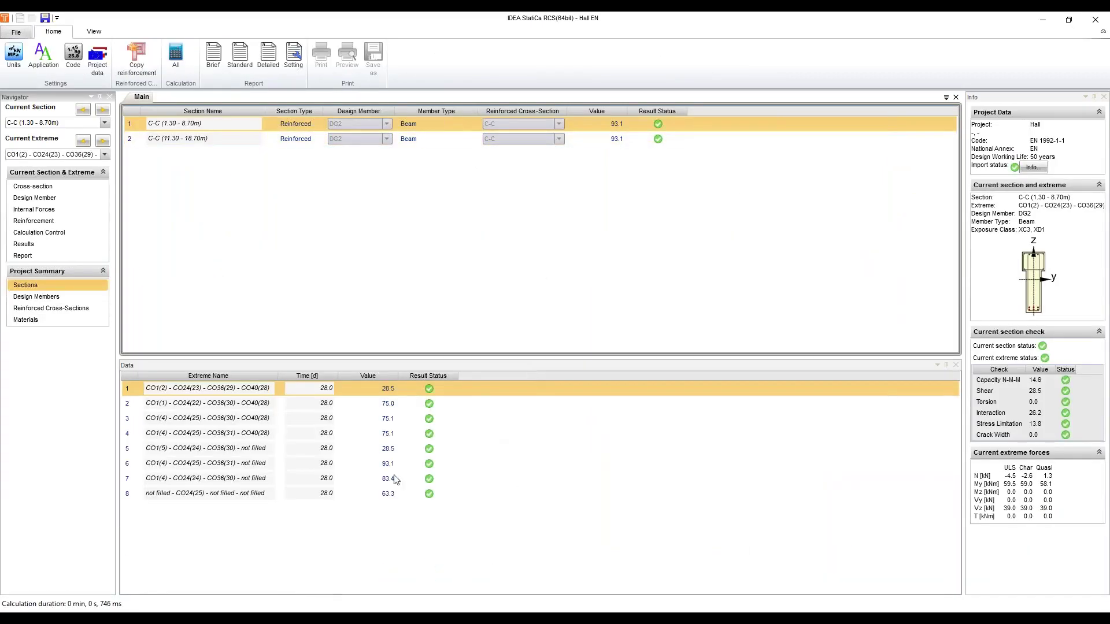
click(166, 463)
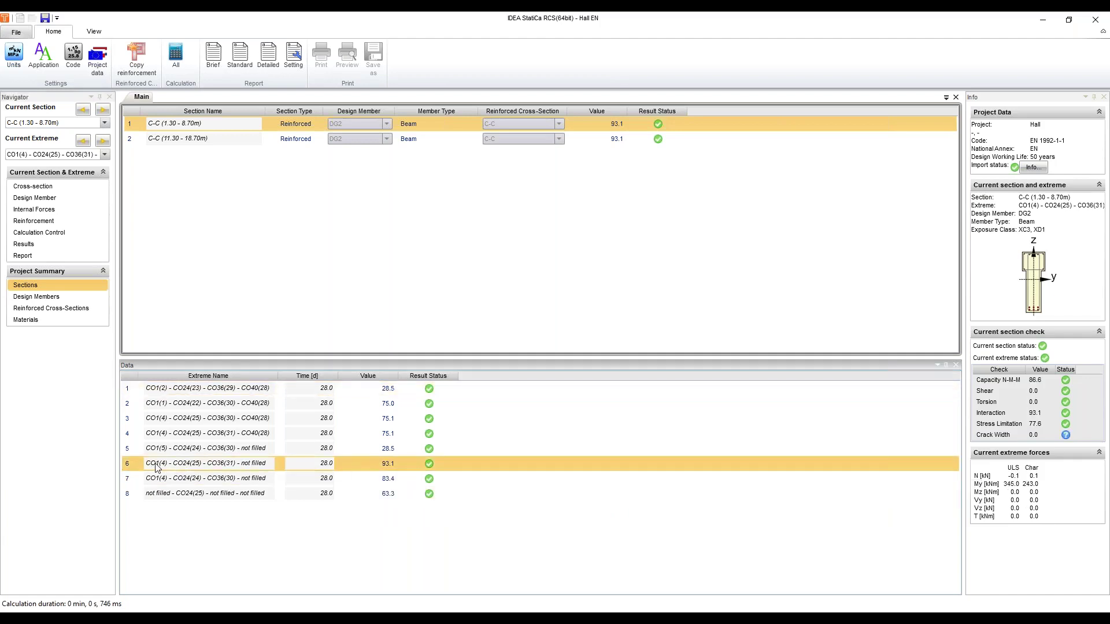
click(48, 244)
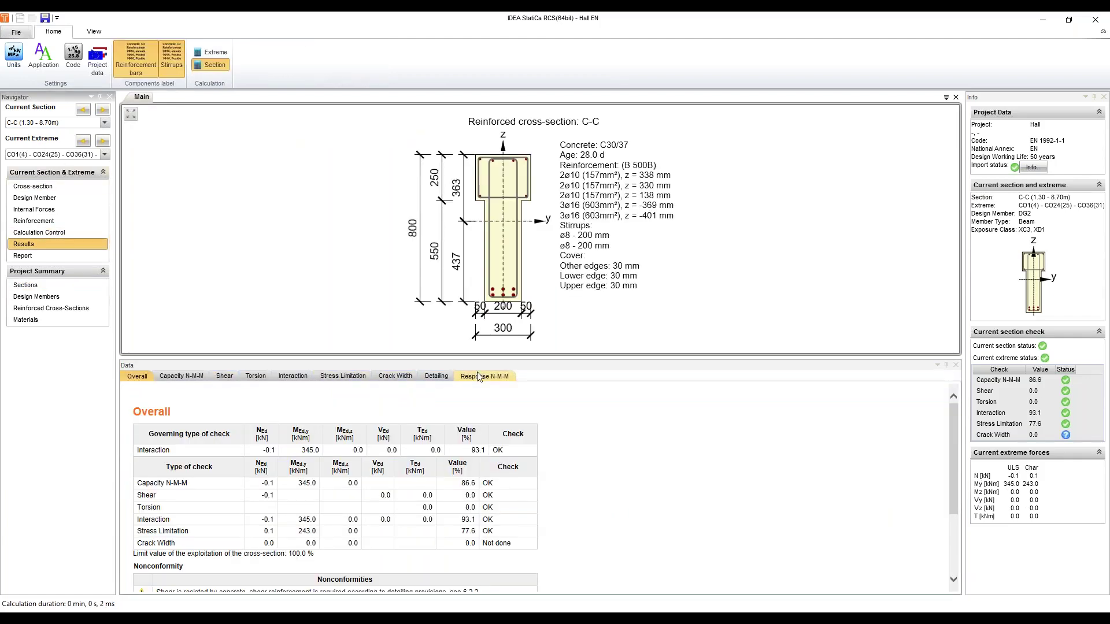
click(478, 376)
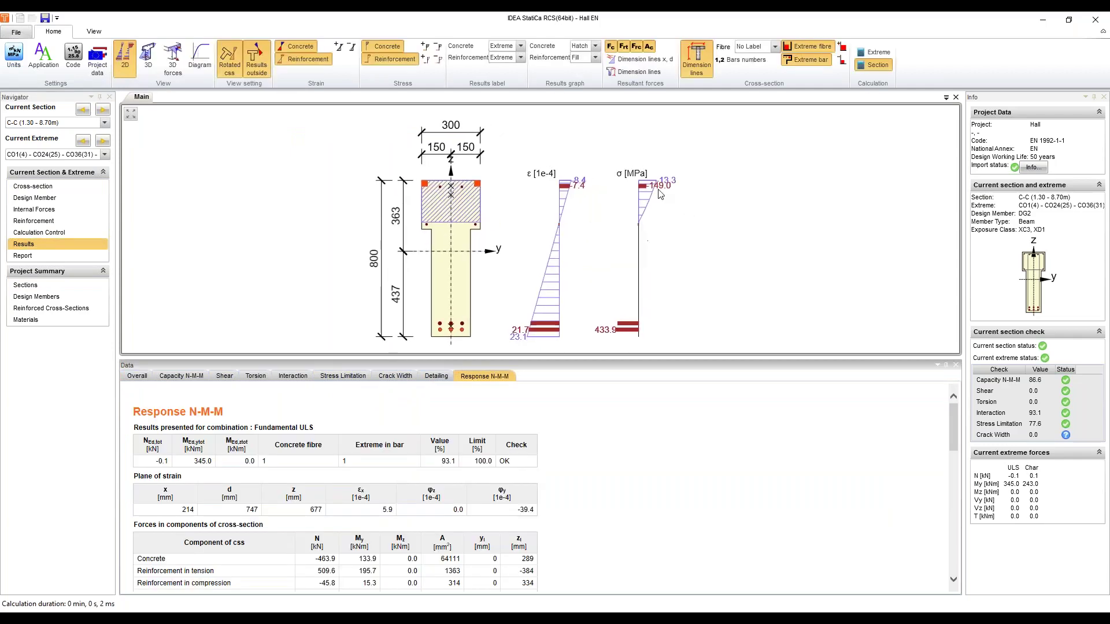
scroll(653, 179, up, 2)
scroll(652, 178, up, 1)
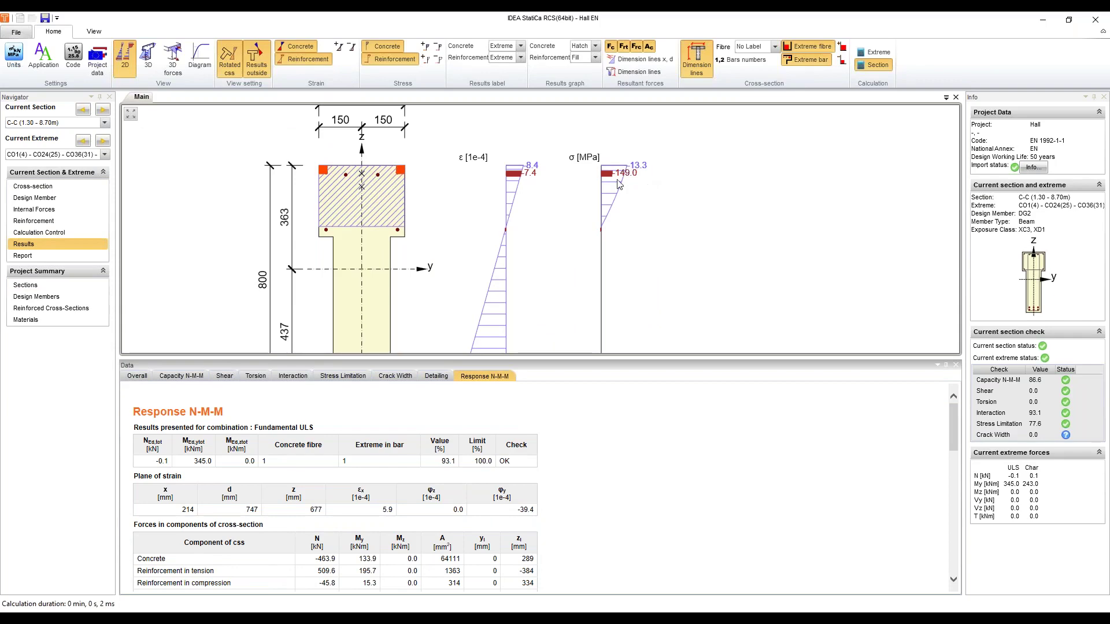
Restore down the RCS window, switch back to the Hall EN detail and widen the strength results area.
double_click(708, 18)
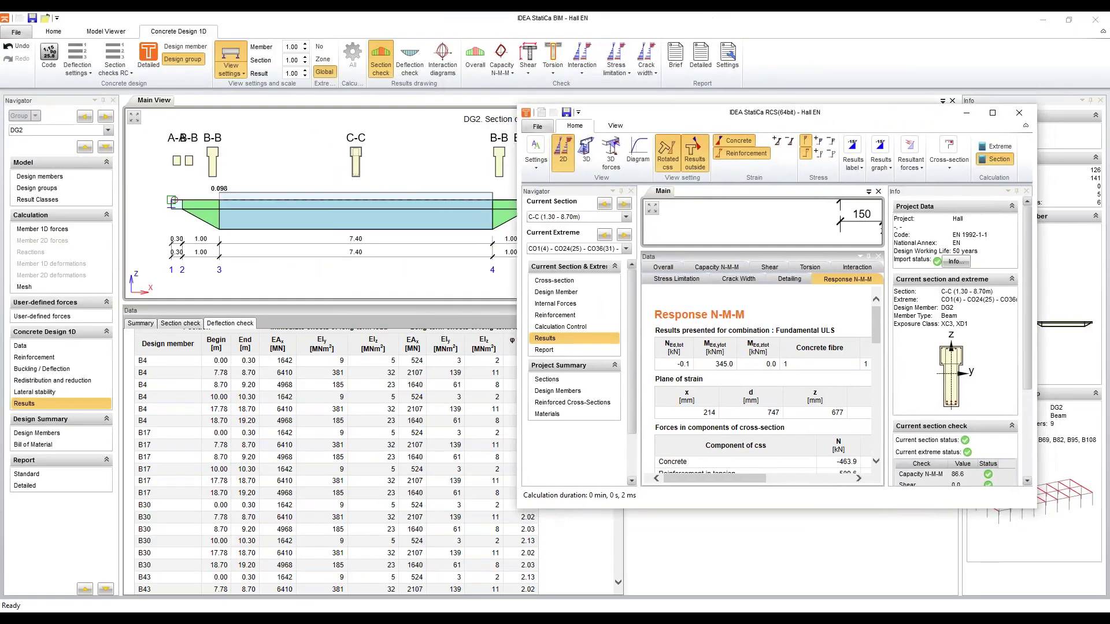
click(467, 618)
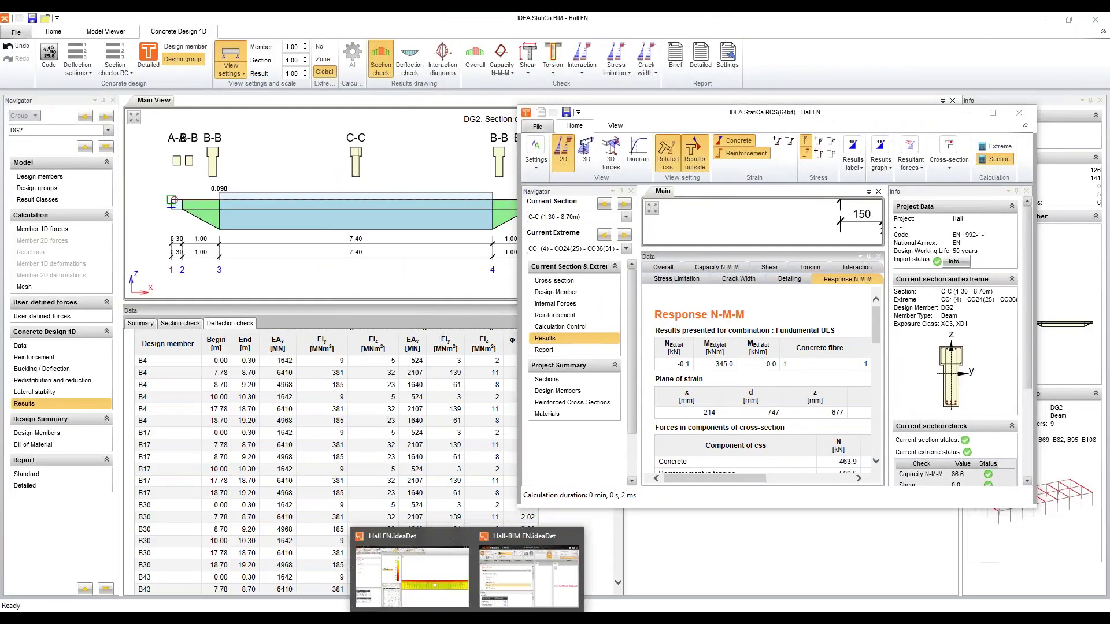
click(425, 576)
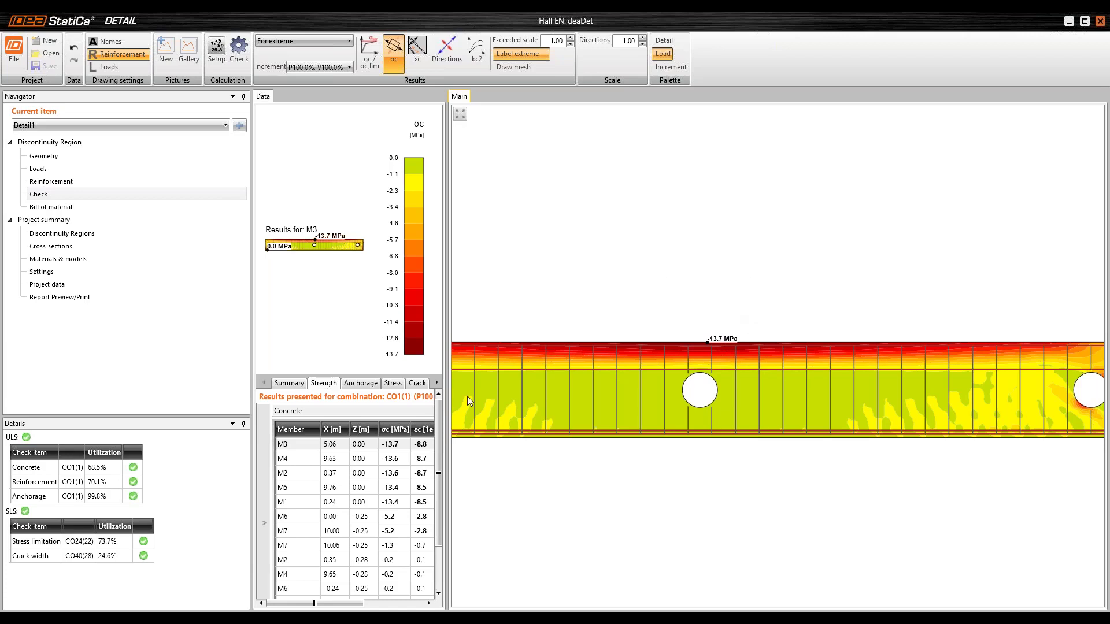
drag(447, 367, 555, 367)
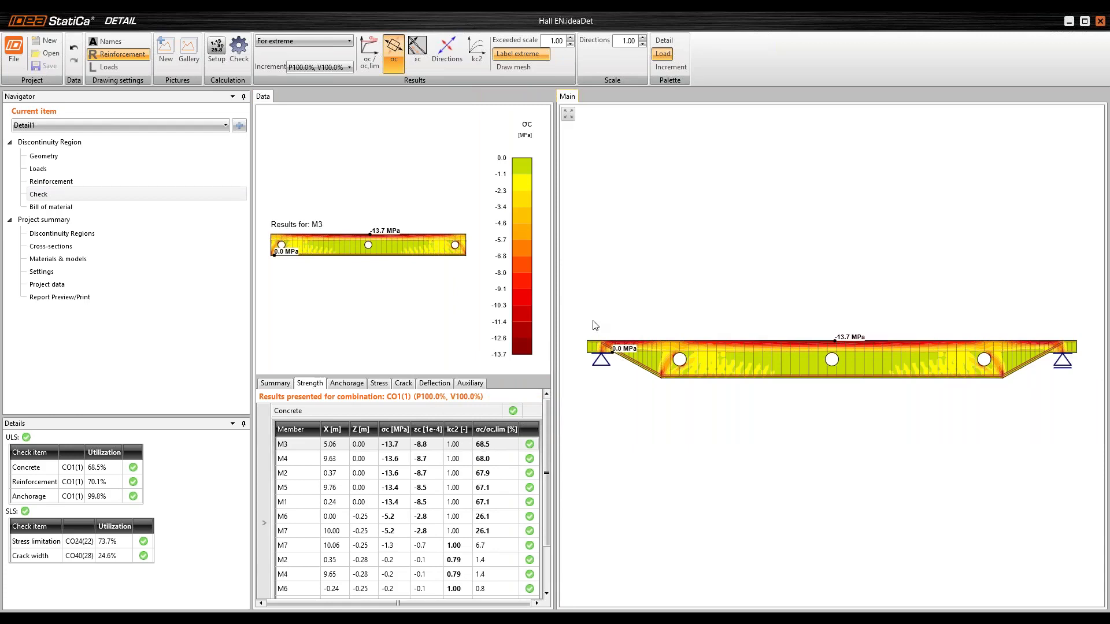
Open the reinforcement strength results, sort them by σs and inspect the σs stresses in the bars around midspan.
click(414, 411)
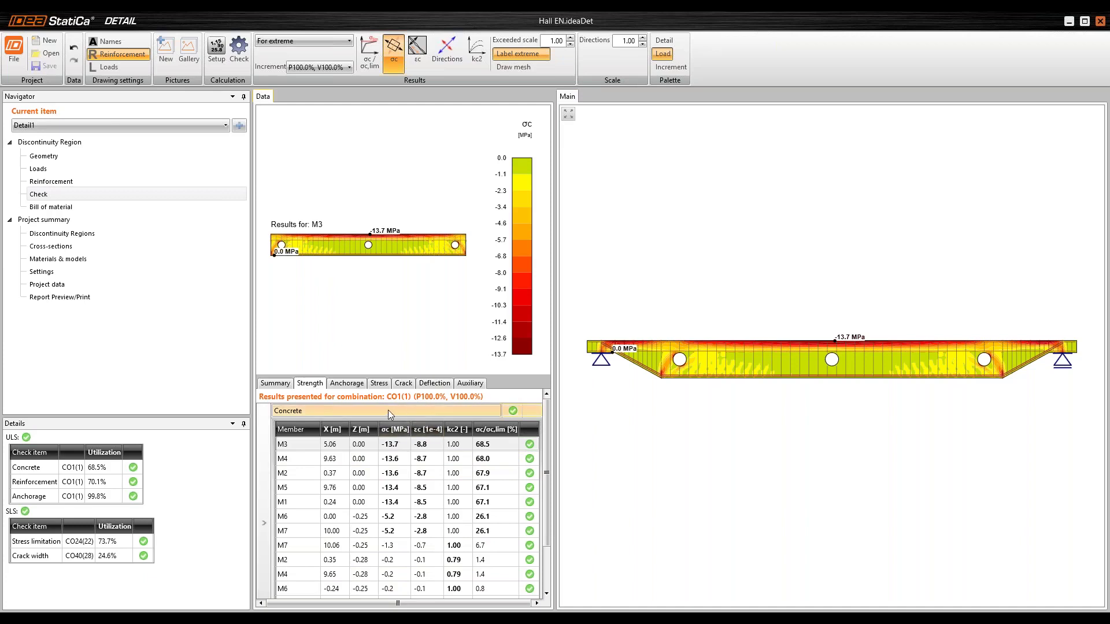
scroll(360, 540, down, 2)
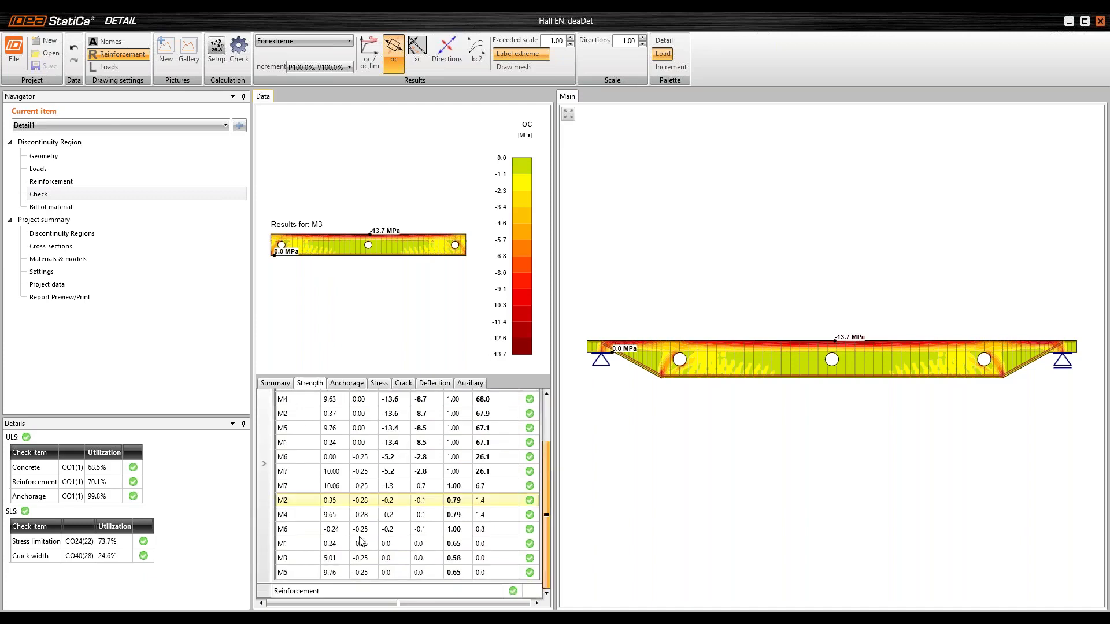
click(298, 592)
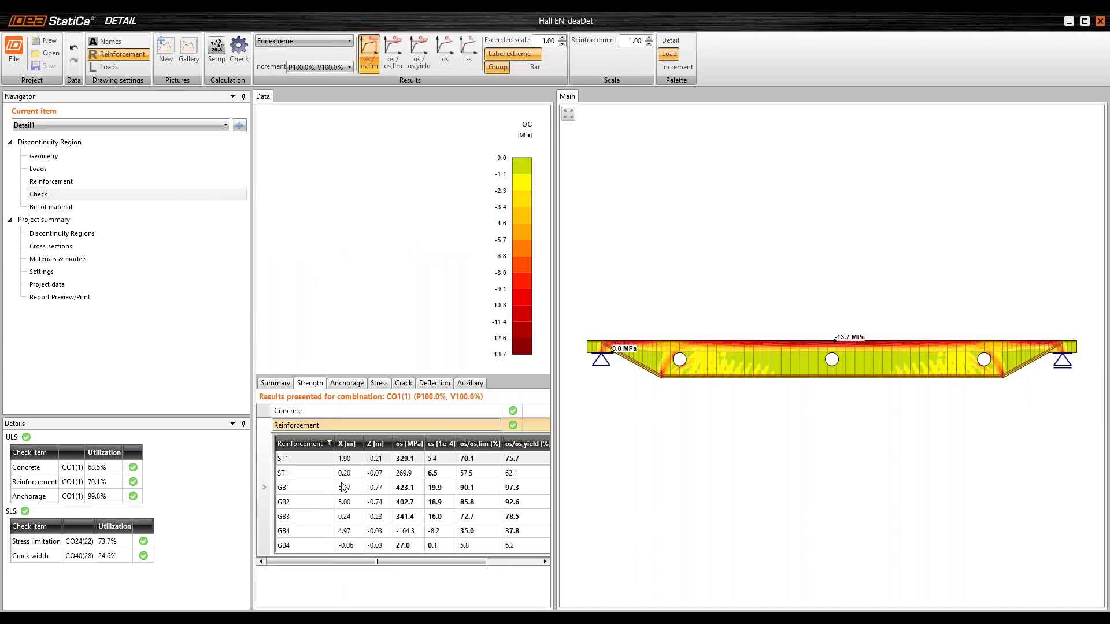
click(409, 444)
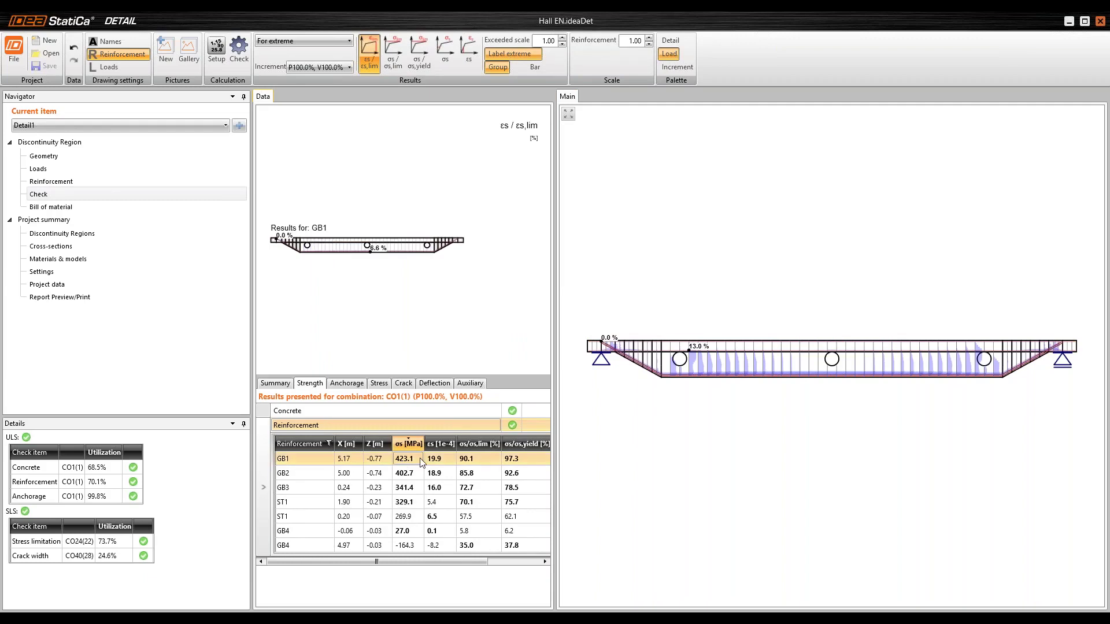
click(445, 51)
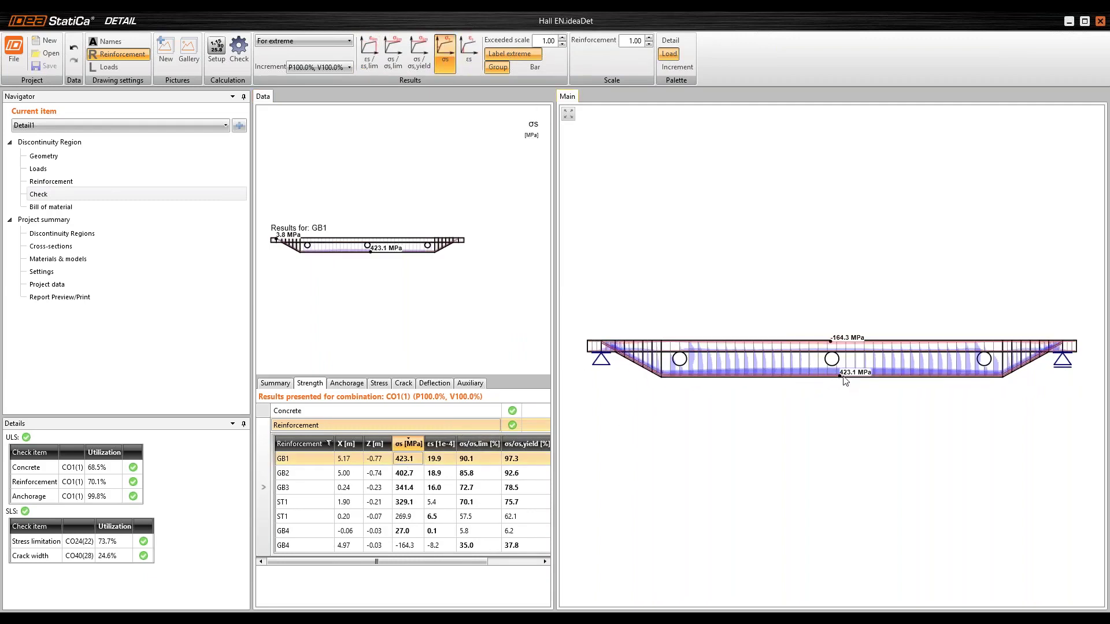
scroll(841, 383, up, 3)
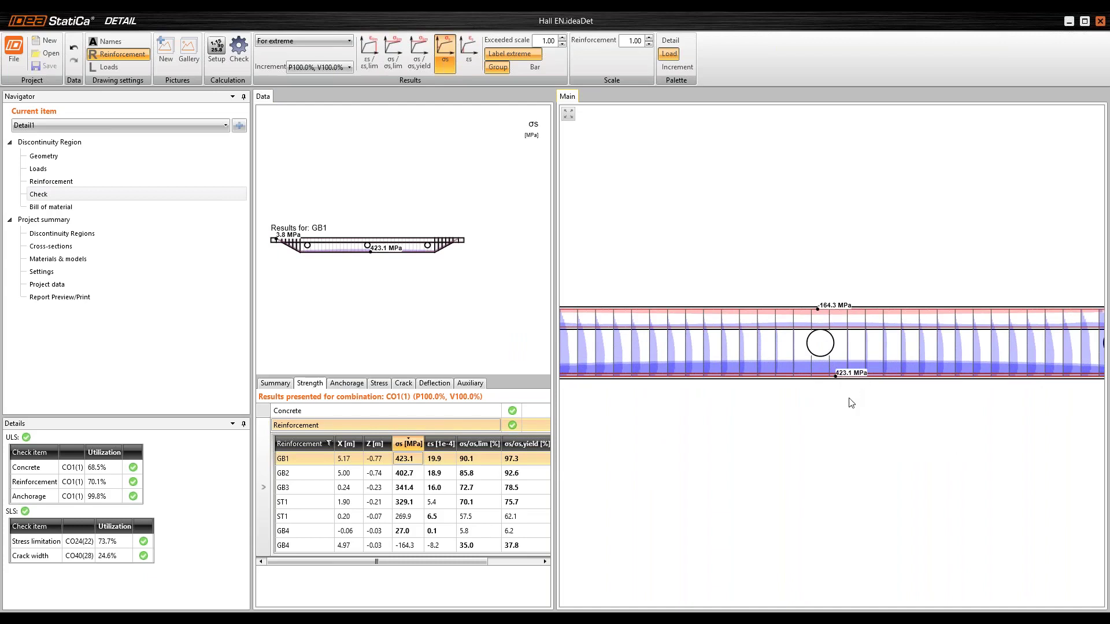
middle_drag(807, 326, 778, 323)
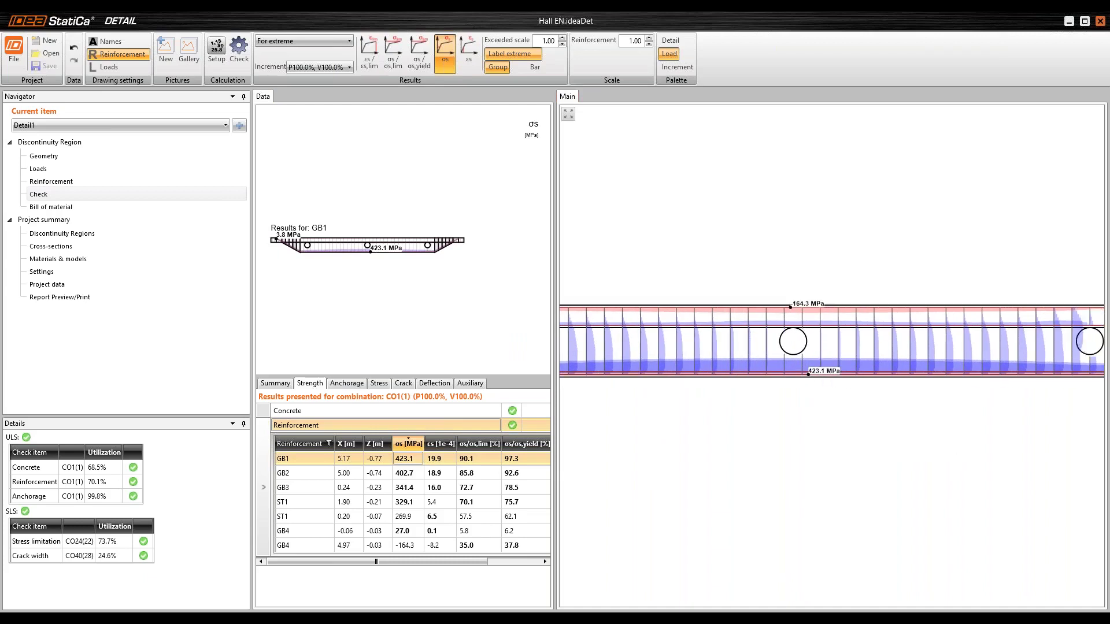
Switch back to the IDEA StatiCa RCS window with the Response N-M-M results of section C-C.
mouse_move(464, 612)
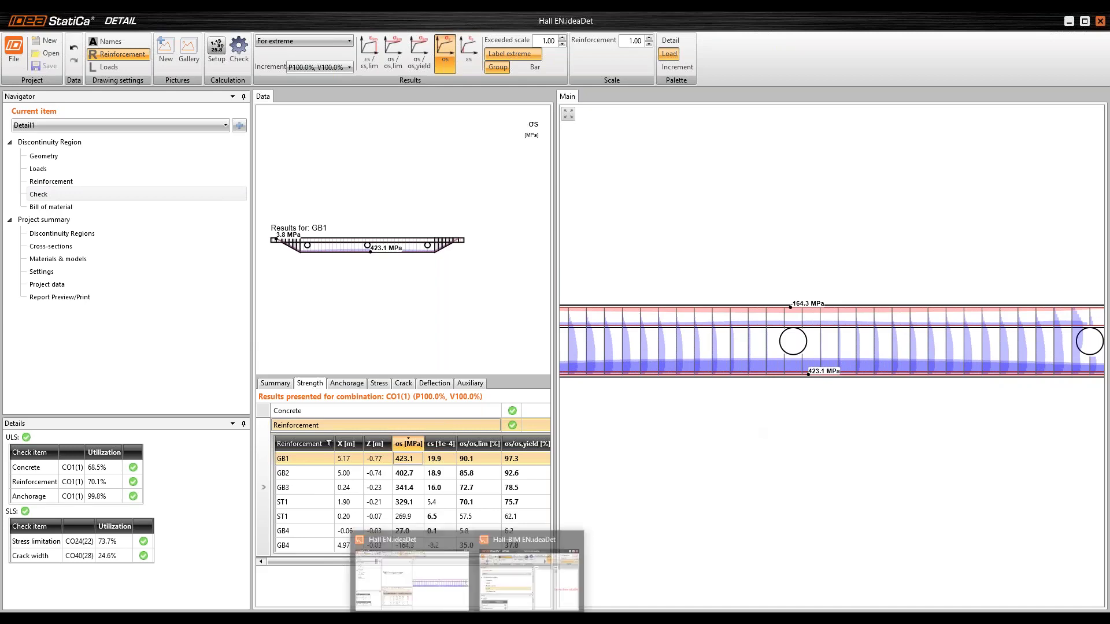
click(497, 573)
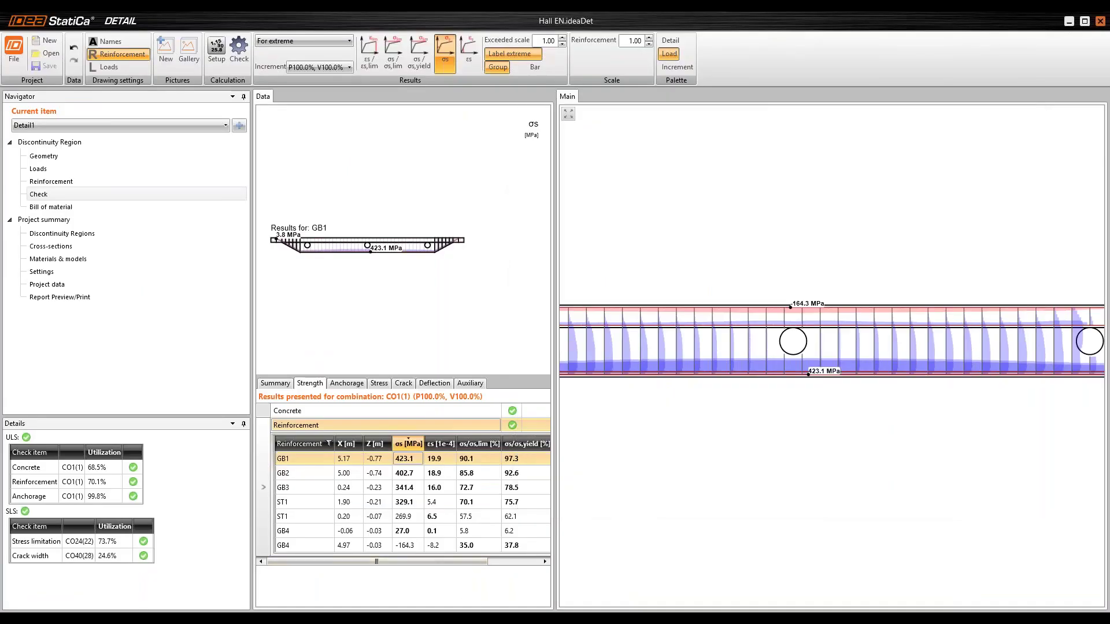
mouse_move(467, 612)
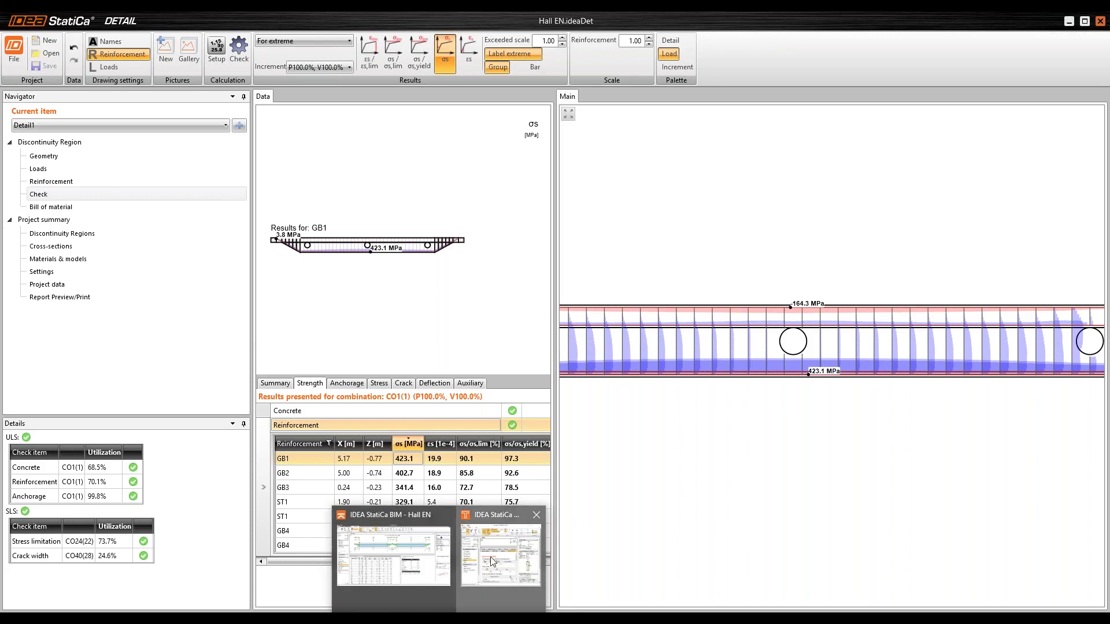
click(492, 561)
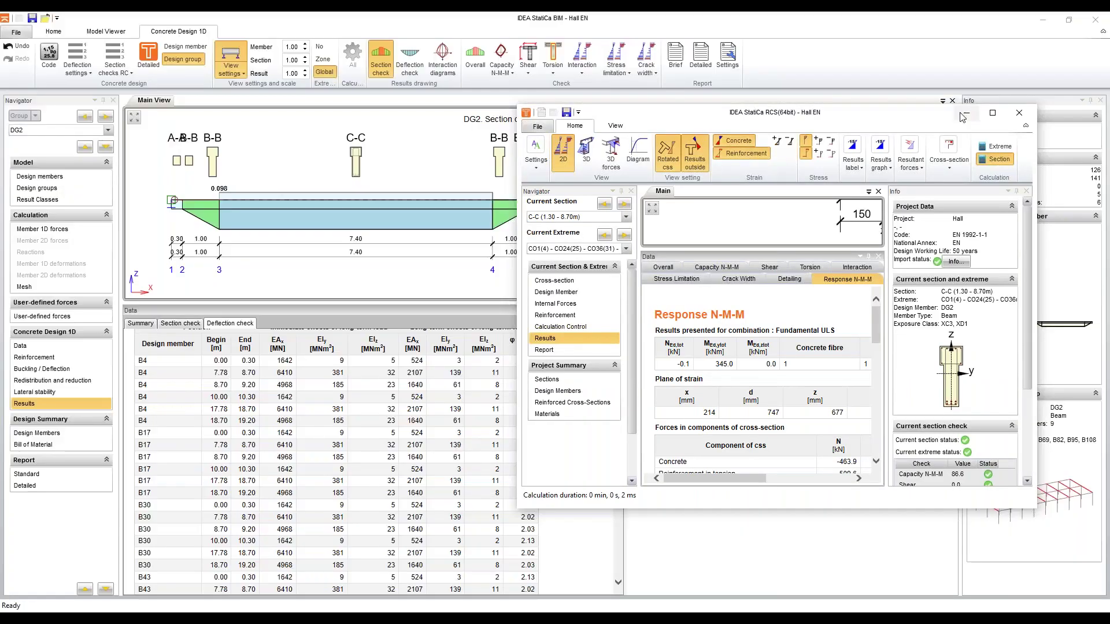
Switch to the Hall EN detail and inspect the crack width w results in the lower reinforcement around midspan.
click(992, 113)
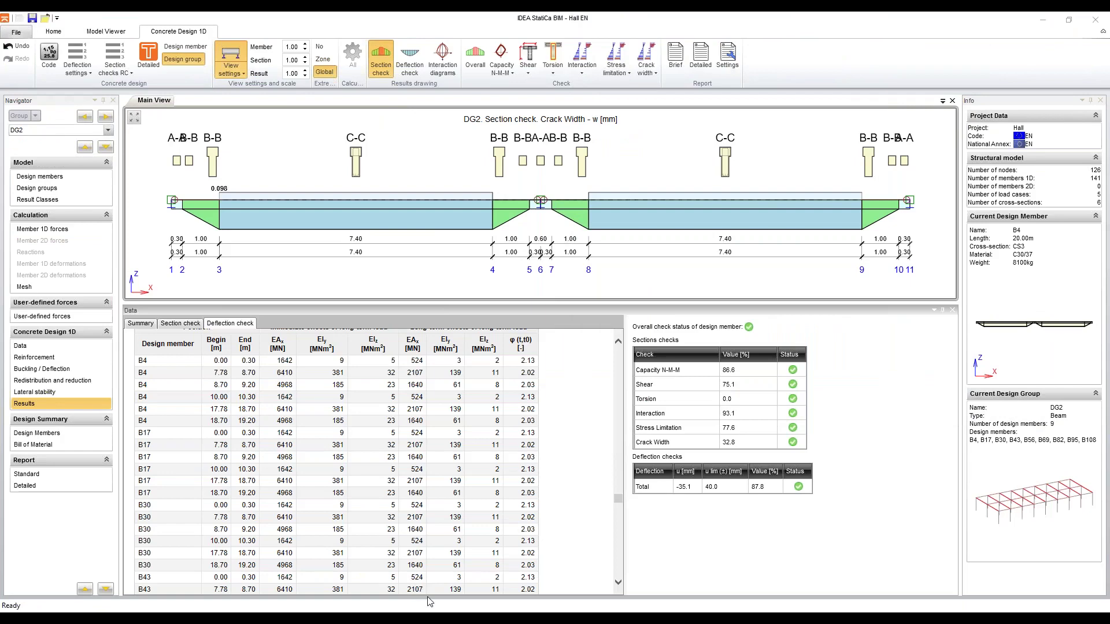
mouse_move(430, 607)
click(383, 574)
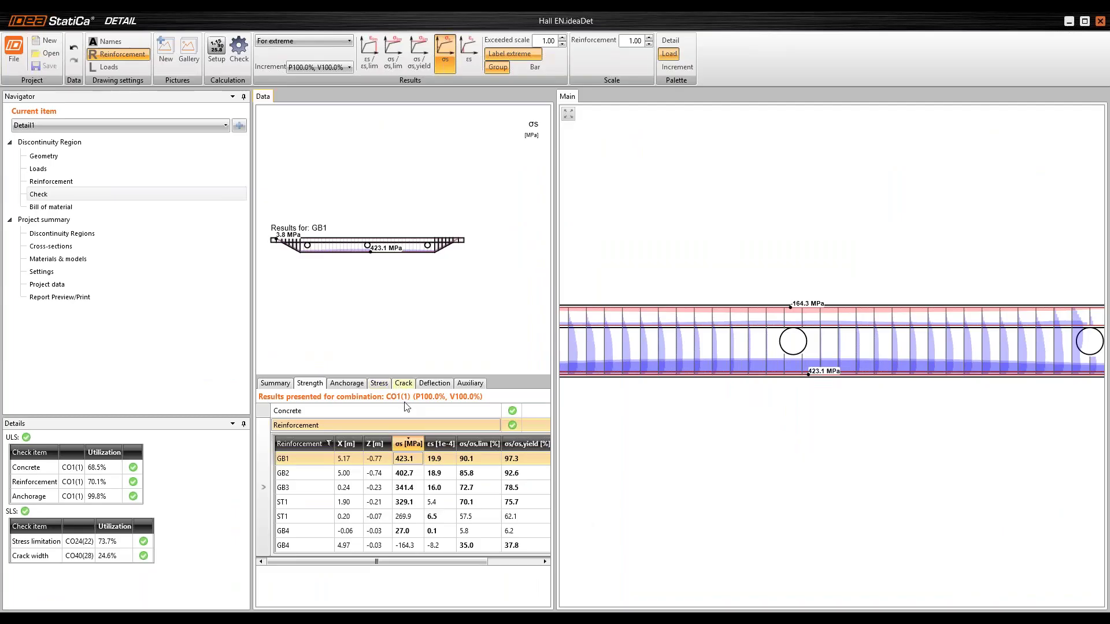
click(403, 384)
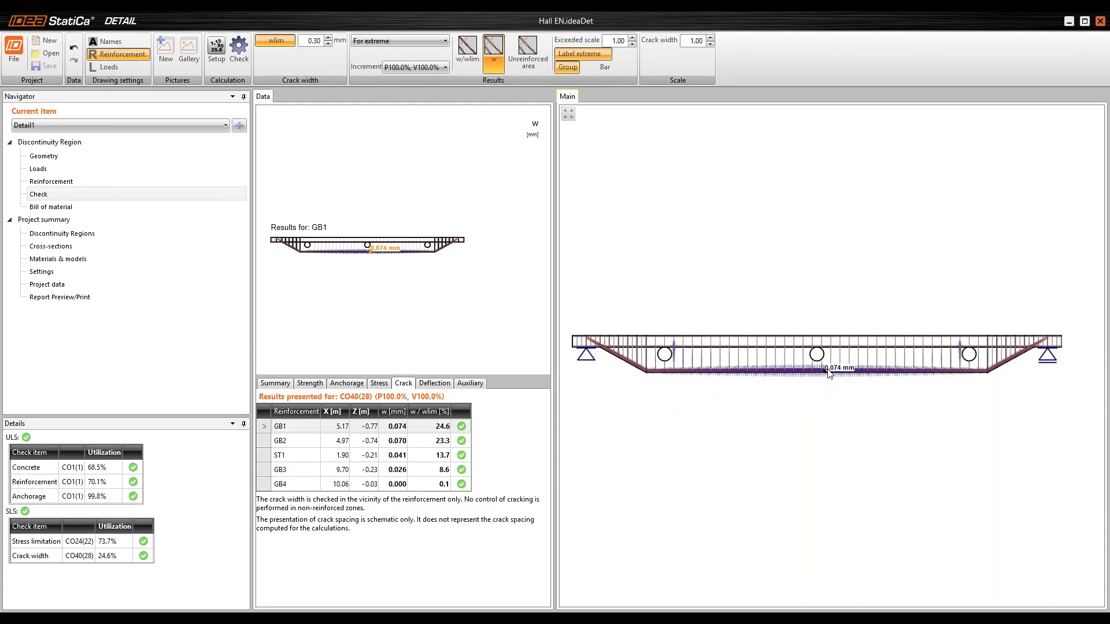
scroll(828, 373, up, 4)
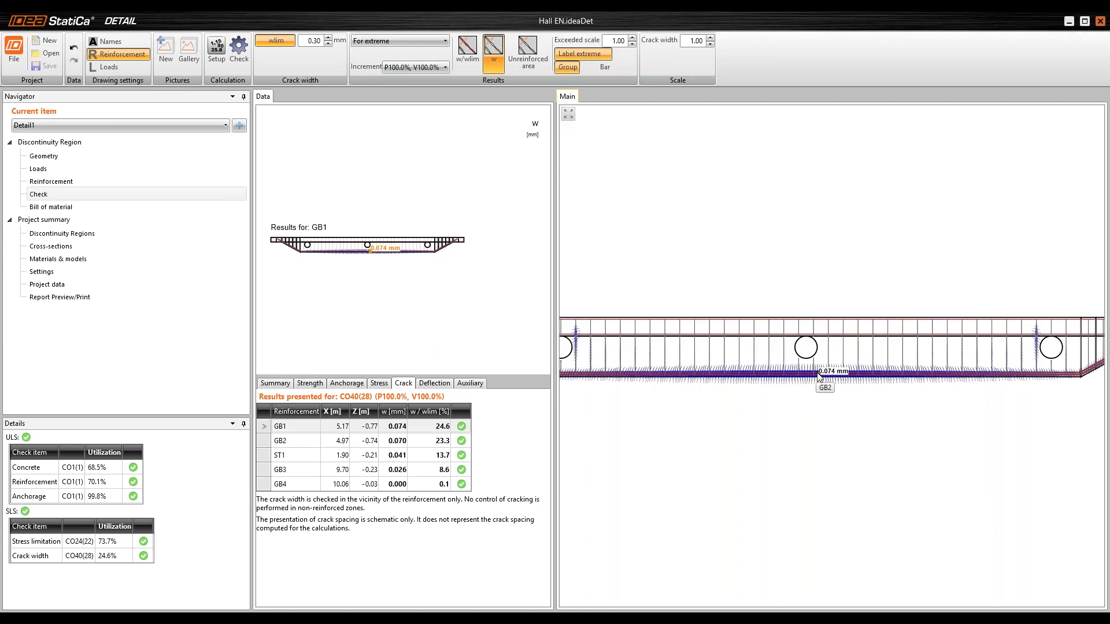
mouse_move(835, 375)
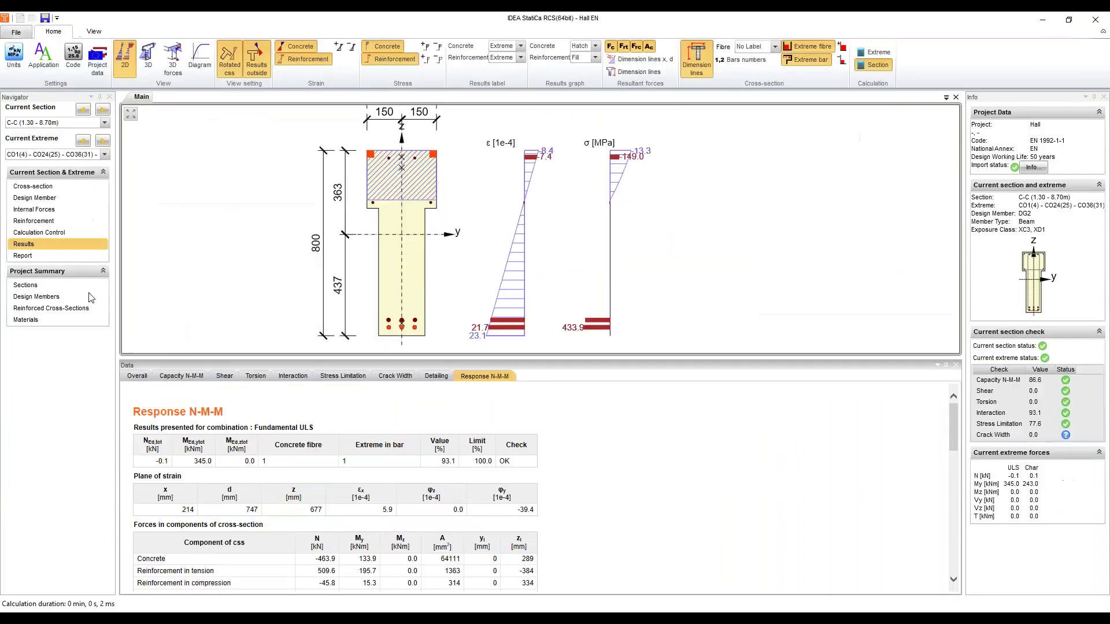
In RCS, select extreme 3 of section C-C (1.30 - 8.70m), inspect its Crack Width results, and close RCS.
click(87, 285)
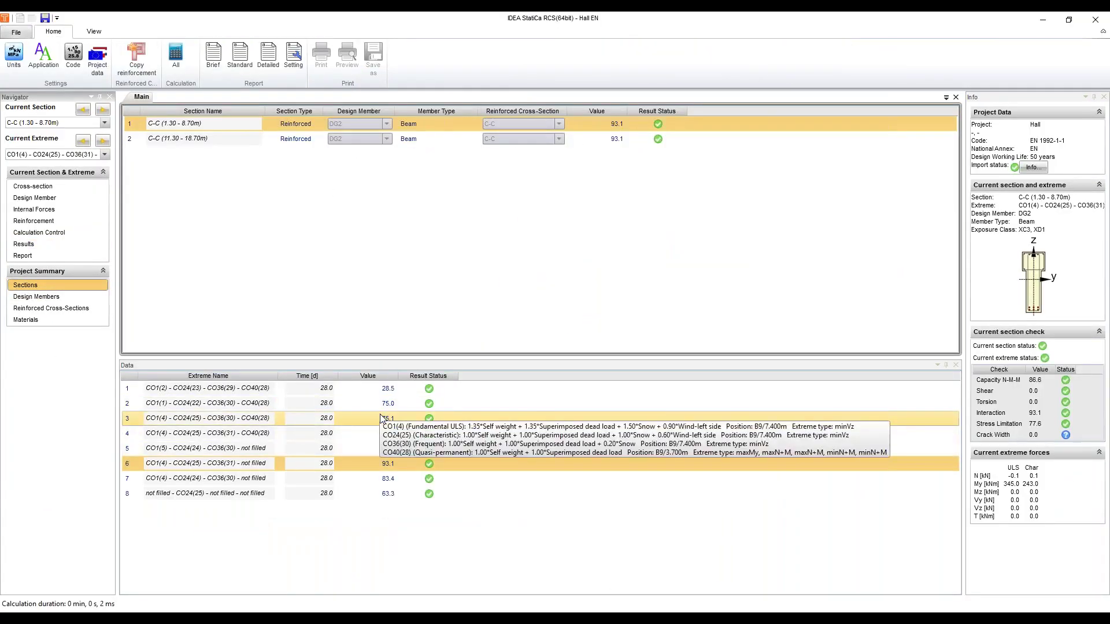
click(379, 416)
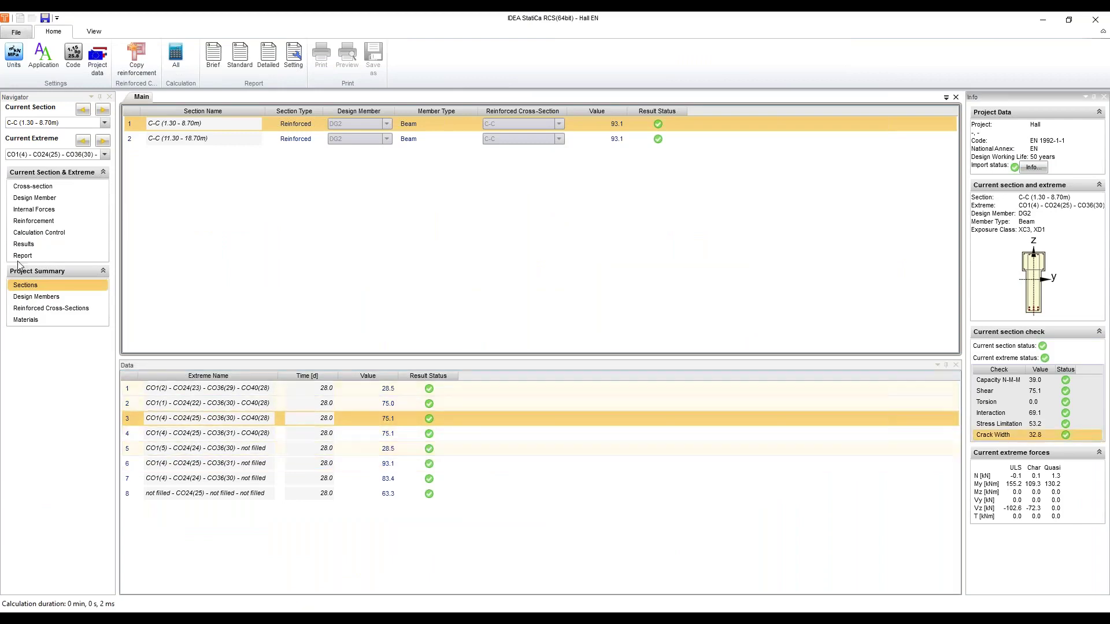
click(24, 243)
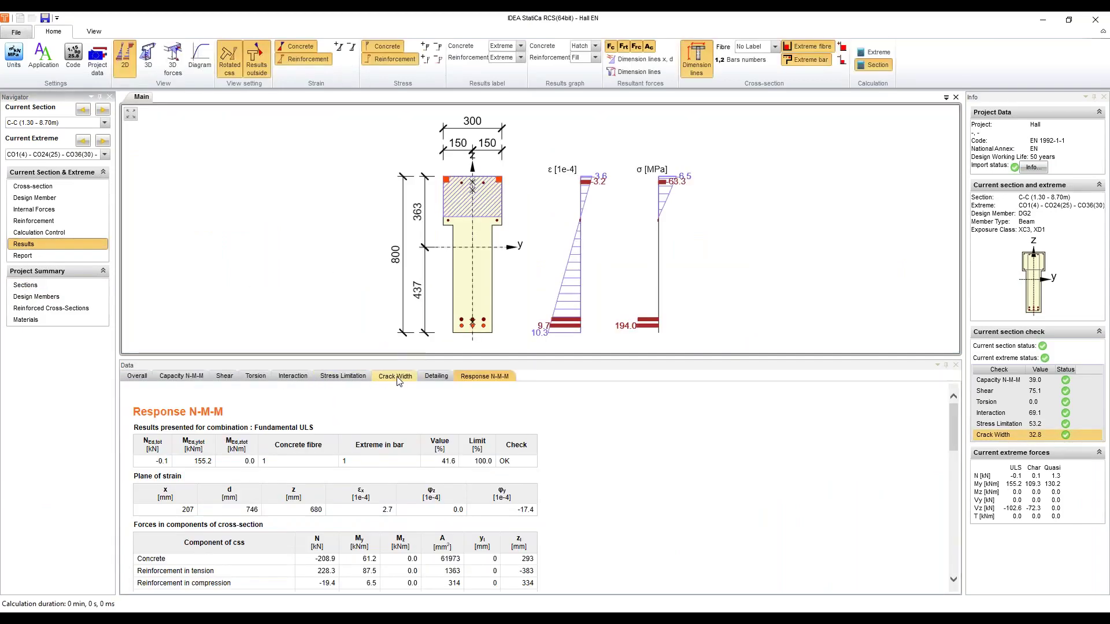
click(396, 377)
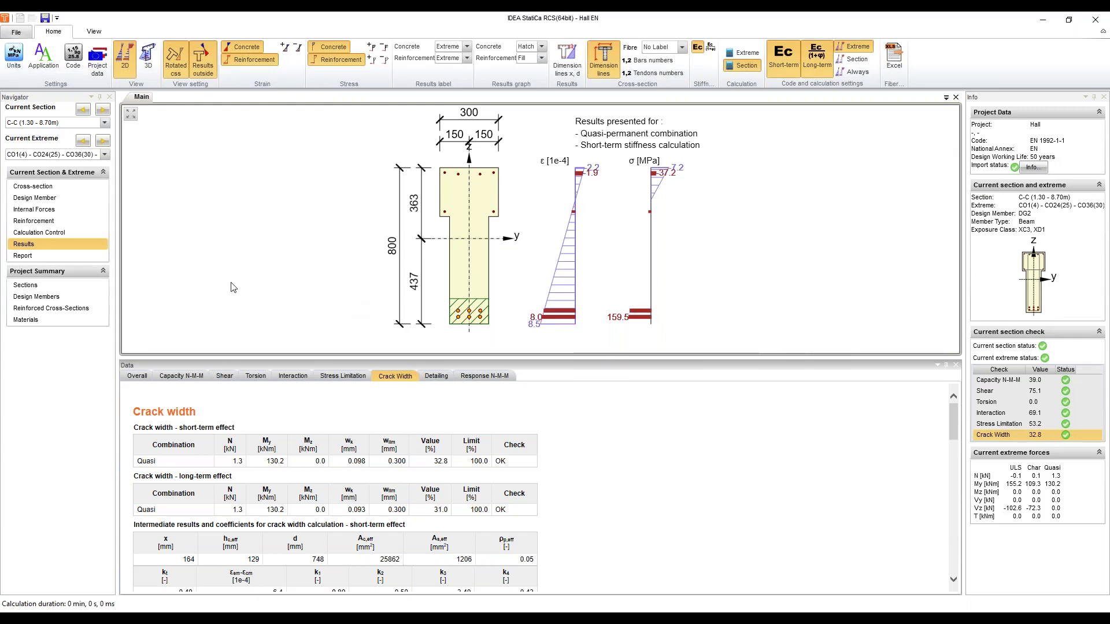
click(1092, 22)
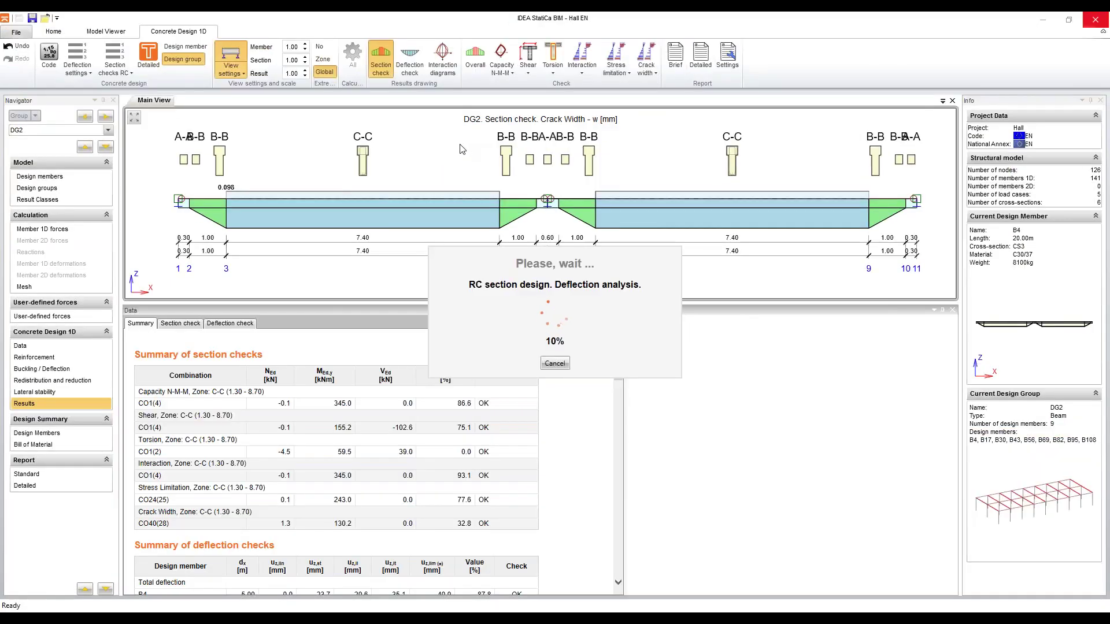
Show the deflection check of DG2 as total deflection for combination CO24 and inspect the first span.
click(412, 60)
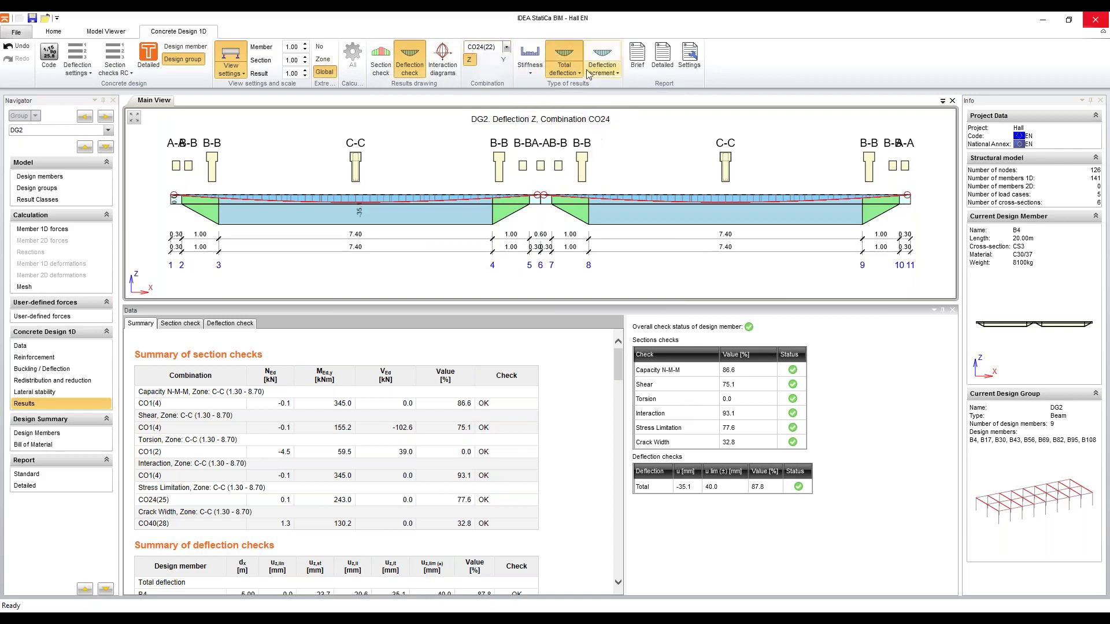
click(564, 70)
click(573, 112)
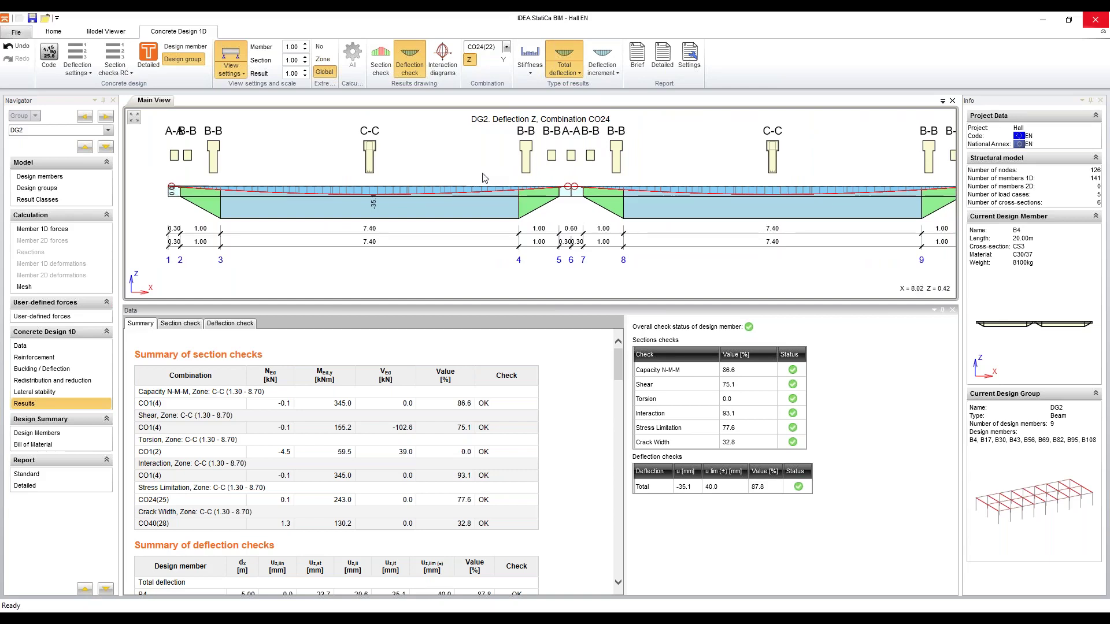
middle_drag(485, 178, 466, 198)
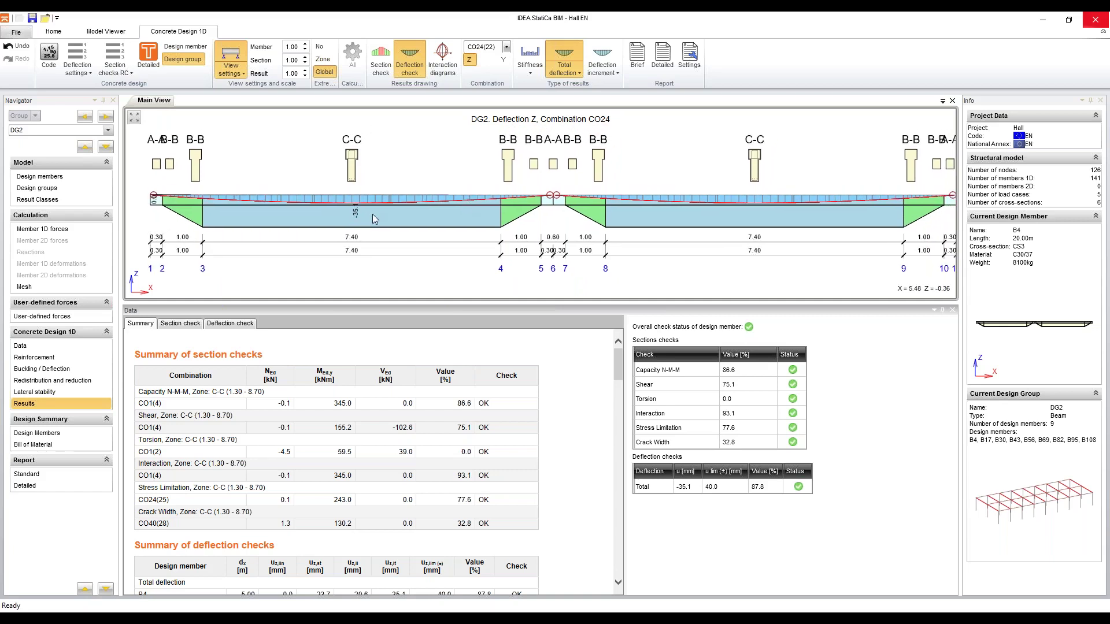
scroll(342, 214, up, 1)
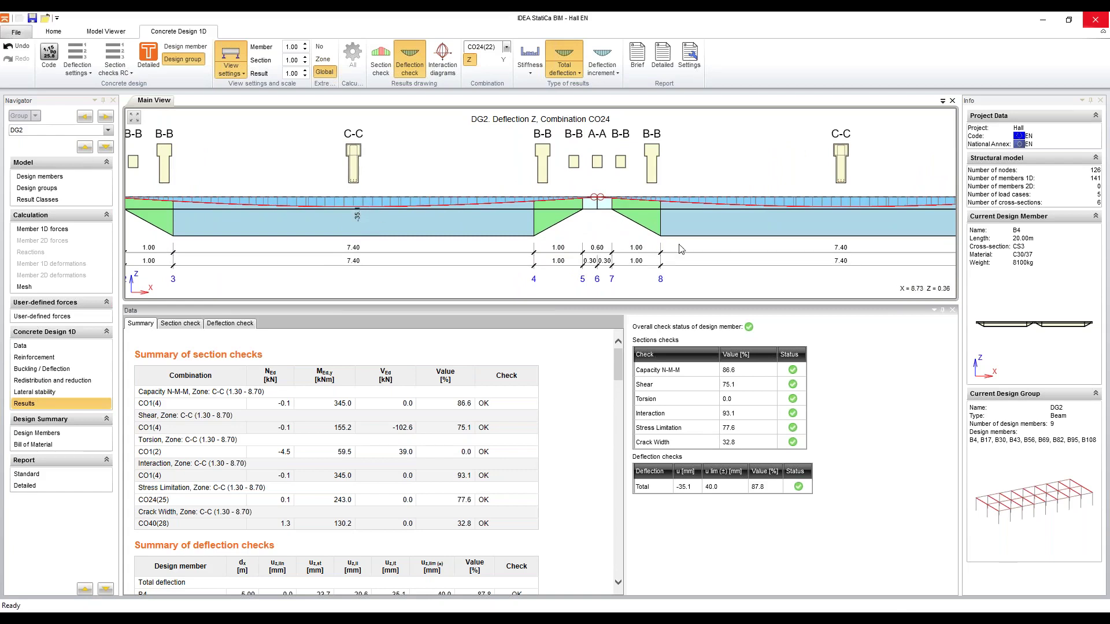
Switch to the Hall EN detail and display the total deflection uz,tot on the deformed shape of the beam.
click(522, 569)
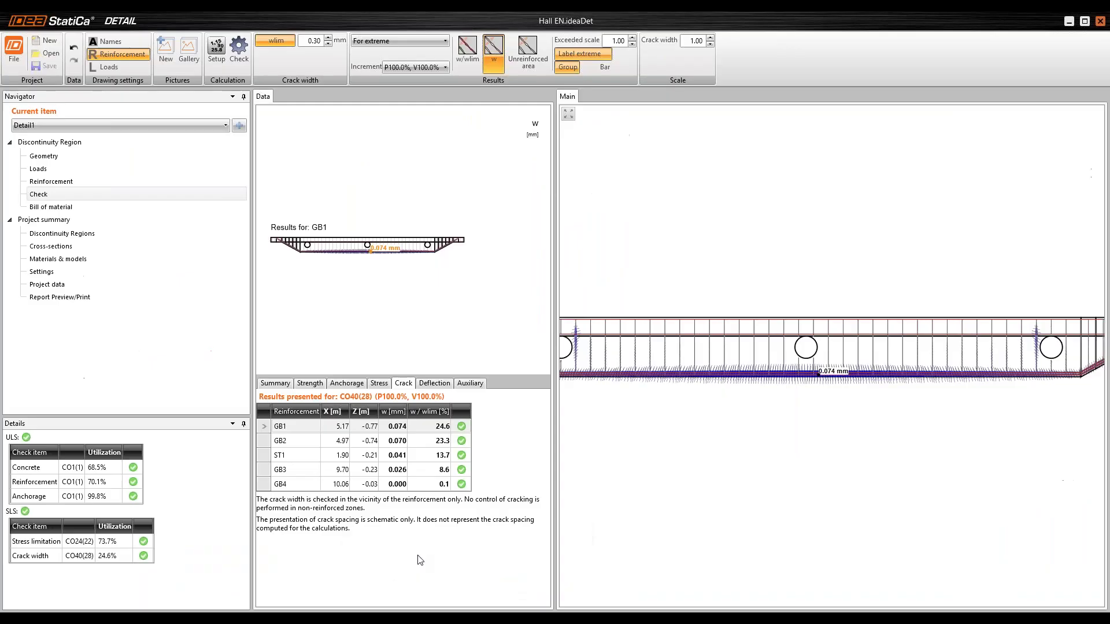
click(444, 384)
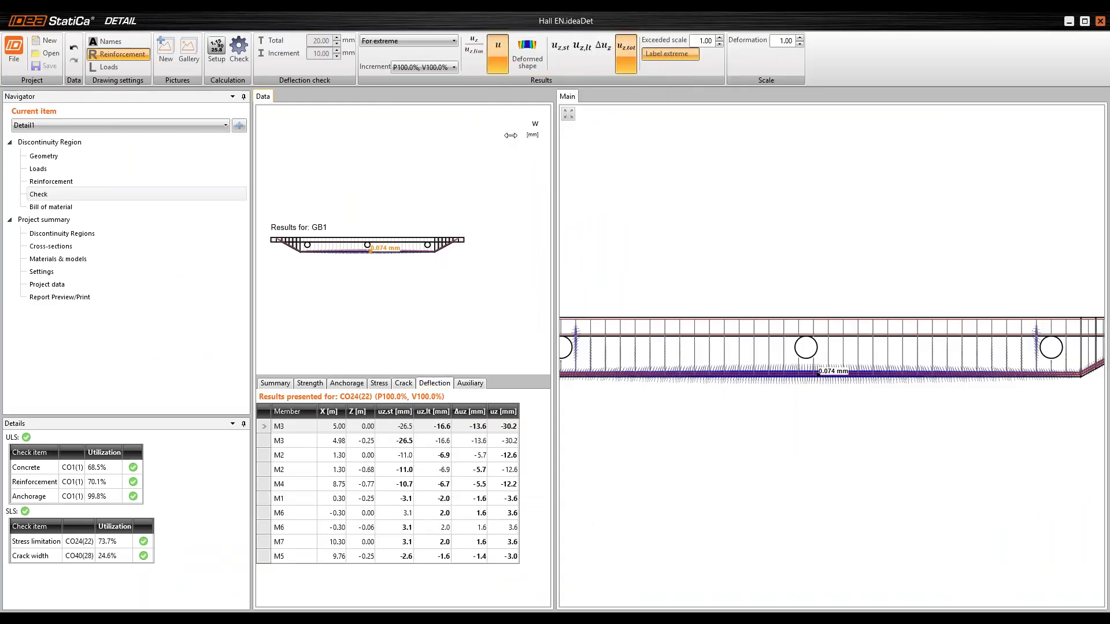
click(631, 52)
click(526, 53)
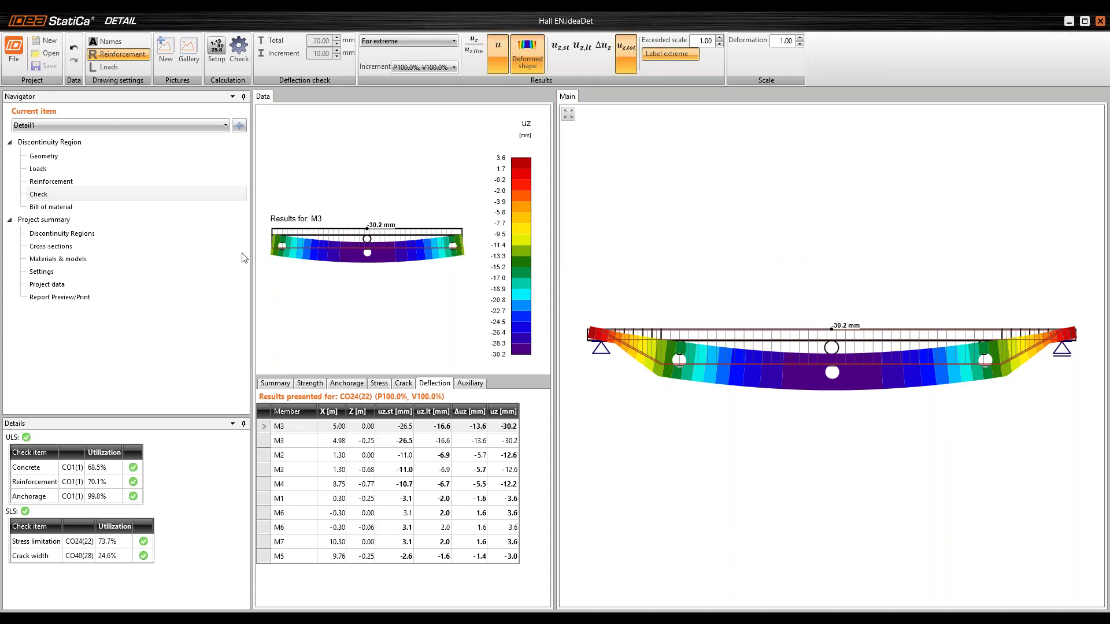
Open the detail's materials and models and examine the creep coefficient of concrete C30/37.
click(132, 261)
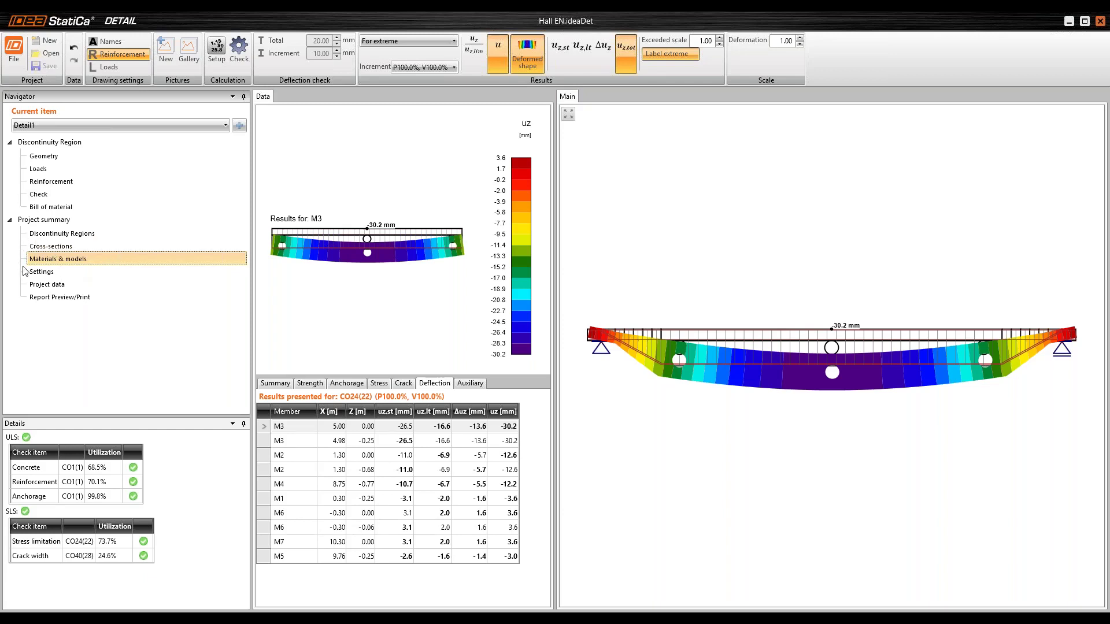
click(548, 282)
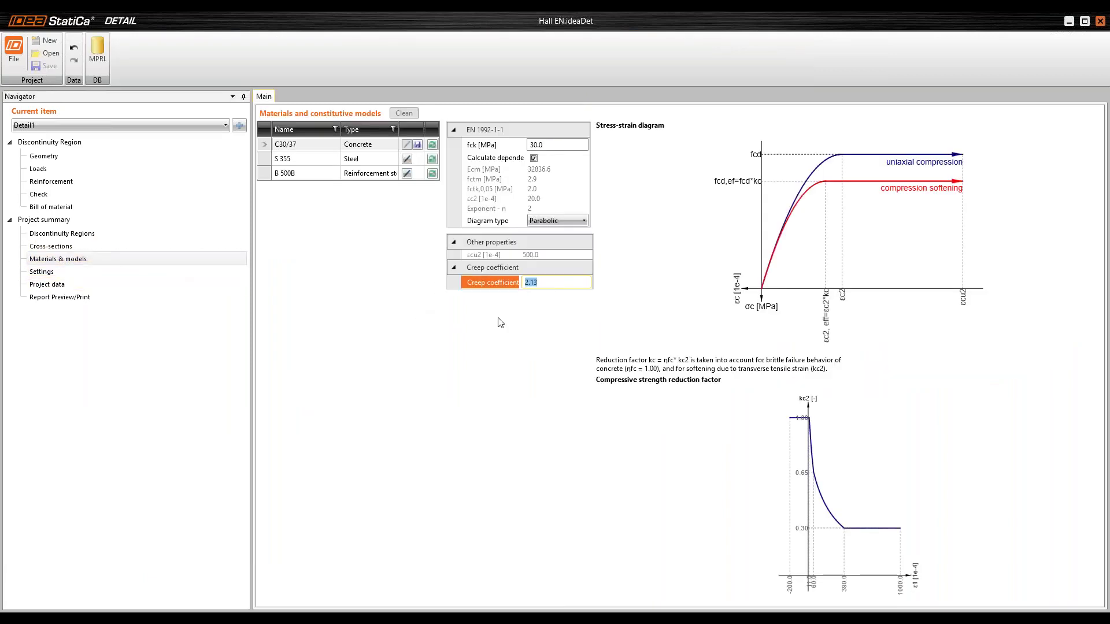
double_click(530, 283)
Switch to IDEA StatiCa BIM and look up the creep coefficient φ (t,t0) for combination CO24(23) in the detailed deflection check results.
mouse_move(445, 616)
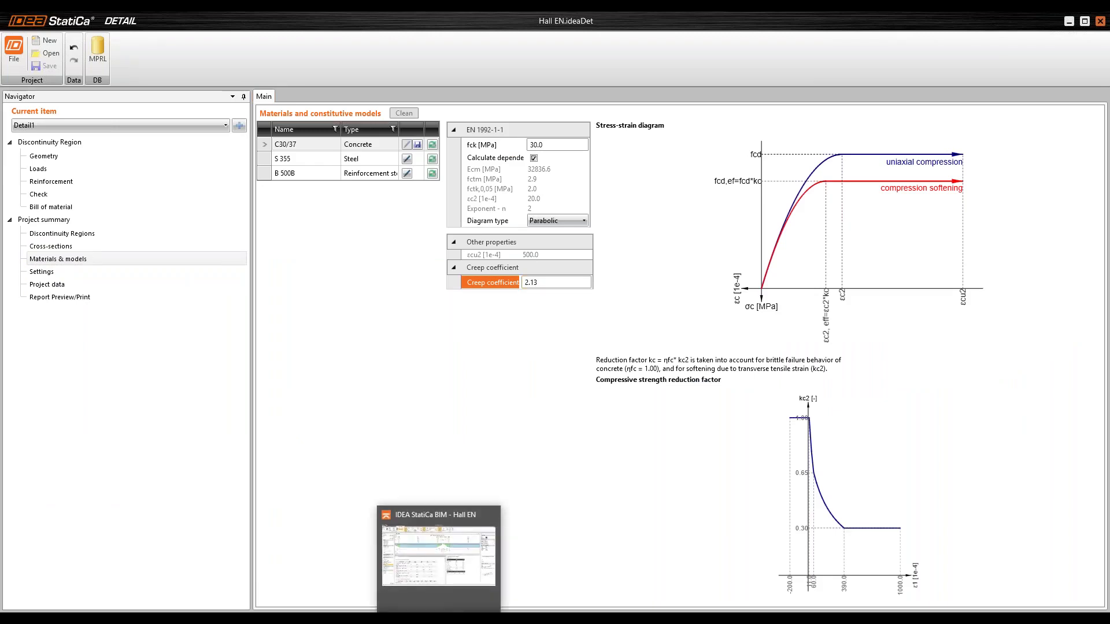
click(438, 555)
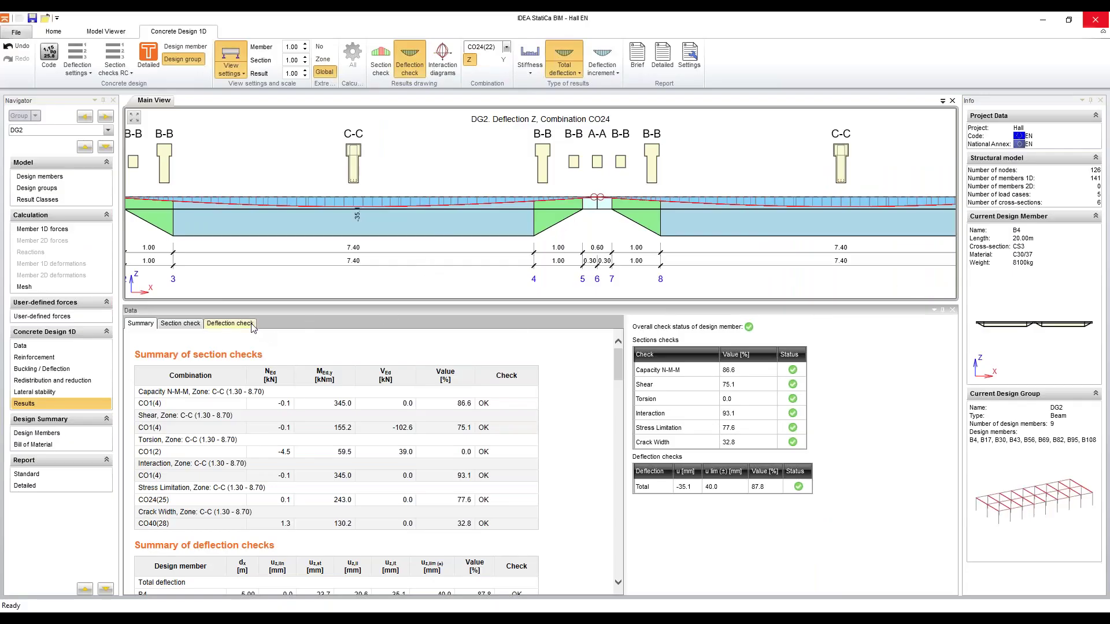
click(230, 323)
drag(620, 352, 621, 485)
drag(519, 460, 546, 462)
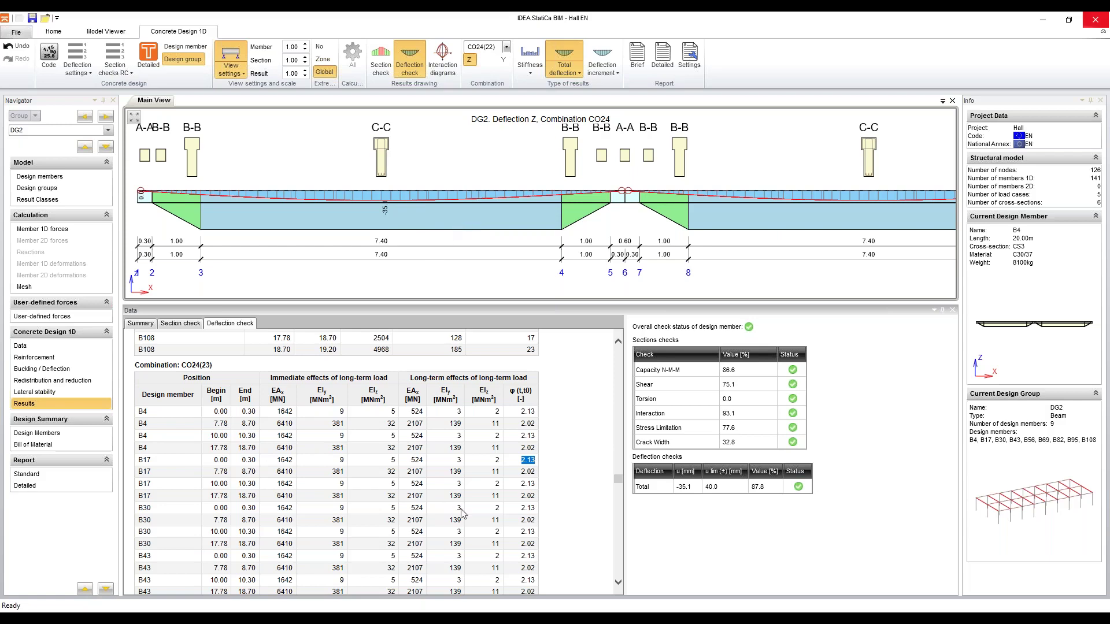
Switch back to the Hall EN detail, reopen its check results and inspect the total deflection of members M4 and M3.
click(440, 578)
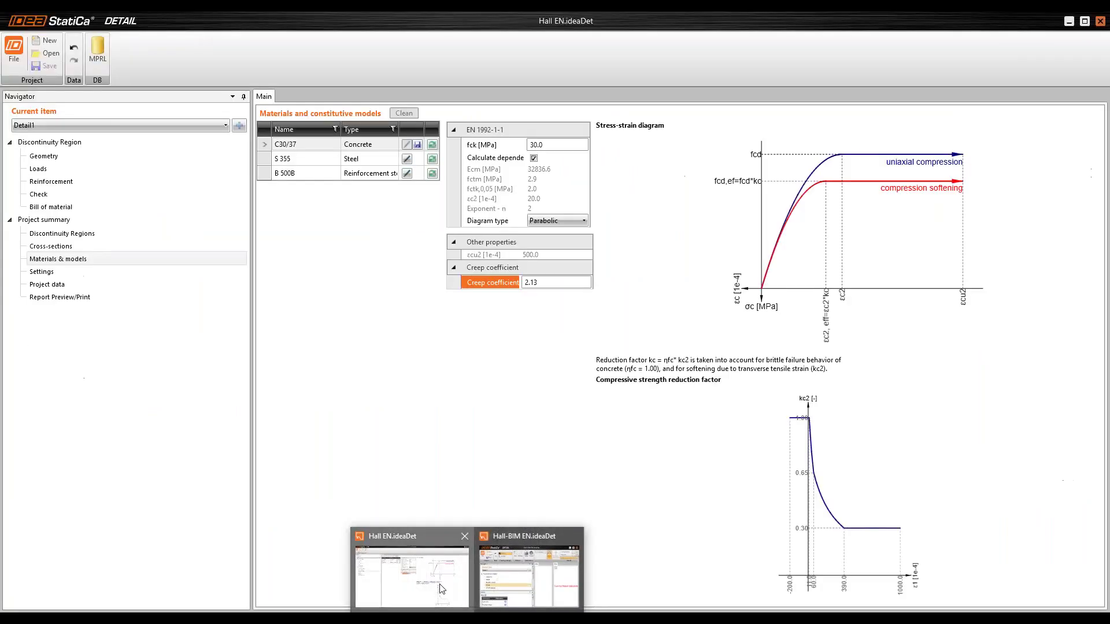
click(80, 195)
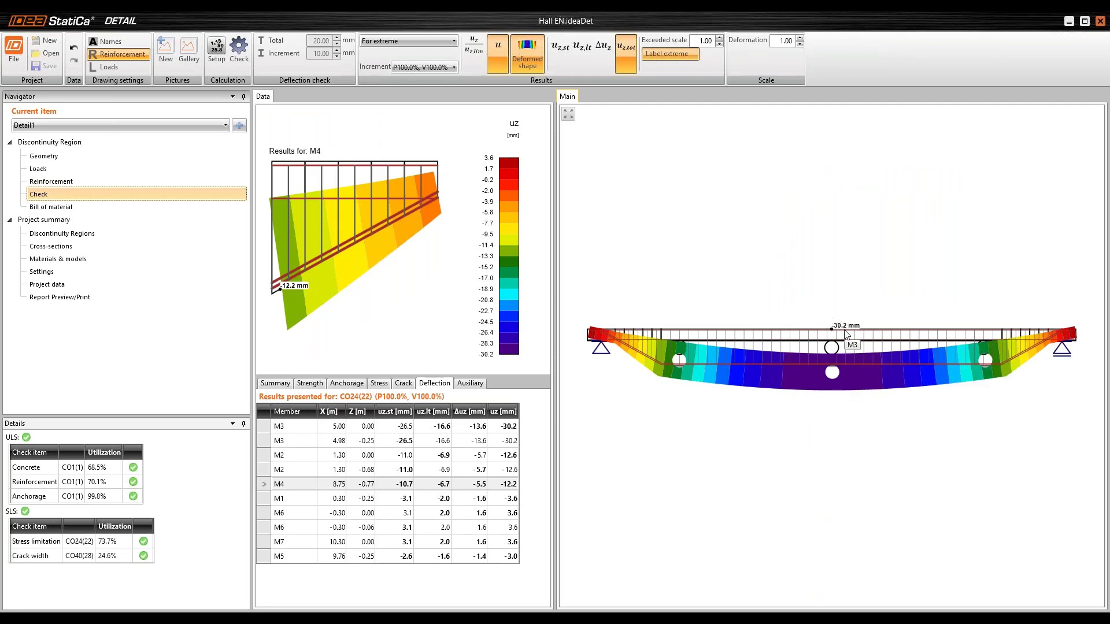
mouse_move(853, 334)
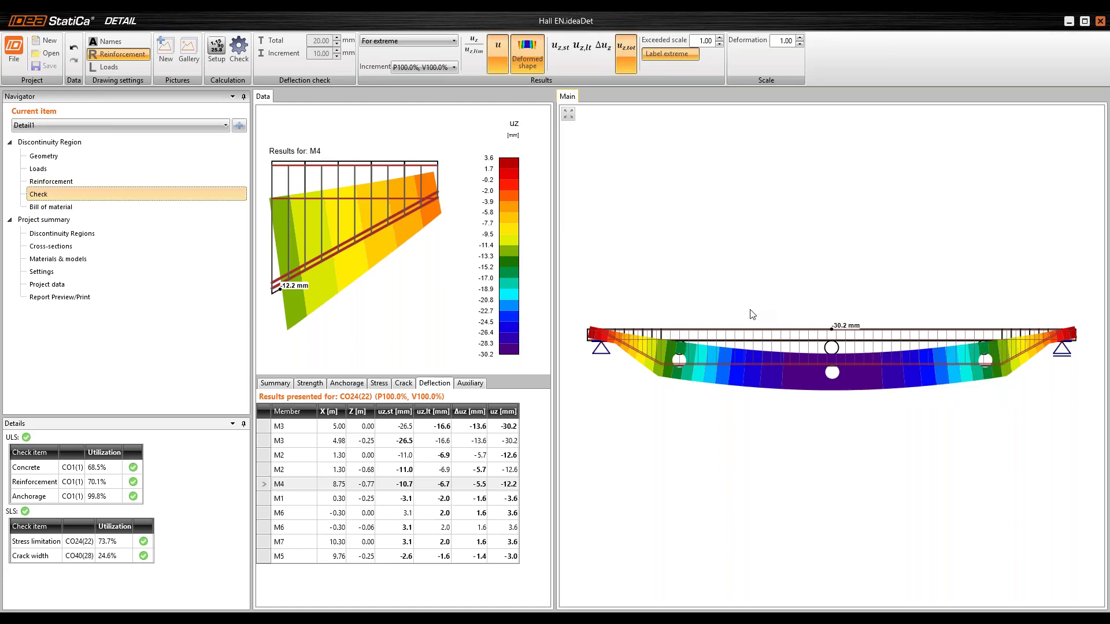